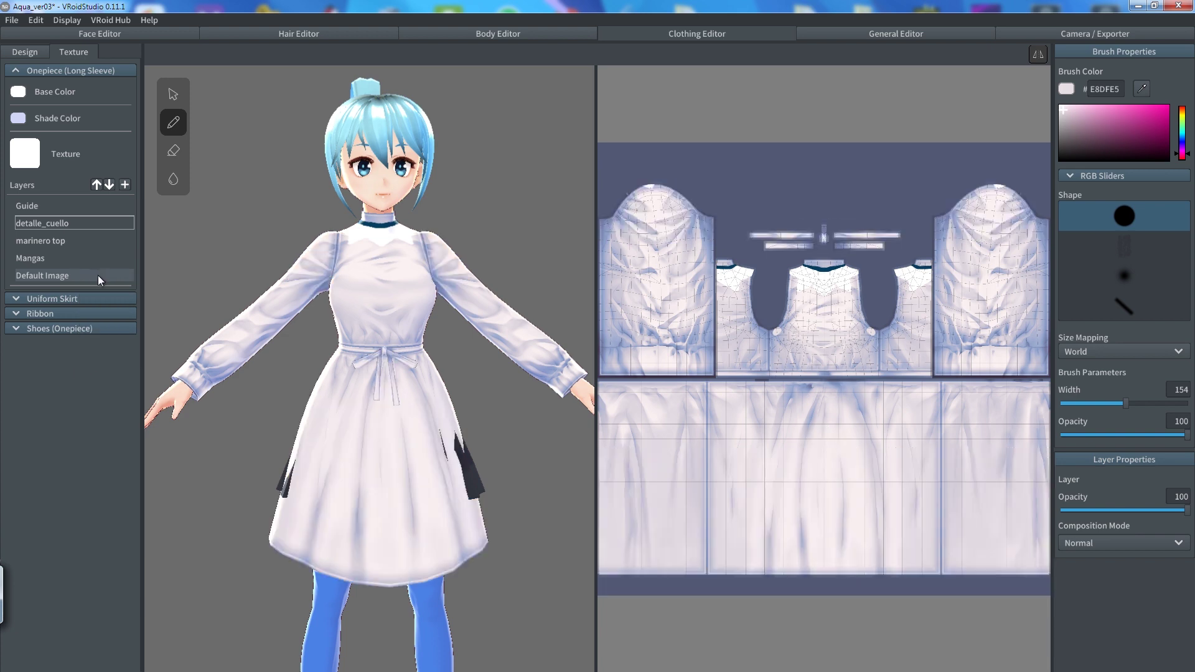
- Hide the one-piece's Default Image layer, and toggle its Guide layer off and back on
right_click(101, 274)
left_click(110, 282)
right_click(83, 205)
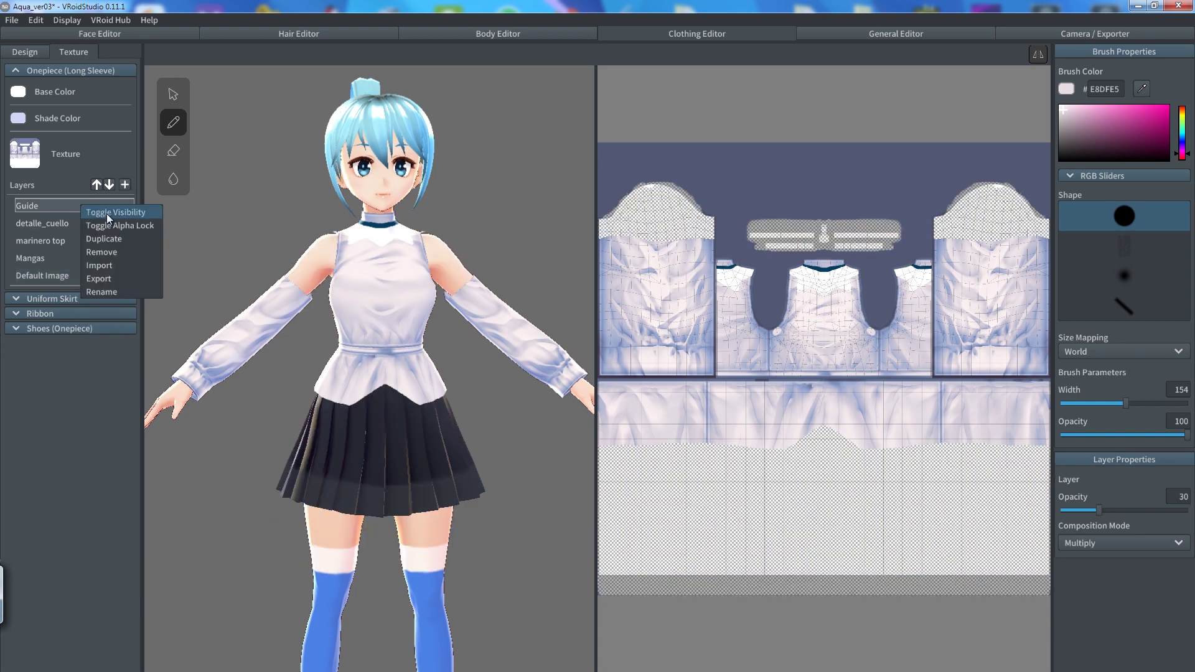
left_click(102, 213)
right_click(91, 211)
left_click(107, 218)
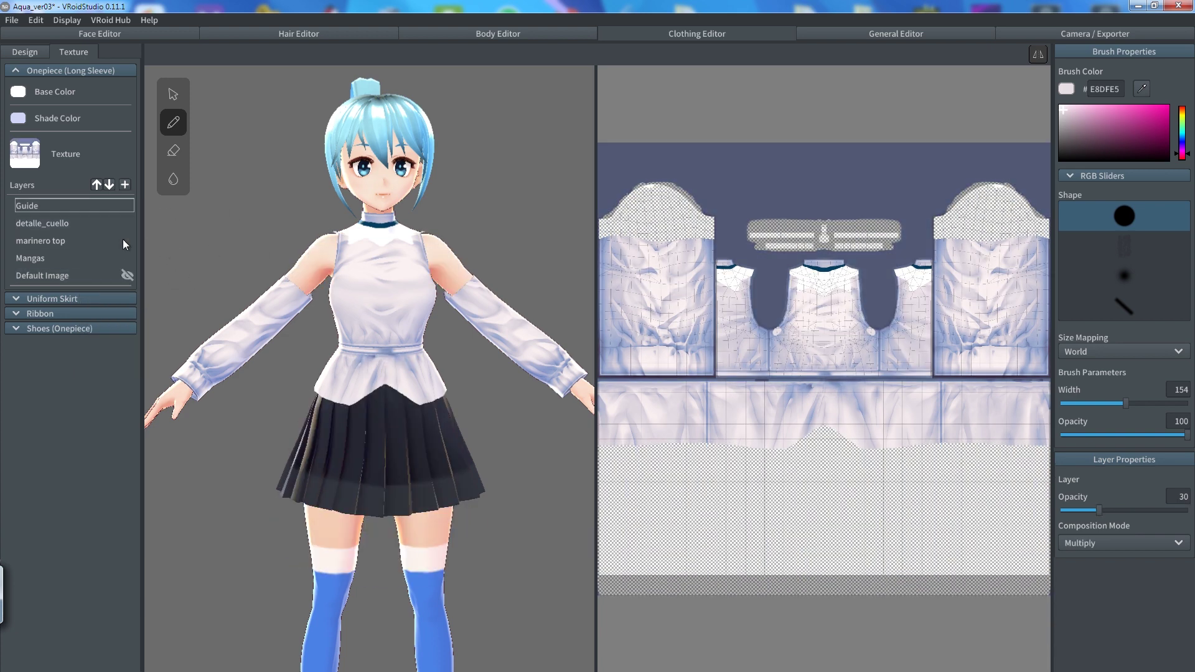
- Rename the uniform skirt's uppermost Default Image layer as Falda_solida
left_click(46, 298)
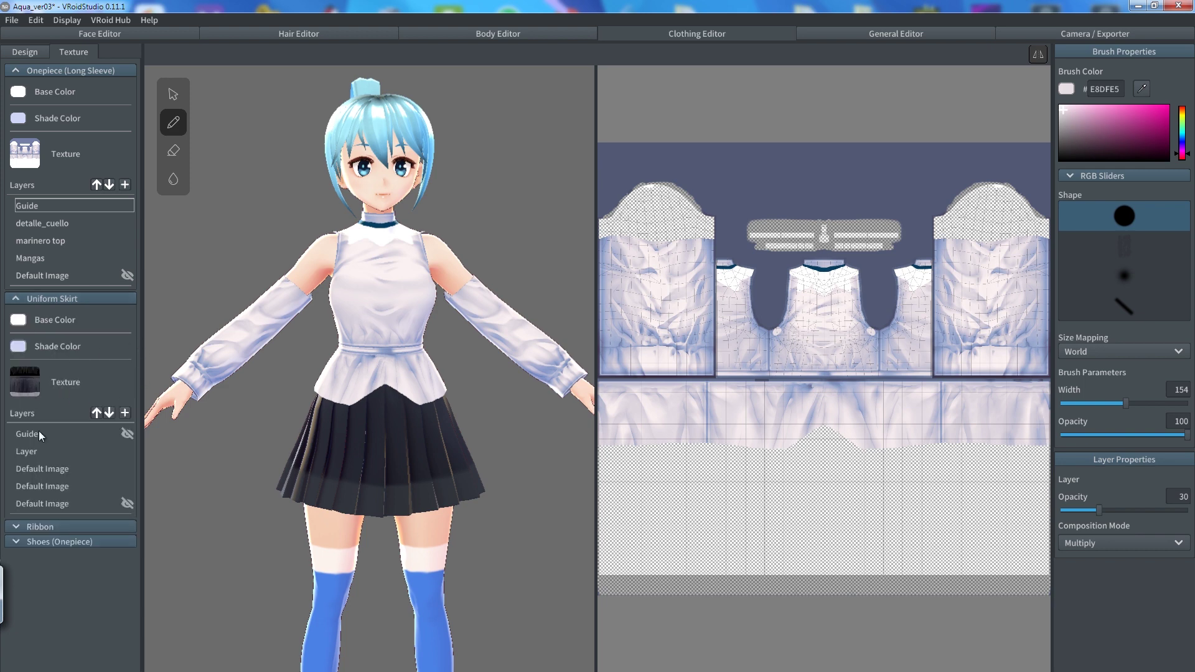
double_click(41, 468)
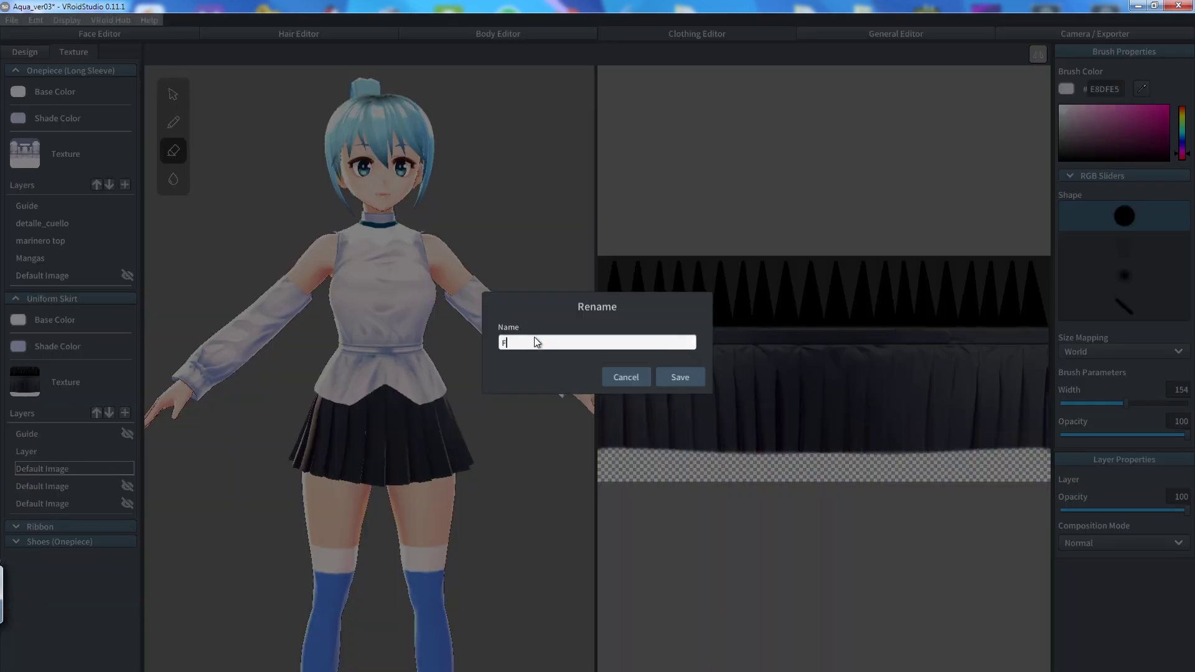
type("Falda_solida")
left_click(680, 376)
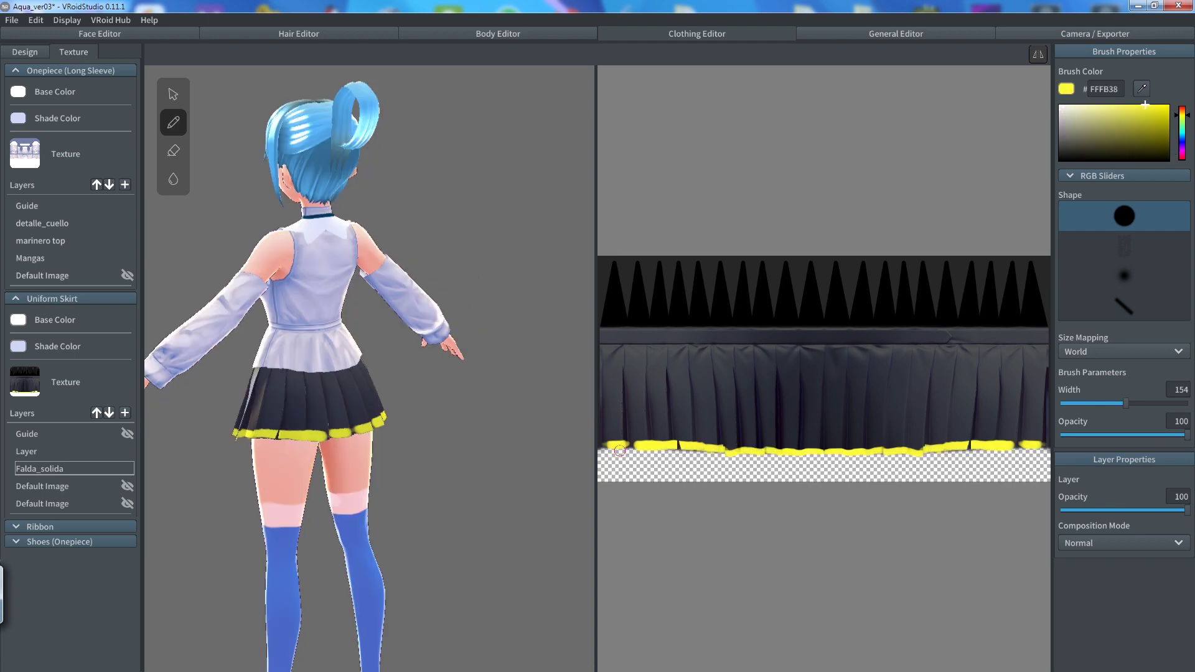
- Fill the remaining gaps in the yellow hem band on the Falda_solida skirt texture
mouse_move(668, 445)
left_mouse_down()
mouse_move(688, 447)
mouse_move(641, 450)
left_mouse_up()
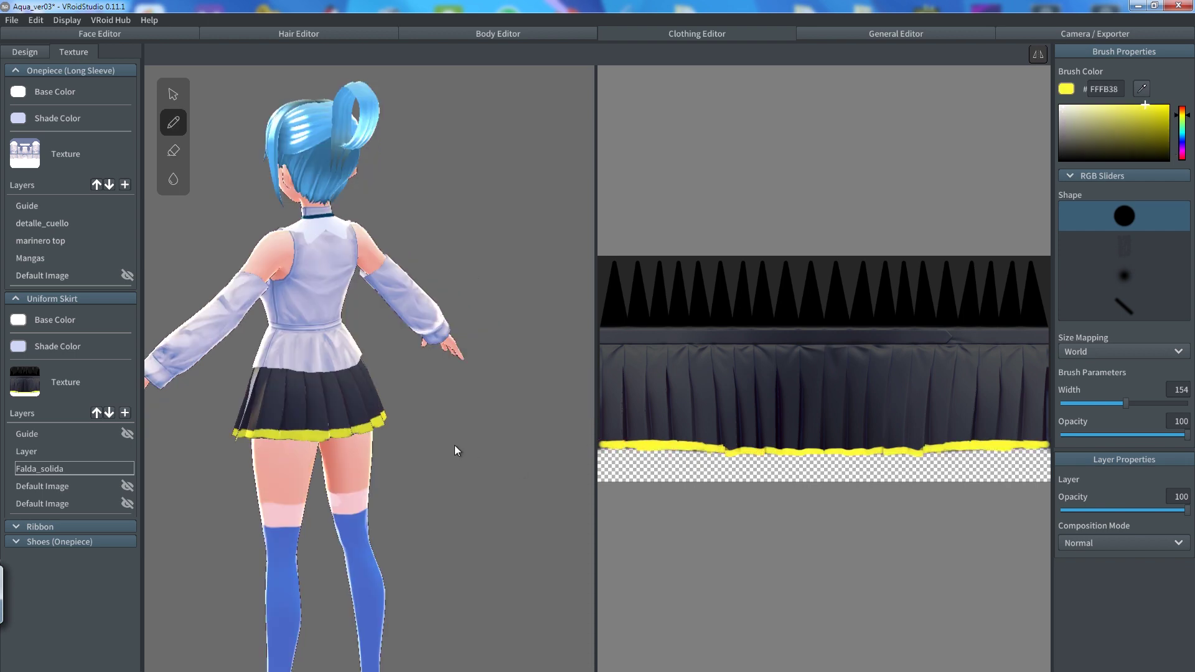
right_click_drag(435, 425, 526, 426)
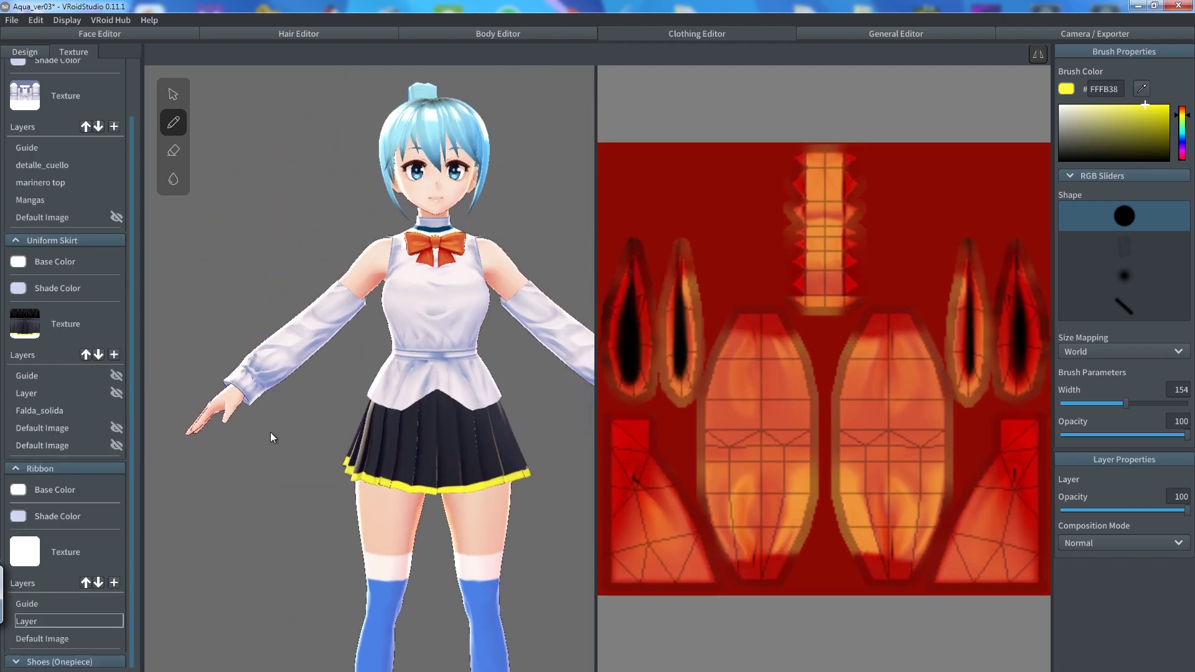
- Inspect the ribbon's layers and the Default Image texture of the one-piece shoes
left_click(37, 468)
left_click(42, 546)
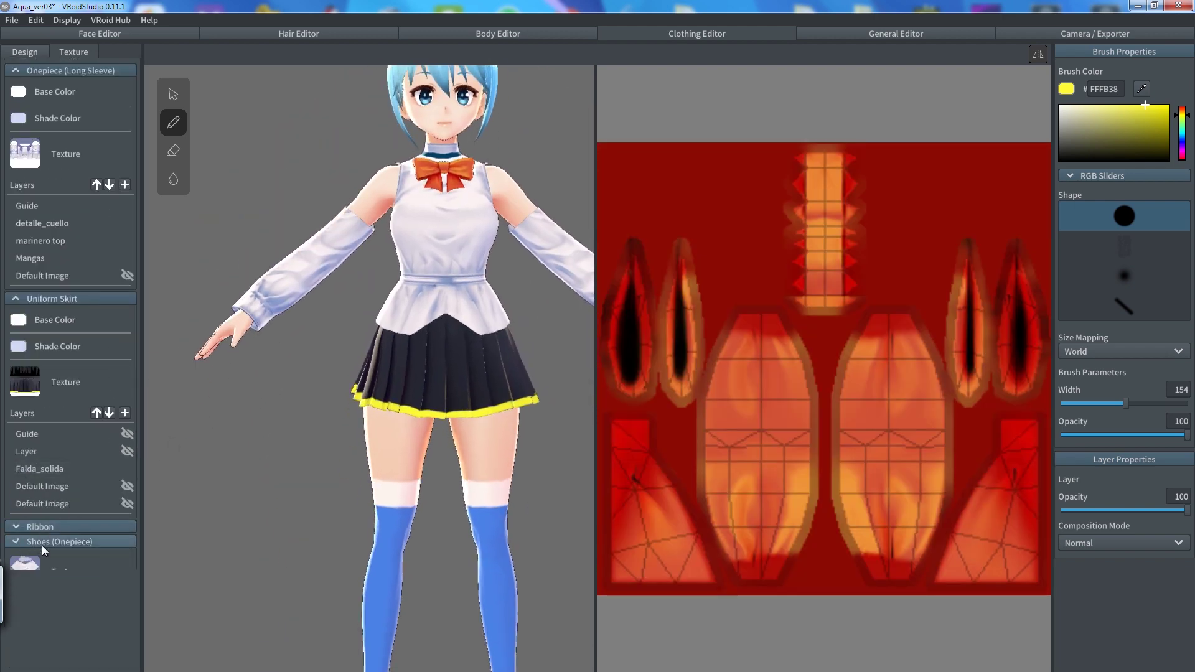
scroll(132, 482, "down", 2)
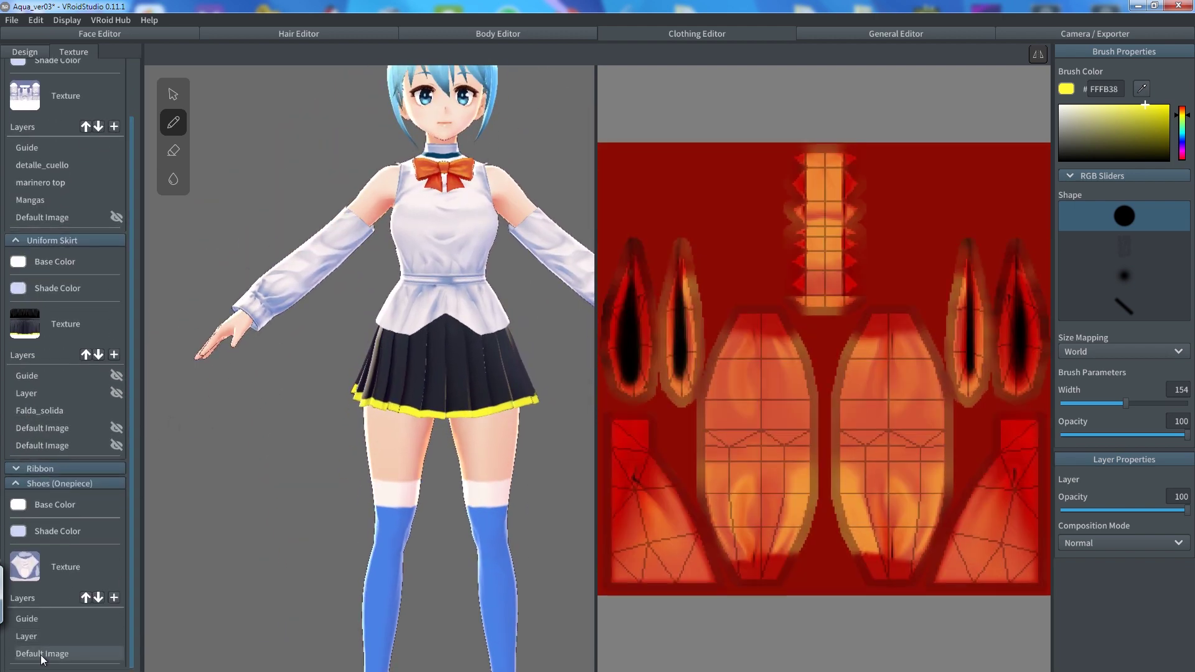
left_click(90, 655)
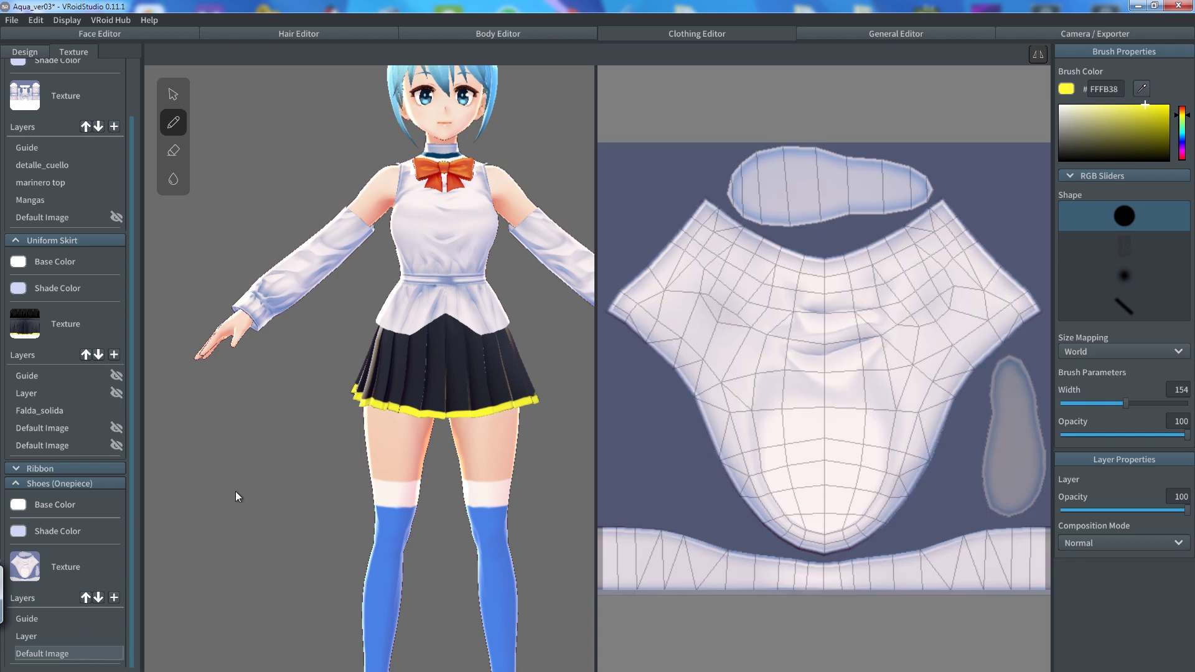
- Begin exporting the one-piece's marinero top layer, creating and opening a folder named Ropa inside Texturas
scroll(74, 281, "up", 1)
left_click(53, 243)
right_click(28, 209)
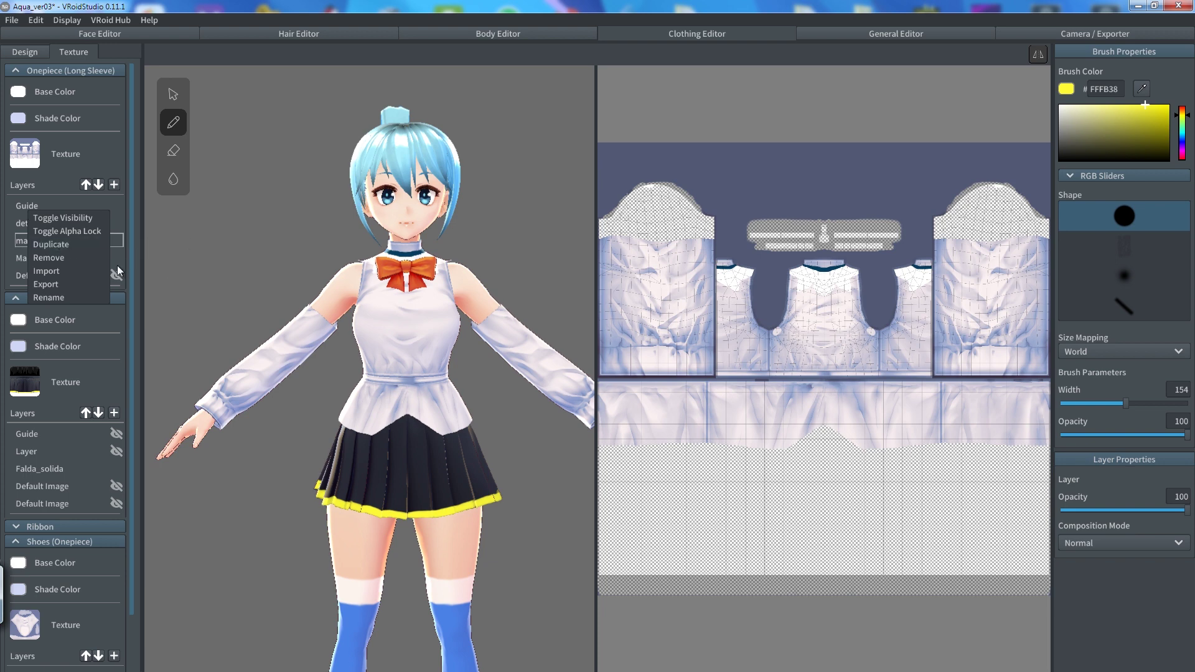
left_click(73, 286)
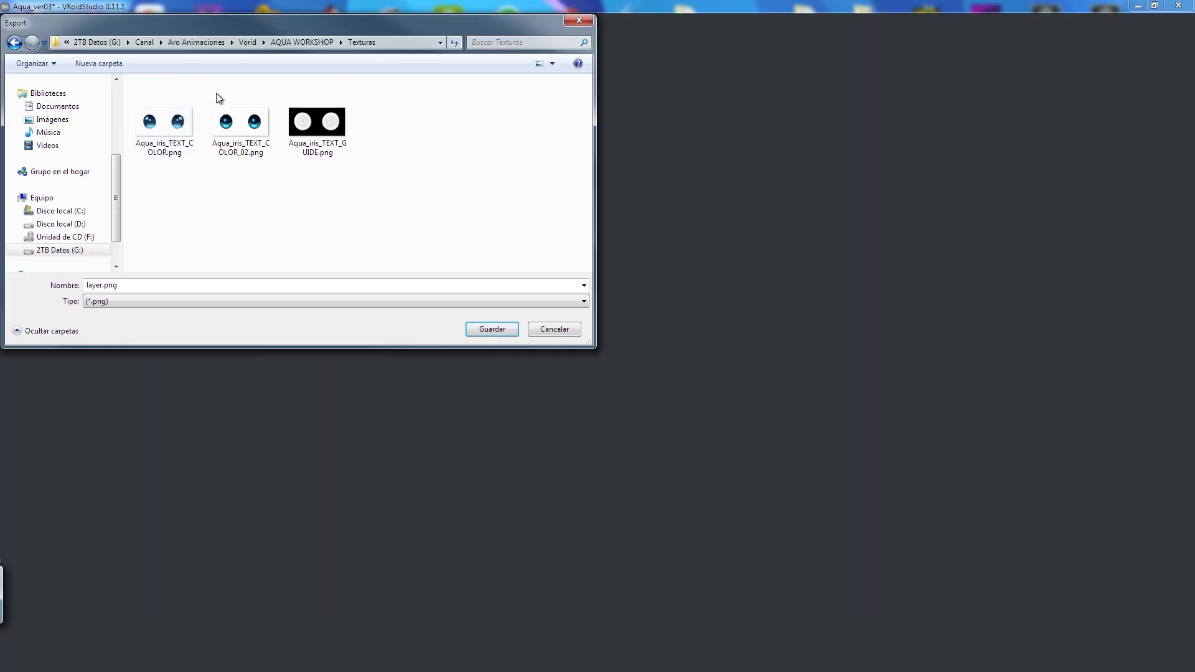
left_click(108, 68)
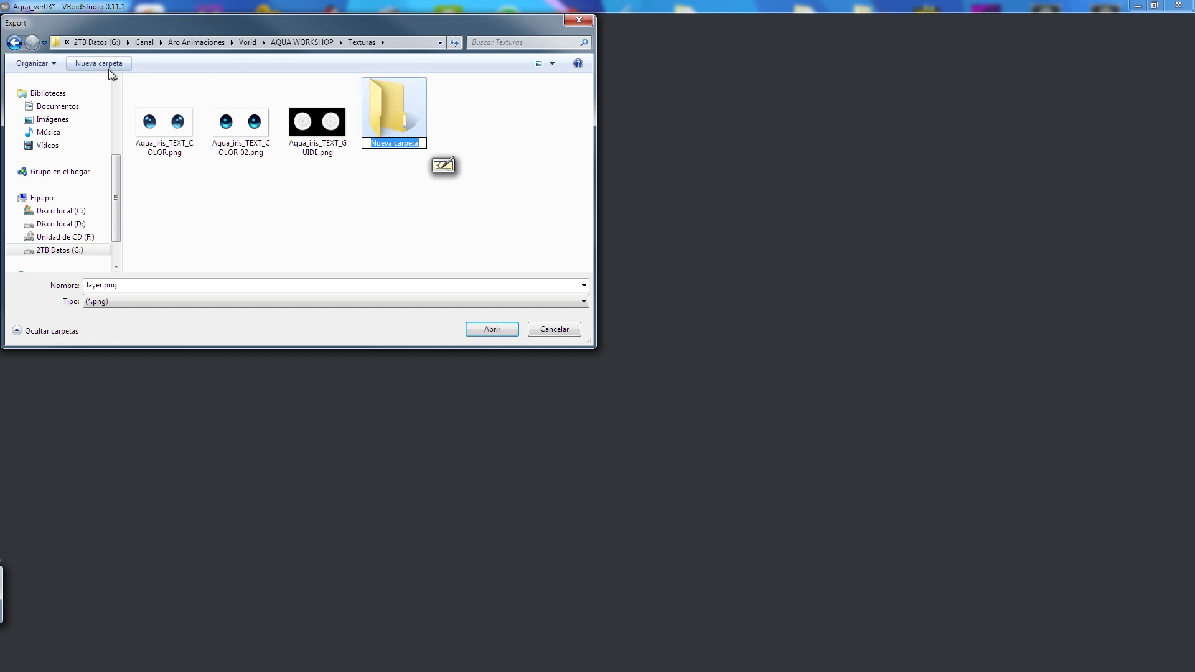
type("Ropa")
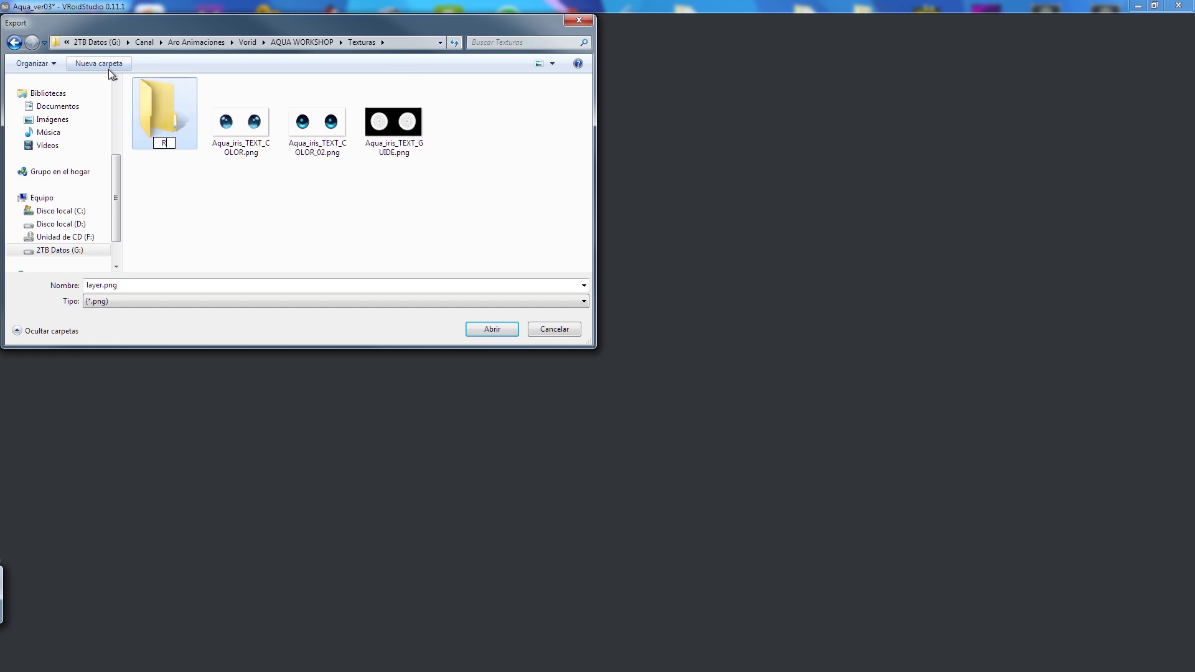
key("Return")
key("Return")
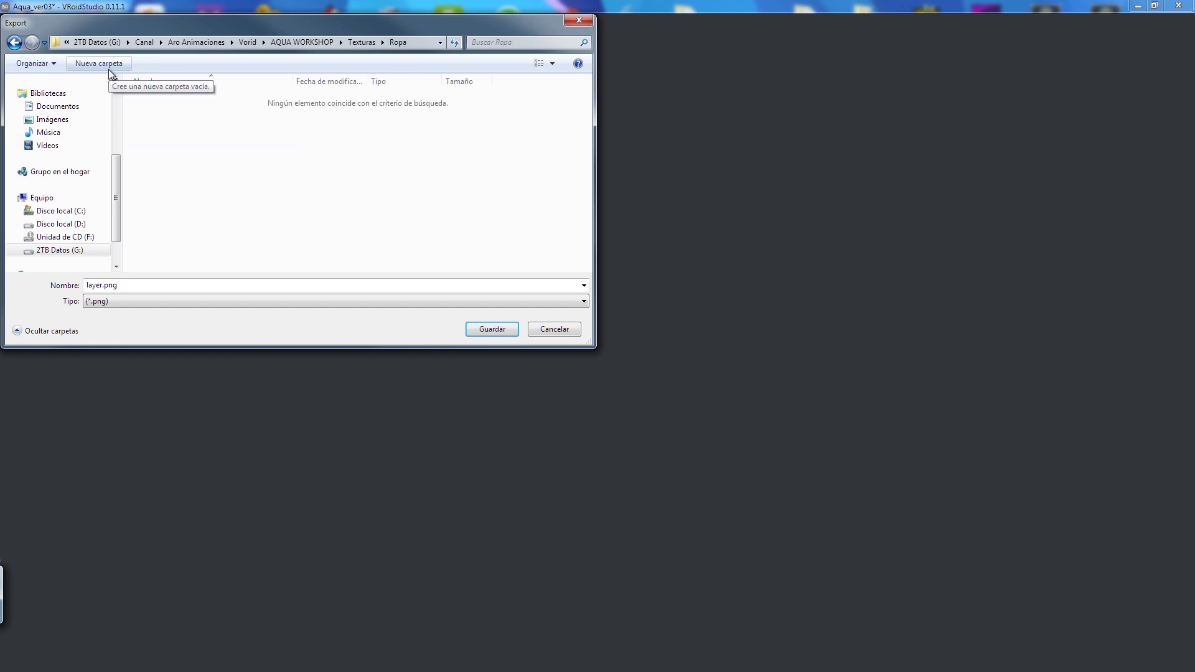
- Create a TOP subfolder inside Ropa and save the exported layer there as Marinero
left_click(108, 69)
type("TOP")
key("Return")
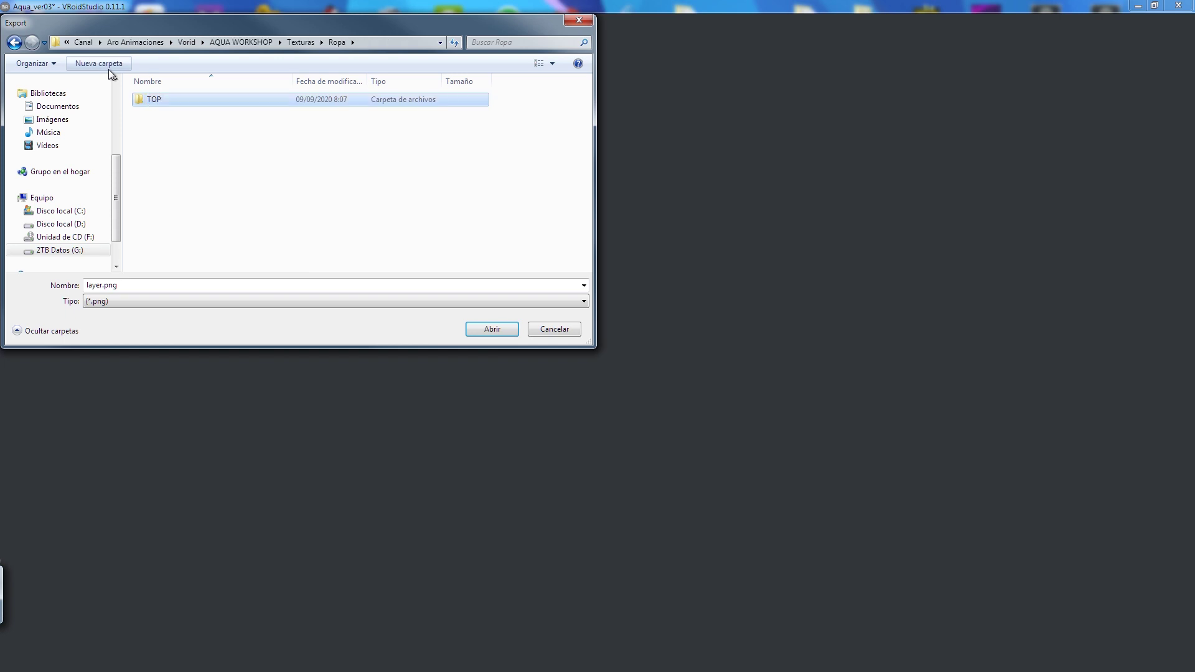
key("Return")
left_click(246, 282)
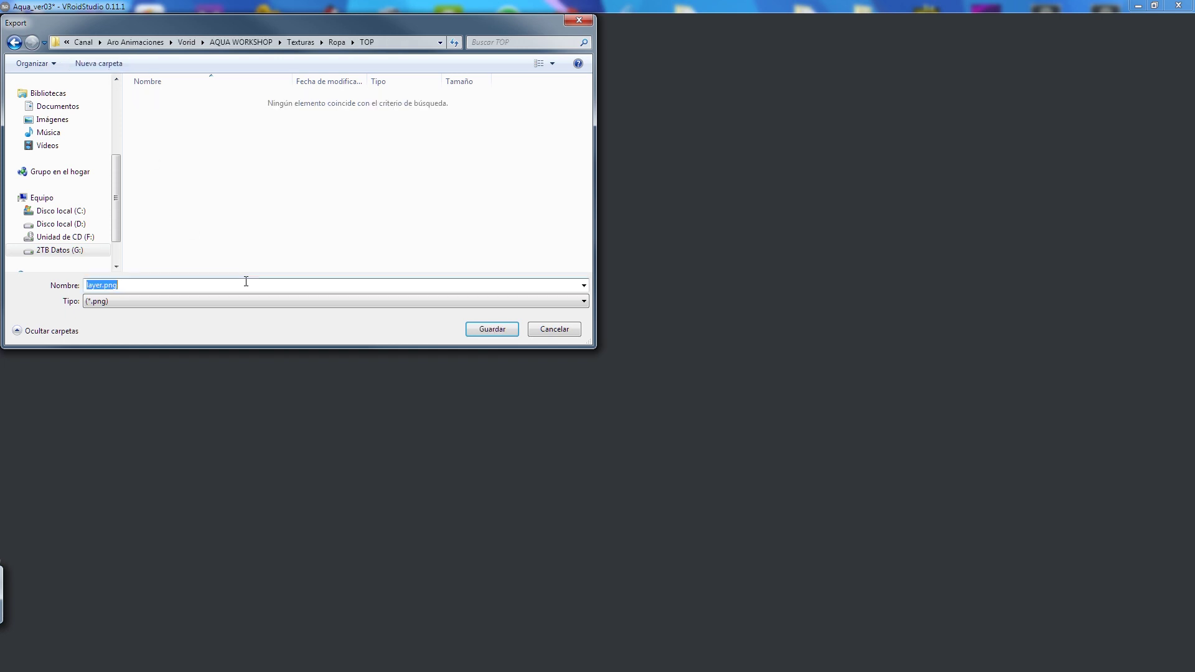
type("Marinero")
left_click(471, 332)
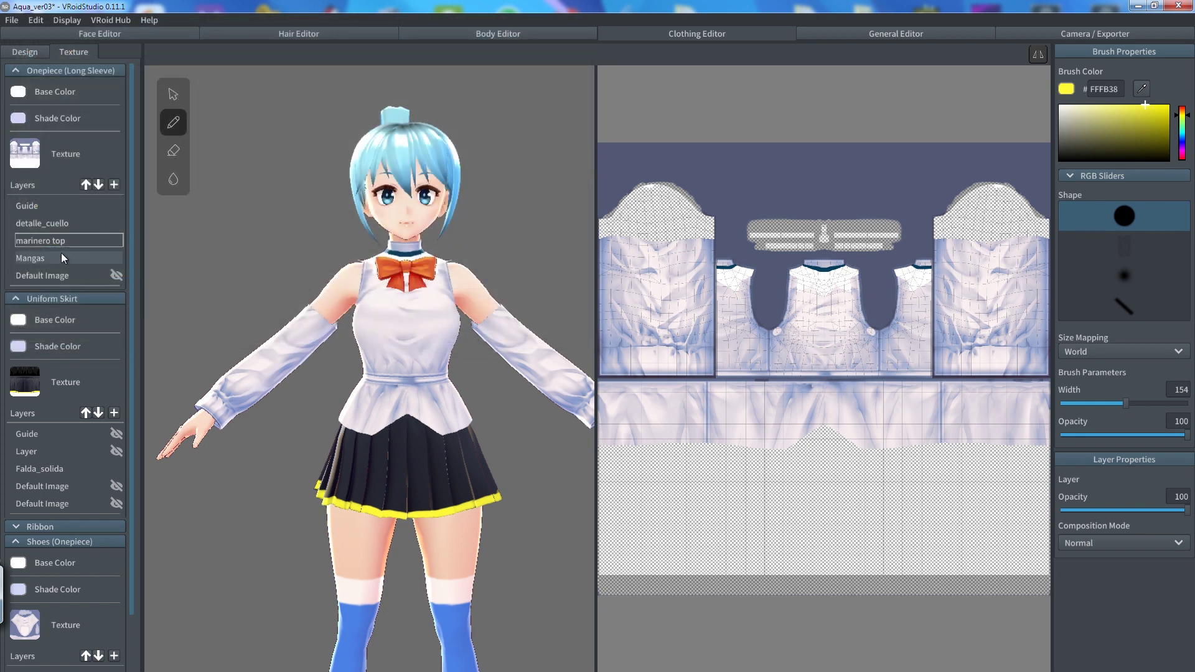
- Export the marinero top layer again, overwriting Marinero.png in the TOP folder
right_click(57, 226)
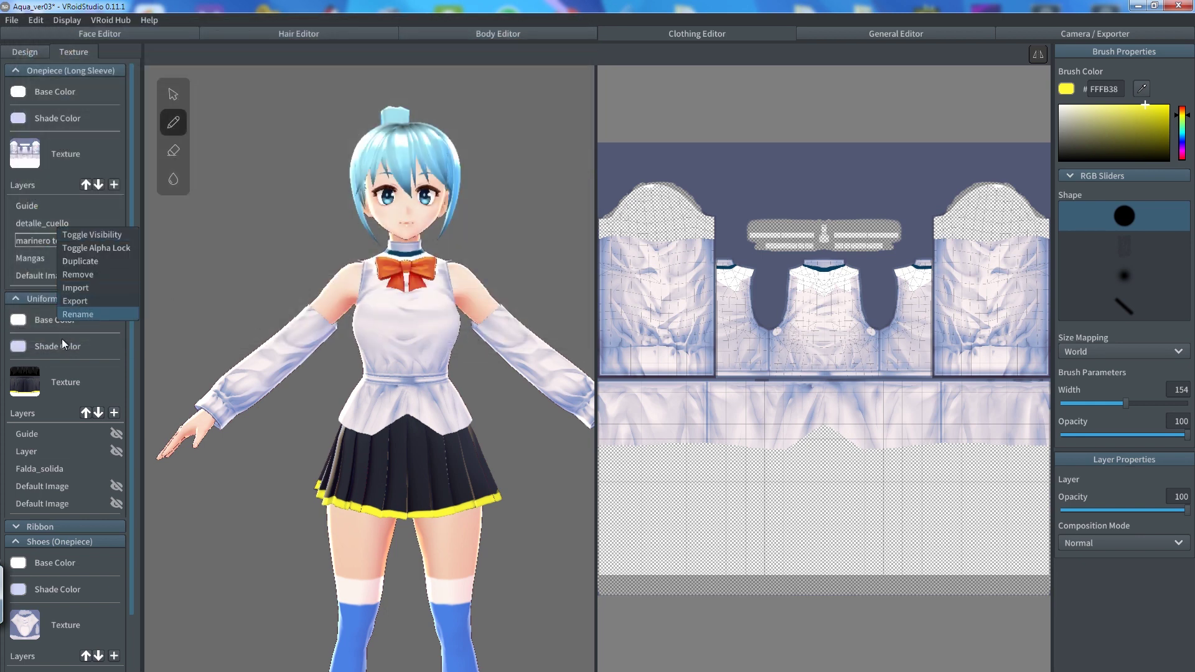
left_click(83, 300)
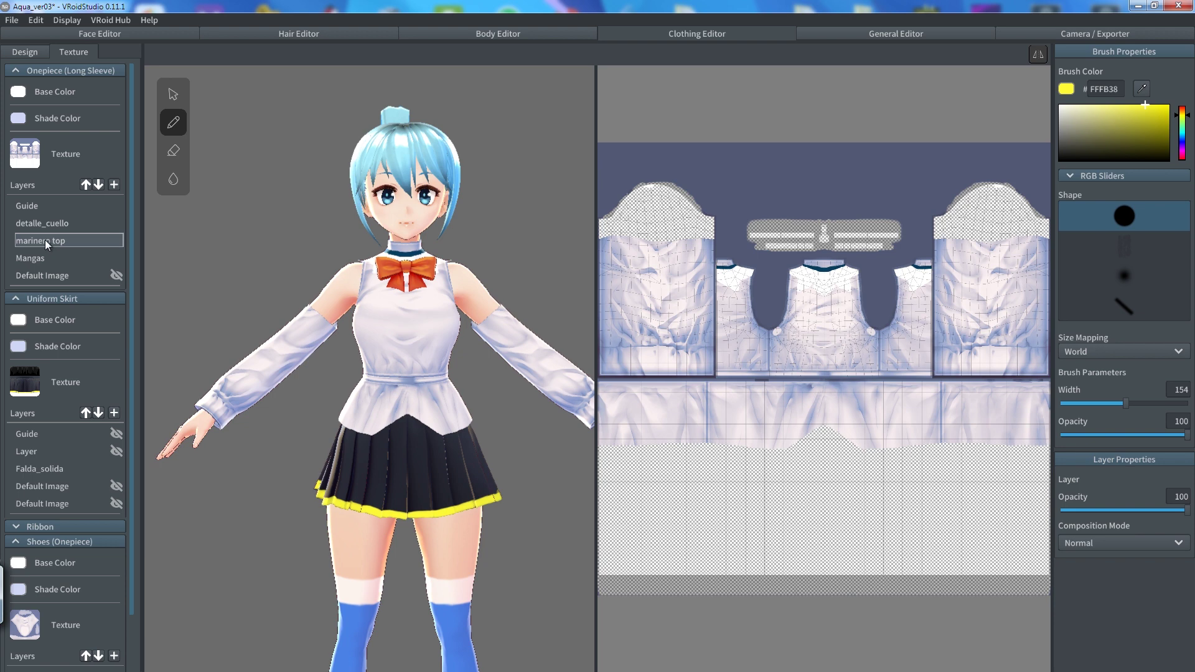
right_click(45, 241)
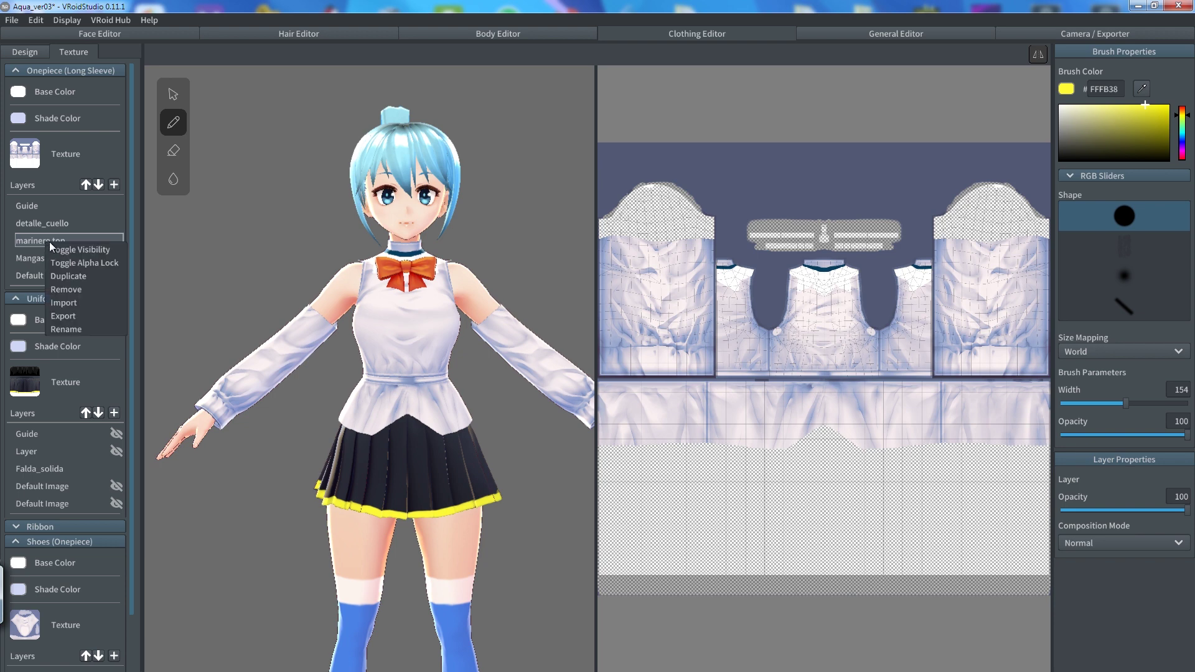
left_click(77, 315)
left_click(174, 117)
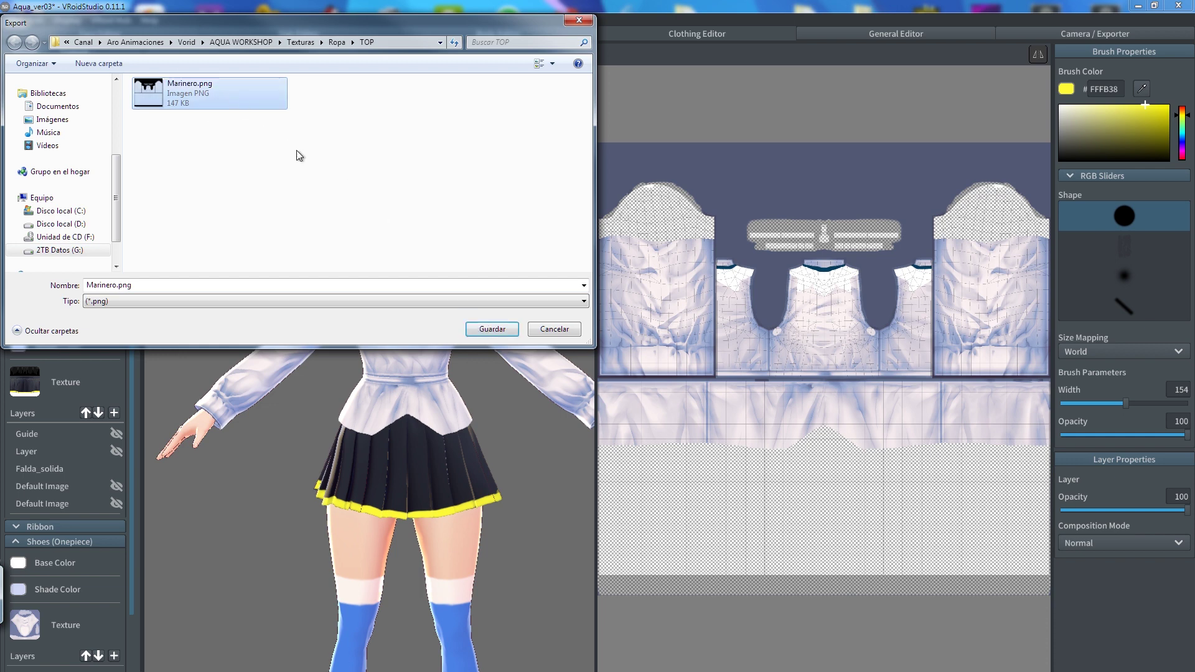
left_click(492, 329)
left_click(613, 340)
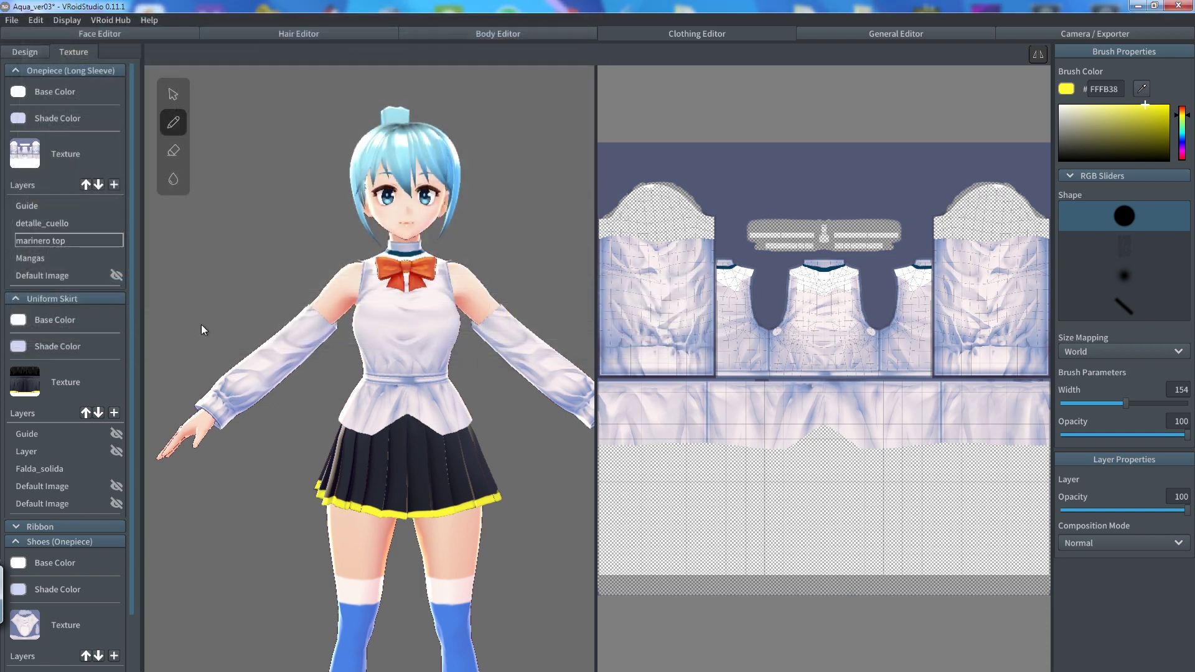
- Export the one-piece's detalle_cuello layer
left_click(51, 227)
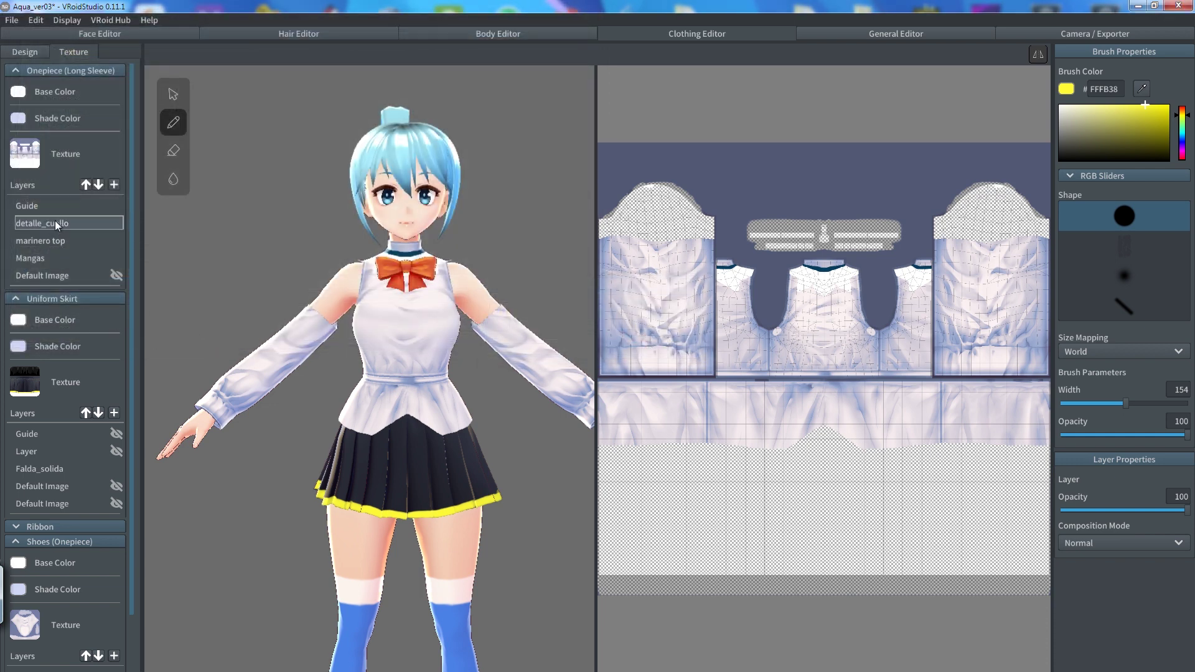
right_click(68, 224)
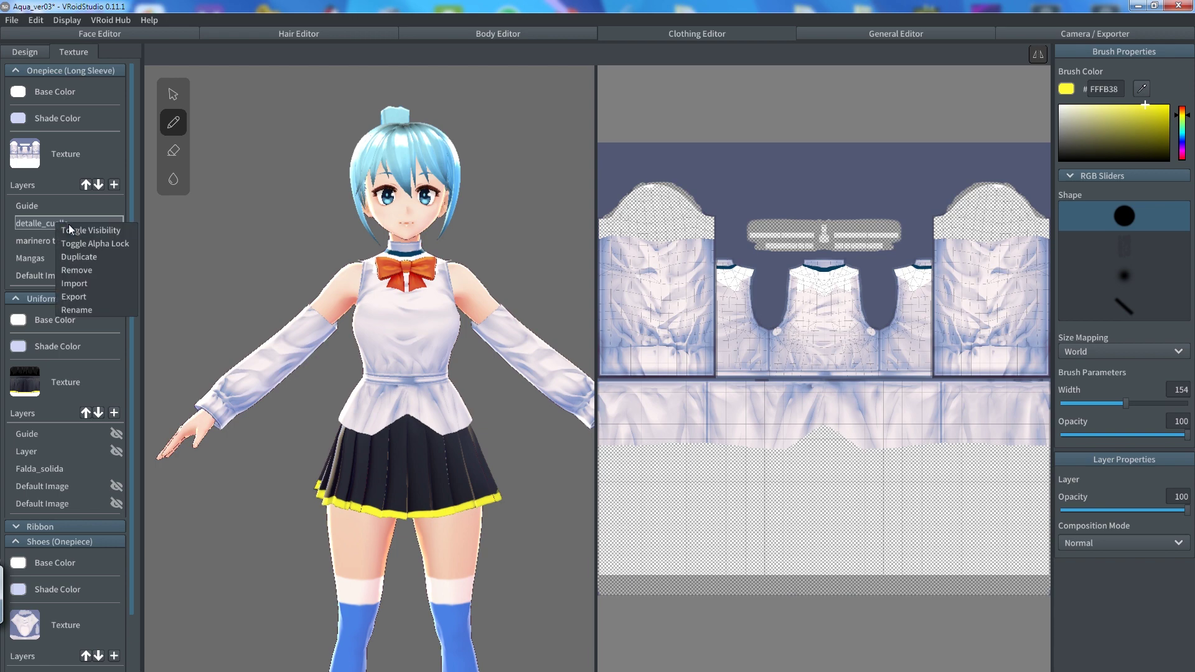
left_click(87, 307)
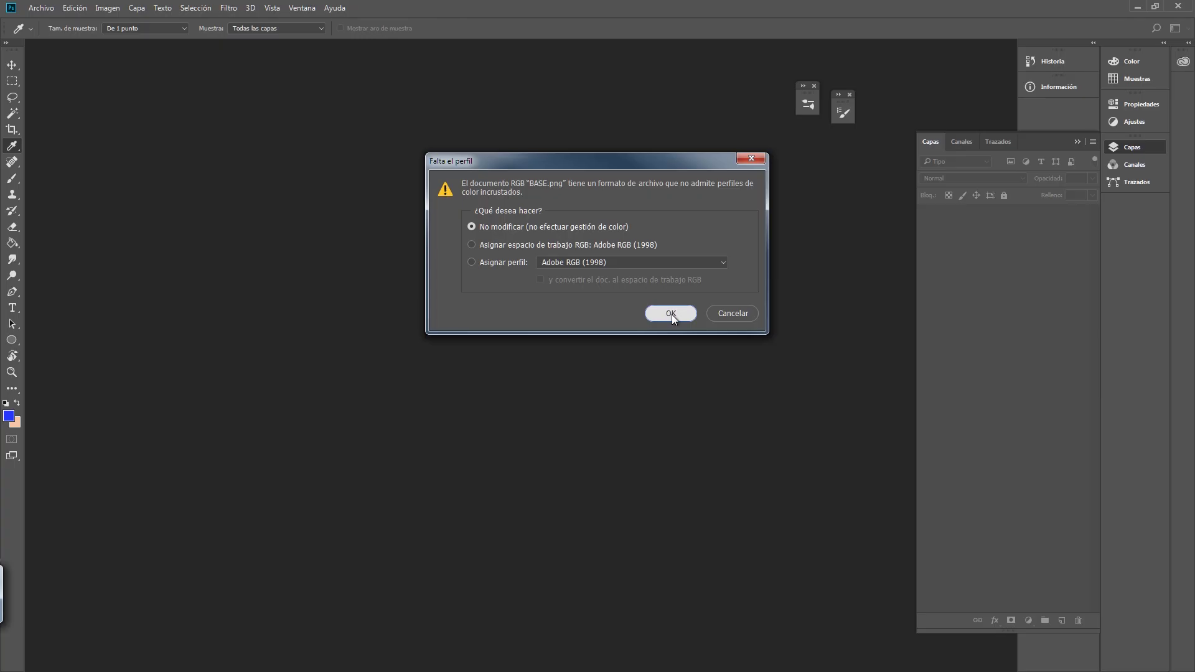
- In Photoshop, open the BASE, detalle_cuello, Guide, Mangas and Marinero PNG textures without applying colour management
left_click(670, 314)
left_click(665, 313)
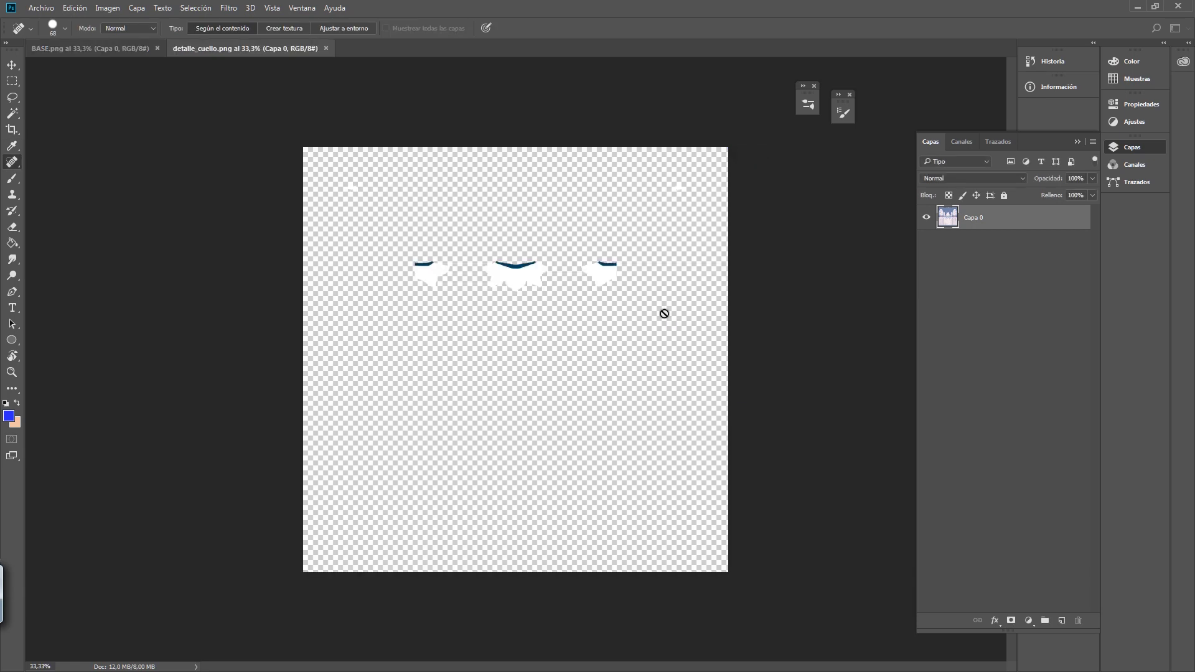
left_click(656, 312)
left_click(655, 313)
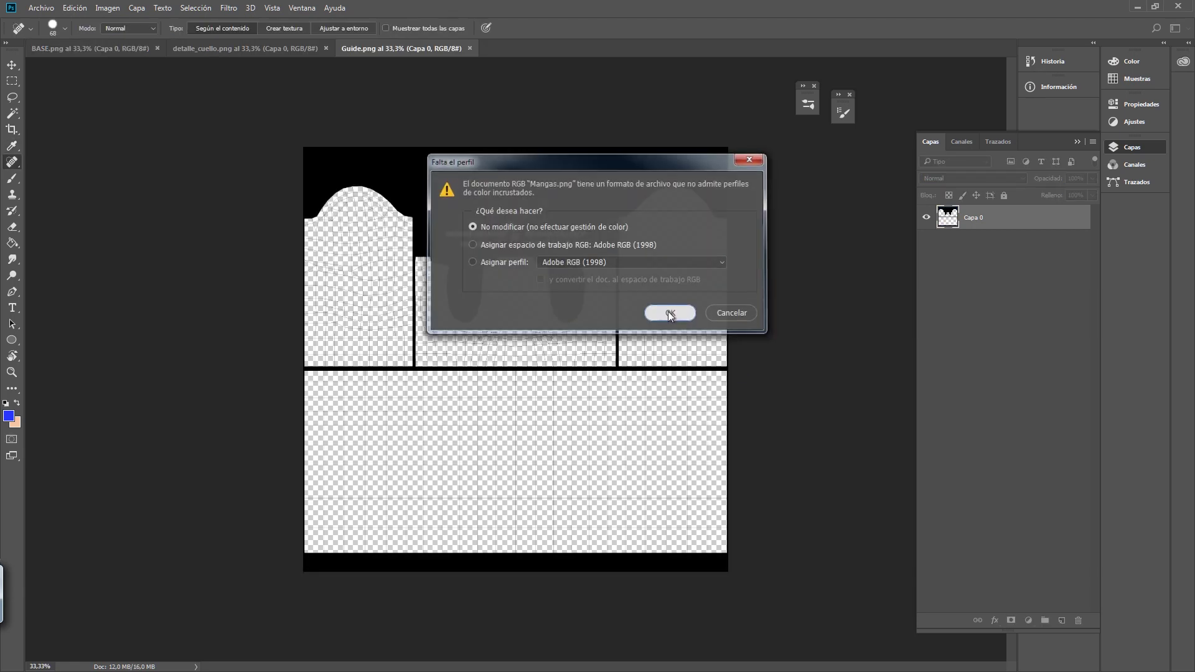
left_click(660, 313)
key("j")
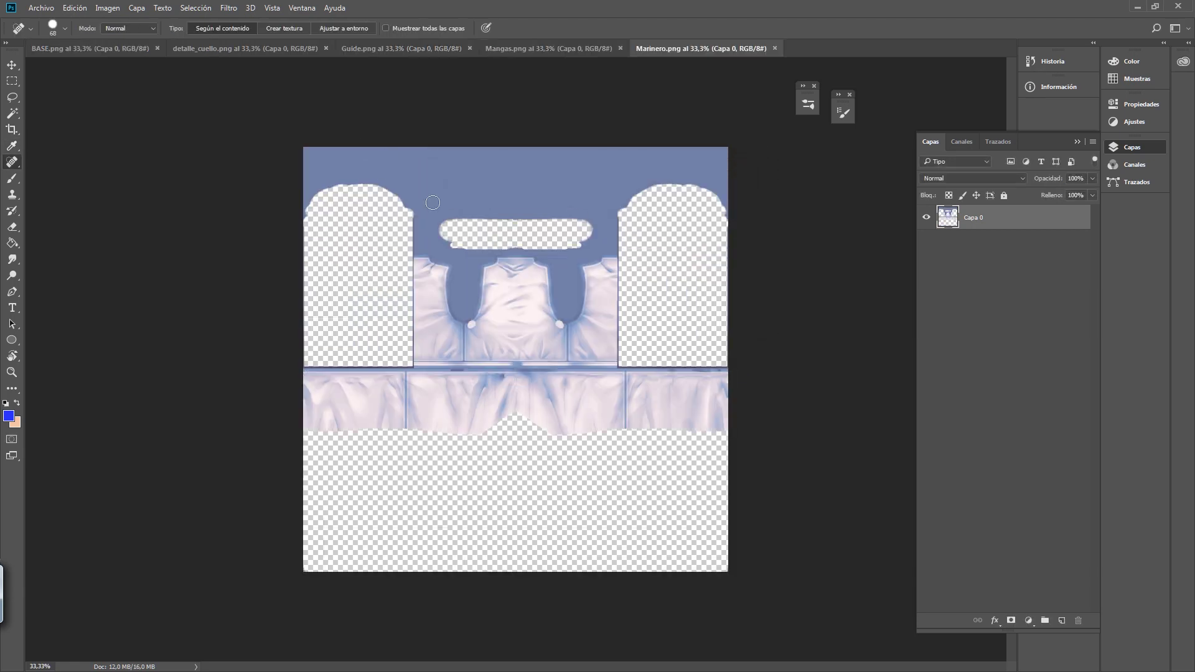
- Review the BASE, detalle_cuello, Guide, Mangas and Marinero textures one after another
left_click(122, 48)
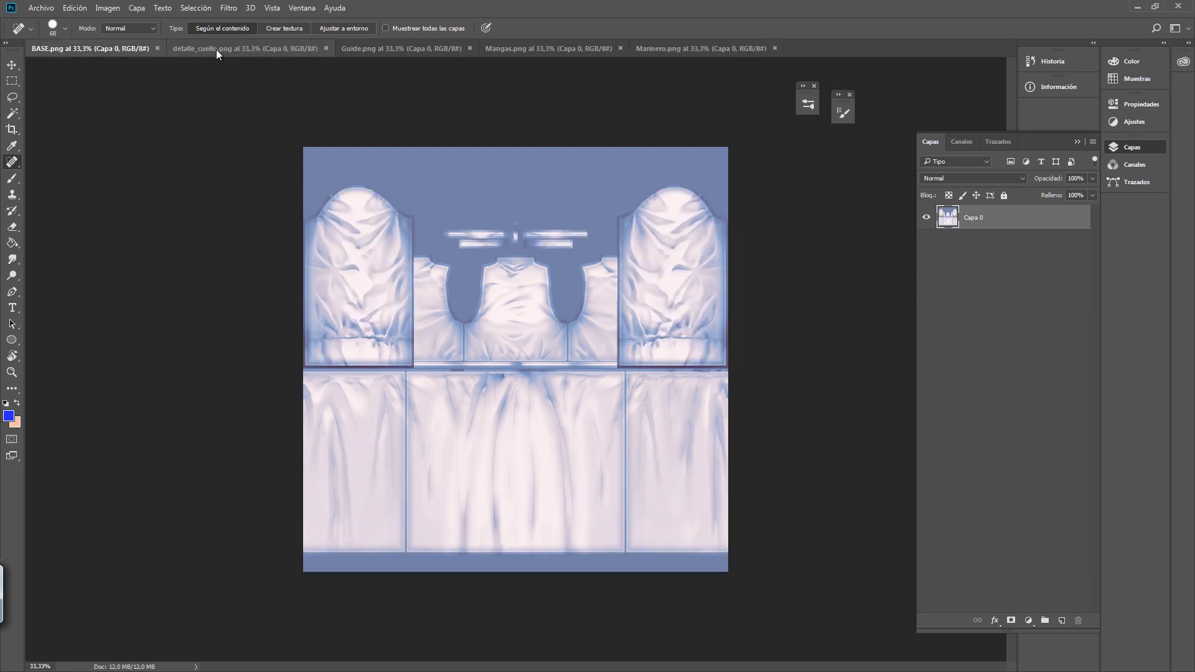
left_click(262, 51)
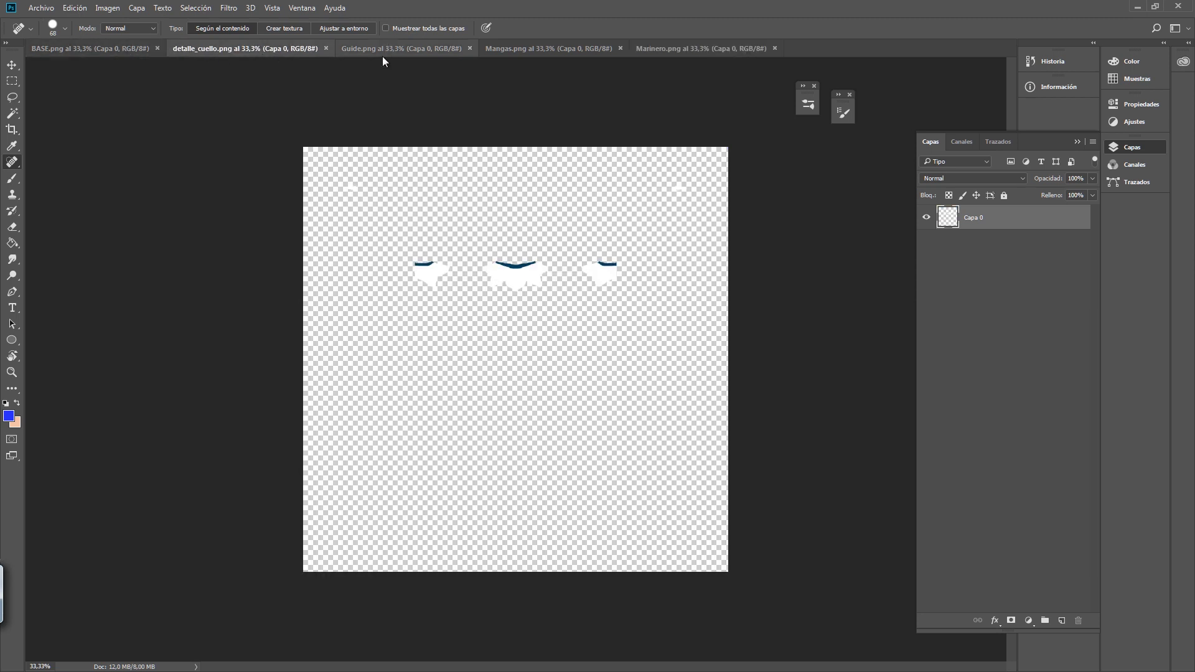
left_click(414, 55)
left_click(548, 48)
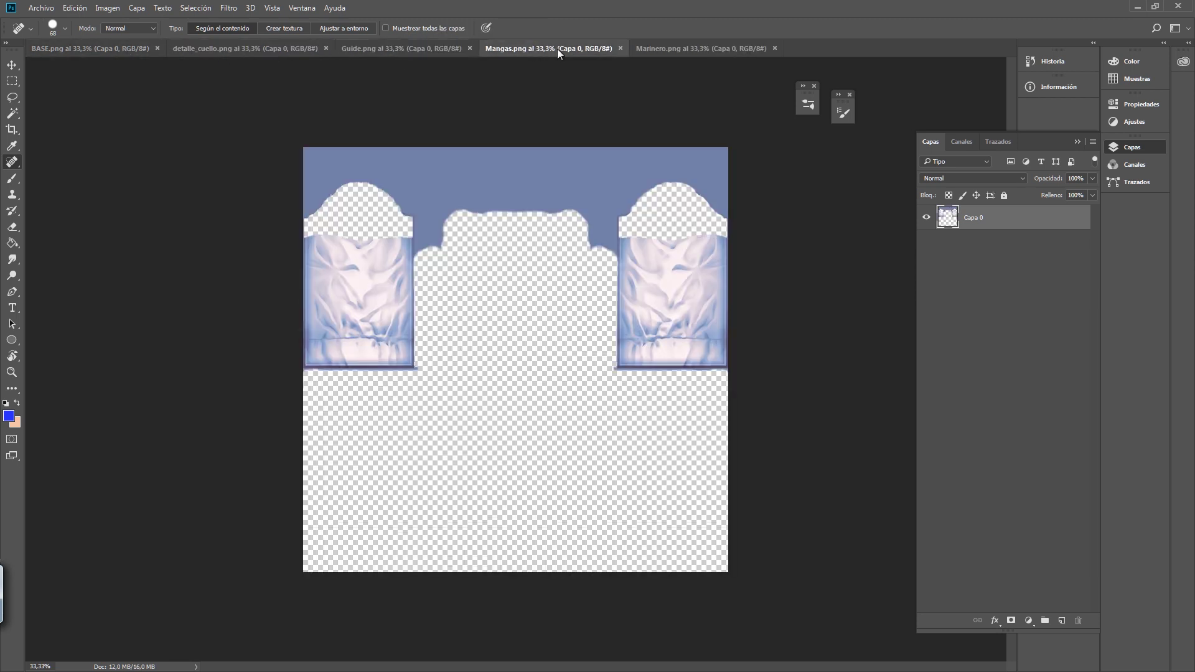
left_click(679, 50)
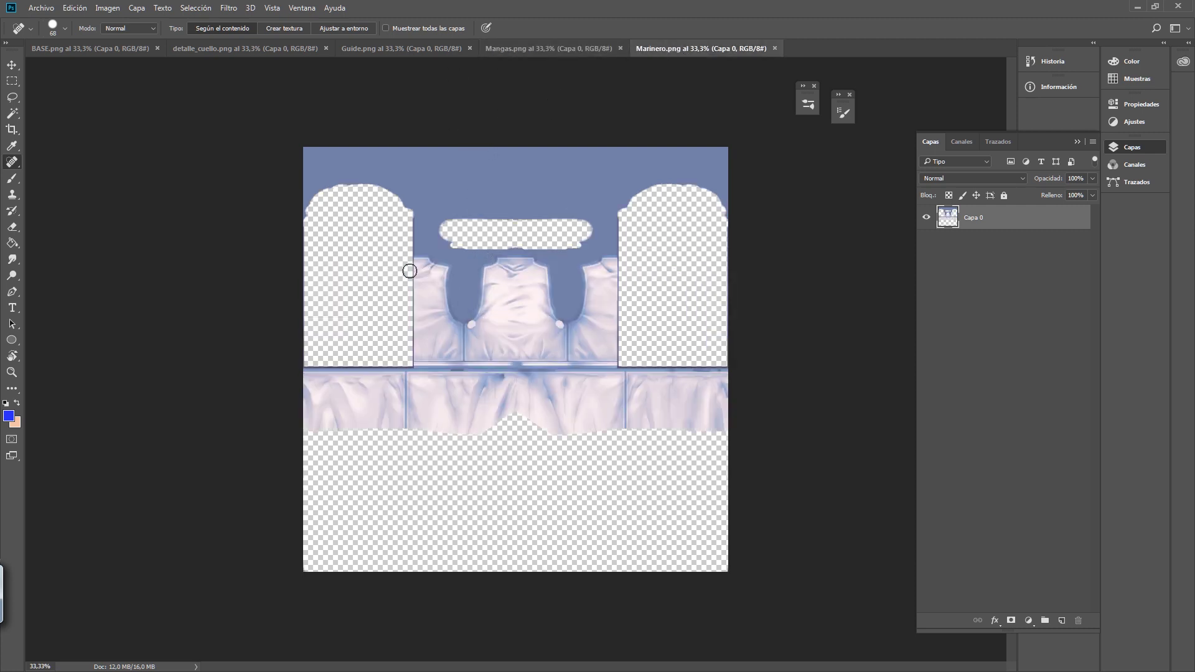
- Copy the entire BASE.png image and paste it as a new layer into Marinero.png
left_click(90, 48)
left_click(12, 81)
key("ctrl+a")
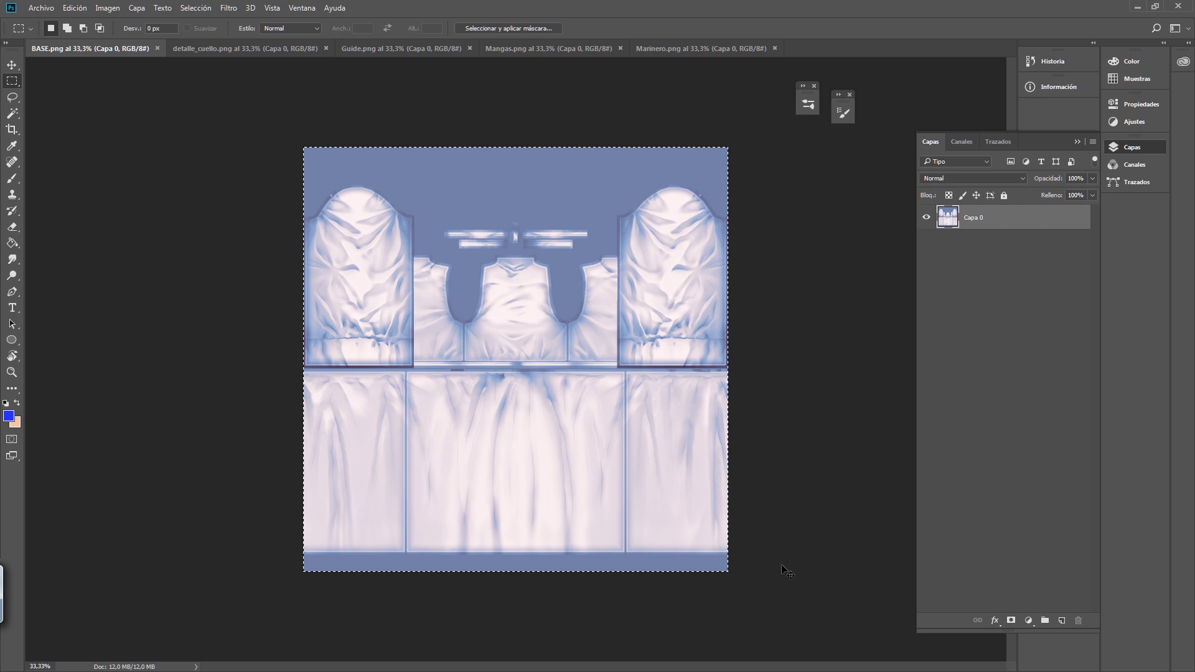
left_click(672, 48)
left_click(995, 354)
key("ctrl+v")
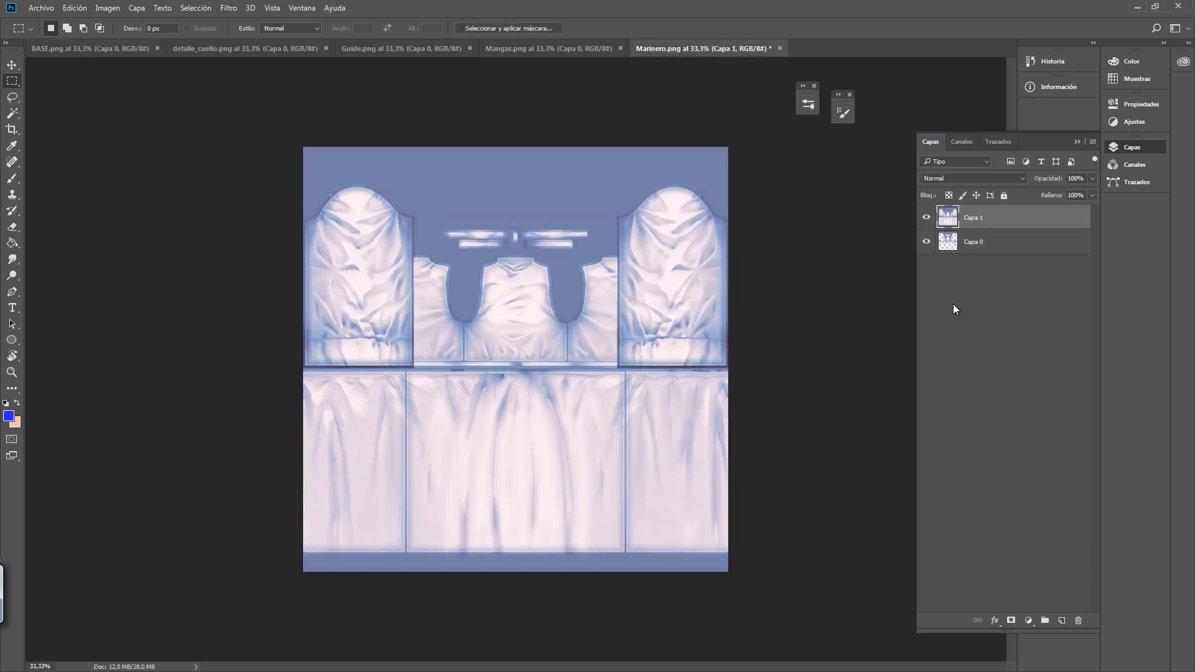
- Lower the opacity of the pasted base layer, Capa 1, to 60% so the Marinero layer beneath can guide trimming
left_click(1020, 177)
left_click(1063, 221)
left_click_drag(1051, 193, 1064, 192)
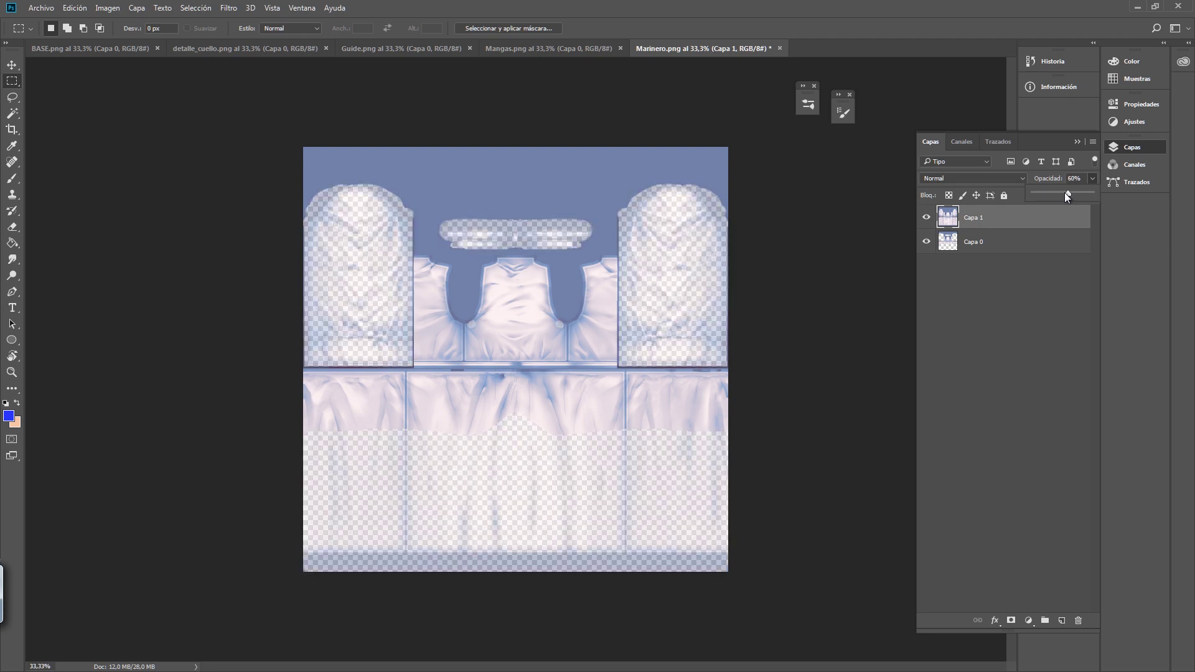
- Outline the right-hand sleeve piece on Capa 1 with the Polygonal Lasso and delete it
left_click(648, 310, "ctrl")
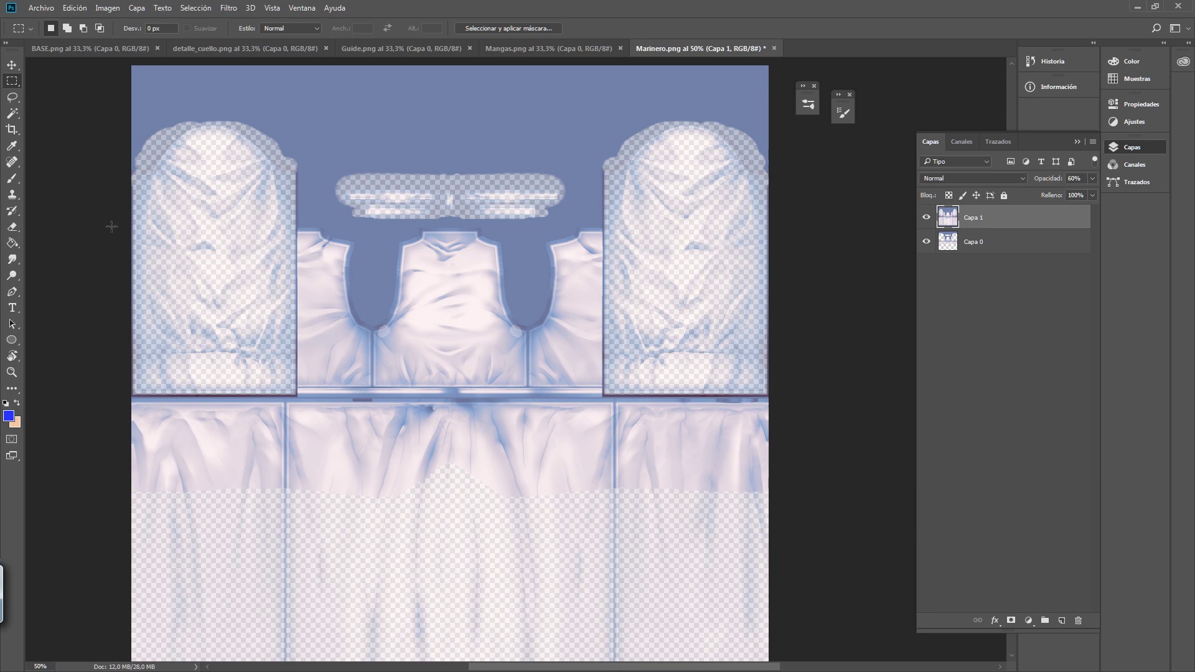
right_click(12, 99)
left_click(63, 110)
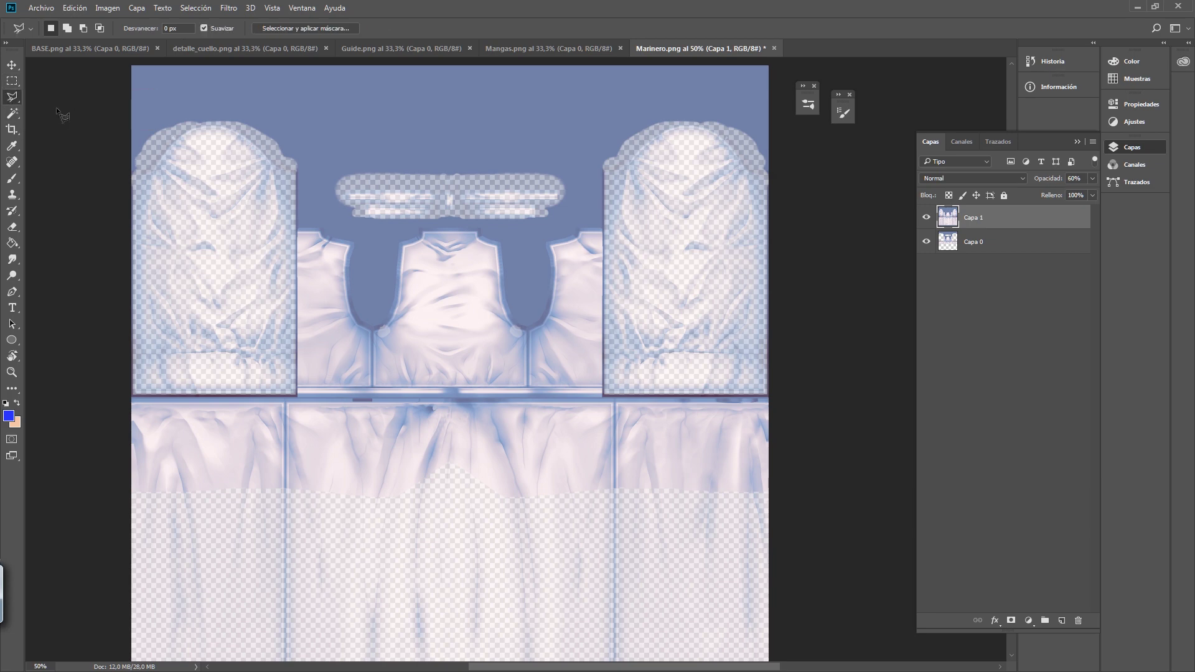
left_click(604, 394)
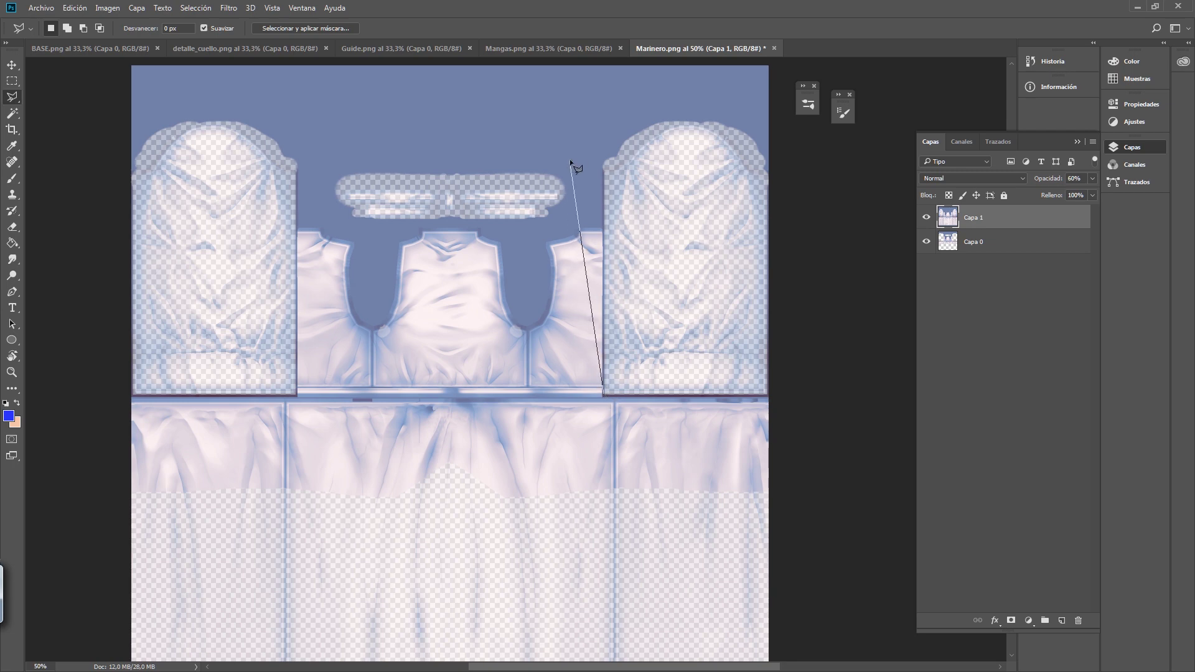
left_click(604, 168)
left_click(642, 123)
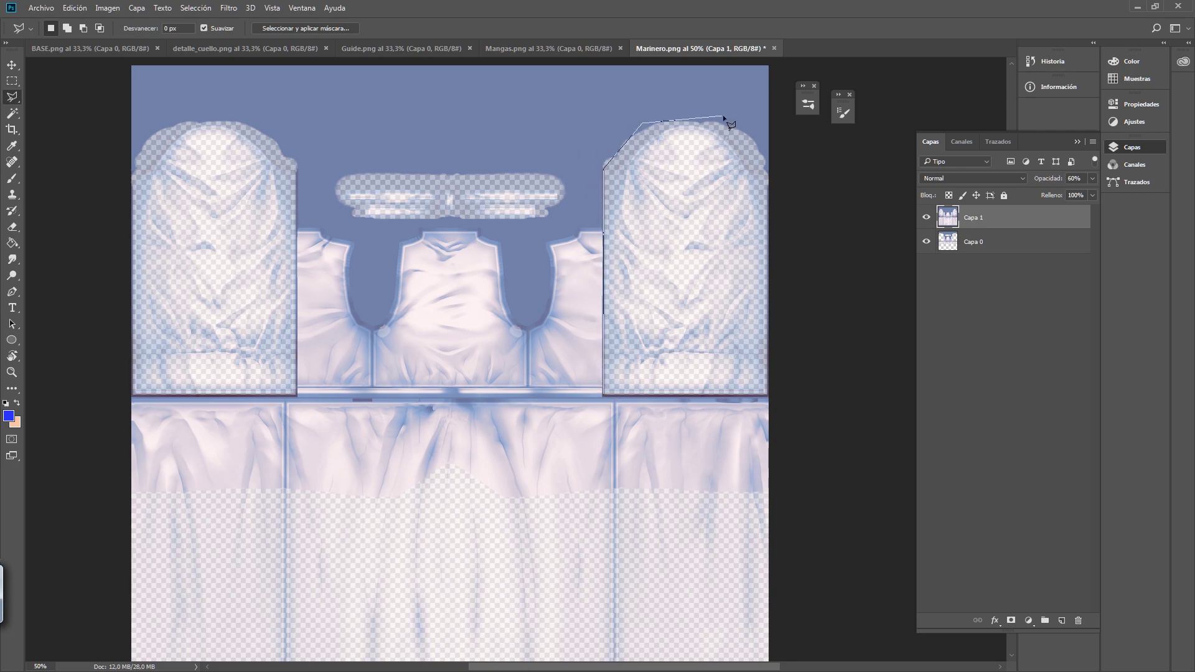
left_click(759, 160)
left_click(770, 199)
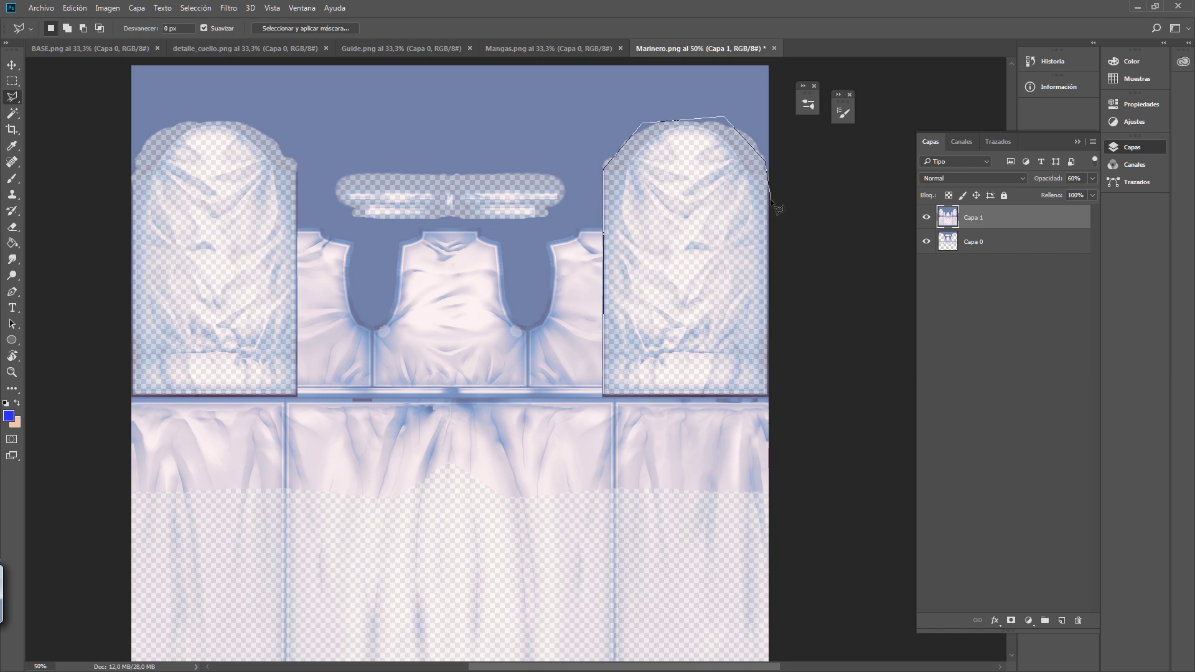
left_click(771, 394)
left_click(604, 395)
key("Delete")
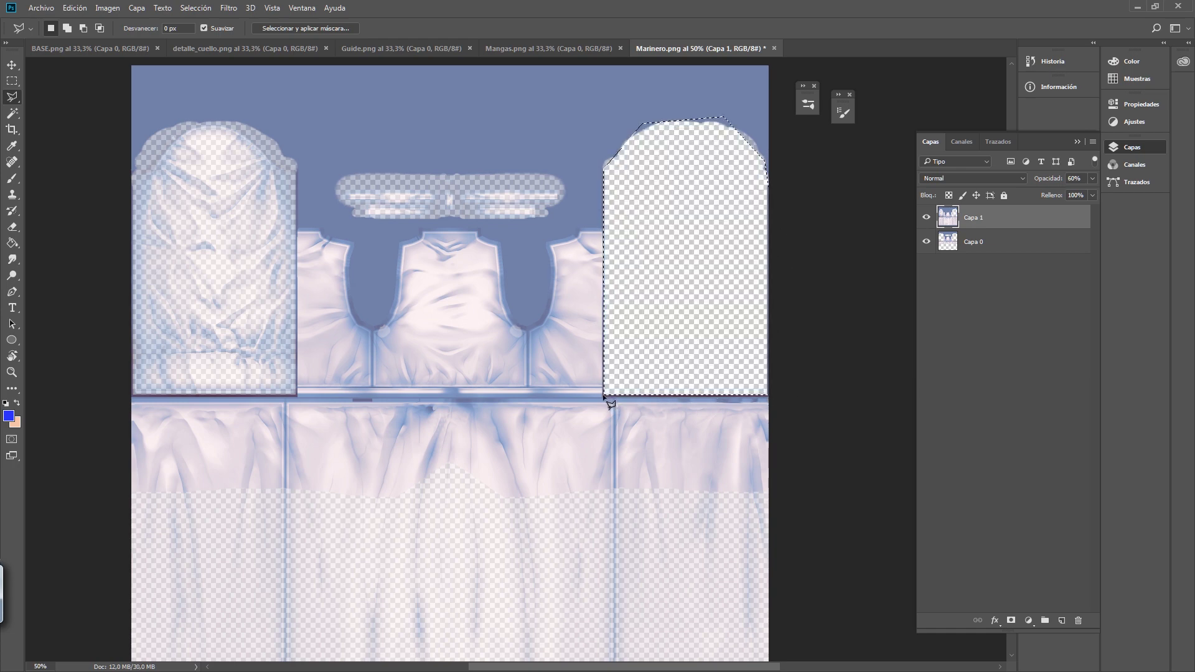
- Outline the left-hand sleeve piece on Capa 1 with the Polygonal Lasso and delete it
left_click(131, 396)
left_click(132, 172)
left_click(163, 126)
left_click(178, 123)
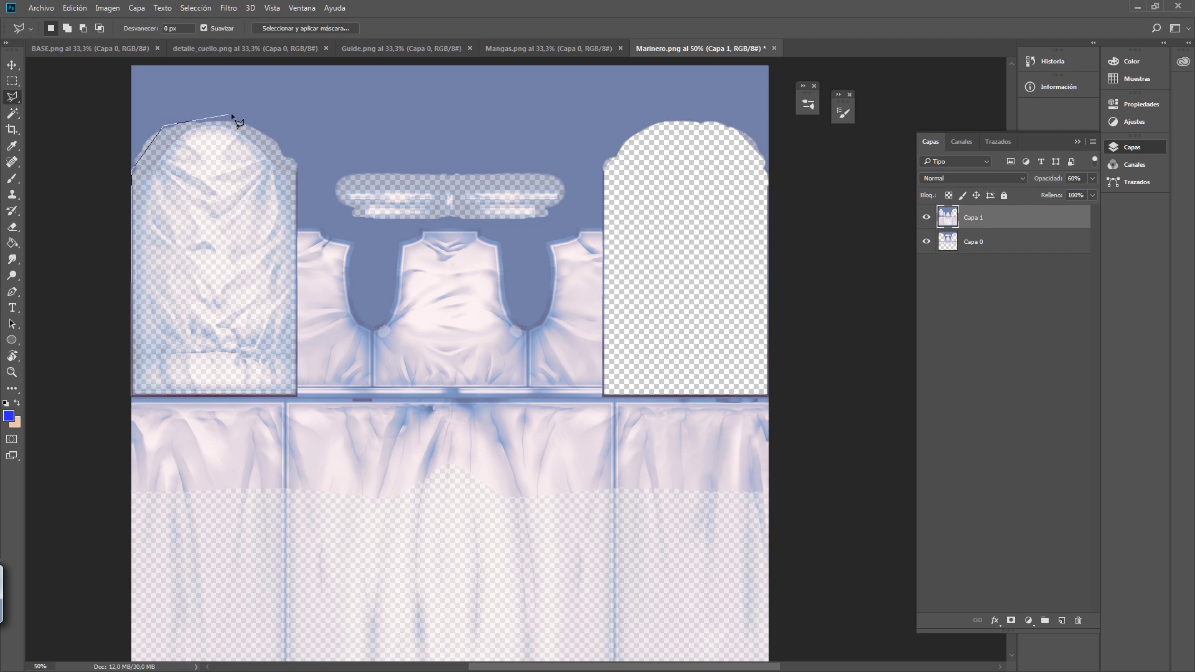
left_click(291, 151)
left_click(296, 171)
left_click(296, 396)
left_click(131, 396)
key("Delete")
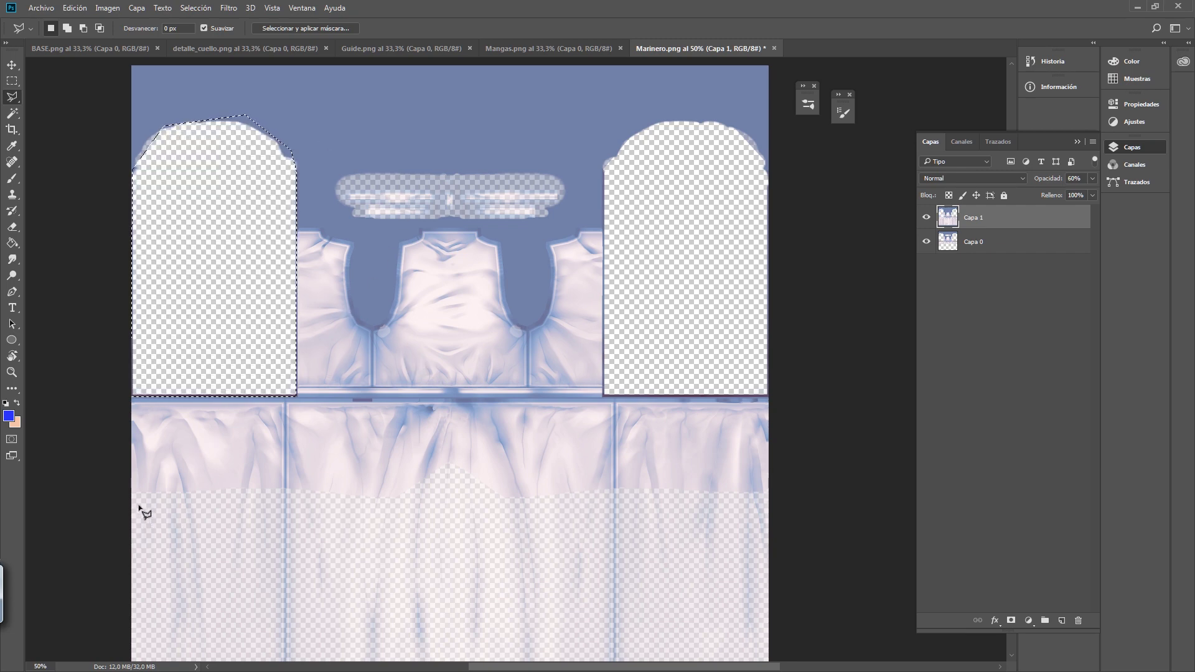
- Trace the Marinero hem, including its central peak, with the Polygonal Lasso and delete everything below it from Capa 1
left_click(11, 97)
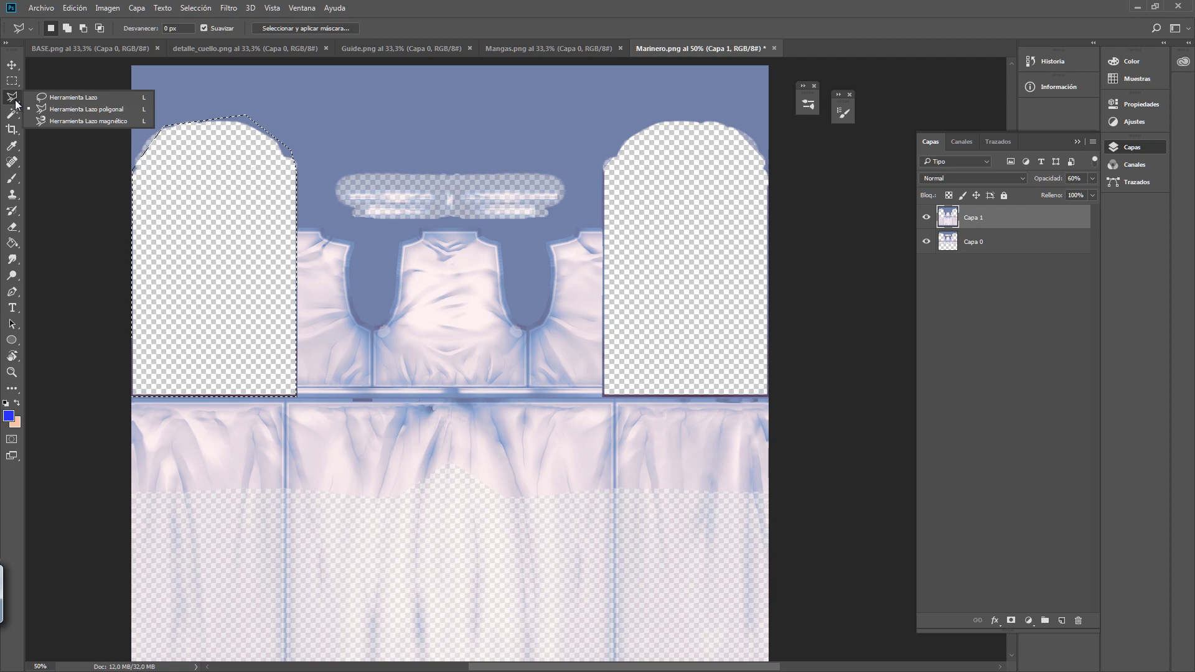
left_click(62, 108)
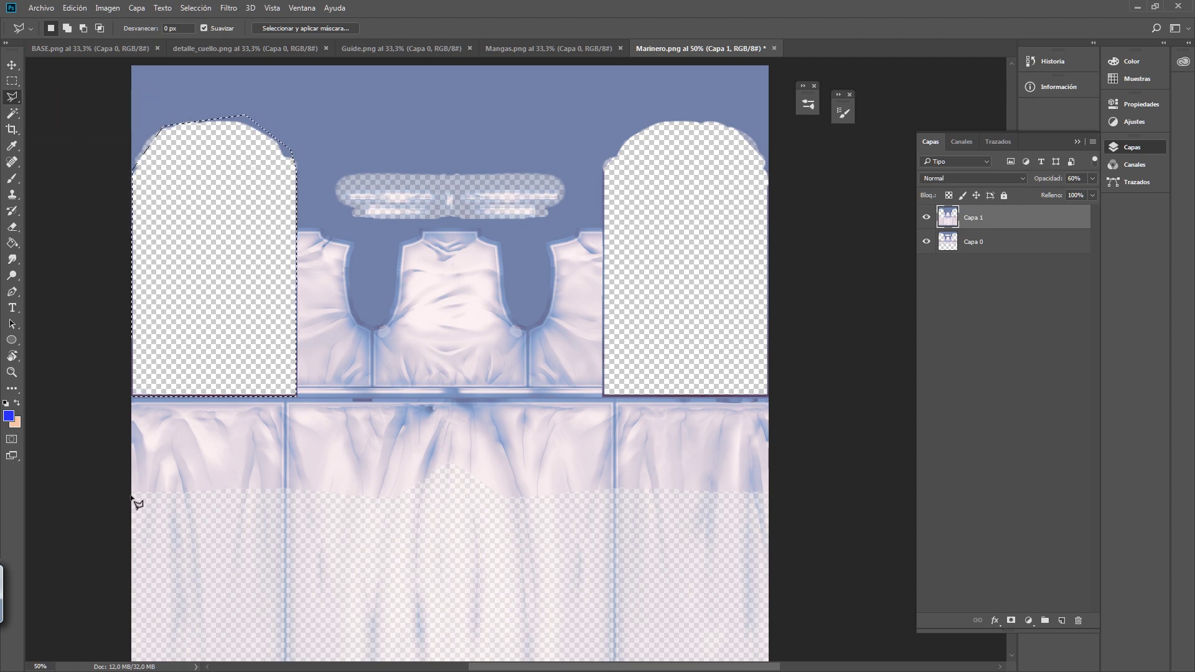
scroll(133, 492, "up", 2, "alt")
mouse_move(137, 492)
left_mouse_down()
mouse_move(140, 459)
mouse_move(100, 419)
left_mouse_up()
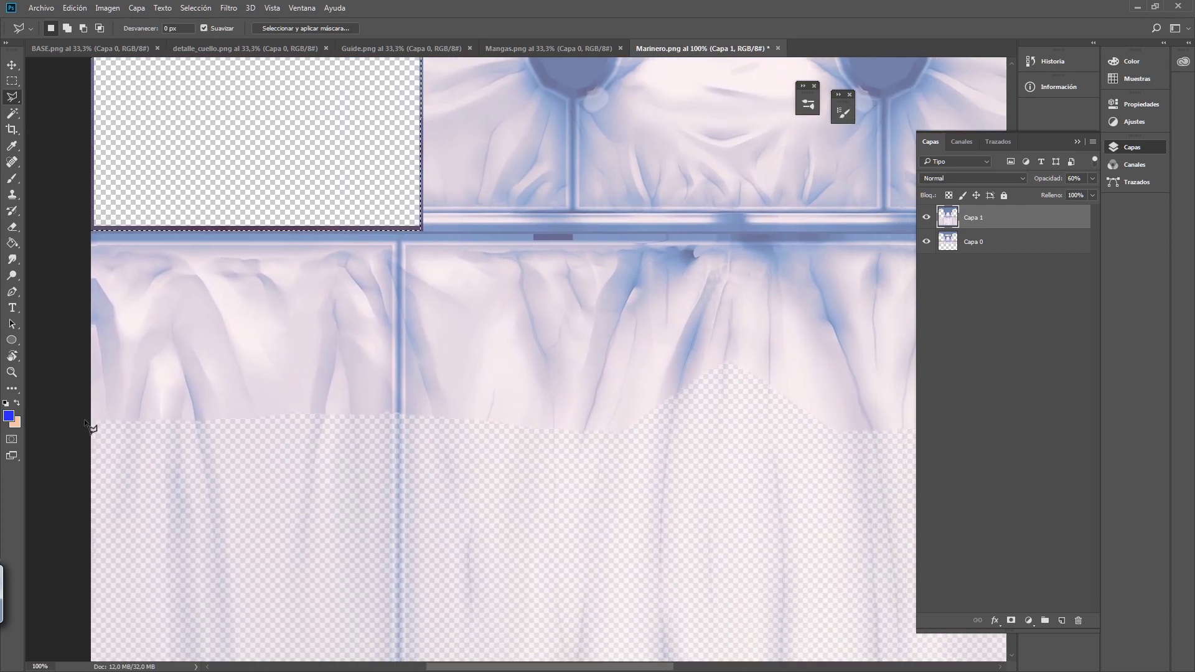
left_click(87, 422)
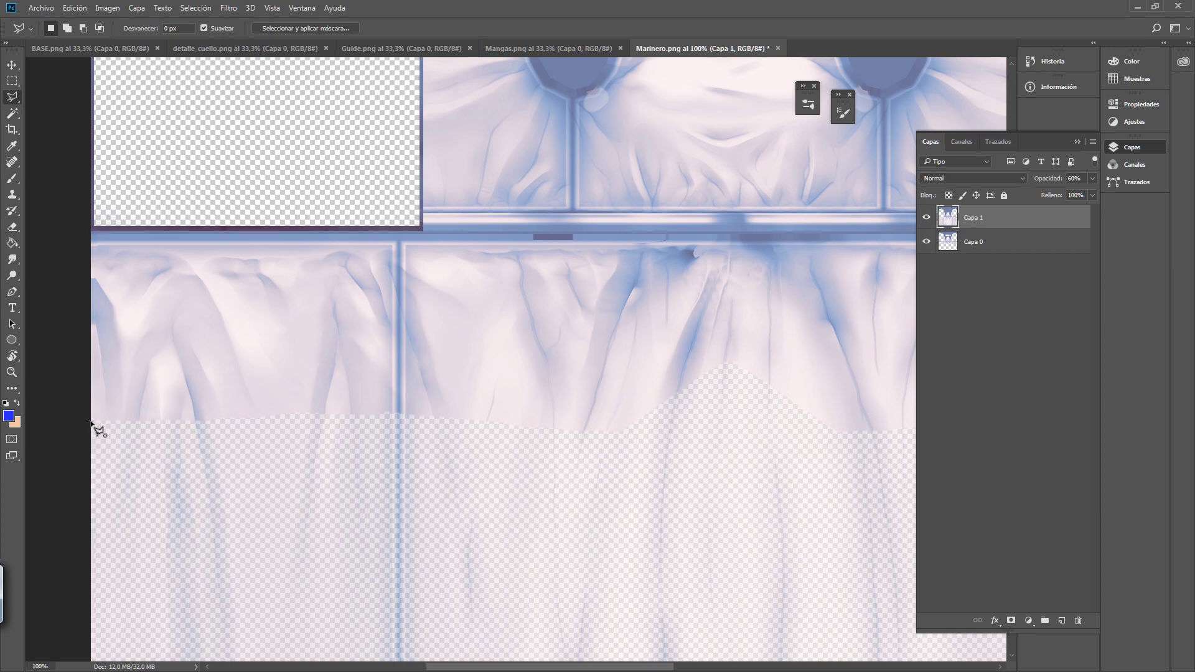
left_click(197, 421)
left_click(292, 413)
left_click(405, 412)
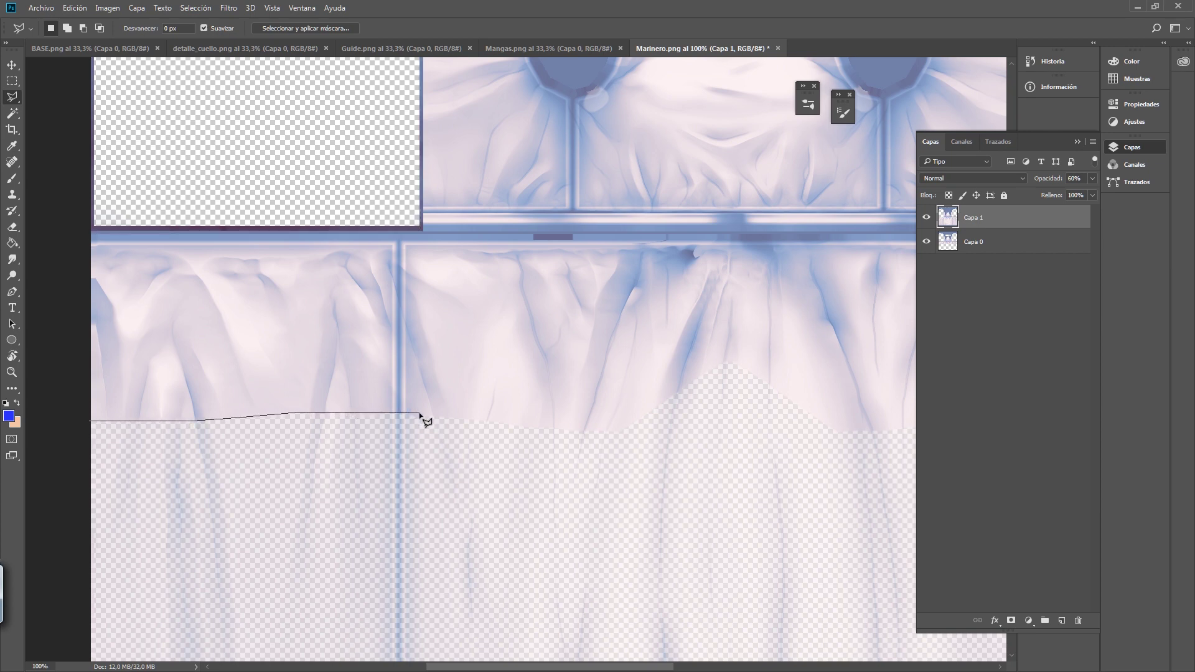
left_click(541, 429)
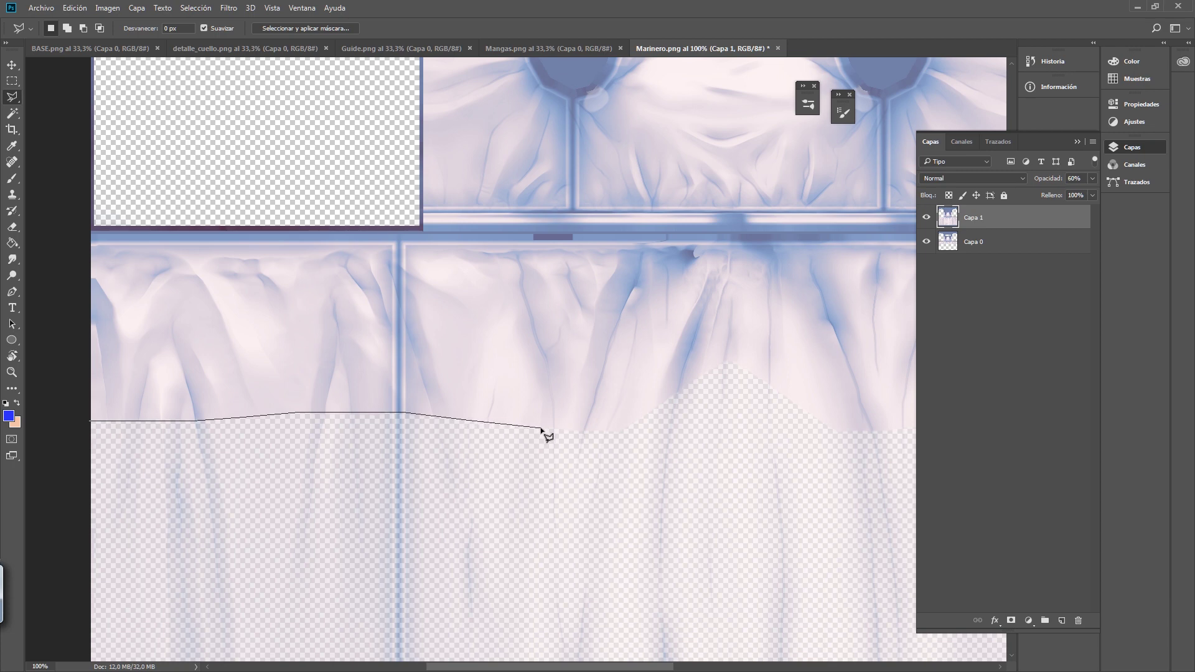
left_click(622, 431)
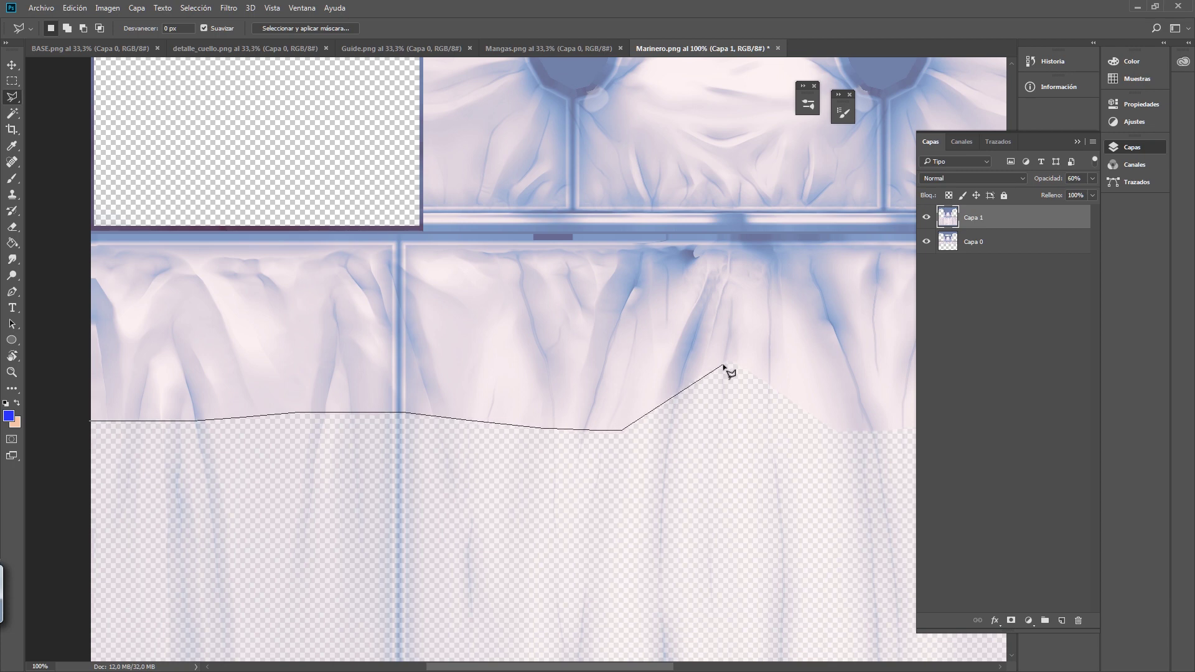
left_click(680, 389)
left_click(728, 359)
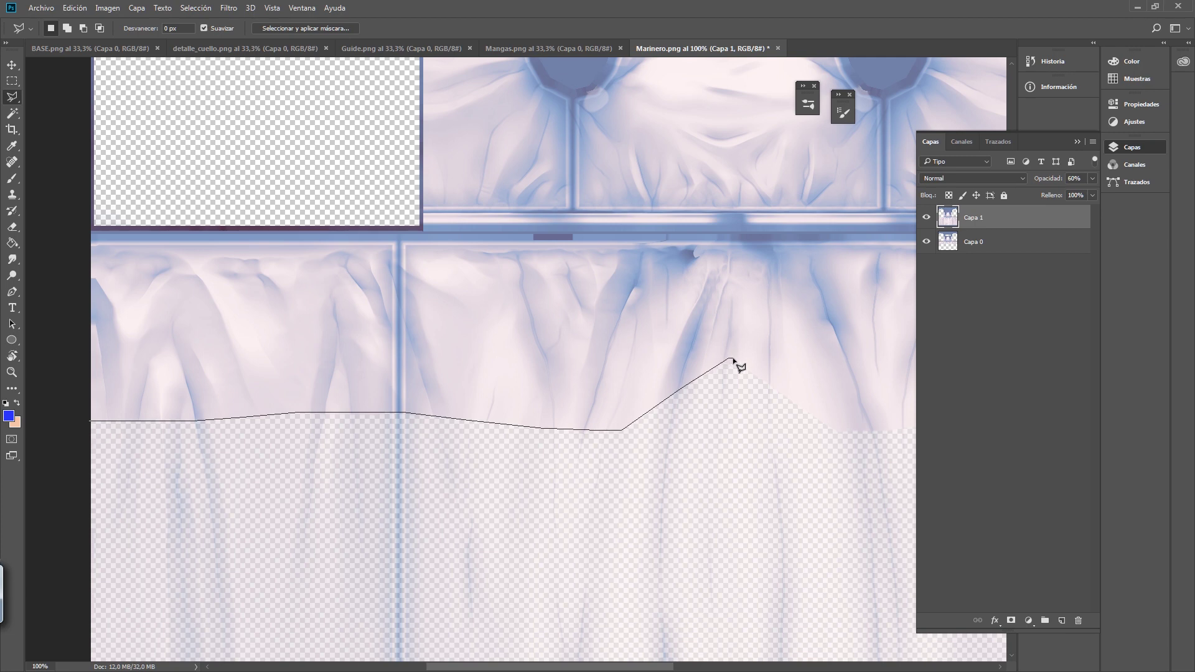
left_click(767, 381)
left_click_drag(834, 431, 546, 419)
left_click(550, 419)
left_click(585, 418)
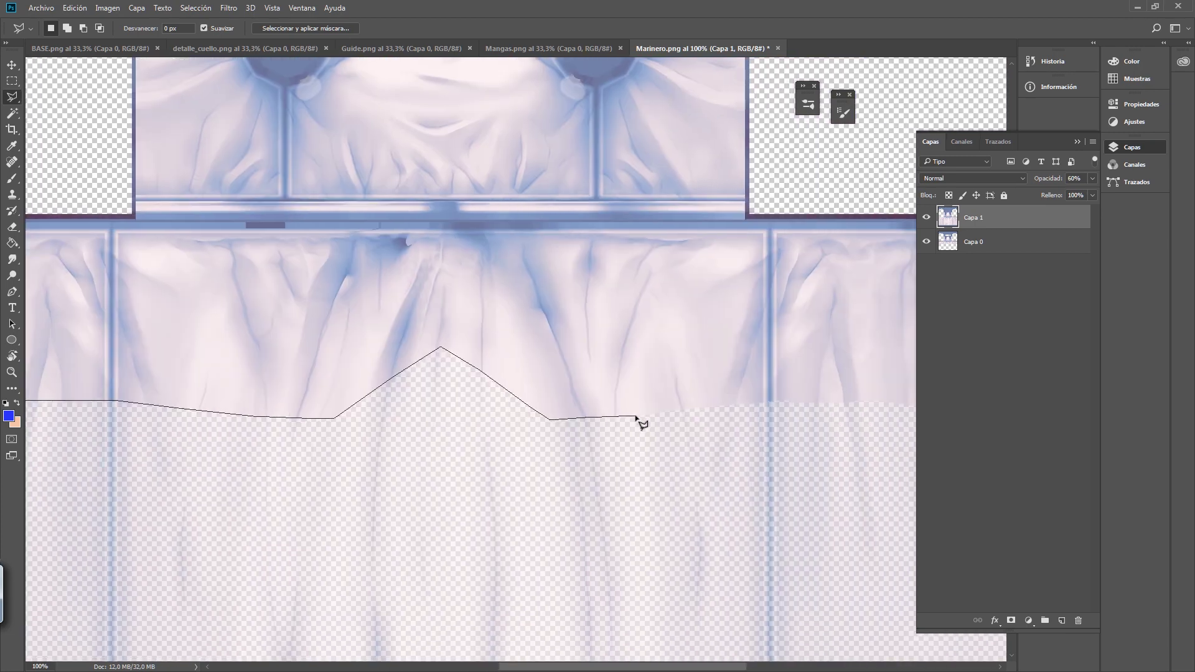
left_click(635, 416)
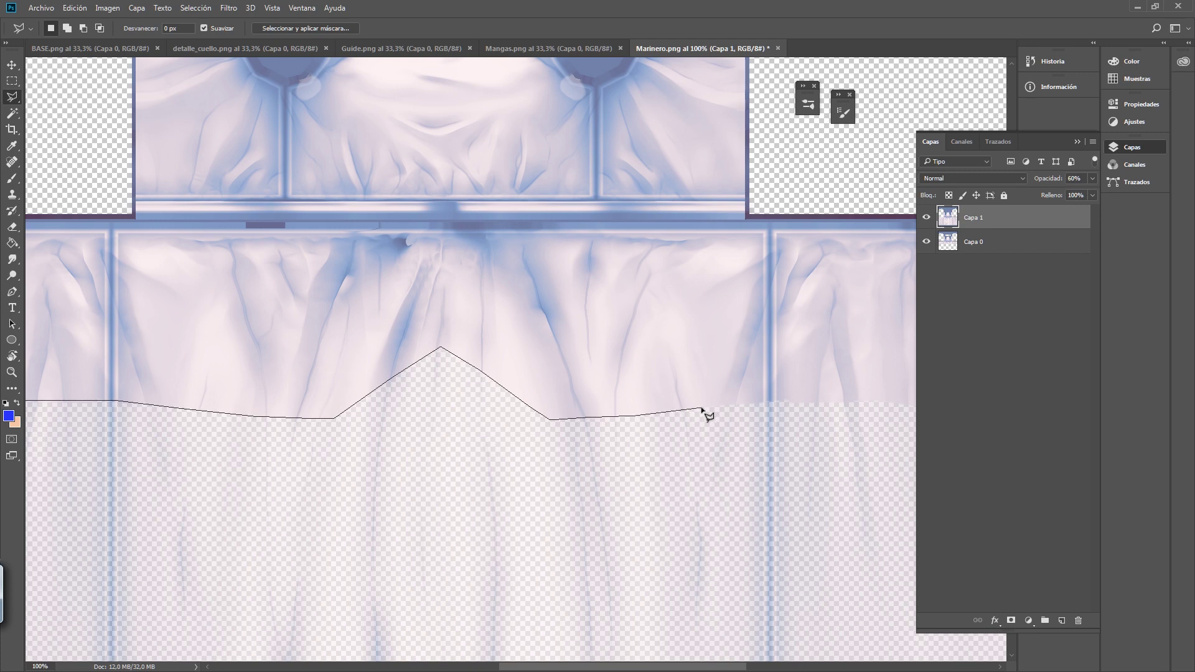
left_click(777, 403)
scroll(776, 403, "right", 3, "ctrl")
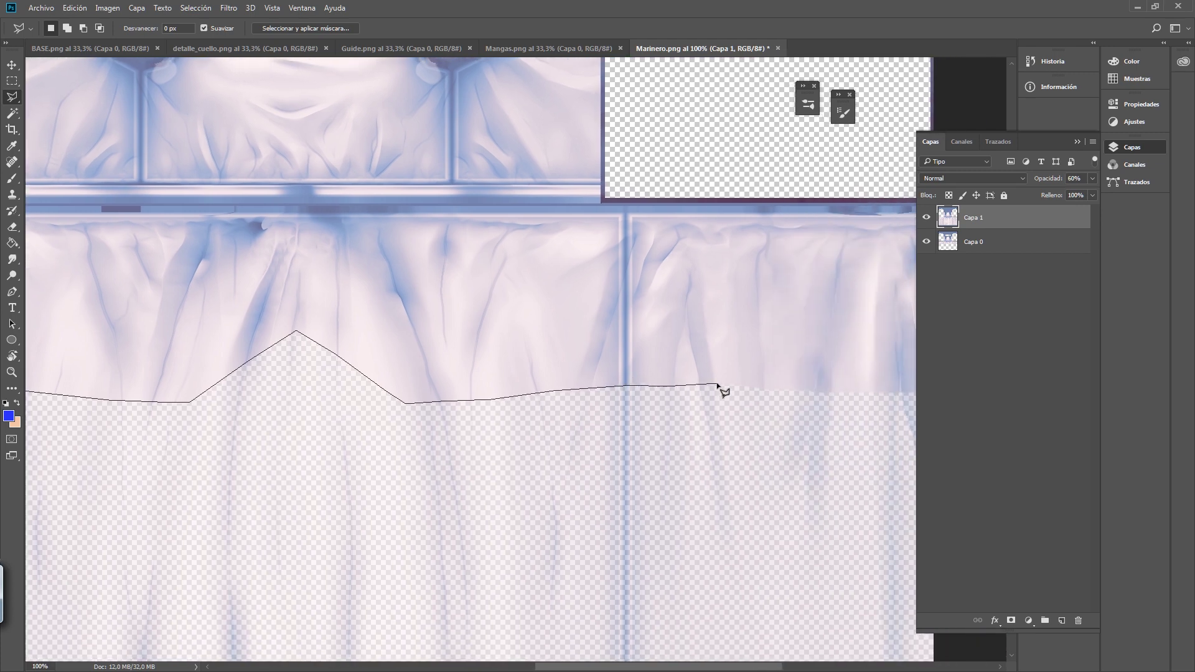
left_click(729, 384)
left_click(786, 390)
left_click_drag(785, 391, 635, 373)
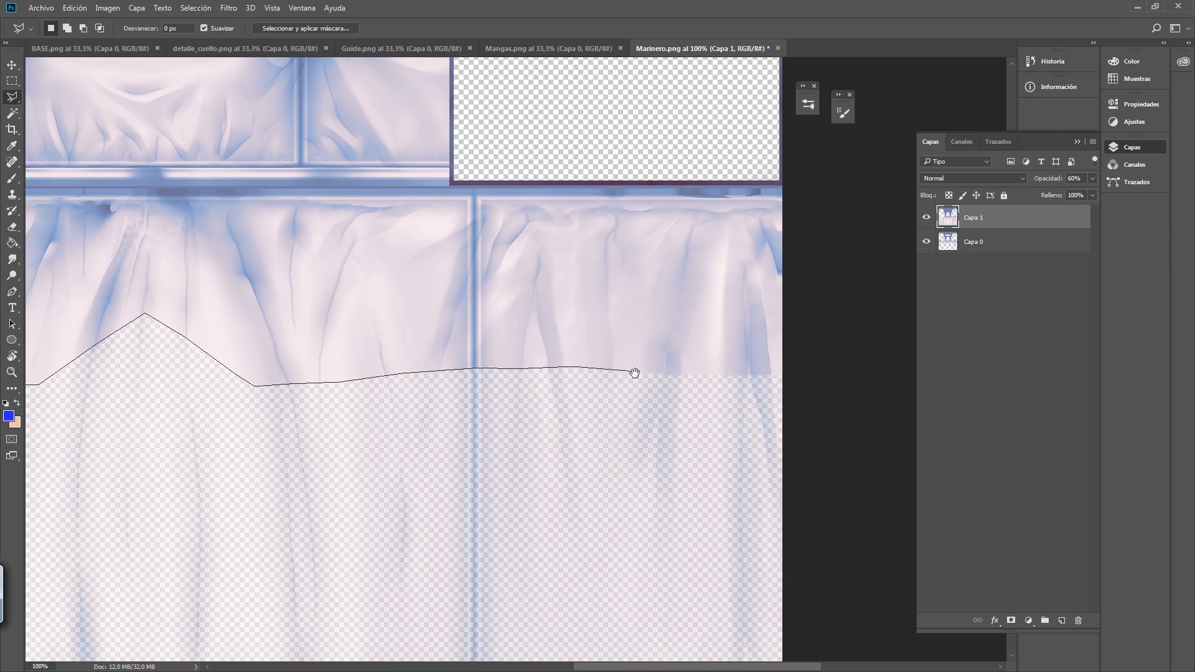
left_click(692, 376)
left_click(752, 375)
left_click(805, 372)
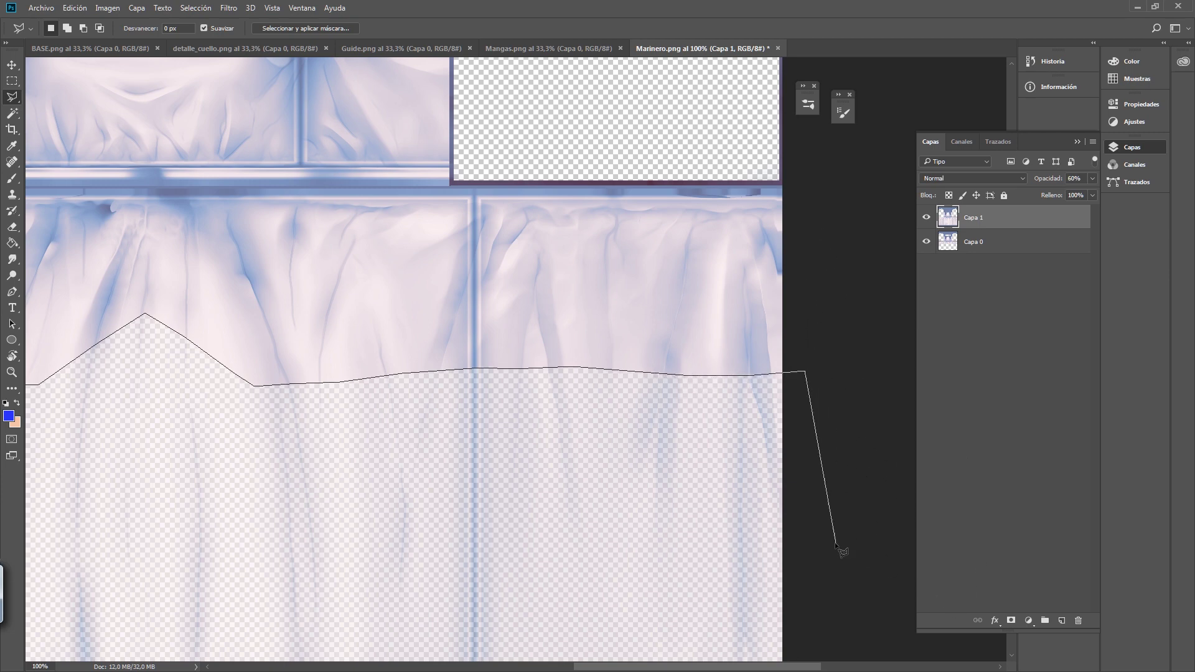
scroll(801, 526, "down", 3)
scroll(798, 487, "down", 2, "alt")
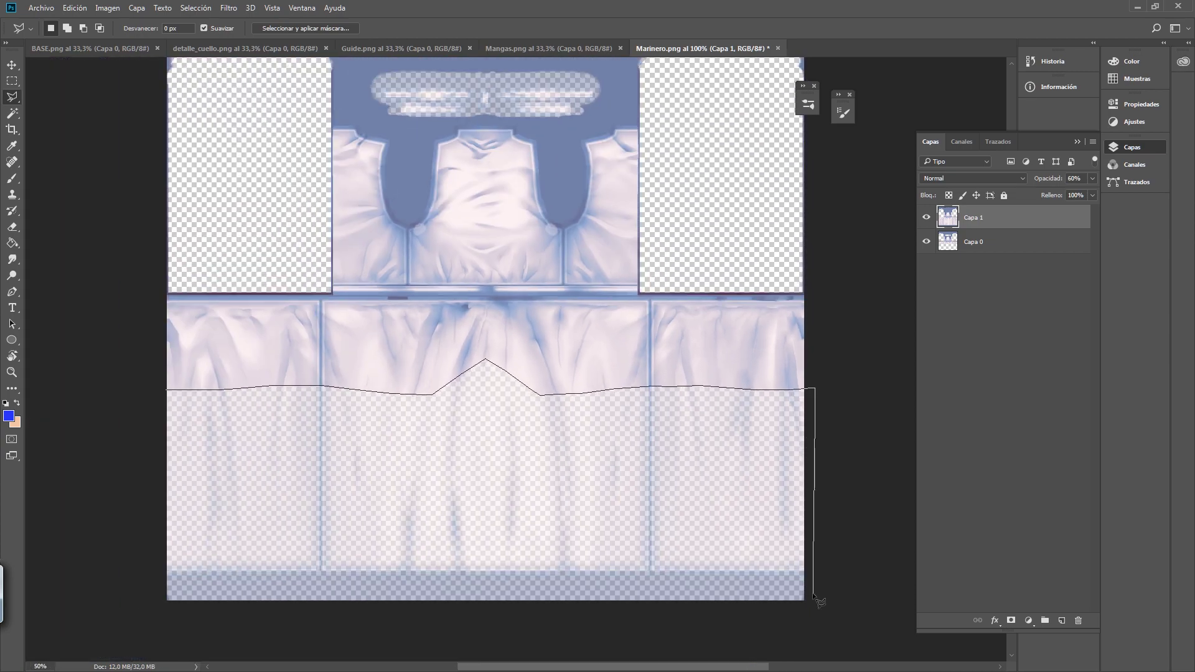
left_click(823, 616)
left_click(145, 624)
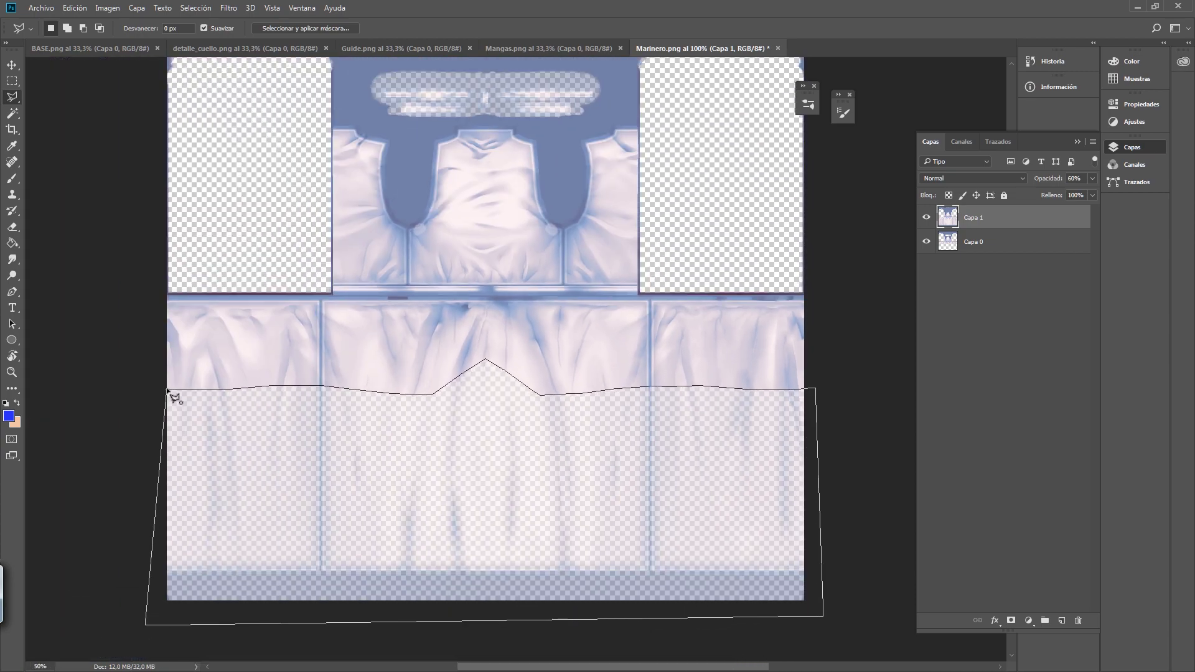
left_click(170, 393)
key("Delete")
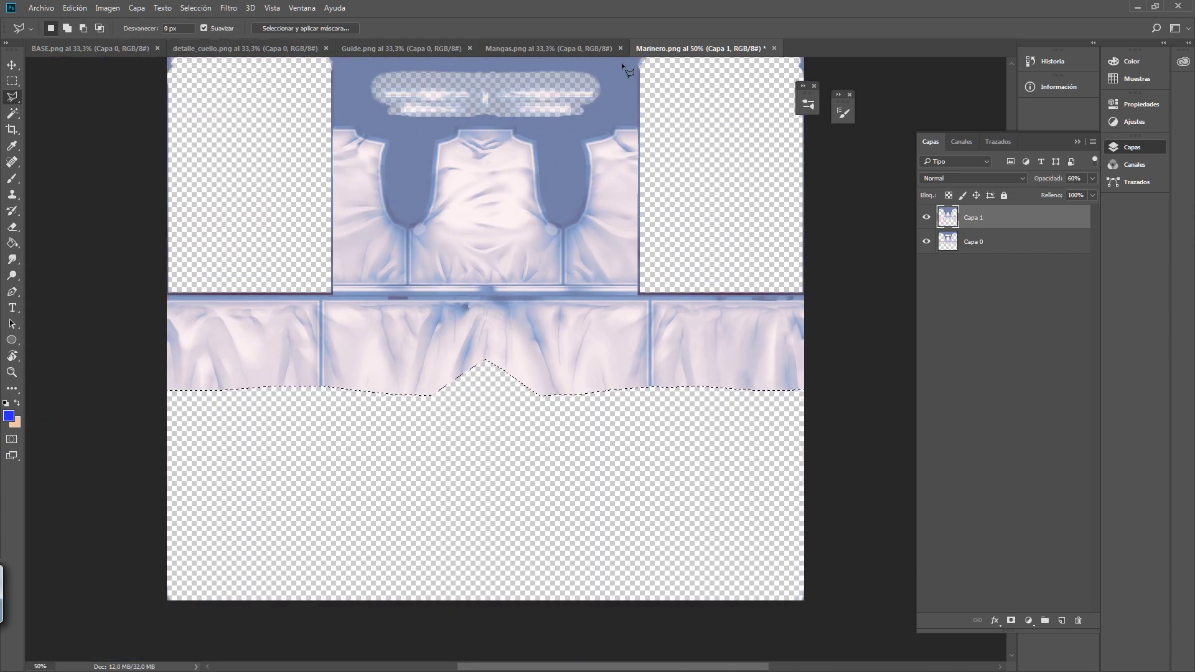
- Copy the entire Guide.png image and paste it as a new layer into Marinero.png
left_click(426, 50)
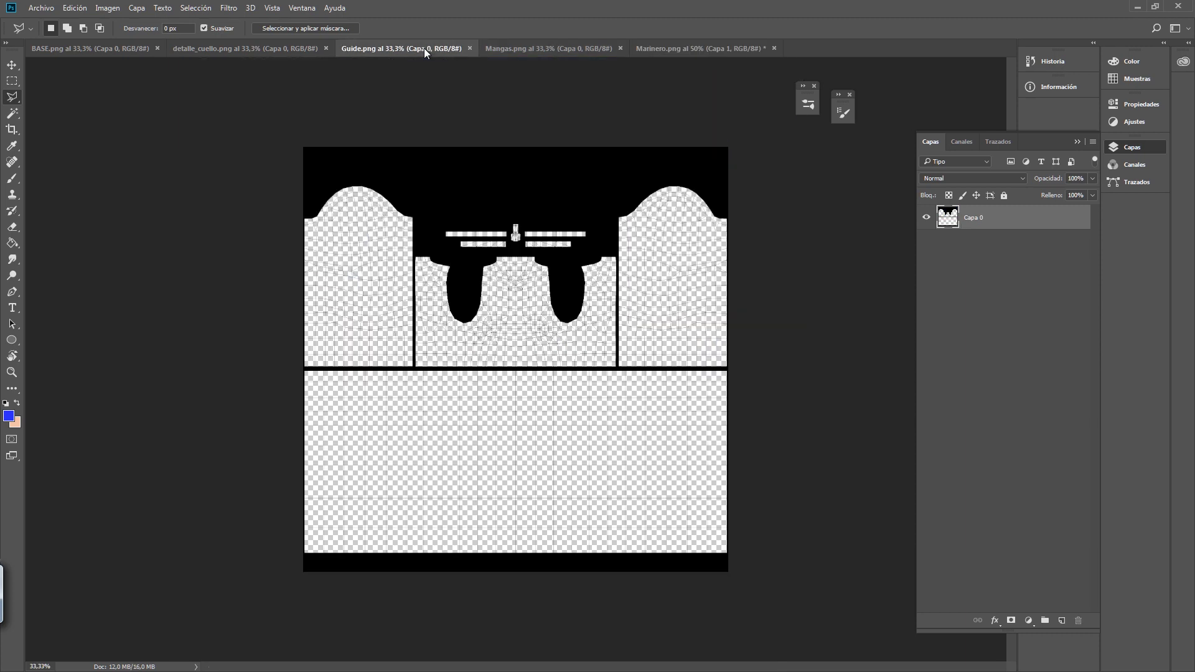
left_click(12, 81)
left_click_drag(216, 112, 810, 654)
key("ctrl+c")
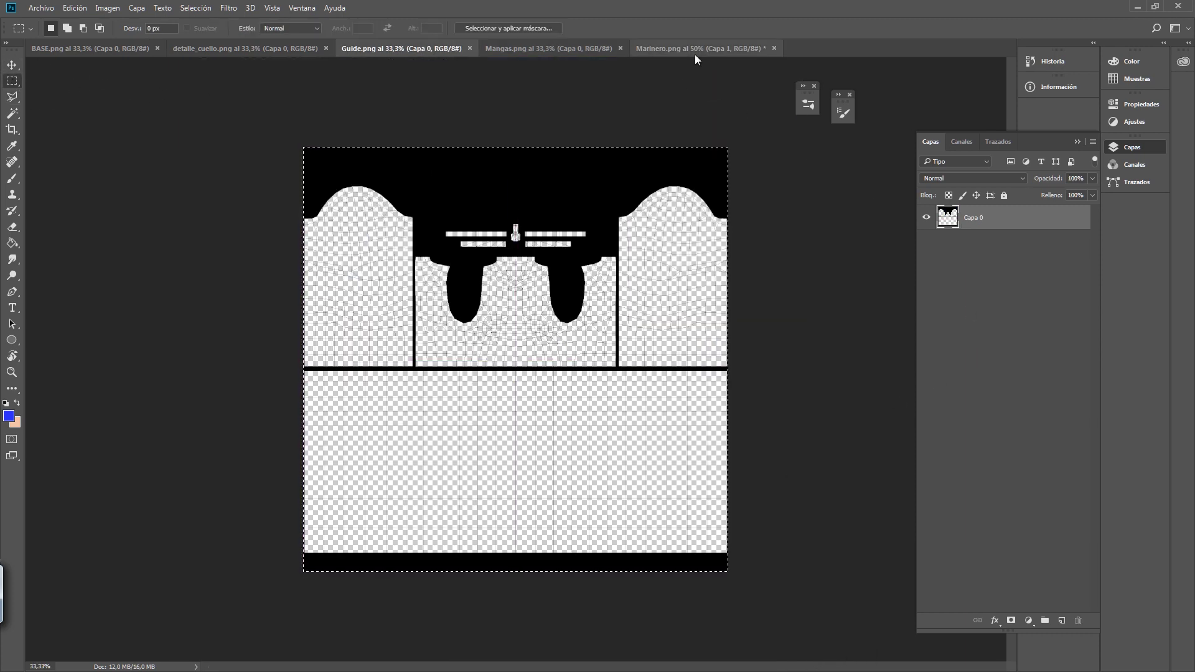
left_click(696, 51)
key("ctrl+v")
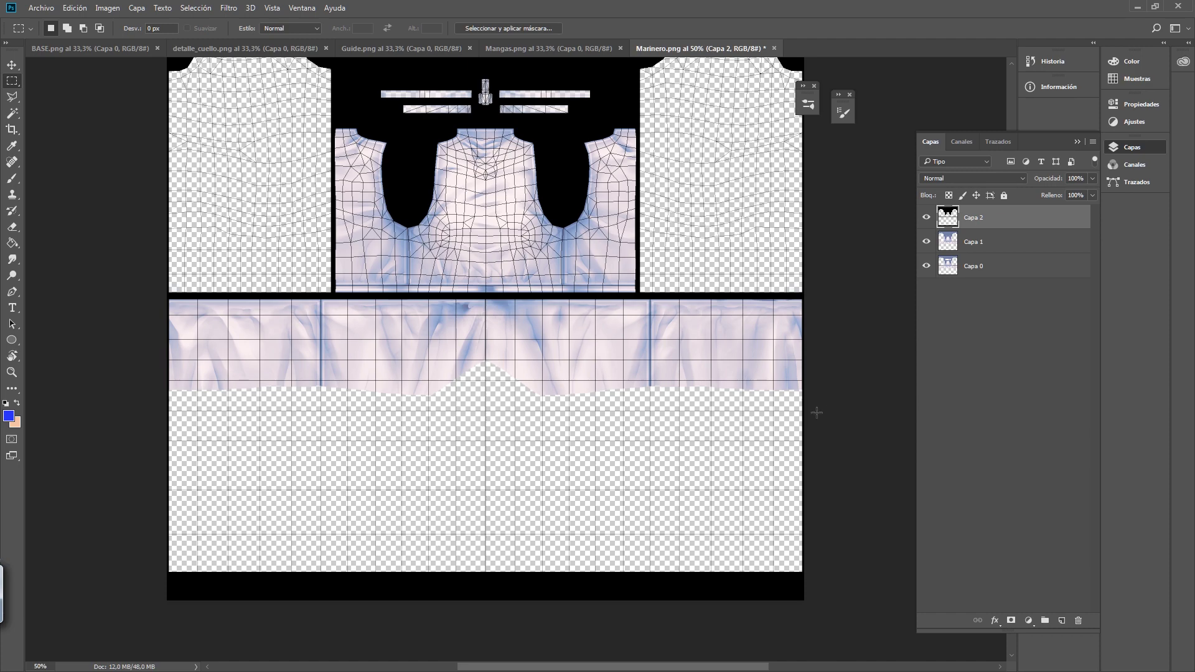
- Outline the area below the guide's horizontal grid line at the hem with the Polygonal Lasso, across the full texture width
scroll(829, 414, "up", 2, "alt")
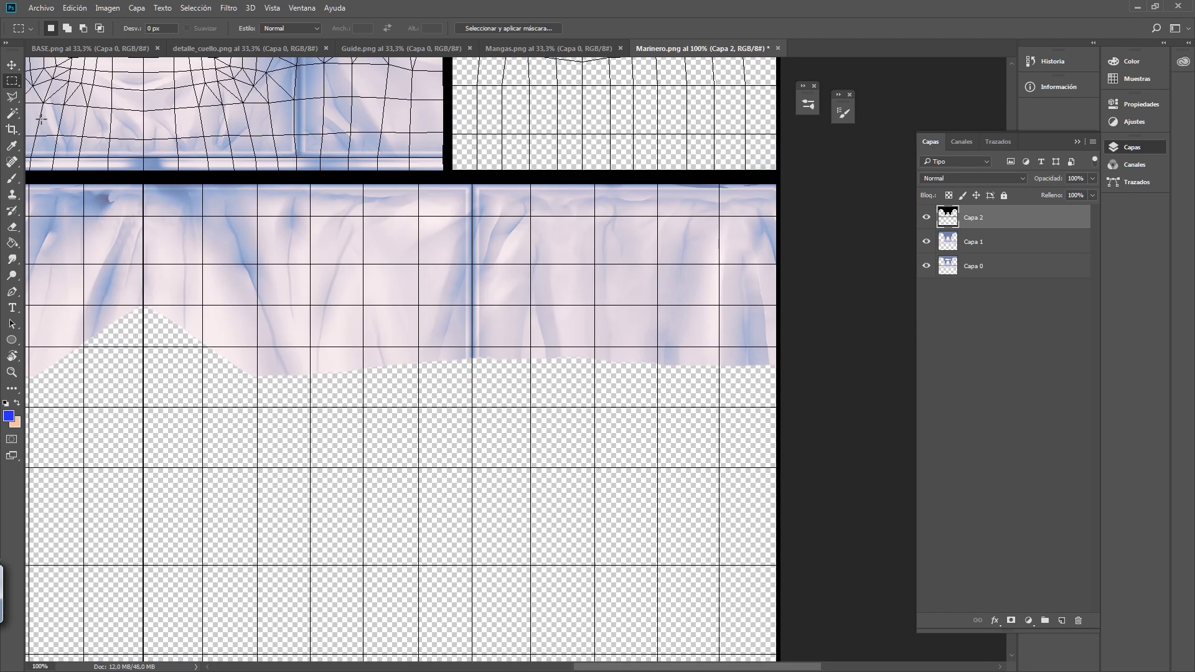
key("l")
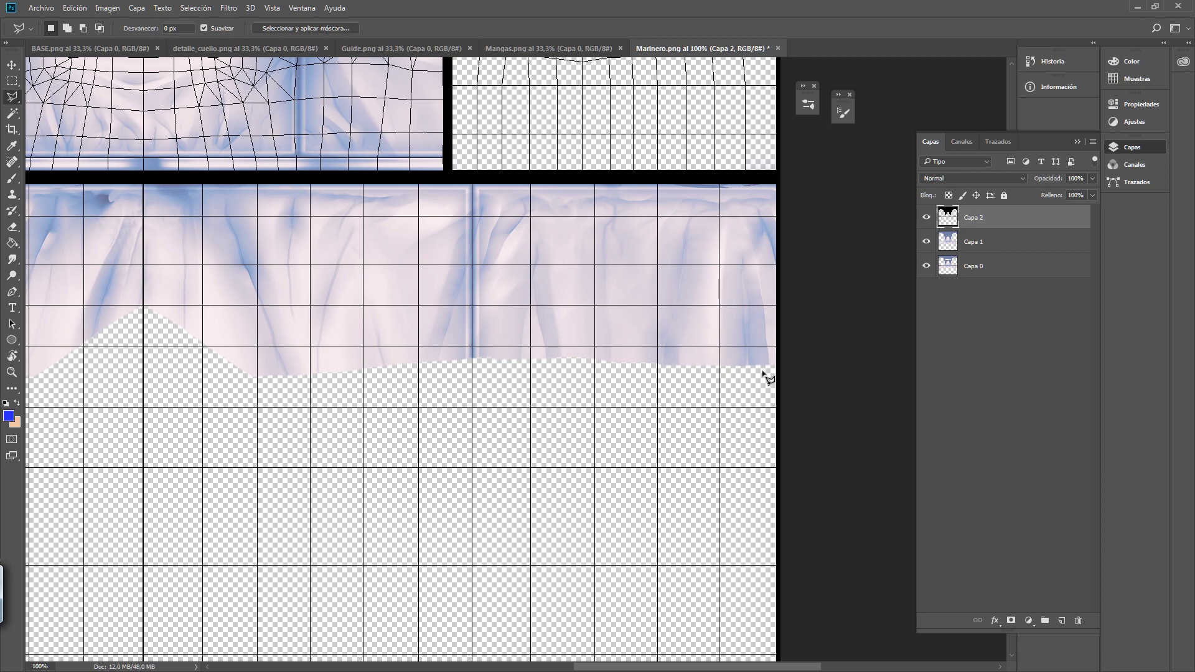
scroll(772, 370, "down", 1)
scroll(753, 376, "down", 2, "alt")
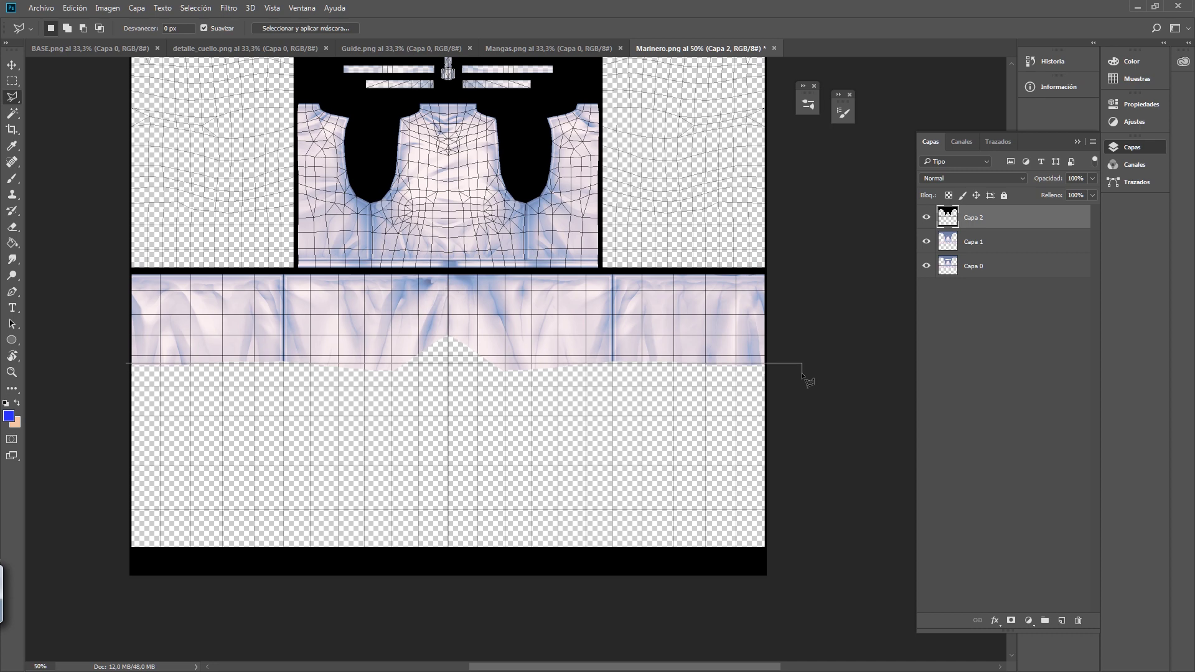
left_click(802, 606)
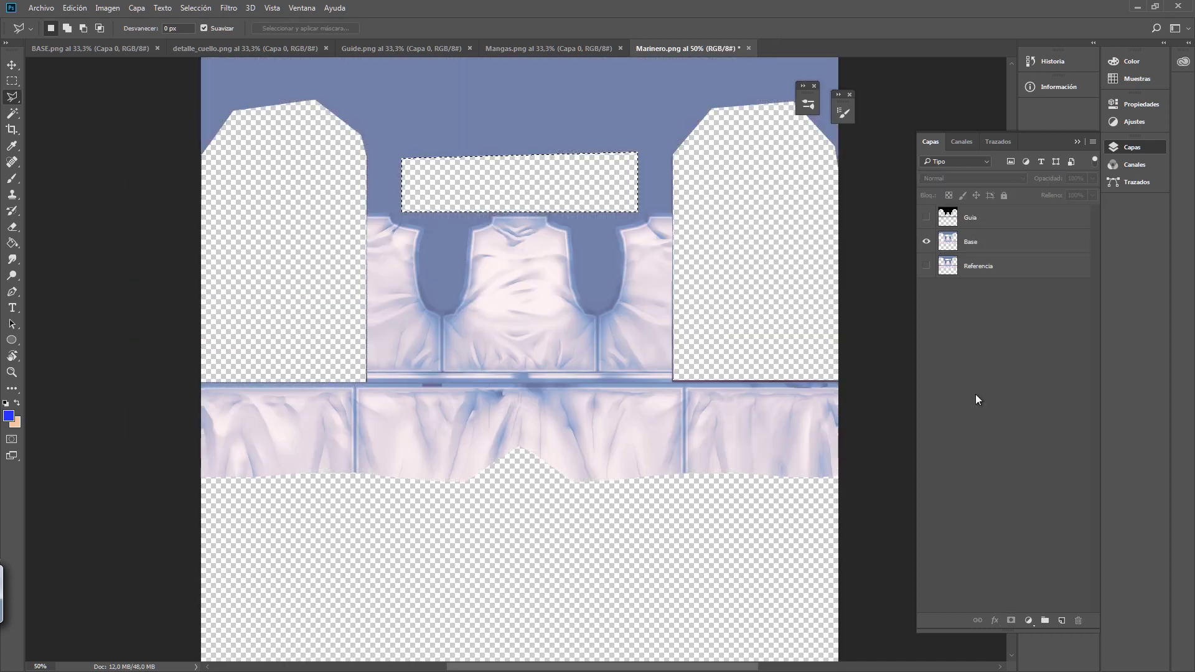
- Start saving the Marinero document under a new name, and create and open a Finales folder inside TOP
left_click(41, 7)
left_click(68, 143)
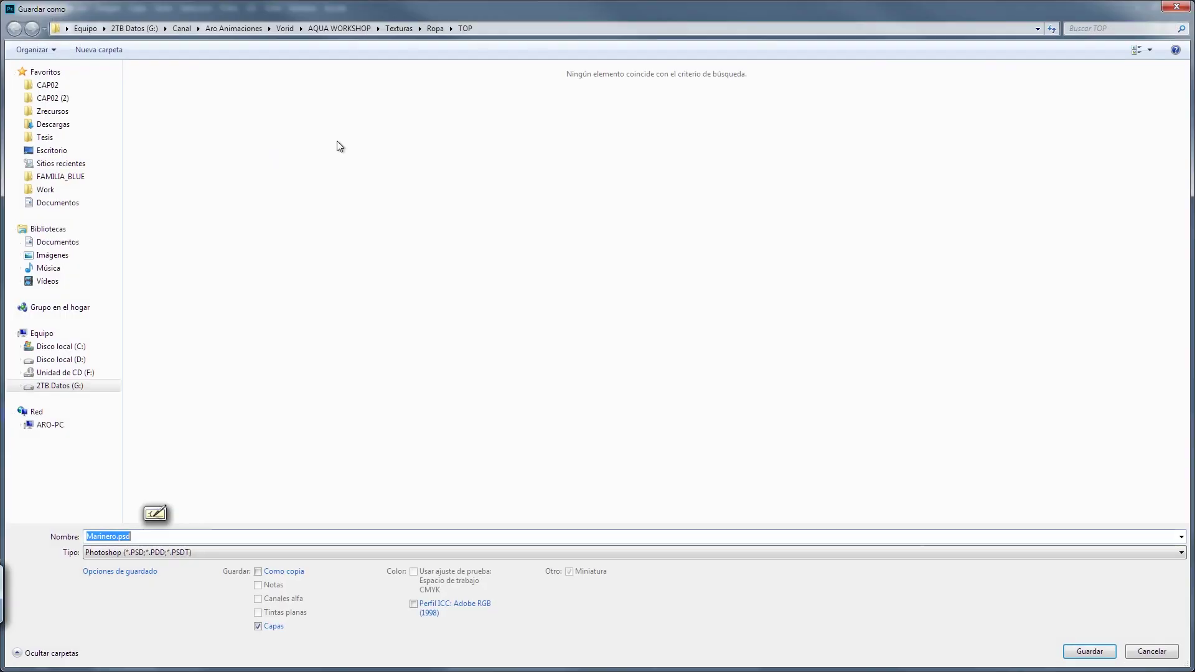
left_click(108, 55)
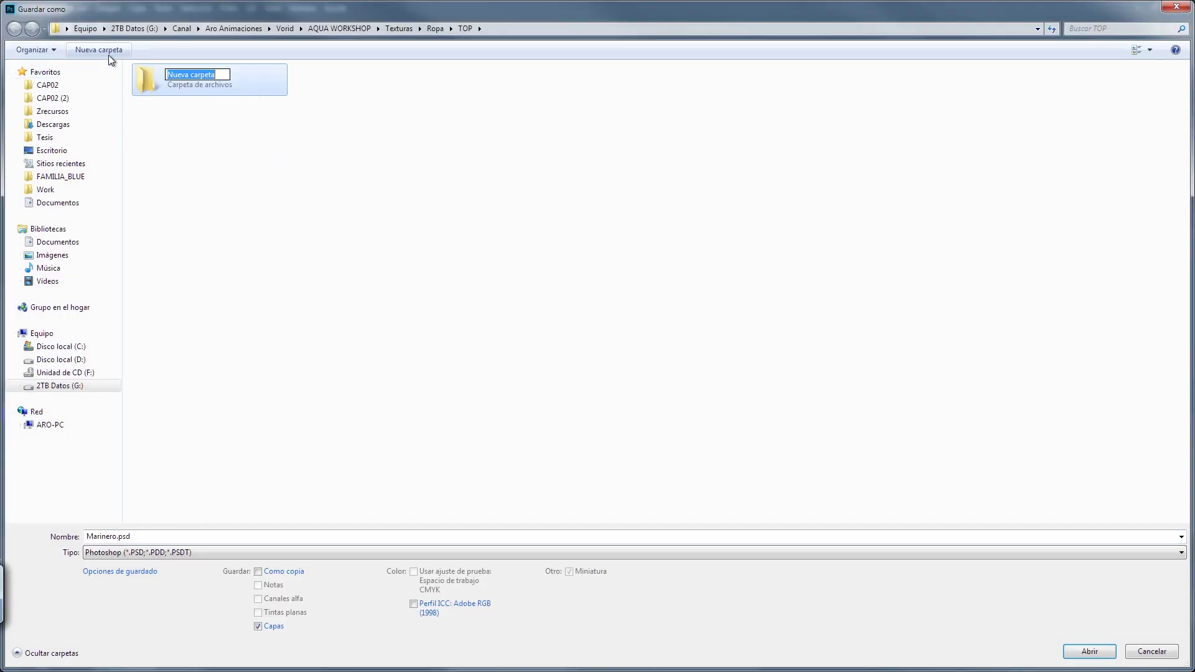
type("Finales")
key("Return")
key("Return")
- Create two subfolders inside Finales, one named PSD and one named PNF
left_click(108, 55)
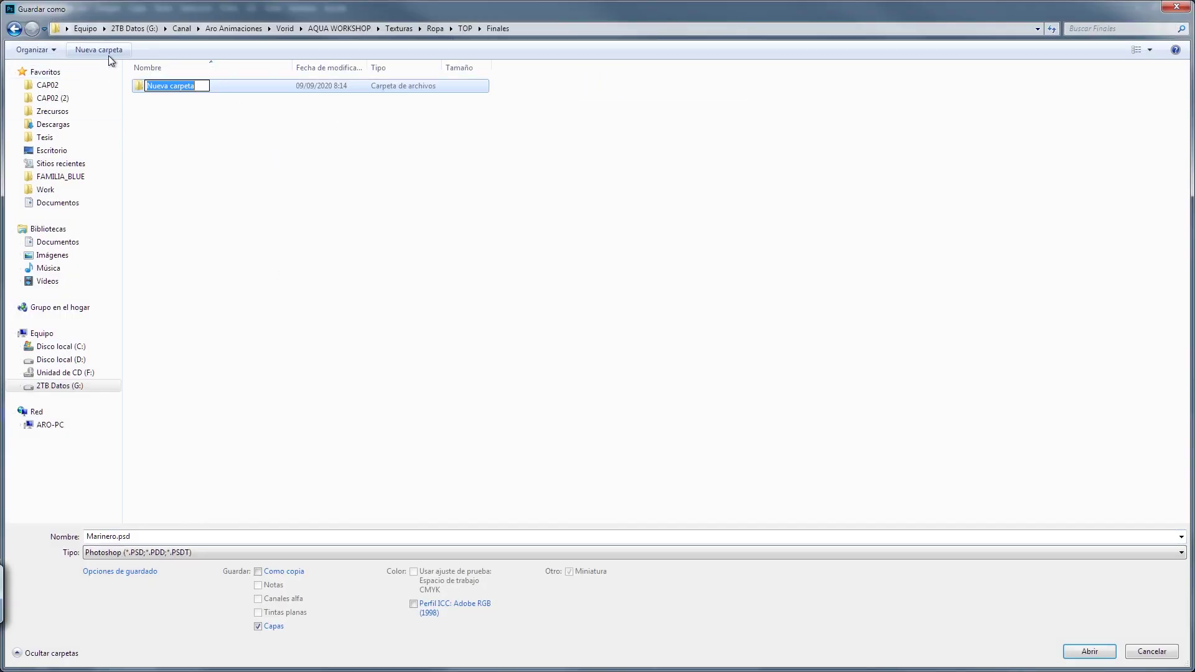
type("PSD")
key("Return")
left_click(108, 55)
type("PN")
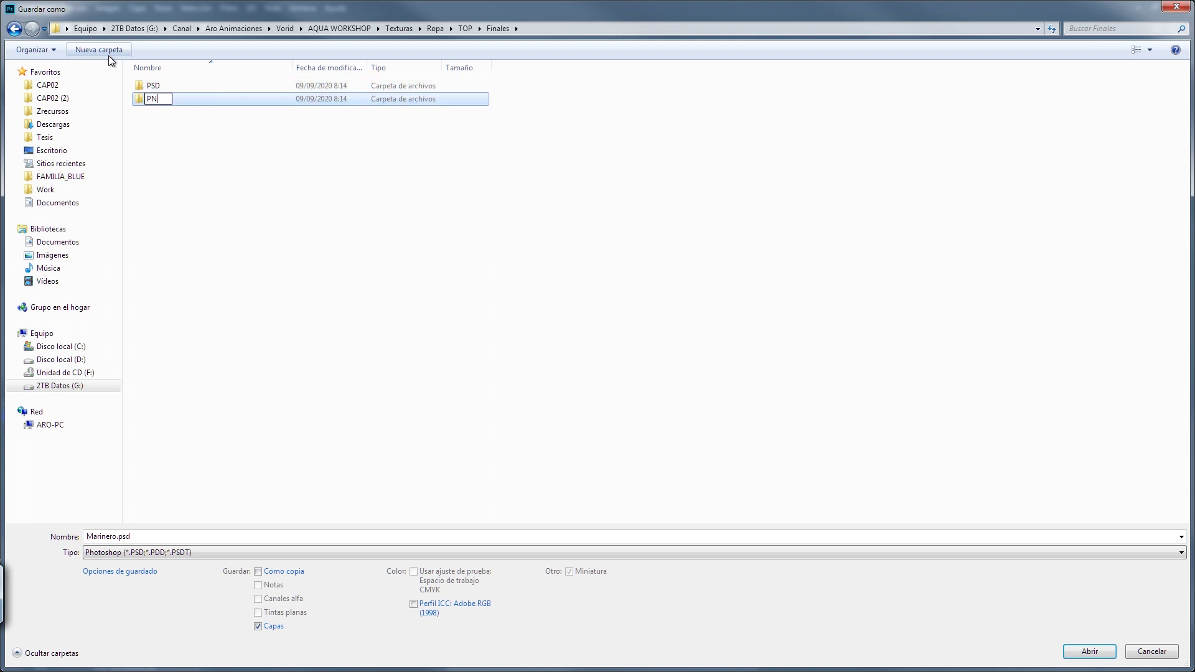
type("F")
key("Return")
key("Return")
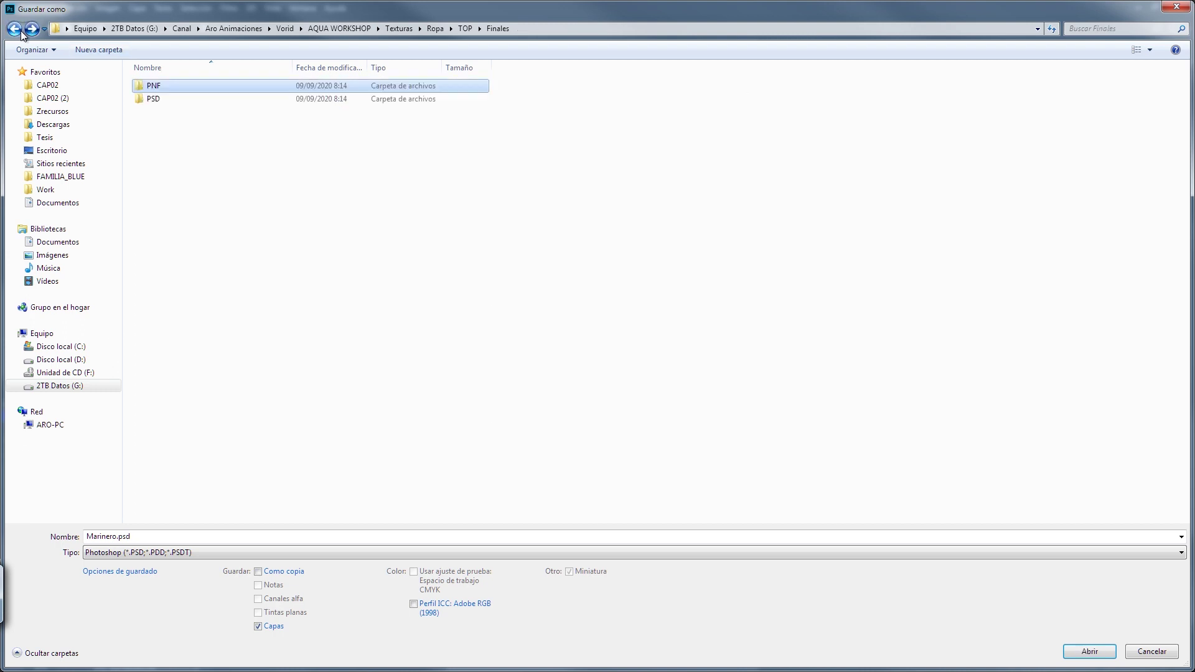
- Save the document as Marinero.psd in the PSD folder, accepting the Photoshop format options
double_click(160, 99)
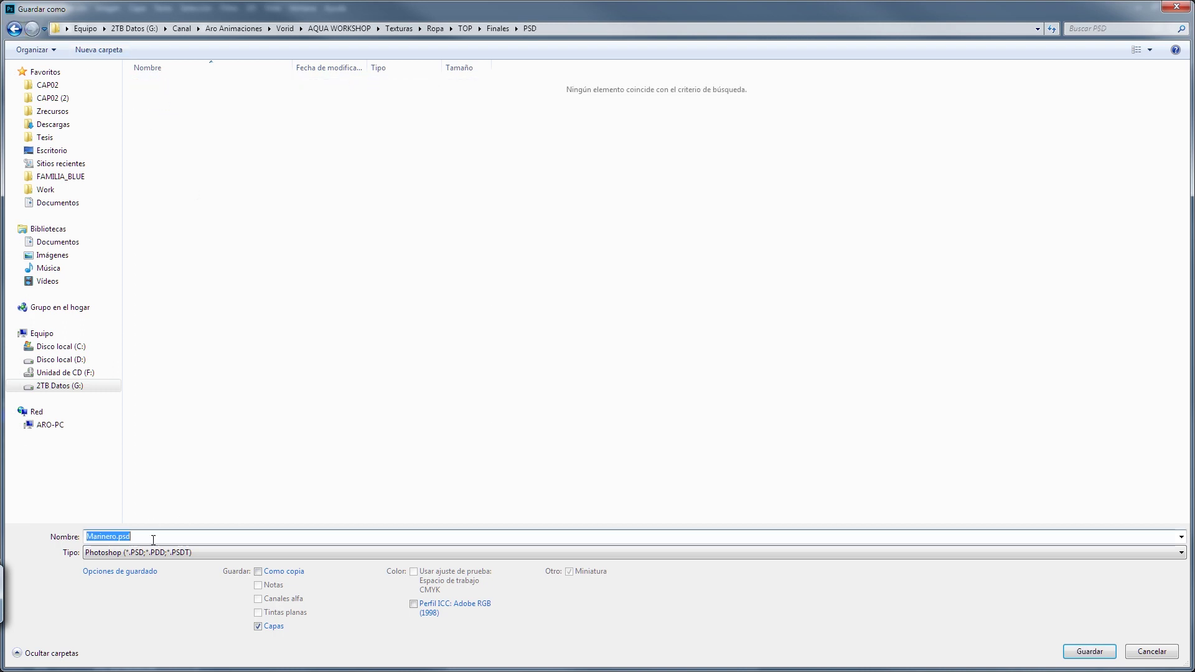
key("Return")
left_click(775, 201)
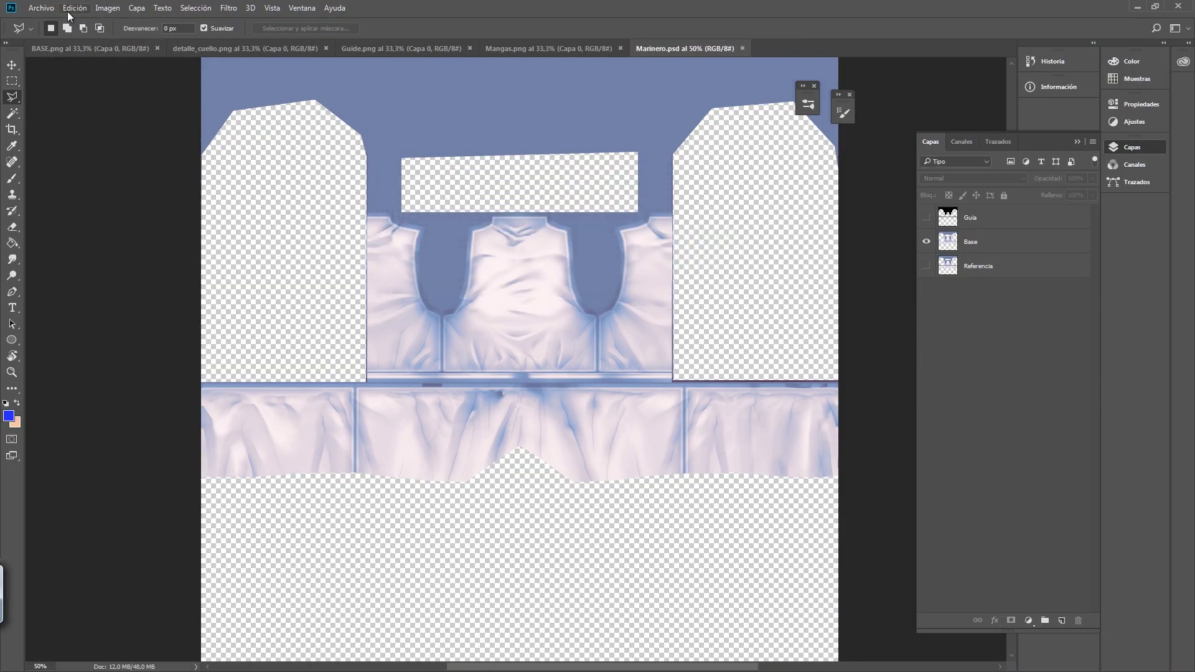
- Save a PNG copy of the texture as Marinero_00 in the PSD folder, accepting the PNG options
left_click(42, 7)
left_click(73, 155)
left_click(197, 552)
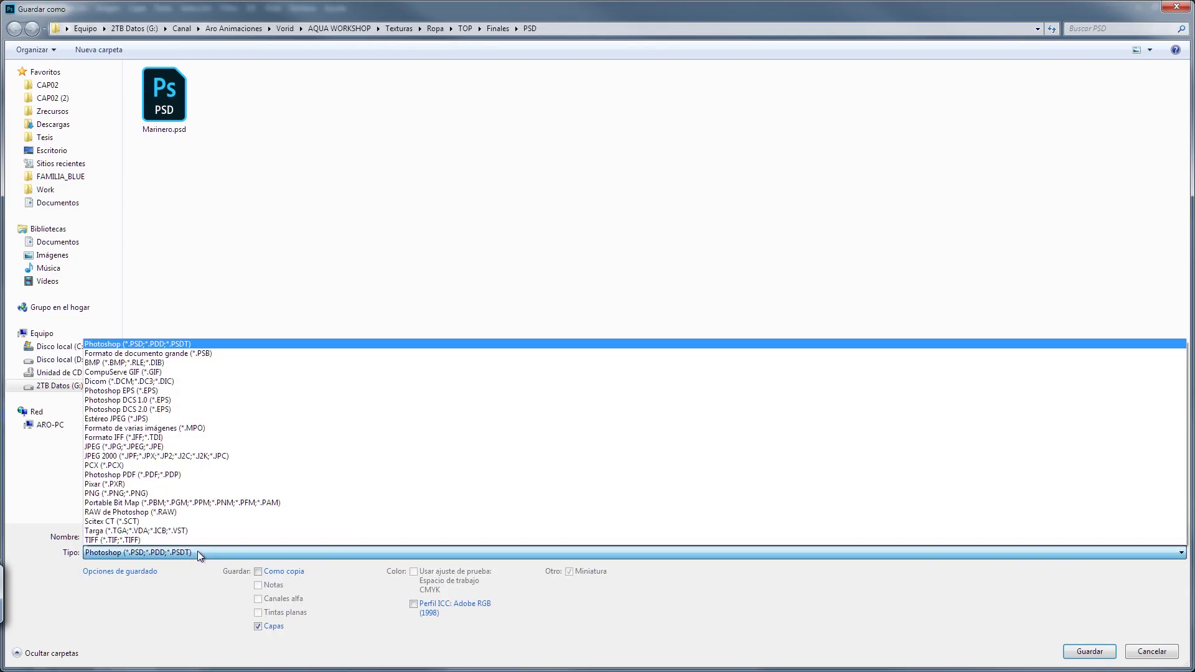
left_click(212, 498)
left_click(184, 536)
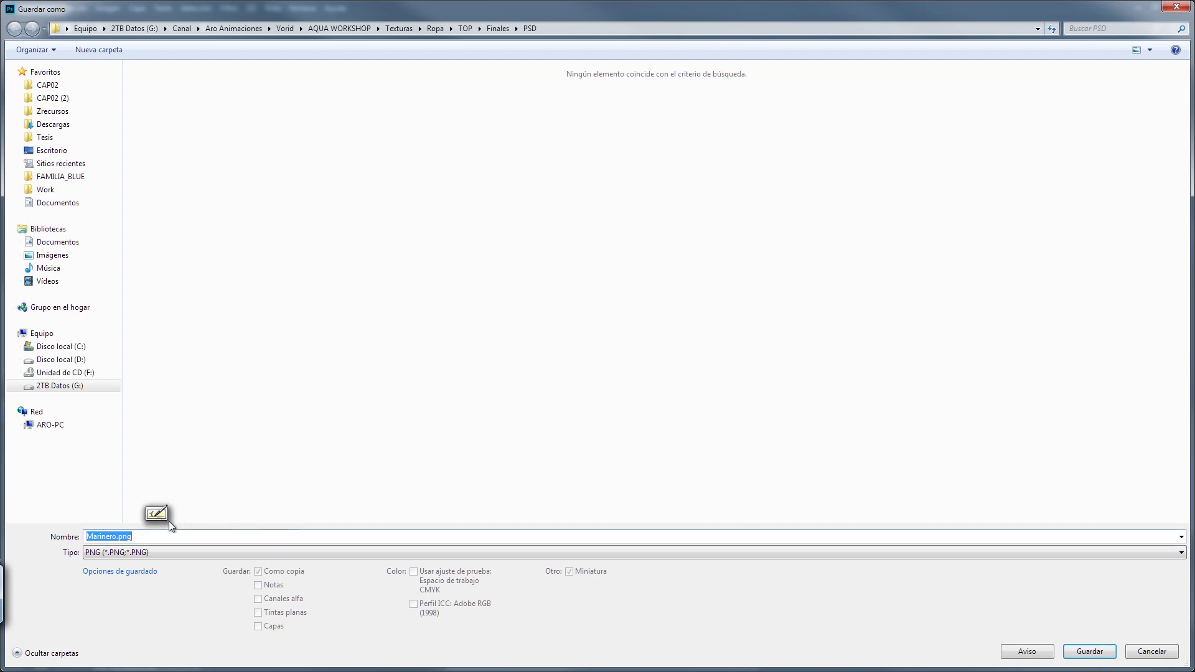
left_click_drag(117, 539, 186, 544)
type("_00")
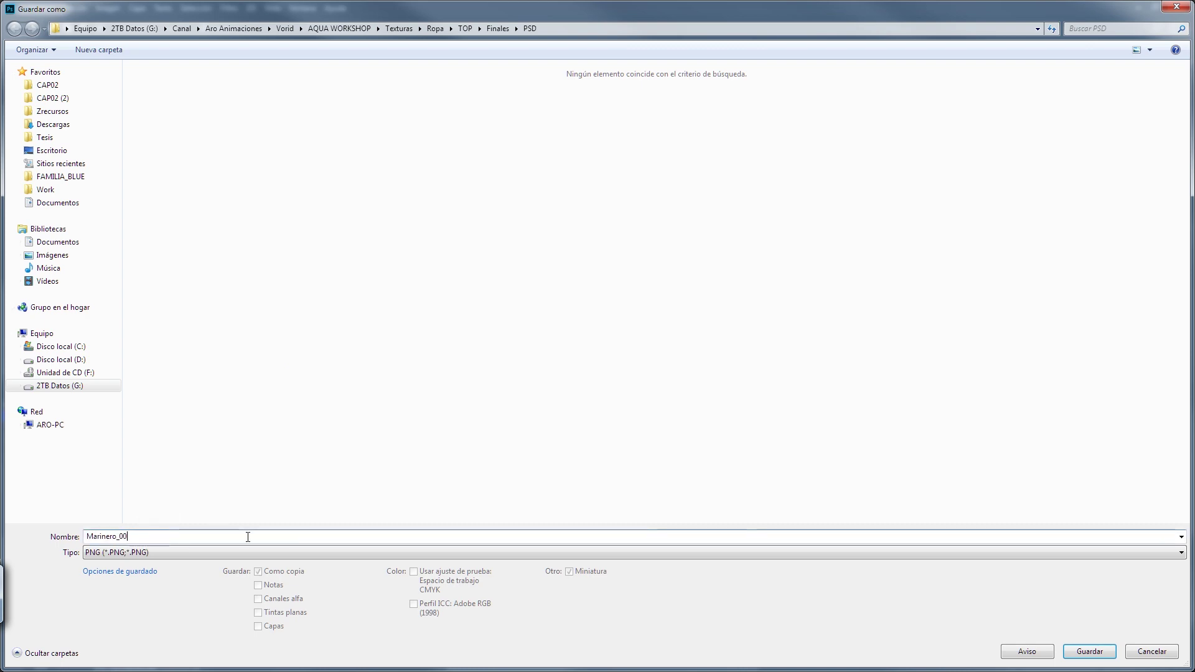
key("Return")
left_click(712, 211)
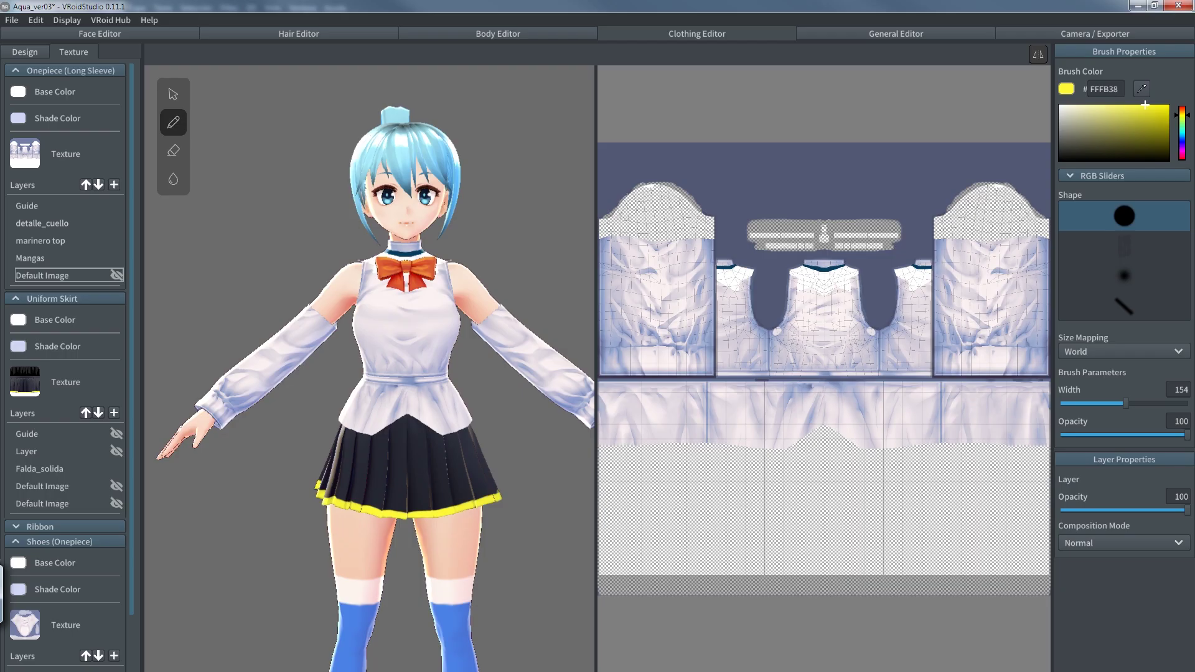
- In VRoid Studio, import Marinero_00.png from the Finales PSD folder into the one-piece's marinero top layer
left_click(113, 186)
key("ctrl+z")
right_click(48, 241)
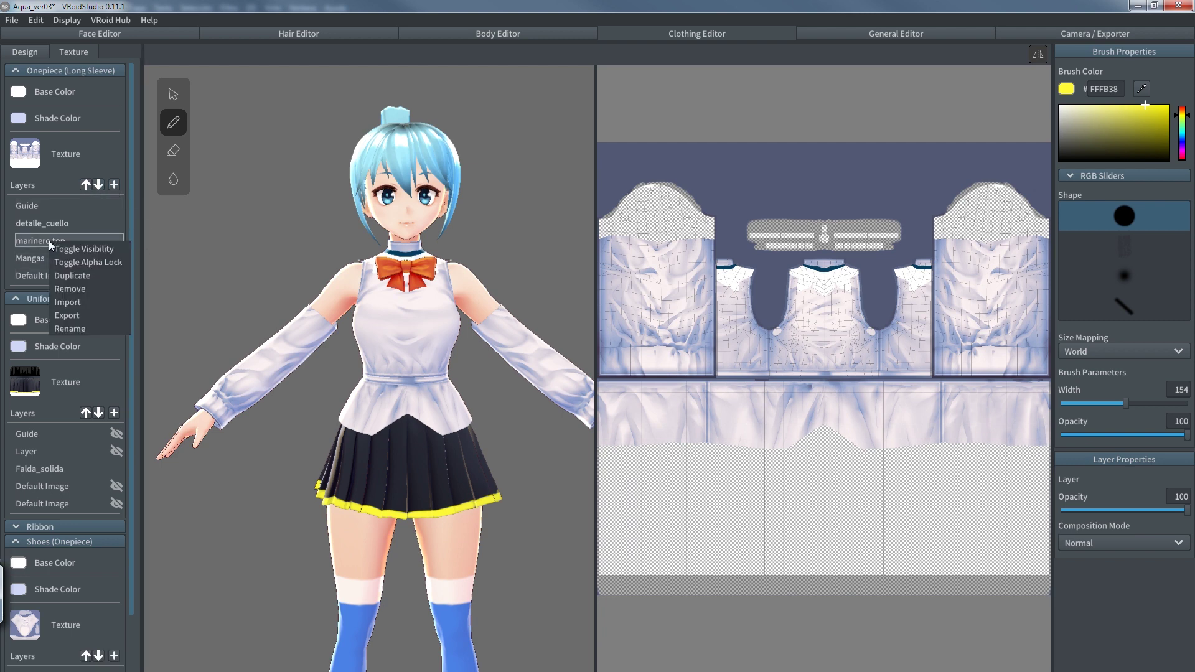
left_click(73, 305)
double_click(218, 89)
double_click(173, 113)
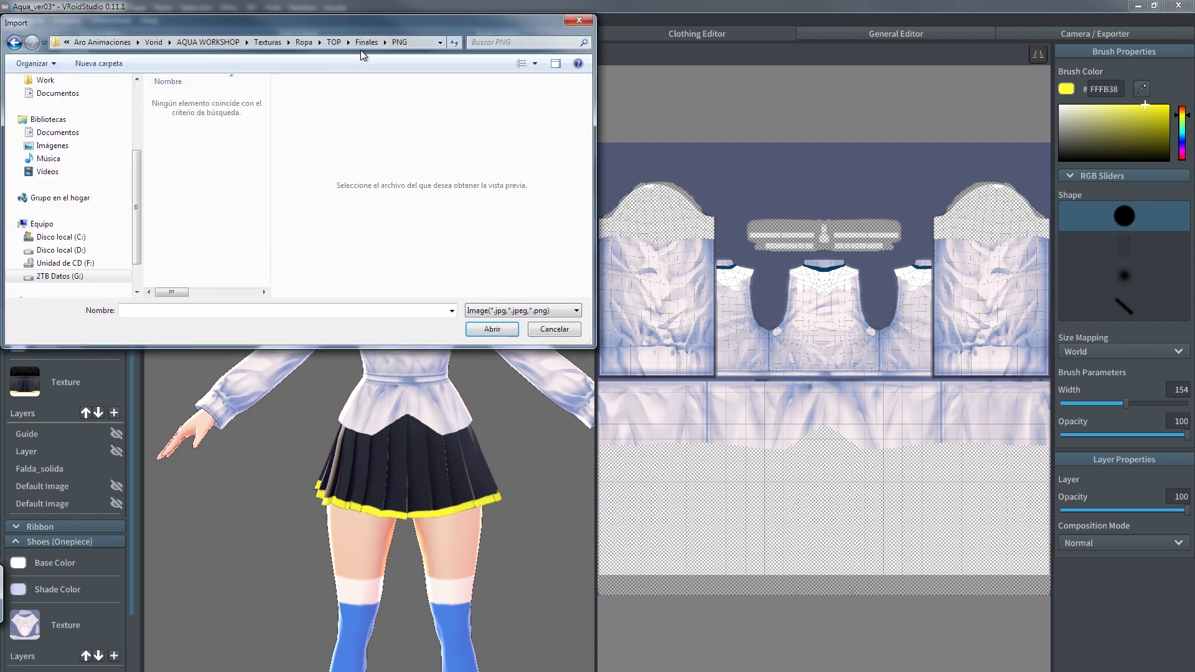
key("BackSpace")
double_click(173, 113)
left_click(177, 116)
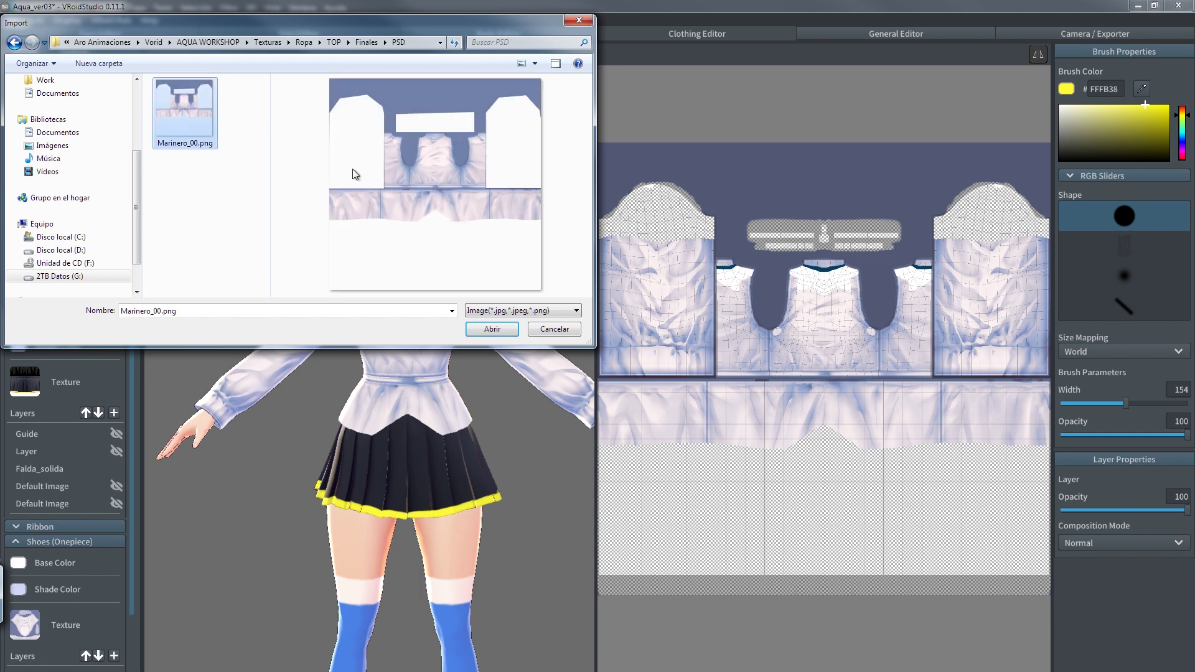
left_click(491, 330)
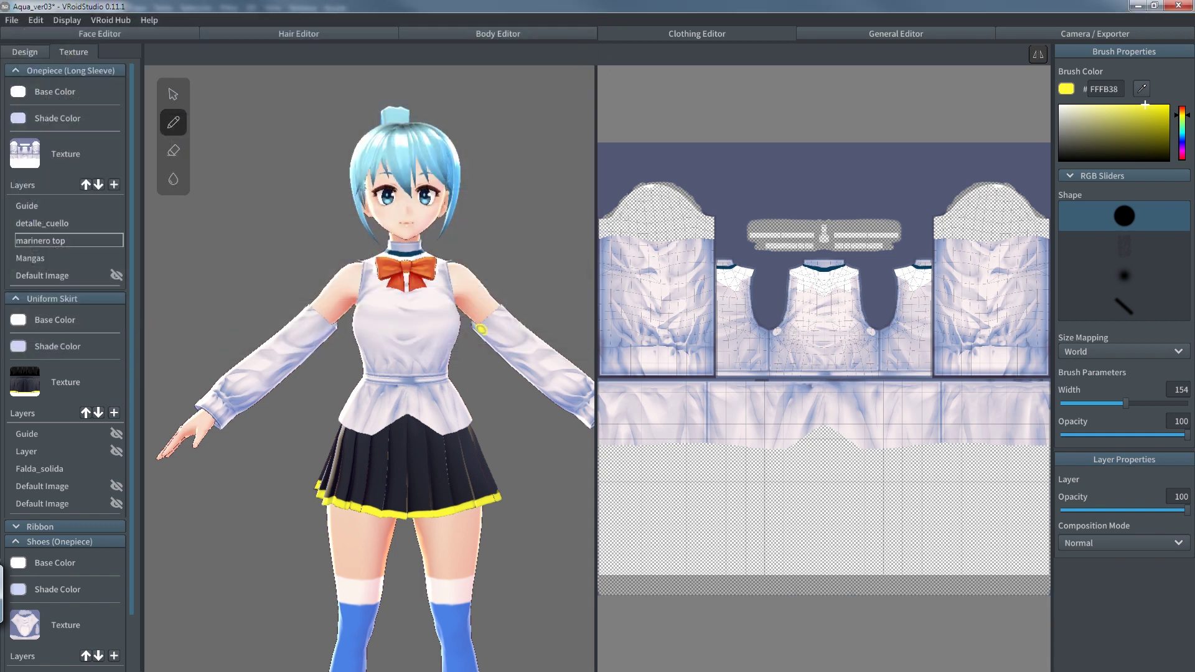
- Hide the Mangas and detalle_cuello layers of the one-piece texture
right_click(113, 256)
left_click(133, 265)
right_click(112, 219)
left_click(138, 230)
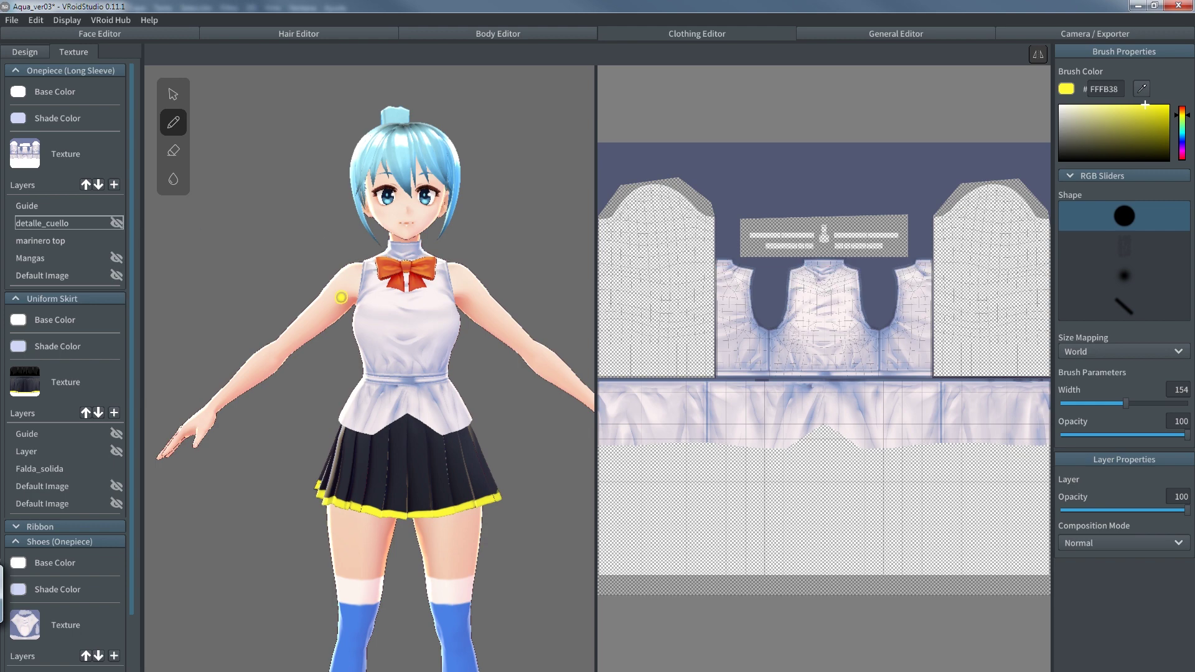
- Examine the imported sailor top on the model from the front, side and back, checking its hem over the skirt
scroll(498, 353, "up", 5)
right_click_drag(528, 341, 485, 292)
middle_click_drag(485, 292, 518, 168)
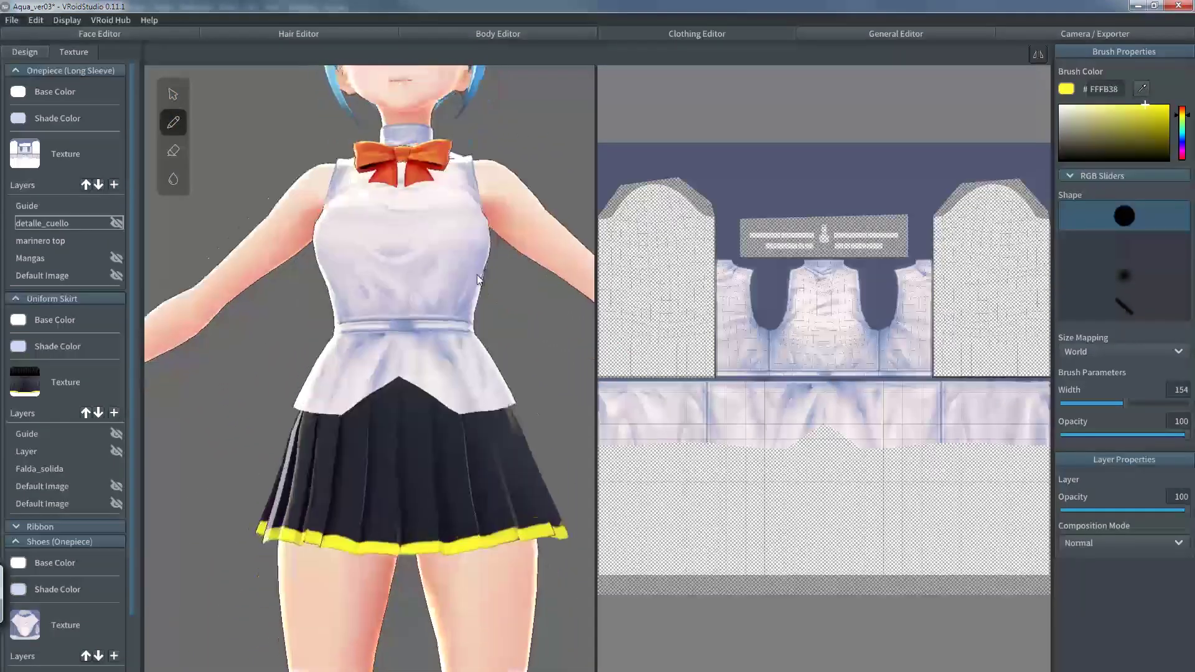
right_click_drag(518, 168, 178, 242)
scroll(322, 442, "up", 5)
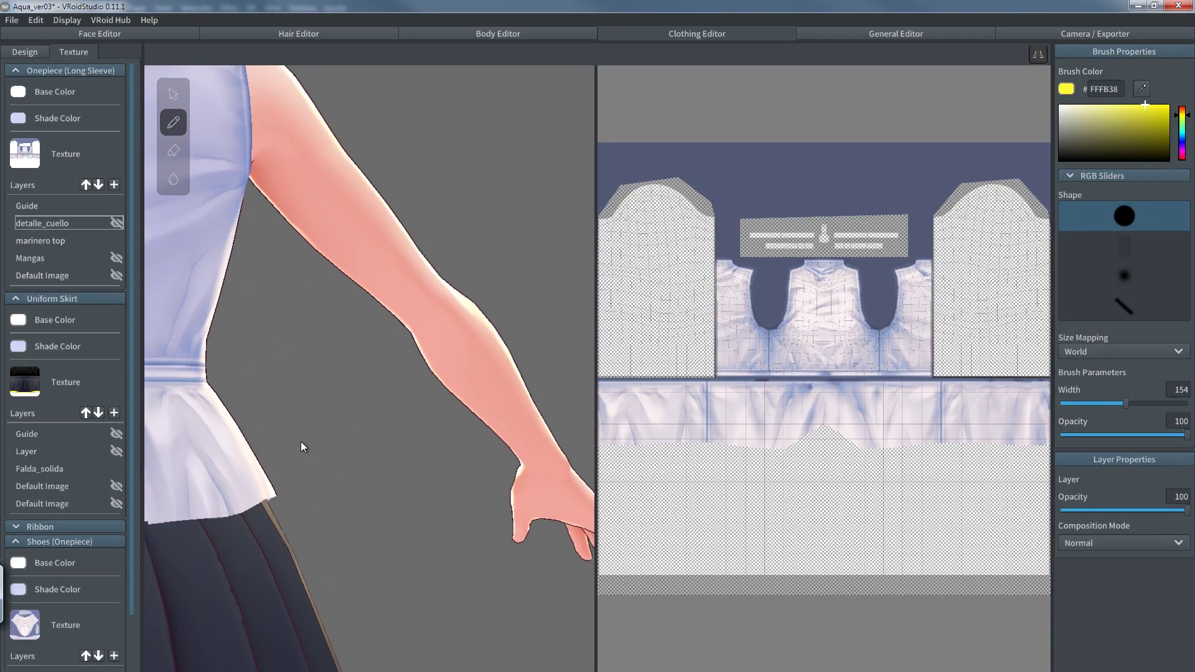
middle_click_drag(301, 442, 344, 398)
right_click_drag(521, 295, 471, 313)
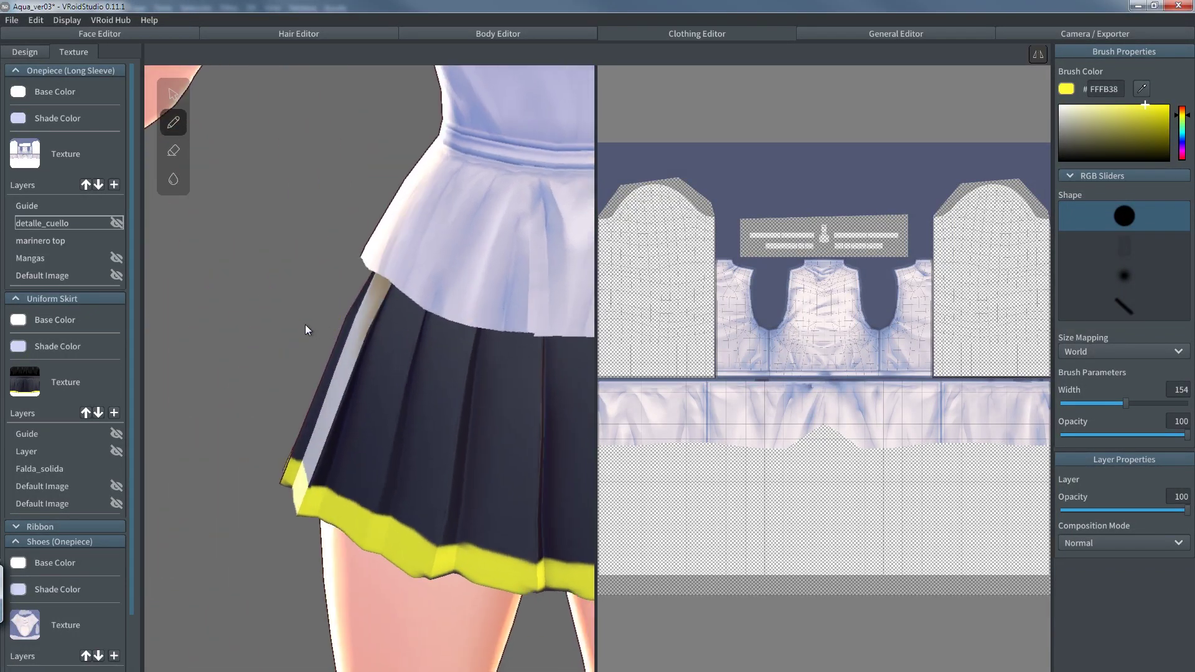
mouse_move(318, 275)
right_mouse_down()
mouse_move(332, 269)
mouse_move(317, 264)
right_mouse_up()
scroll(329, 272, "down", 1)
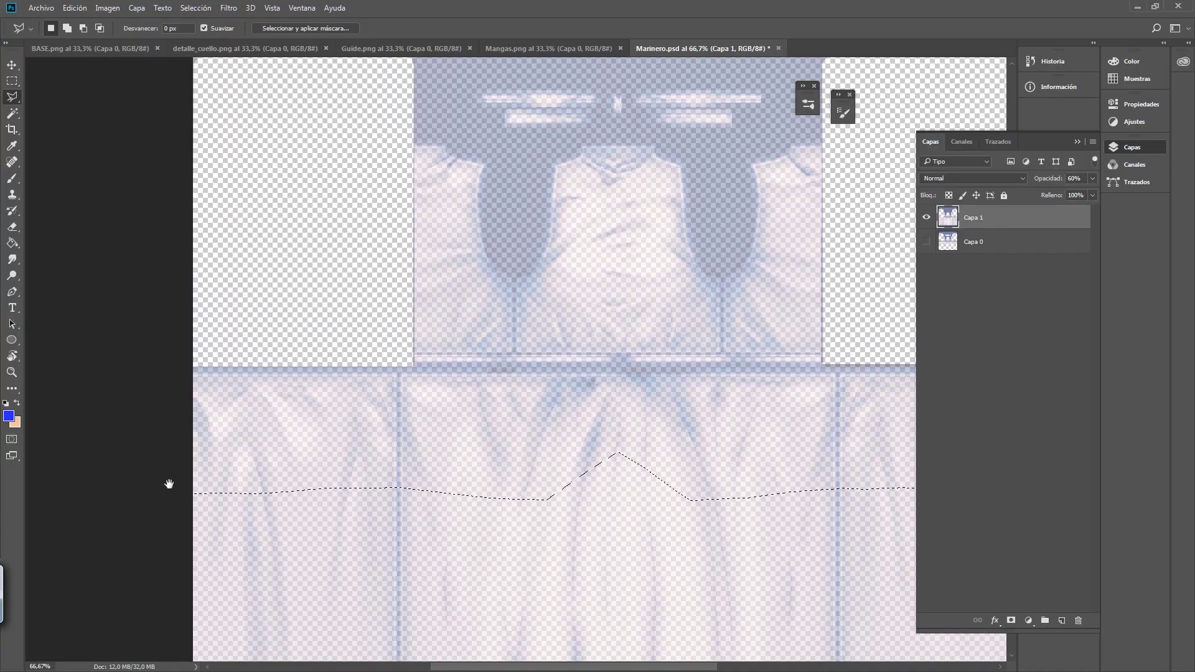
- In Photoshop, outline the area below a straight horizontal hem line across Capa 1's full width with the Polygonal Lasso
mouse_move(169, 484)
left_mouse_down()
mouse_move(190, 366)
mouse_move(148, 327)
left_mouse_up()
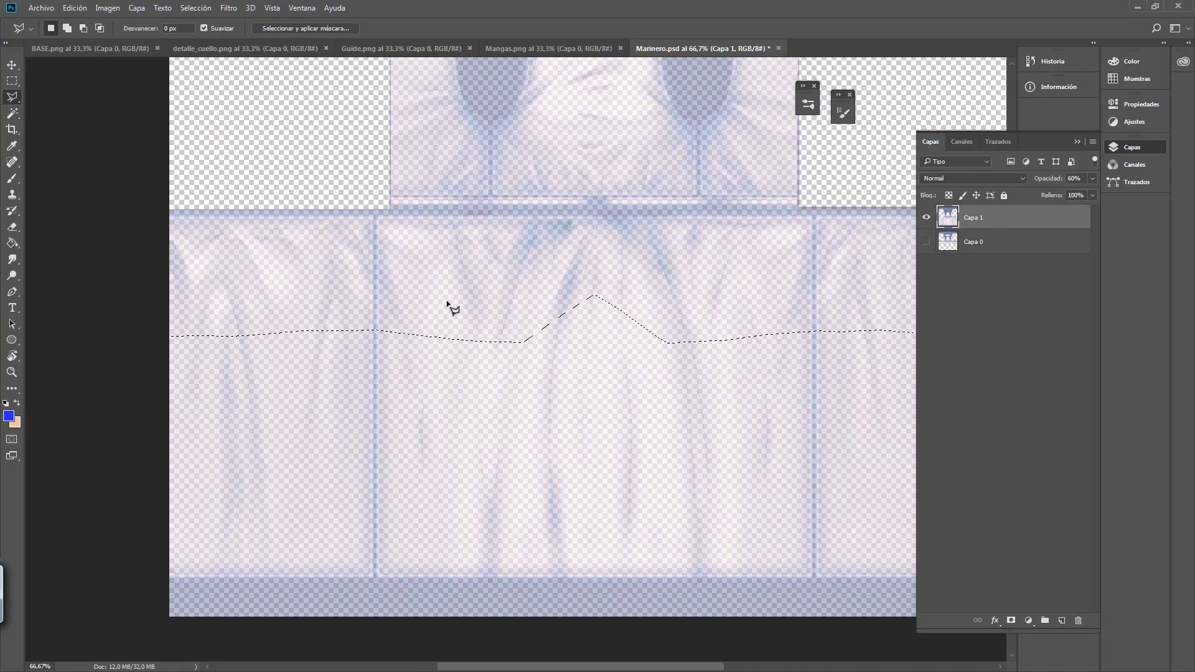
left_click(154, 333)
left_click_drag(838, 336, 645, 343)
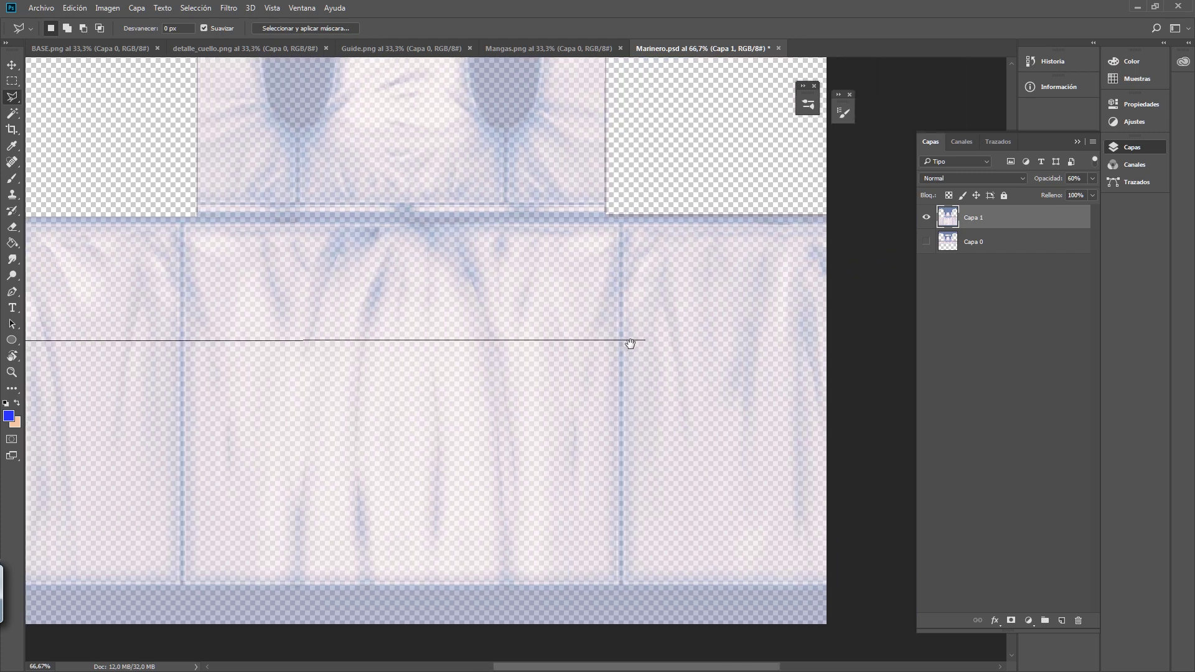
left_click(865, 341, "shift")
left_click_drag(837, 643, 876, 592)
left_click(875, 596, "shift")
left_click_drag(171, 574, 435, 525)
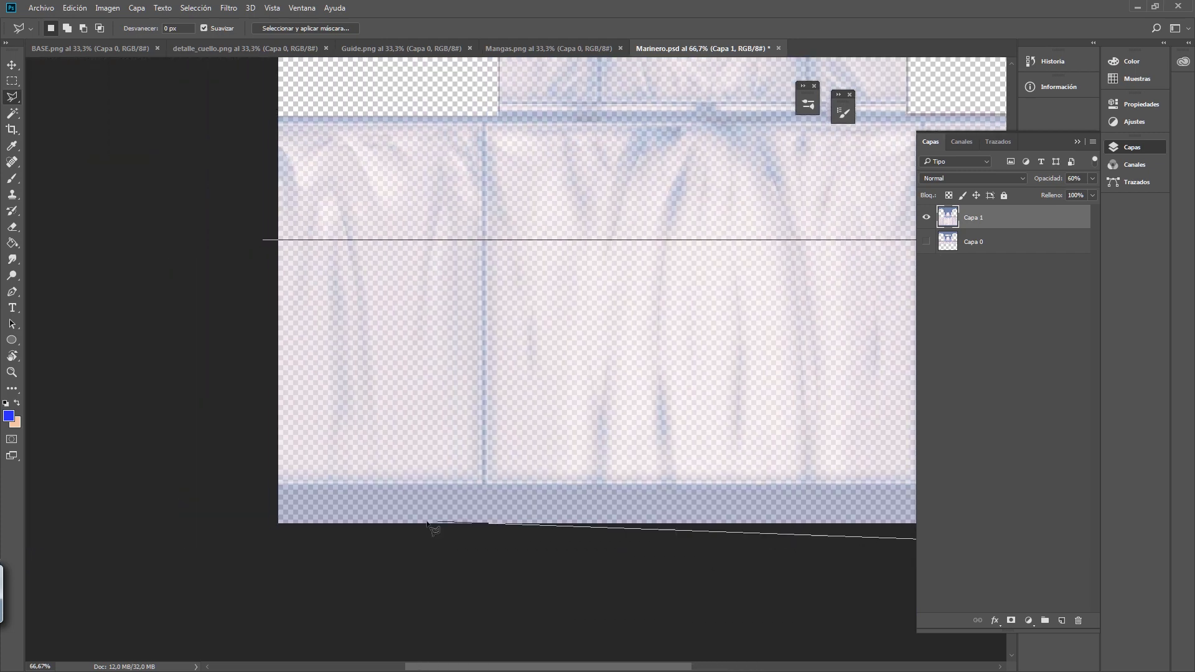
left_click(262, 548, "shift")
left_click(263, 241)
- Show Capa 0 as reference and add its wavy hem contour and rounded central peak to the selection with the Polygonal Lasso
left_click(926, 242)
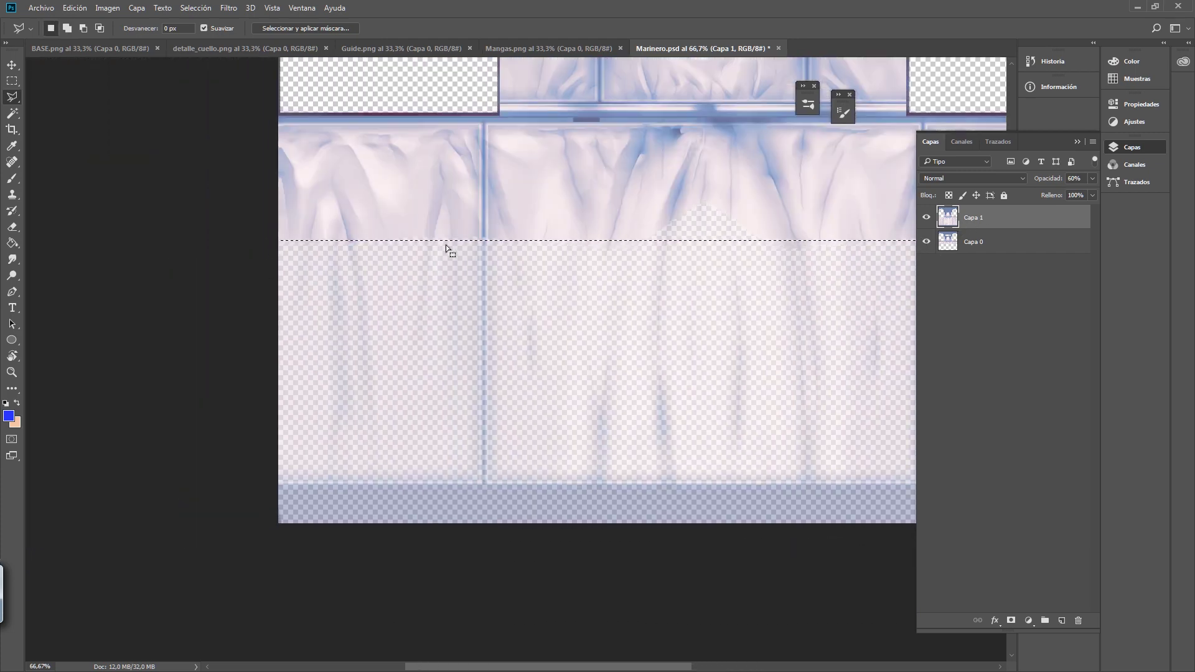
left_click(332, 247, "shift")
left_click(399, 238)
left_click(448, 236)
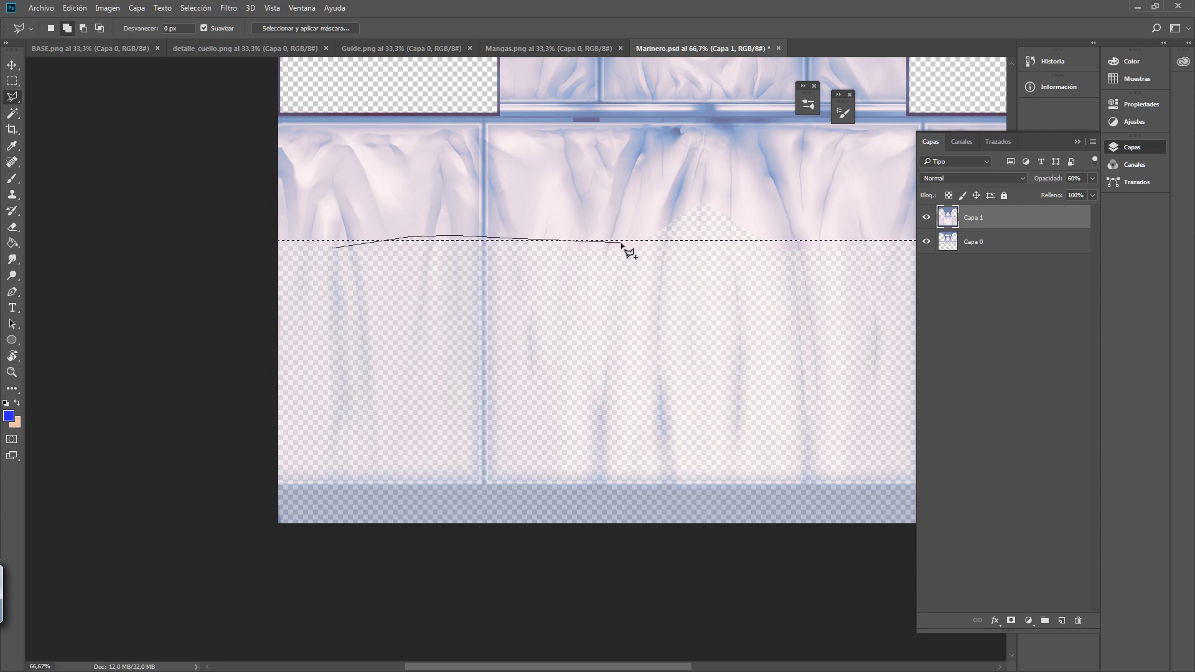
left_click(683, 209)
left_click(735, 215)
left_click(778, 248)
left_click_drag(780, 256, 646, 261)
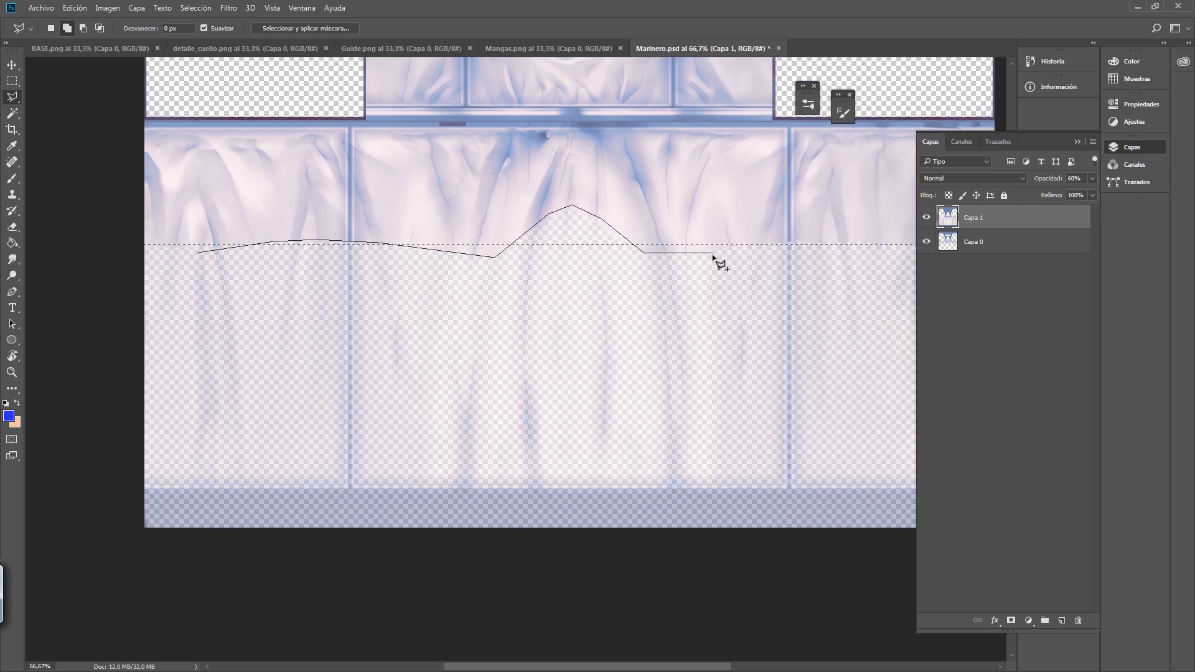
left_click(713, 251)
left_click(791, 239)
left_click(871, 244)
left_click(833, 240)
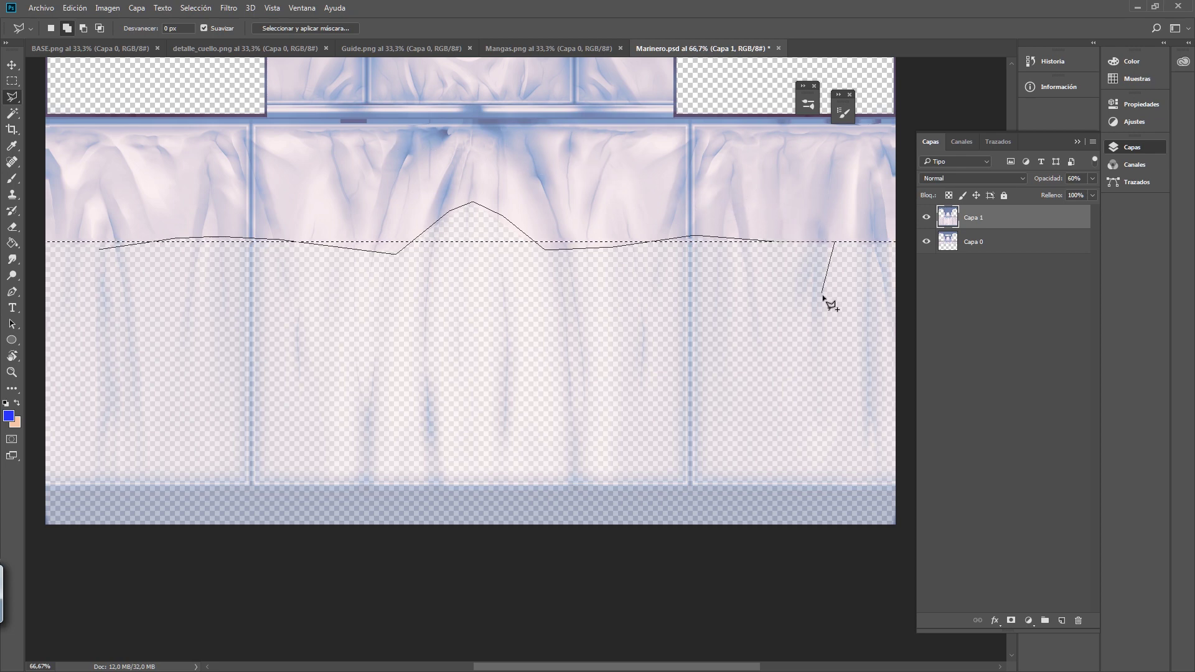
left_click(834, 549)
left_click(102, 549)
left_click(101, 250)
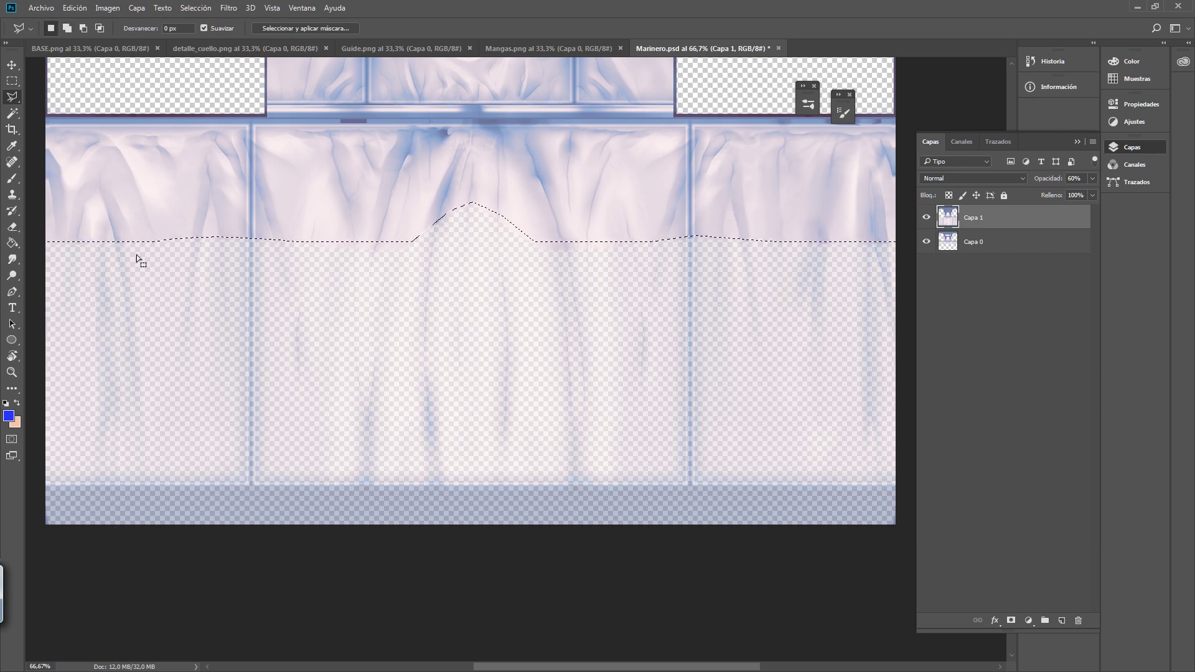
- Subtract the hem slivers on both sides of the central peak from the selection with the Polygonal Lasso
left_click(281, 238, "alt")
left_click(417, 239)
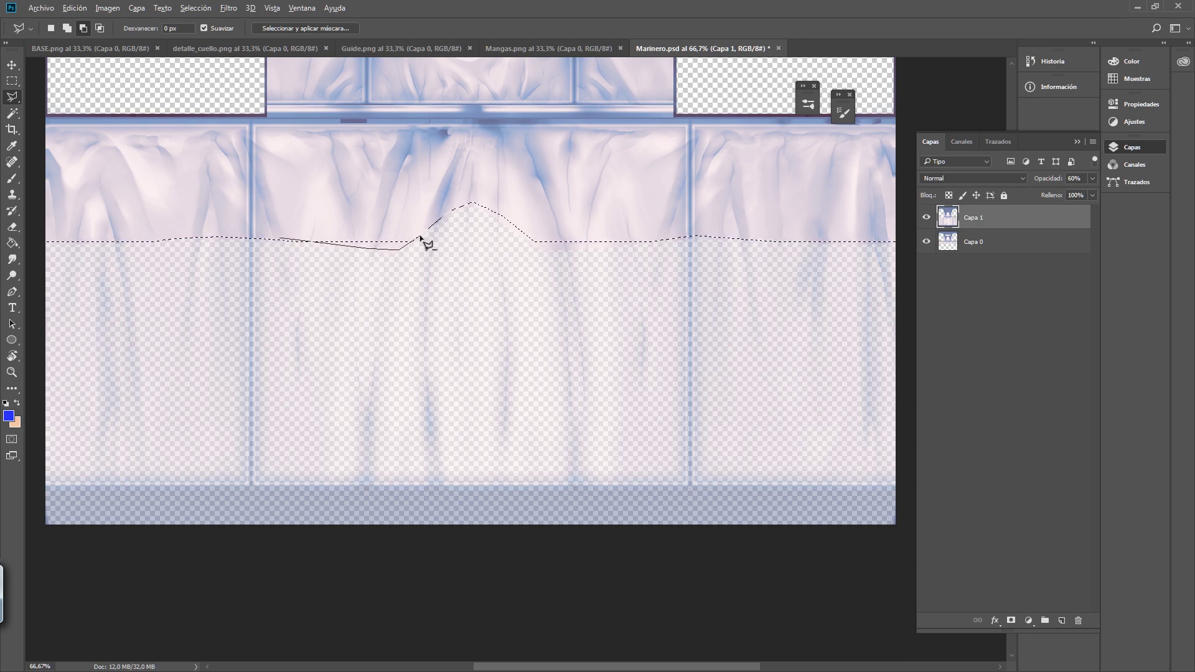
left_click(281, 239)
left_click(490, 205, "alt")
left_click(539, 249)
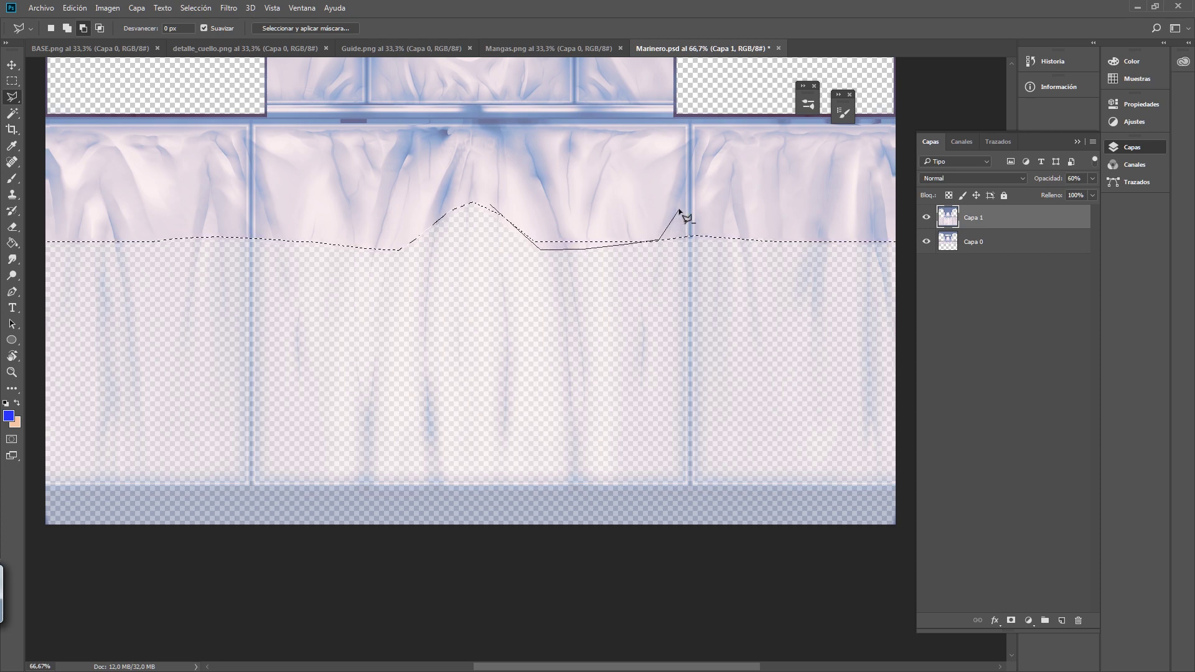
left_click(492, 206)
- Hide Capa 0, restore Capa 1 to 100% opacity, and delete the selected area below the hem
left_click(926, 242)
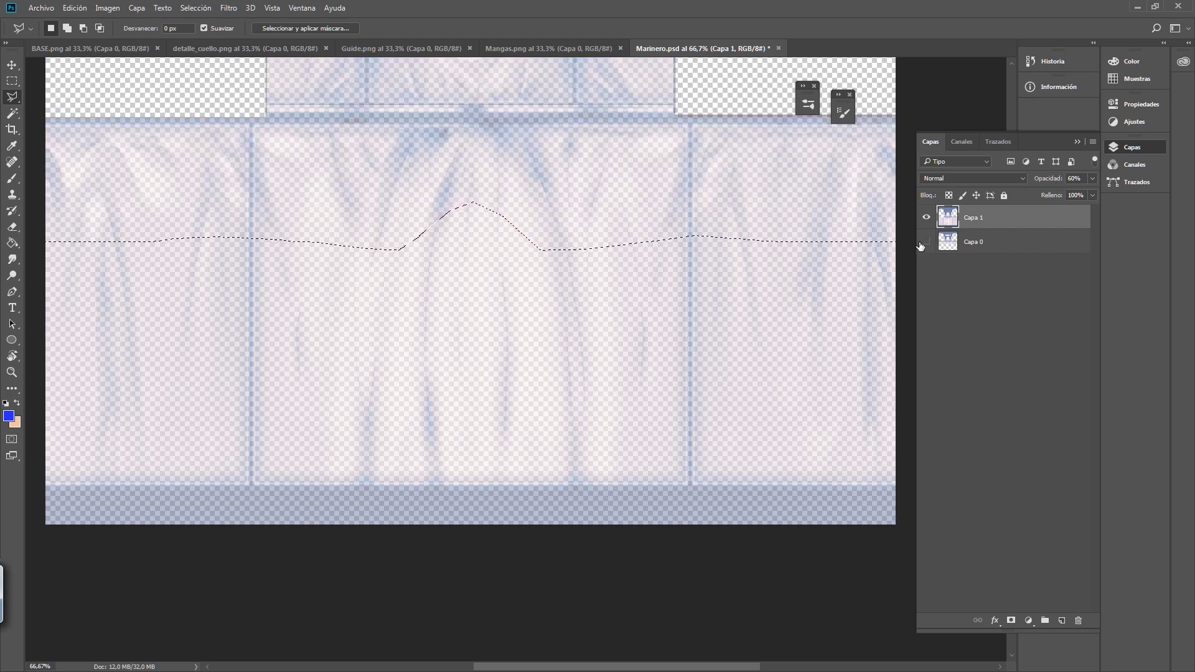
left_click(1093, 178)
left_click_drag(1070, 192, 1096, 193)
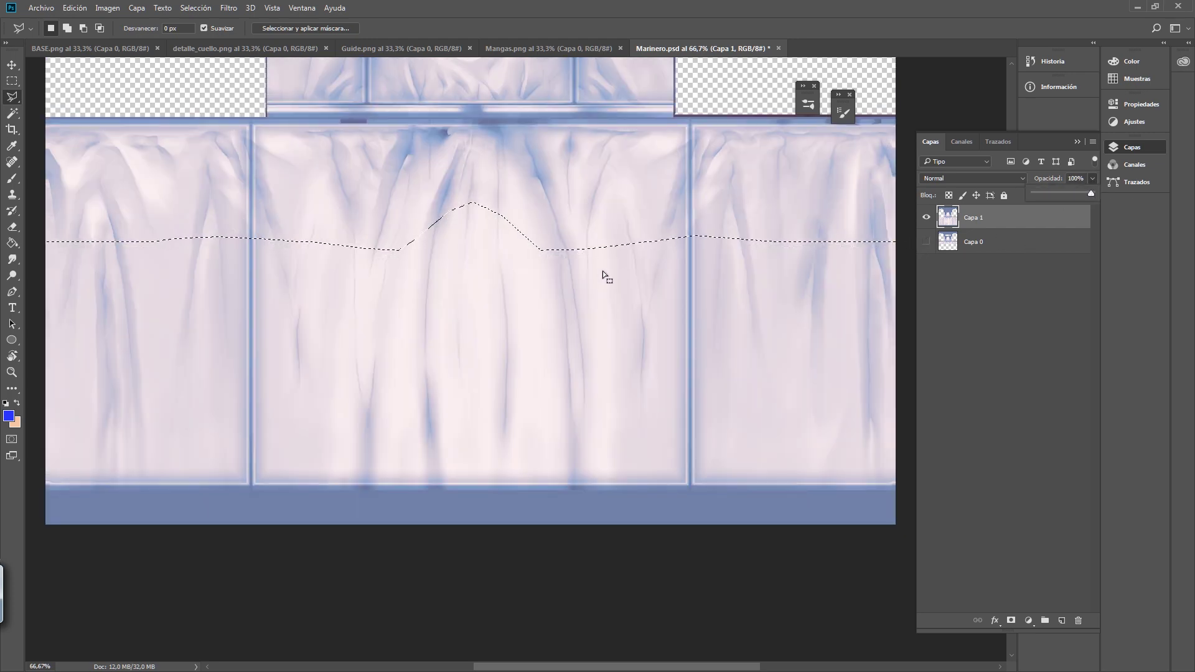
key("Delete")
key("ctrl+d")
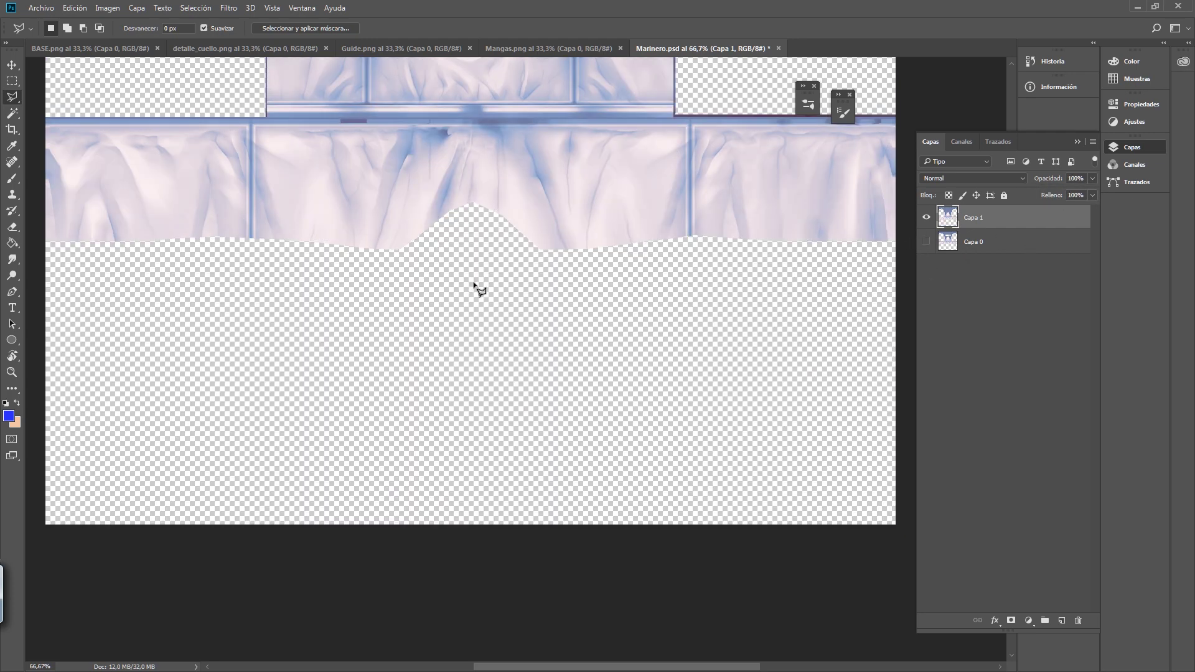
- Save a PNG copy of the trimmed texture, overwriting Marinero_00.png and accepting the PNG options
left_click(41, 9)
left_click(61, 145)
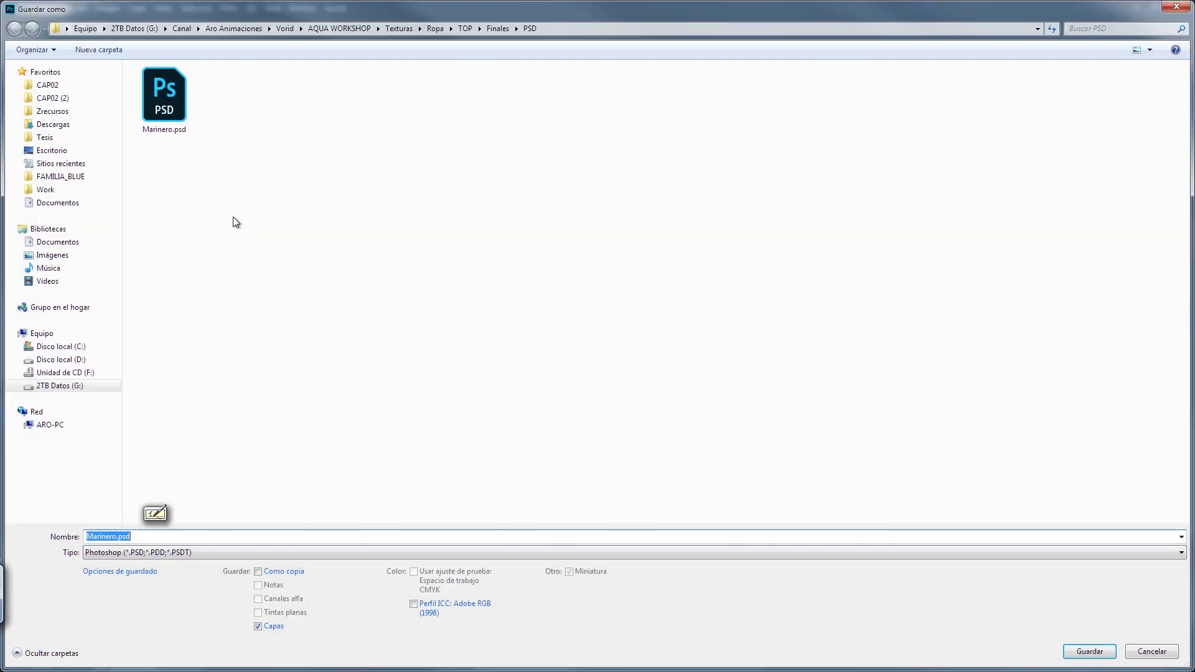
left_click(181, 550)
left_click(124, 488)
left_click(168, 116)
key("Return")
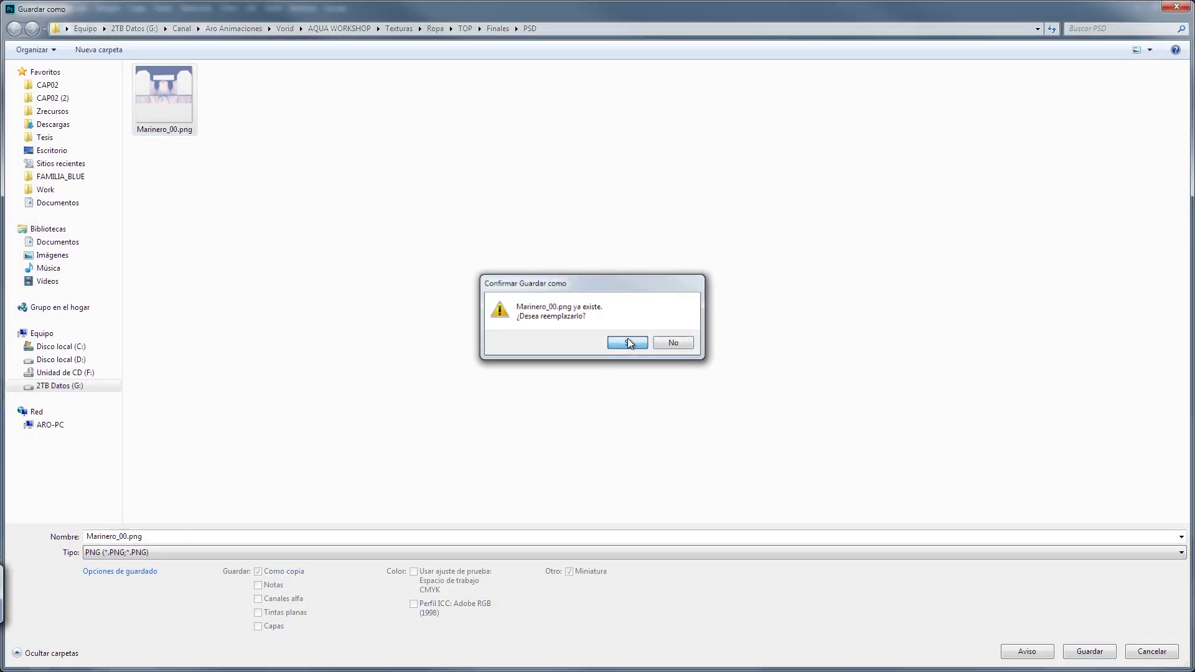
left_click(623, 341)
key("Return")
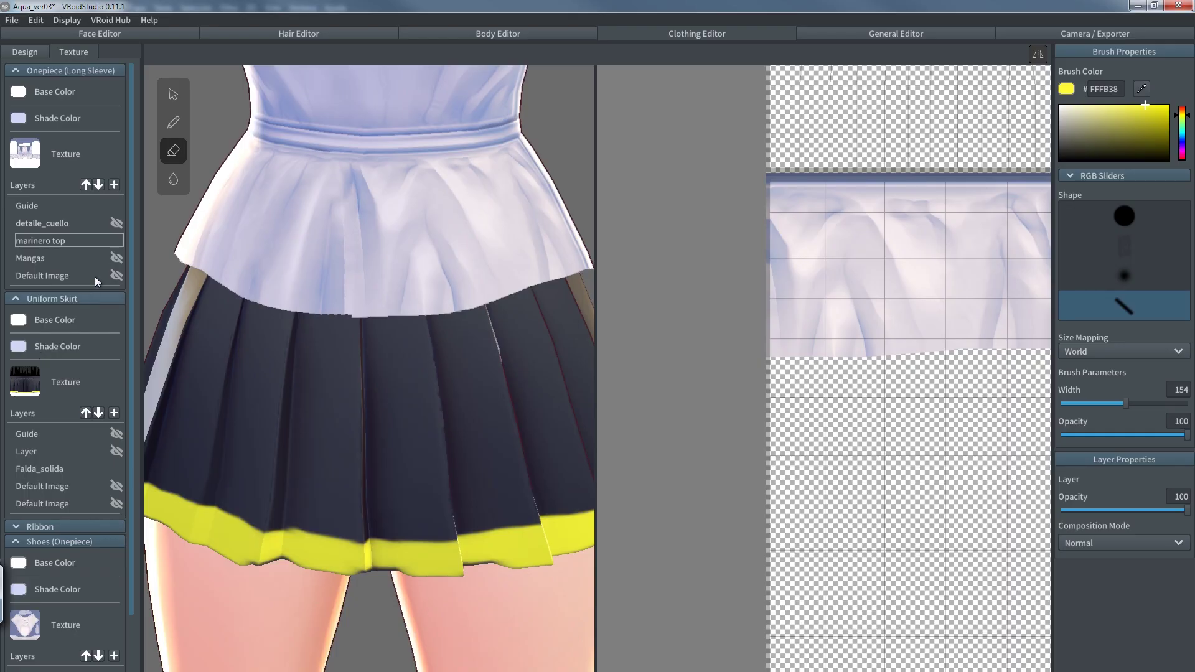
- In VRoid Studio, import the re-exported texture into the marinero top layer and inspect the outfit from the front
right_click(57, 244)
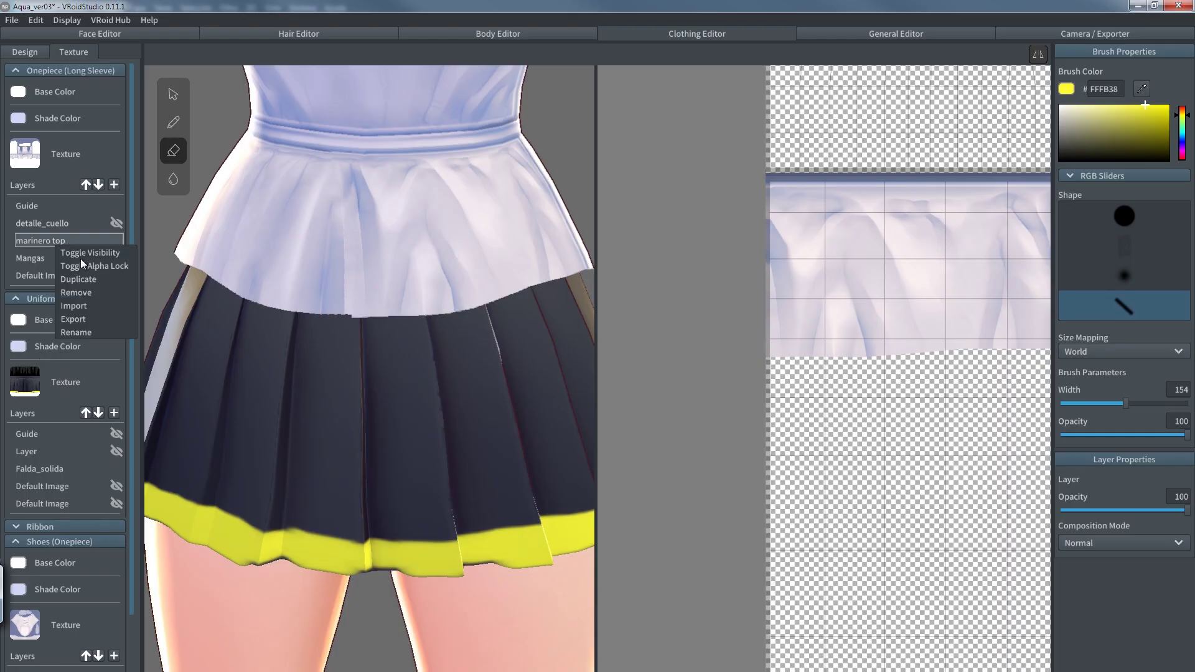
left_click(82, 308)
double_click(201, 126)
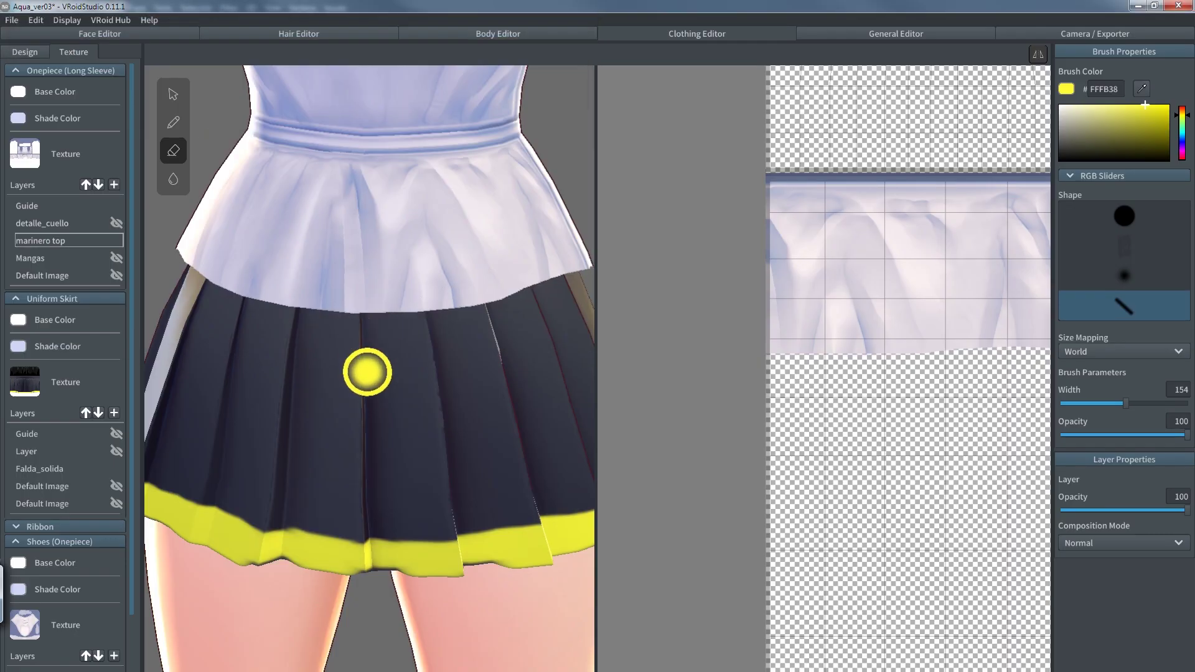
right_click_drag(164, 229, 290, 342)
scroll(421, 317, "down", 4)
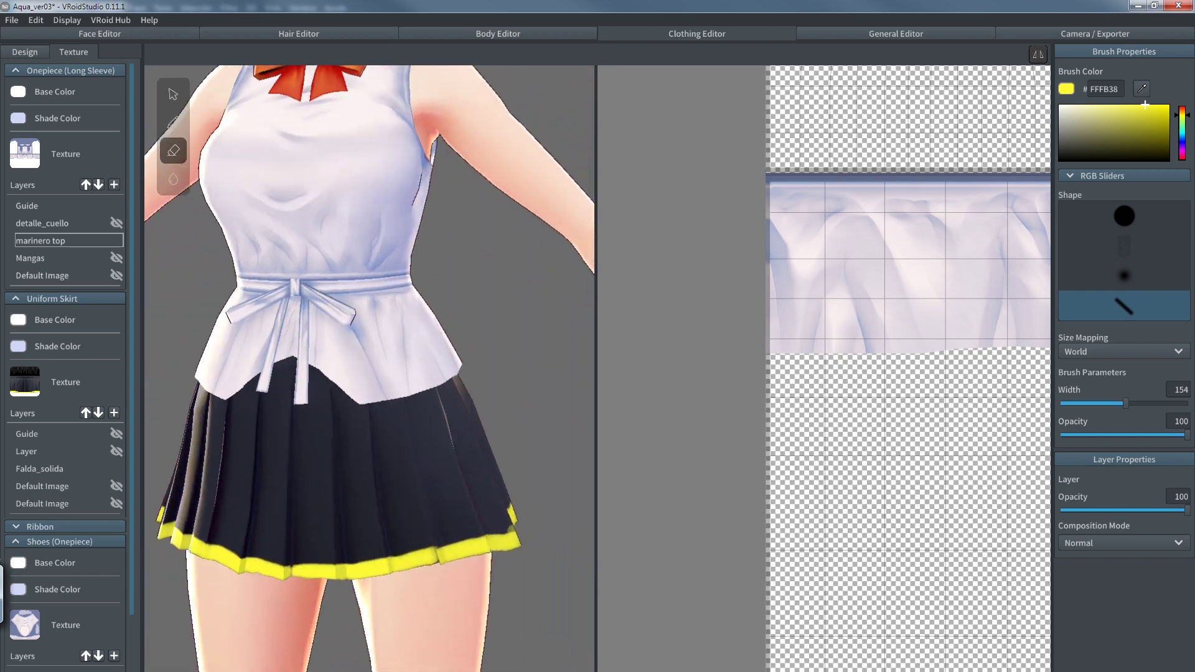
- In Photoshop, delete the rectangular area around the bow strips from Capa 1 with the Polygonal Lasso, deselect, and save Marinero.psd
key("alt+Tab")
scroll(772, 265, "up", 10)
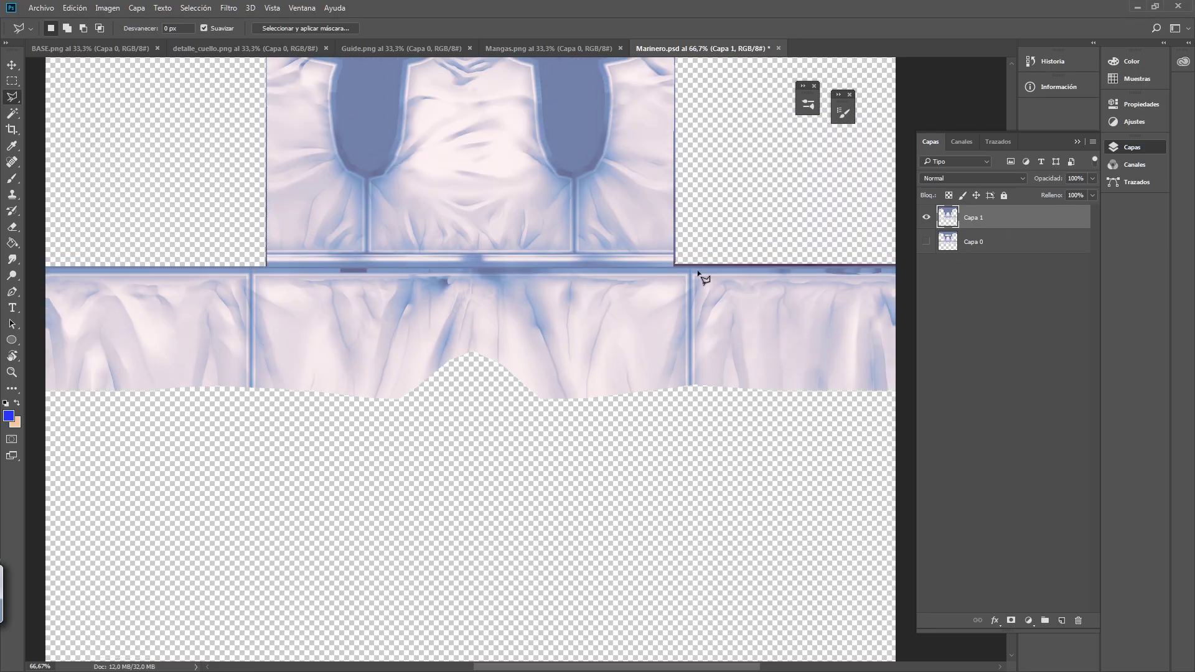
left_click(632, 195)
left_click(632, 108)
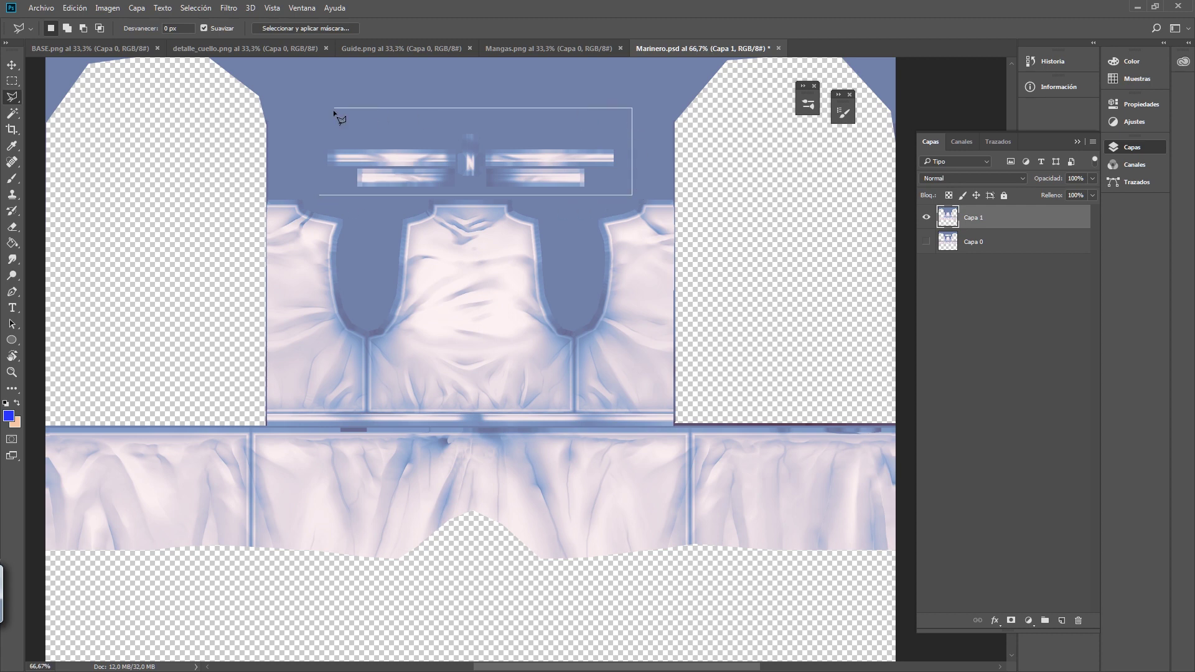
left_click(320, 195)
key("Delete")
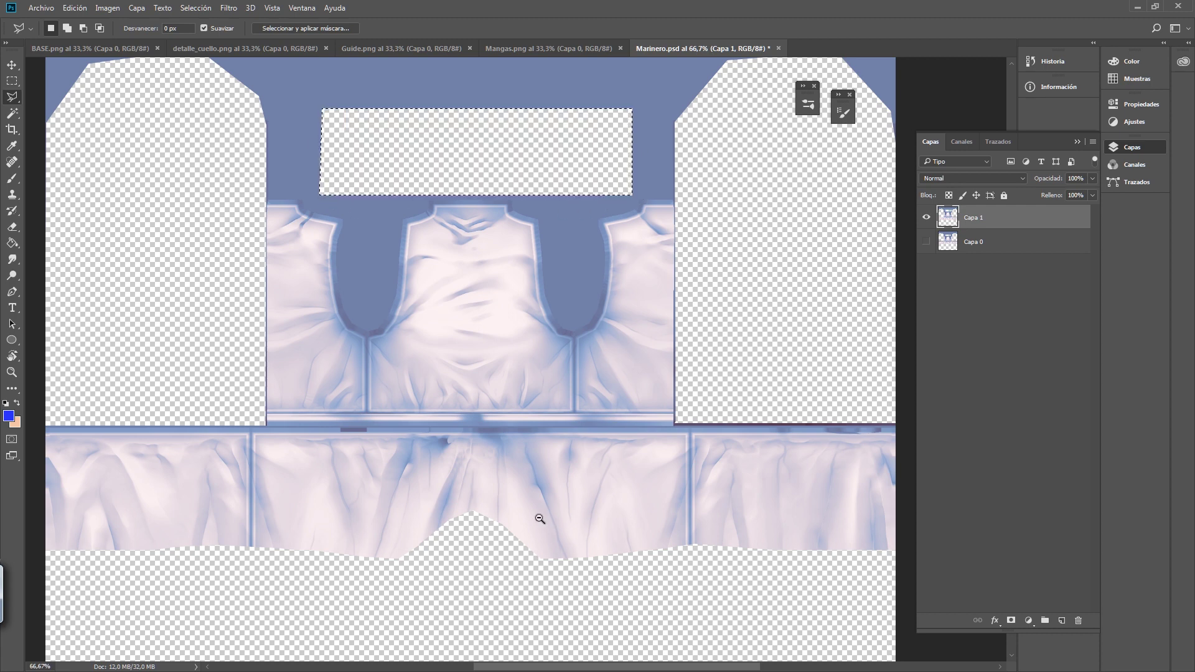
scroll(540, 523, "down", 1, "alt")
key("ctrl+d")
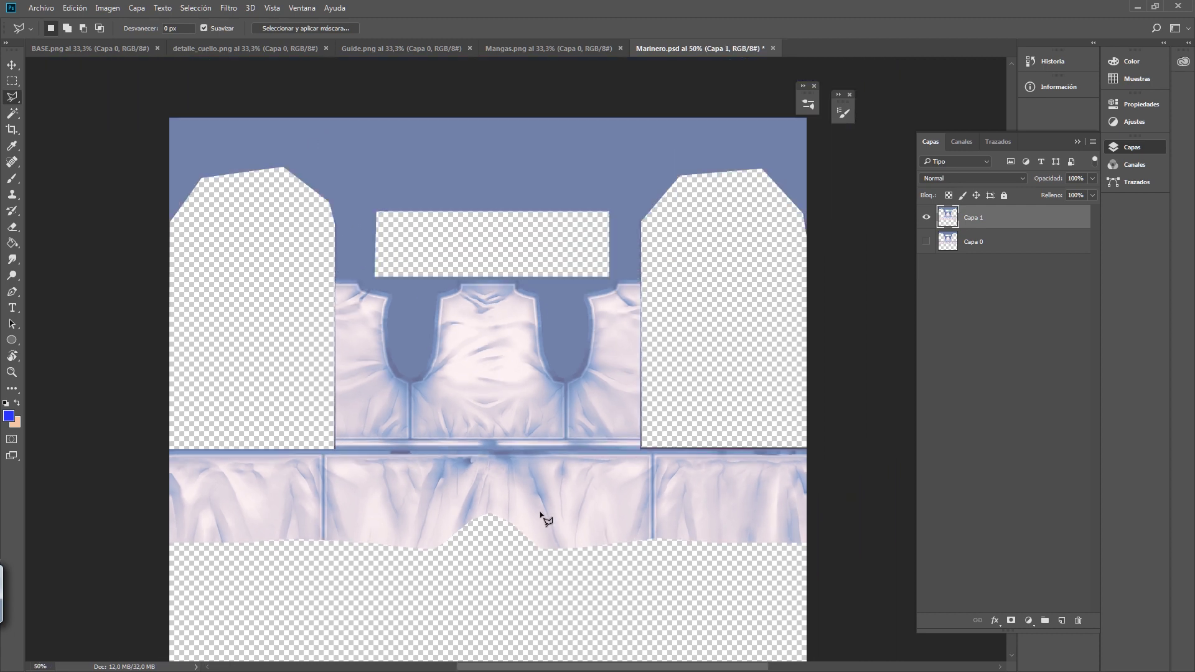
key("ctrl+s")
- Add a new layer above Capa 1 and brush pale lilac over the waistband between bodice and skirt on it
left_click(1063, 620)
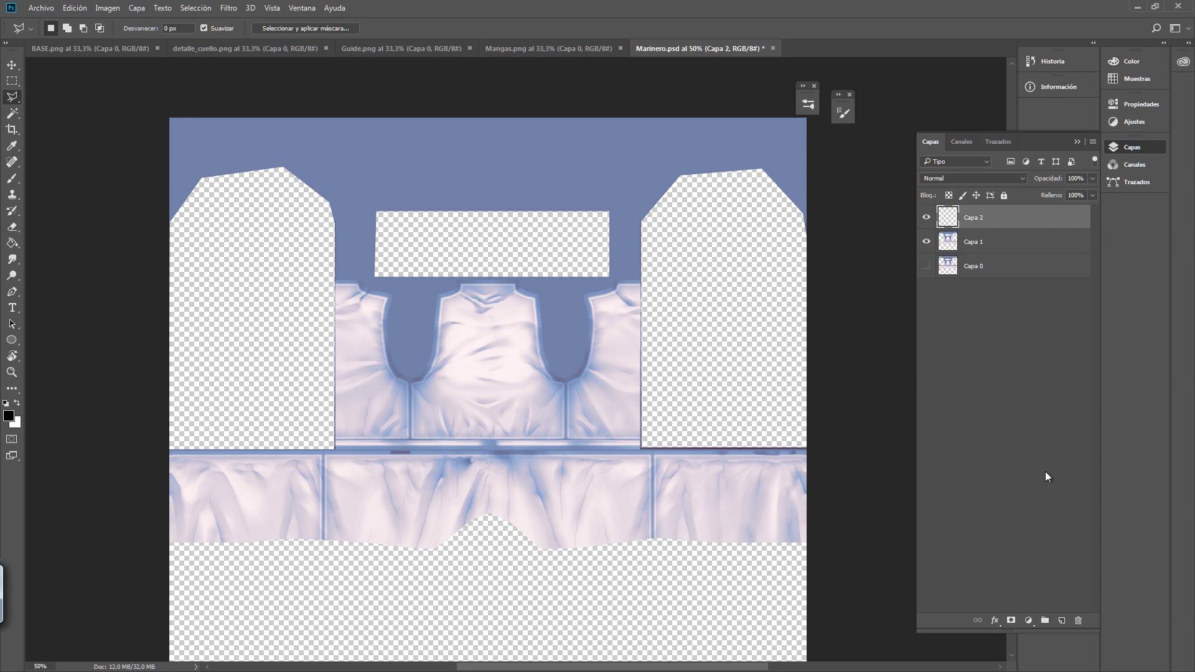
left_click(970, 241)
left_click(517, 434, "ctrl")
left_click(517, 434, "ctrl")
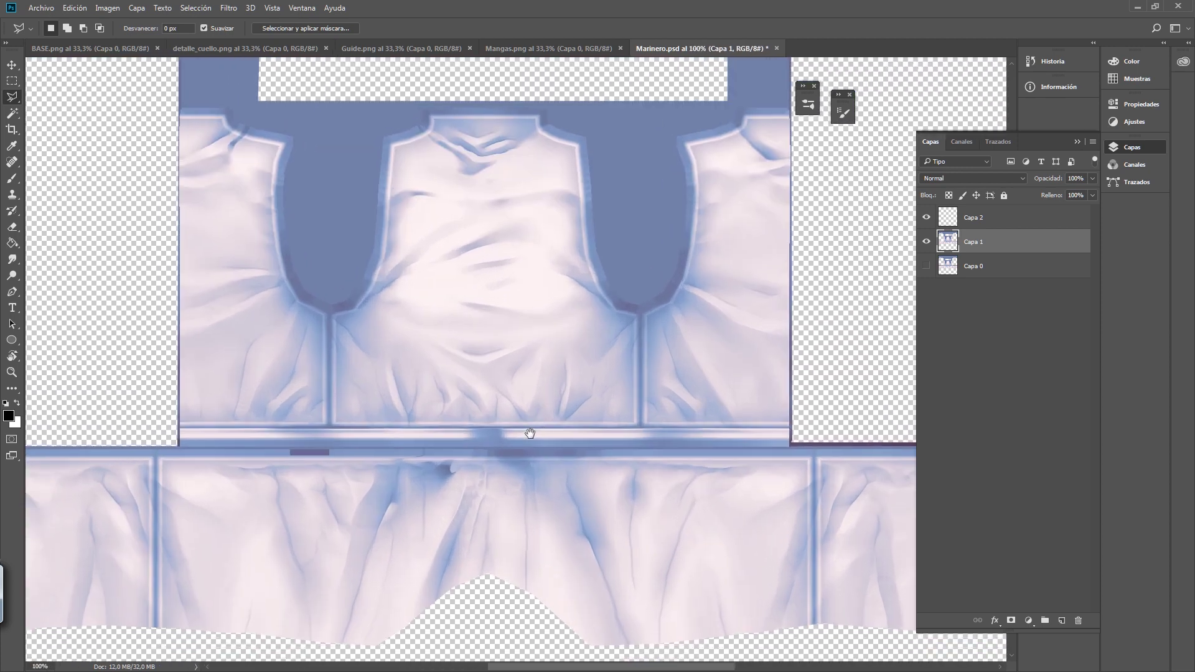
left_click_drag(523, 435, 465, 383)
left_click(517, 433, "ctrl")
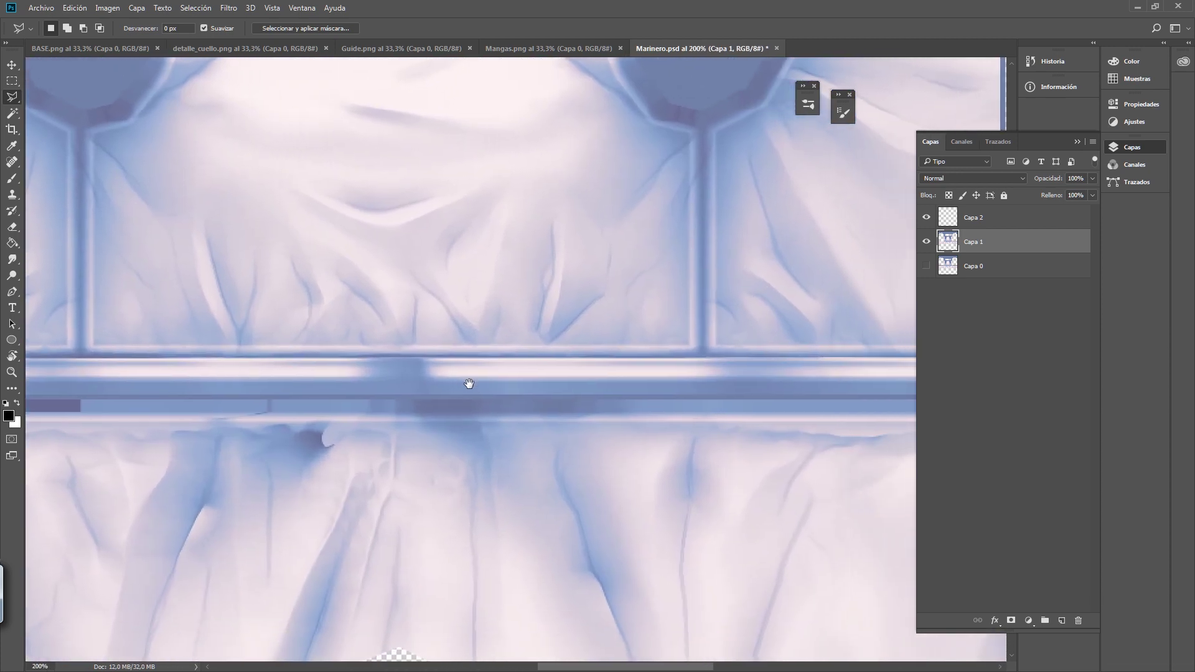
left_click(463, 381, "alt")
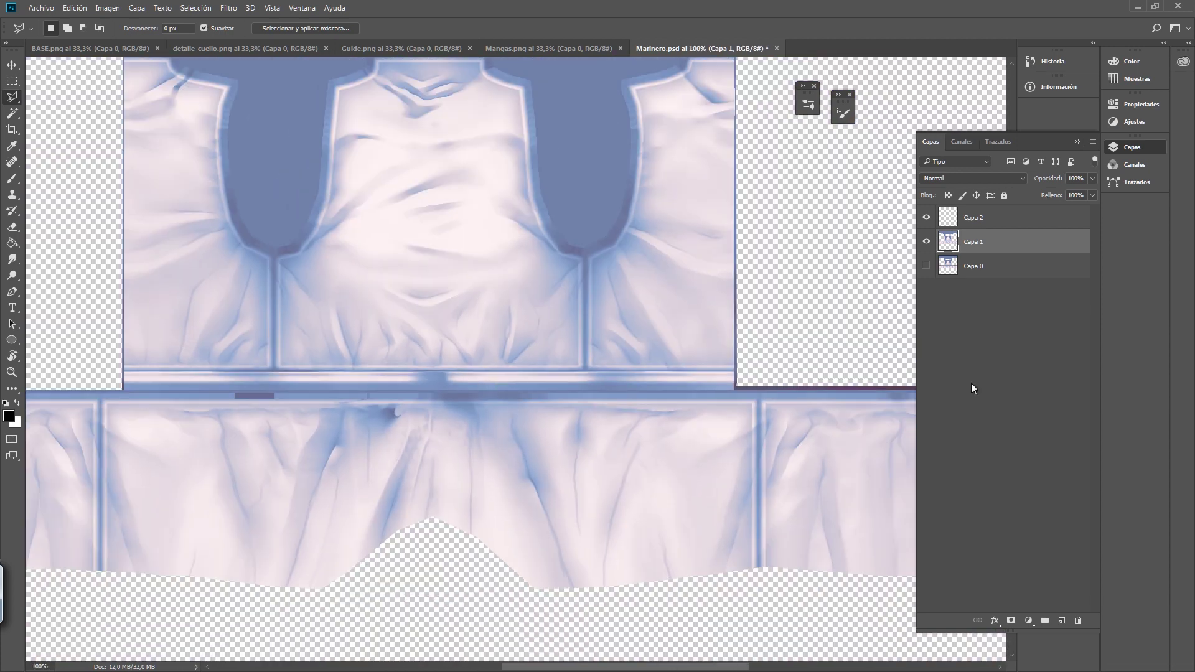
left_click(992, 223)
key("b")
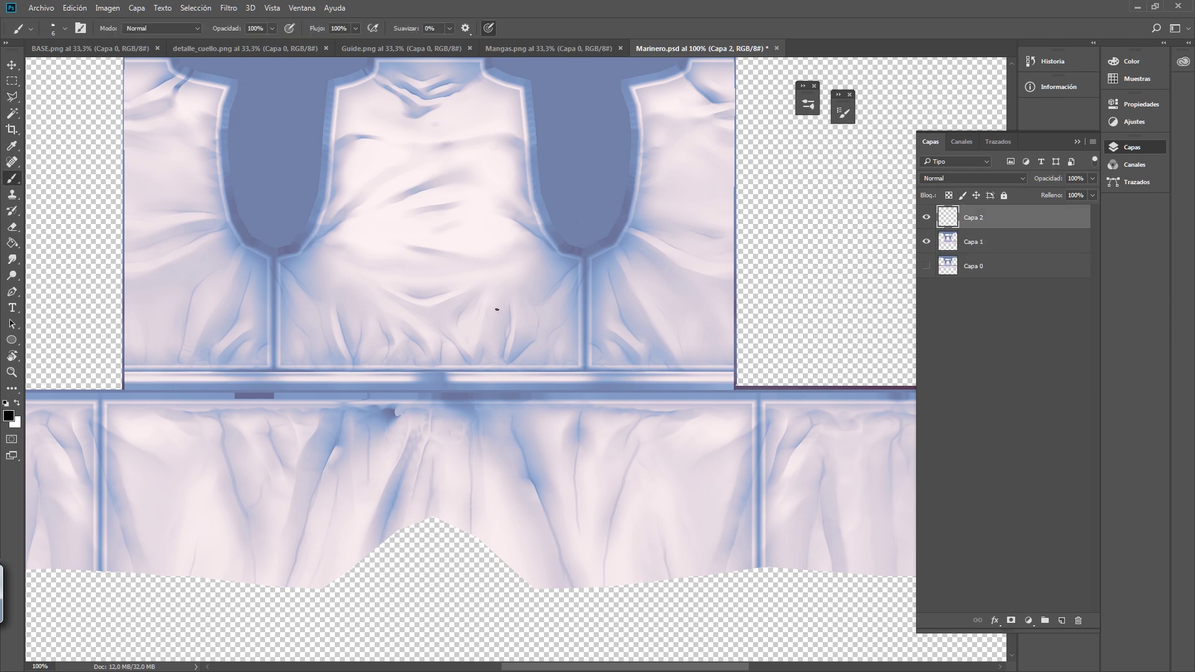
right_click_drag(475, 292, 494, 311, "alt")
mouse_move(486, 392)
left_mouse_down()
mouse_move(491, 349)
mouse_move(484, 406)
mouse_move(458, 413)
mouse_move(390, 349)
mouse_move(381, 392)
mouse_move(328, 360)
mouse_move(299, 373)
mouse_move(309, 421)
mouse_move(411, 406)
mouse_move(512, 419)
mouse_move(560, 386)
mouse_move(581, 409)
mouse_move(635, 384)
mouse_move(716, 400)
mouse_move(679, 392)
left_mouse_up()
key("x")
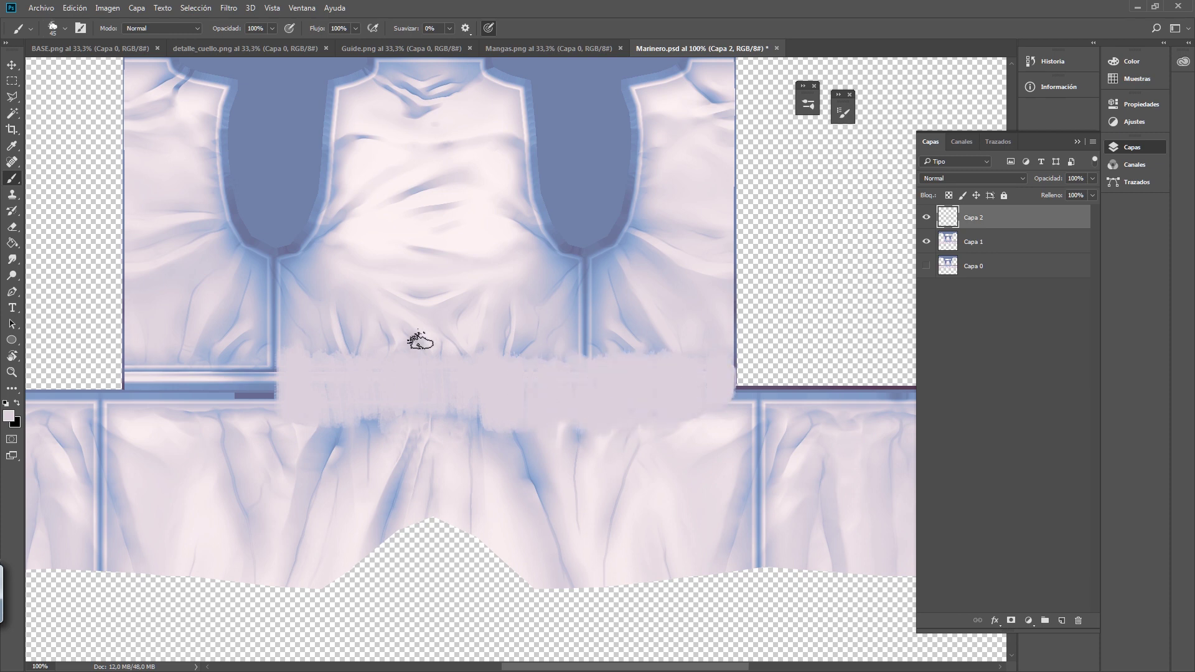
- Extend the pale lilac cover on Capa 2 along the waist and up both side seams to the armholes
mouse_move(419, 339)
left_mouse_down()
mouse_move(275, 403)
mouse_move(255, 376)
mouse_move(226, 392)
mouse_move(187, 366)
mouse_move(147, 408)
mouse_move(133, 364)
mouse_move(477, 393)
mouse_move(373, 419)
mouse_move(347, 401)
mouse_move(510, 428)
left_mouse_up()
mouse_move(598, 274)
left_mouse_down()
mouse_move(582, 267)
mouse_move(610, 274)
mouse_move(576, 299)
mouse_move(614, 320)
mouse_move(623, 360)
left_mouse_up()
mouse_move(283, 355)
left_mouse_down()
mouse_move(284, 267)
mouse_move(261, 267)
mouse_move(278, 269)
mouse_move(268, 312)
left_mouse_up()
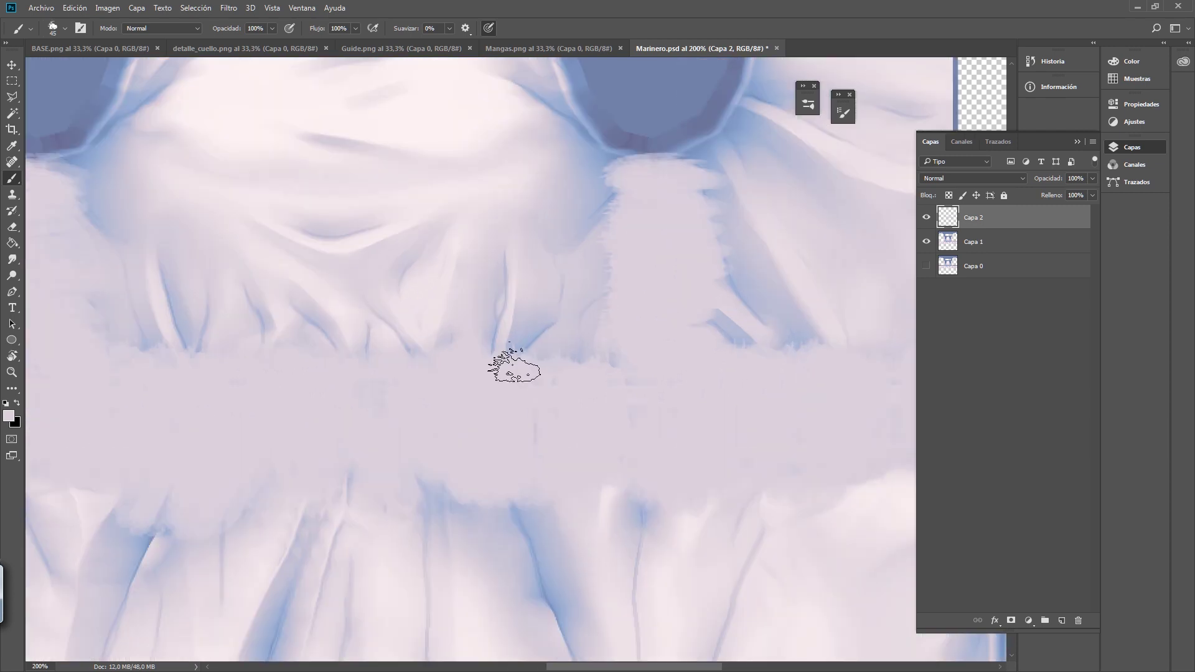
- Reduce the brush to 13 px and extend the bodice's light fold highlights down onto the painted waist
key("ctrl+plus")
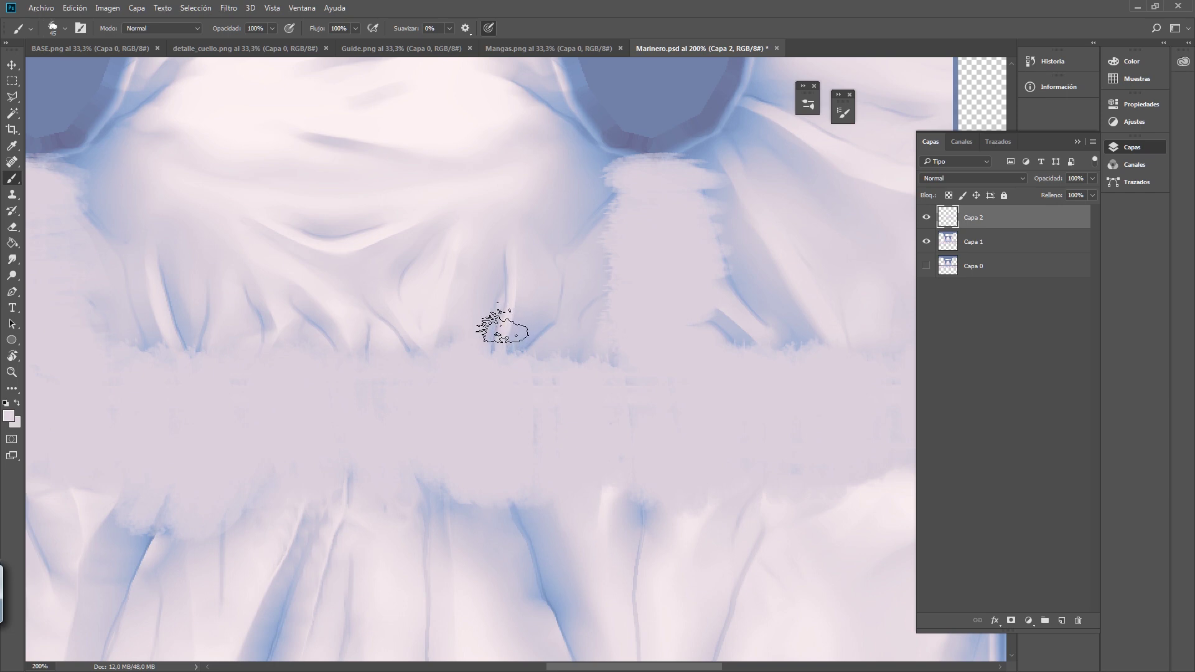
mouse_move(499, 326)
right_mouse_down("alt")
mouse_move(515, 334)
mouse_move(503, 341)
right_mouse_up("alt")
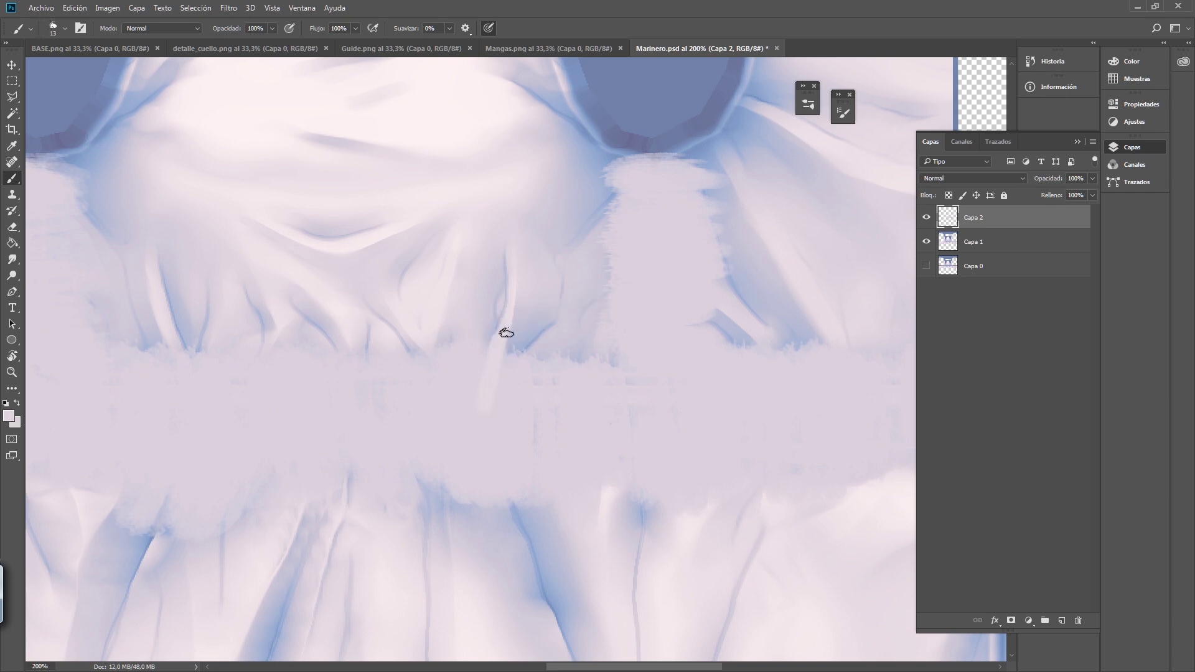
left_click_drag(506, 333, 492, 418)
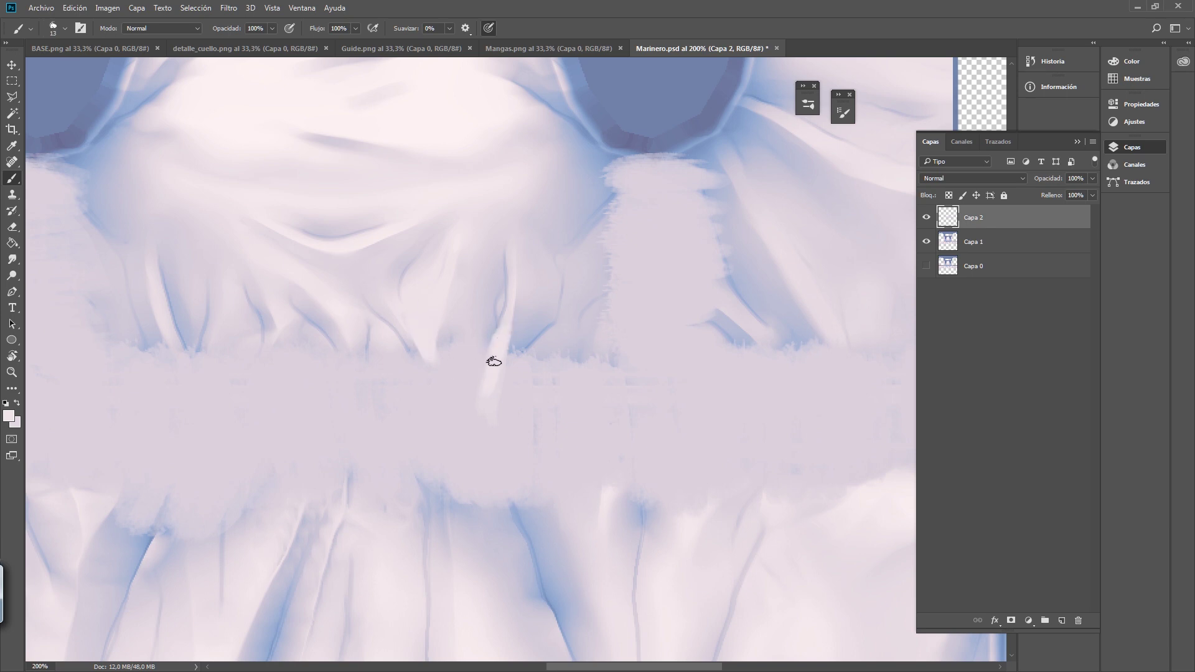
left_click_drag(194, 373, 181, 334)
left_click_drag(188, 375, 166, 319)
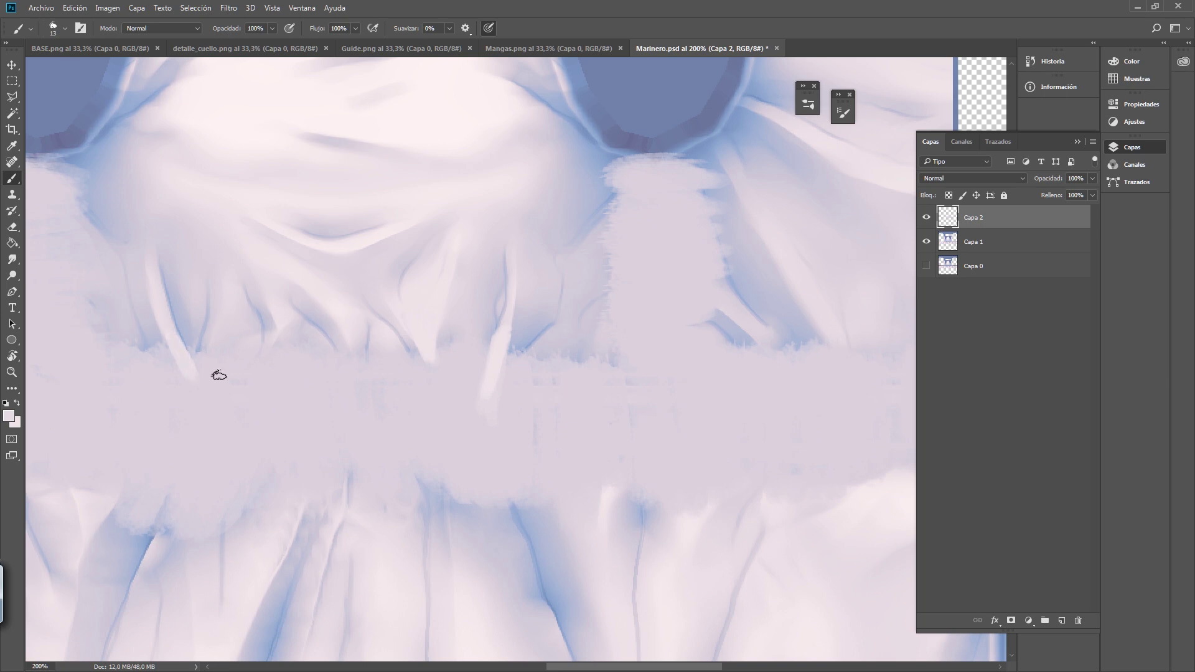
- Extend the skirt's pale and blue folds left of the central peak up into the waist using sampled colours
mouse_move(104, 504)
left_mouse_down()
mouse_move(235, 435)
mouse_move(265, 400)
mouse_move(218, 419)
left_mouse_up()
left_click(215, 435, "alt")
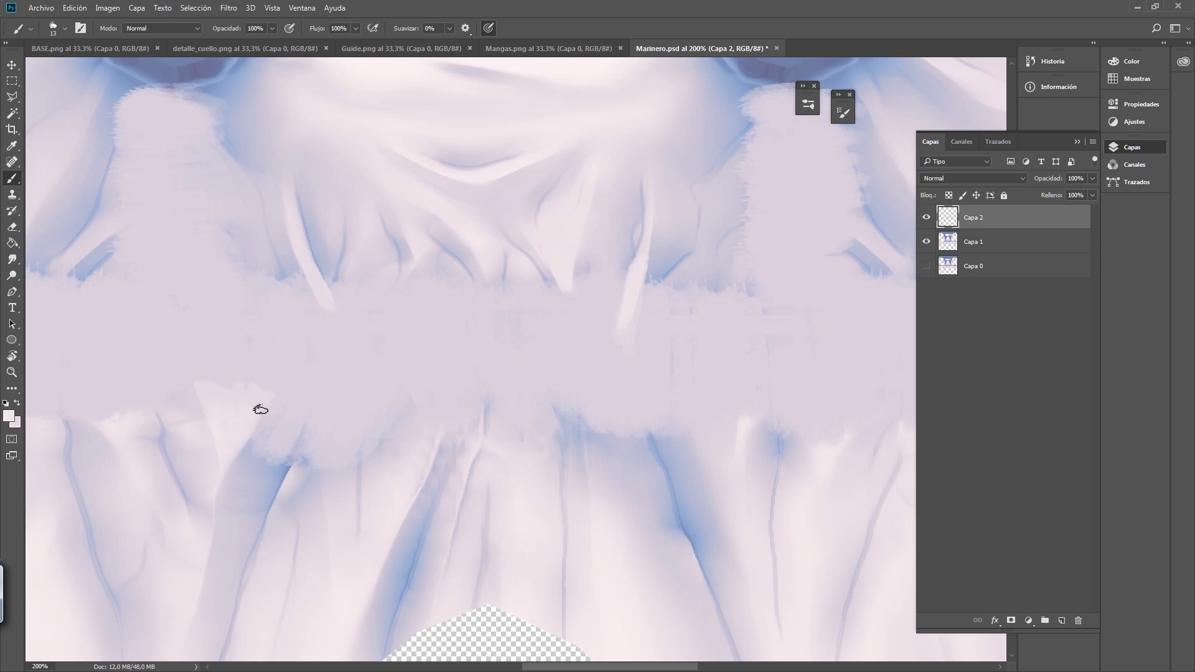
left_click(262, 441, "alt")
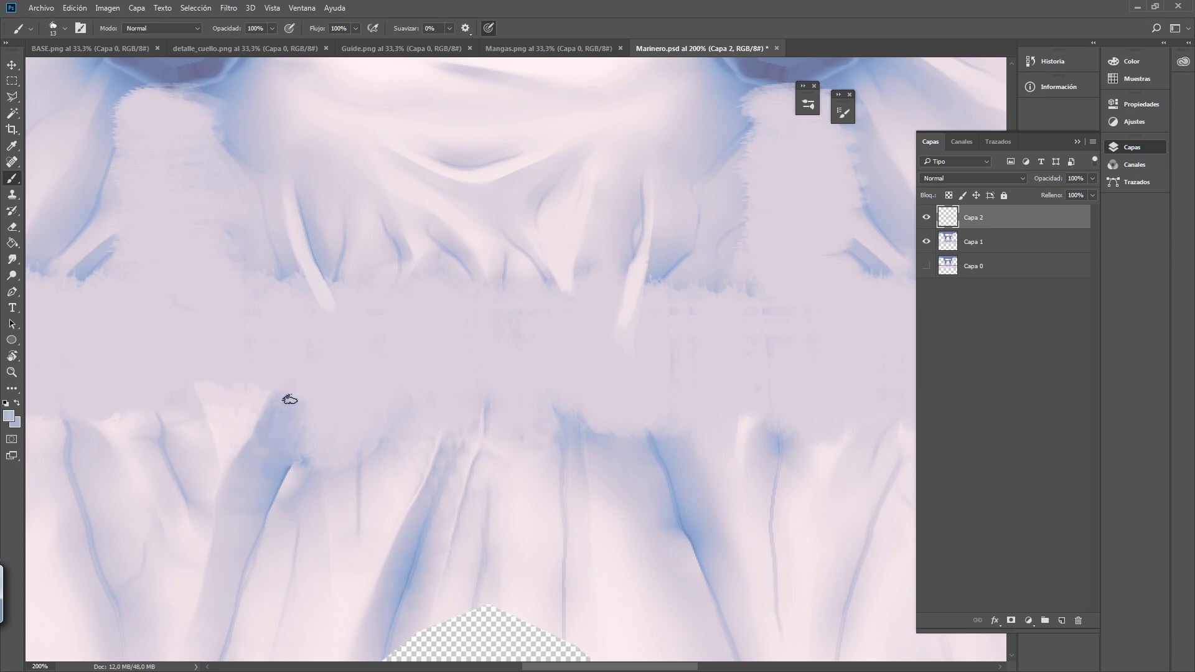
left_click(396, 488, "alt")
left_click_drag(393, 456, 391, 434)
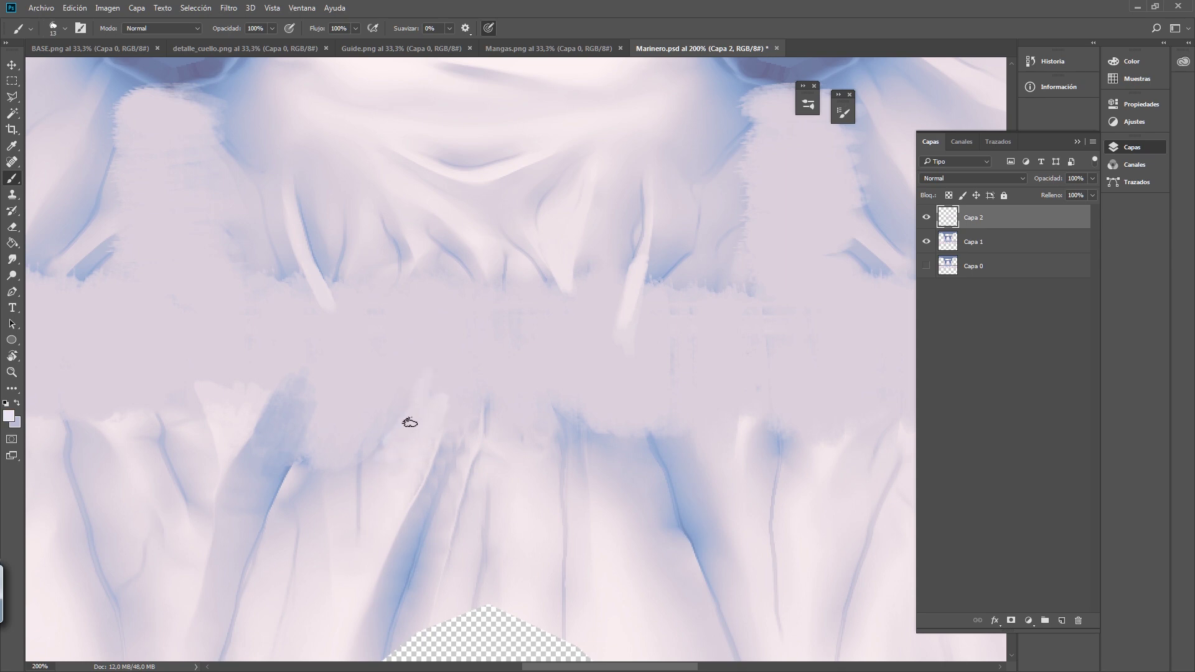
left_click(373, 467, "alt")
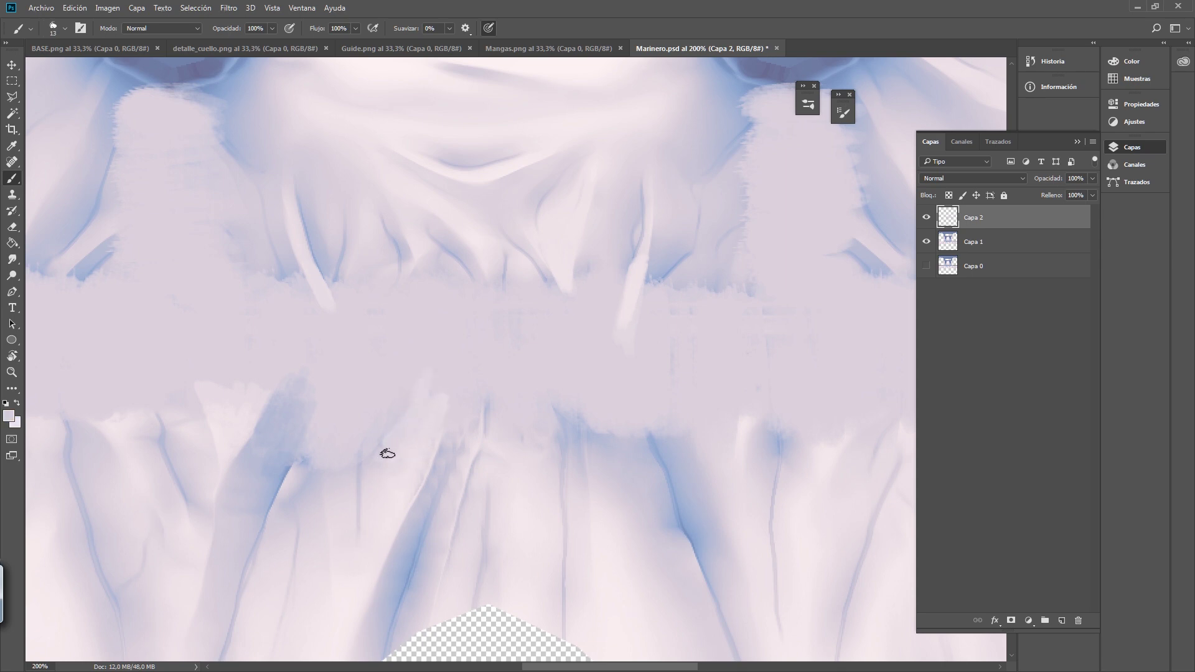
left_click(410, 483, "alt")
key("ctrl+z")
key("x")
- Paint the shading beside the bodice's left light fold down to meet the blue skirt fold, using sampled colours
left_click(310, 229, "alt")
left_click_drag(288, 265, 308, 300)
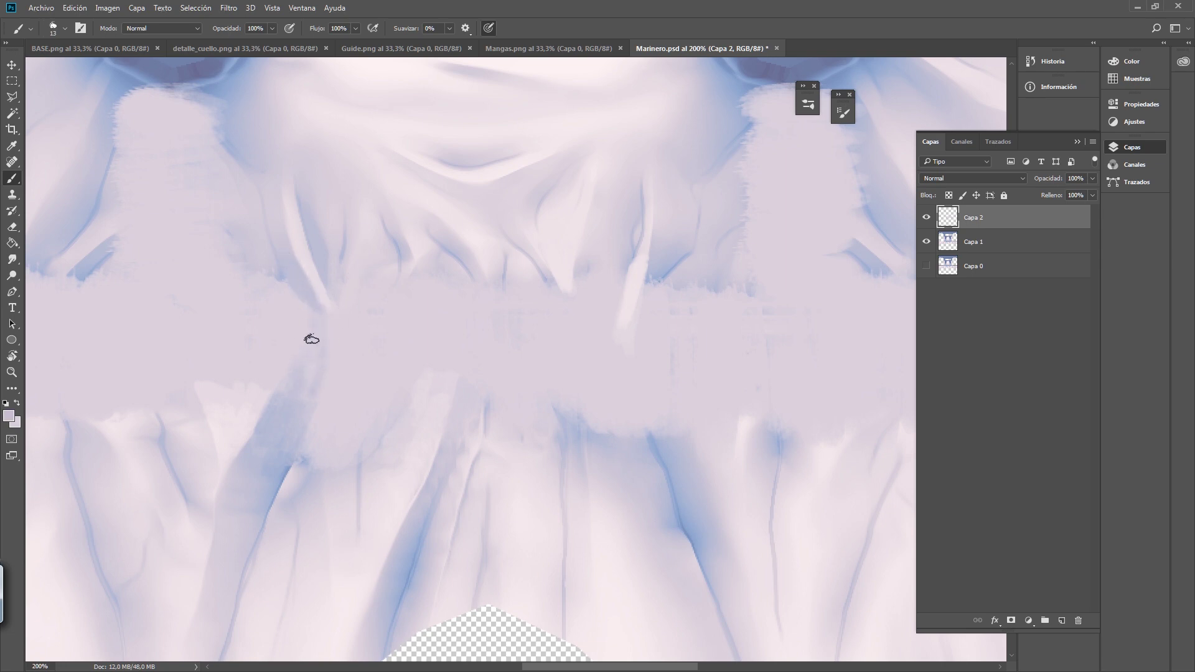
left_click(325, 290, "alt")
scroll(342, 342, "left", 5)
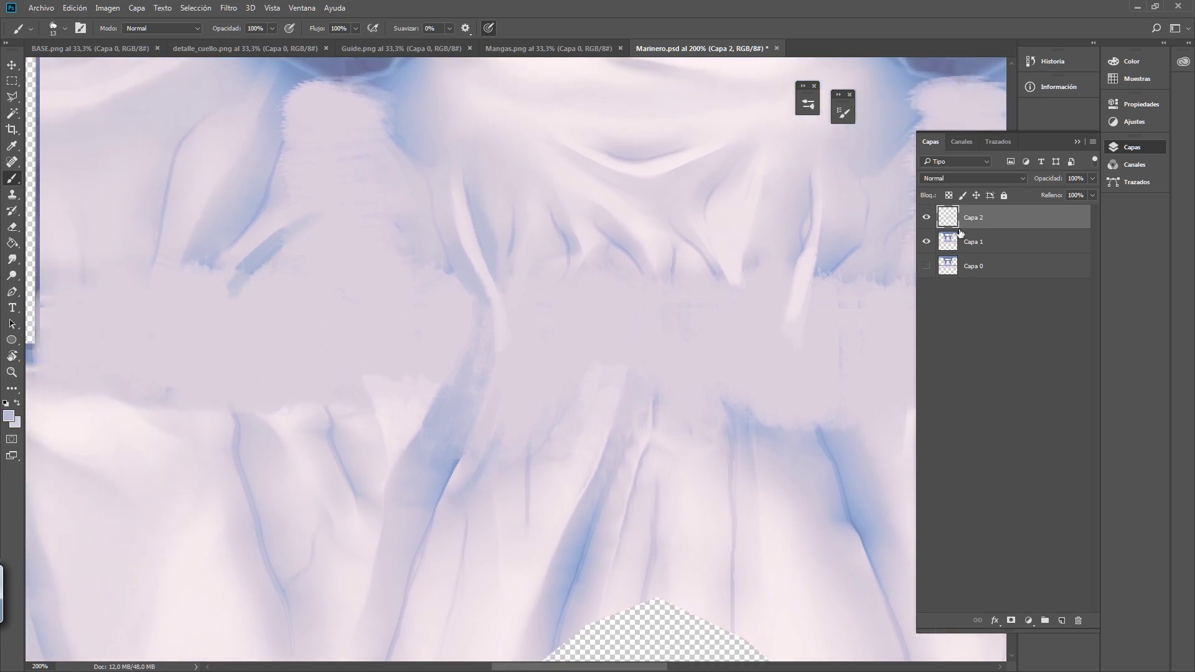
- Compare with the original seam by hiding and reshowing Capa 2, and paint curved folds across the waist below the left side seam
left_click(928, 218)
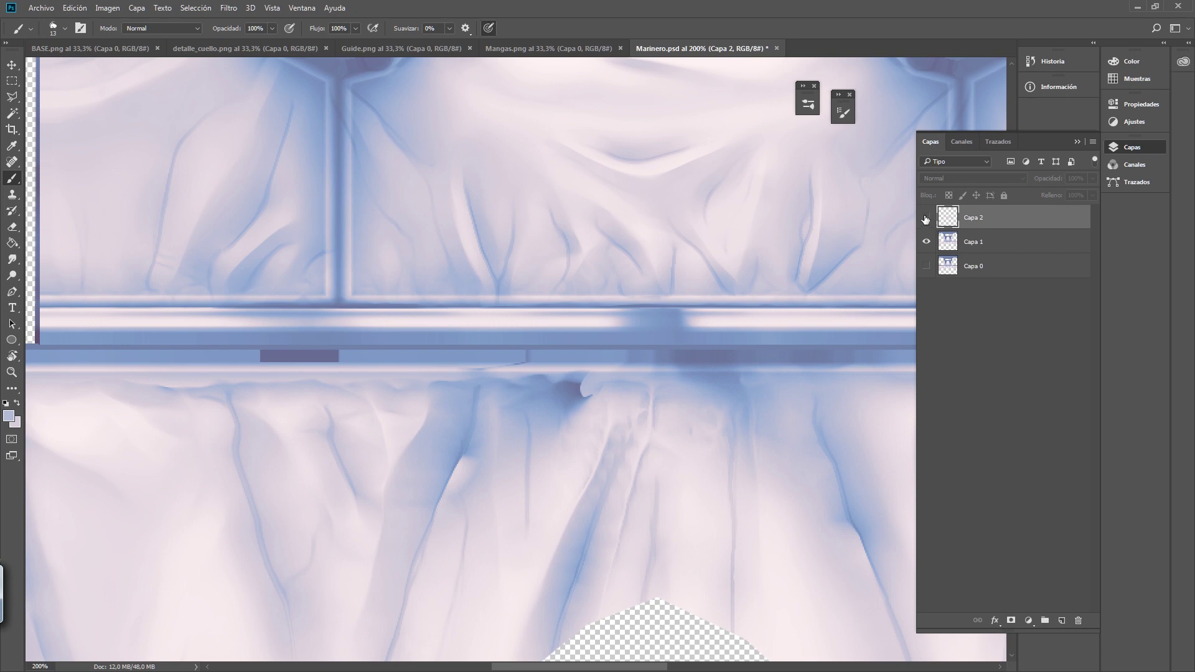
left_click(926, 218)
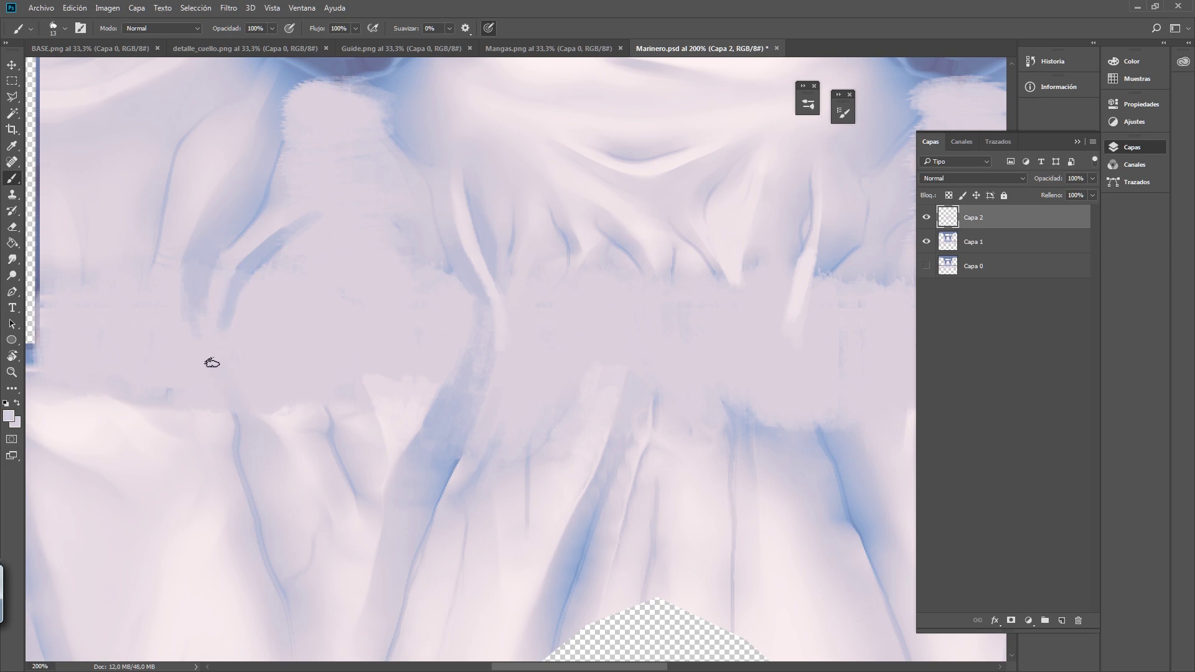
mouse_move(254, 400)
left_mouse_down()
mouse_move(256, 368)
mouse_move(294, 342)
left_mouse_up()
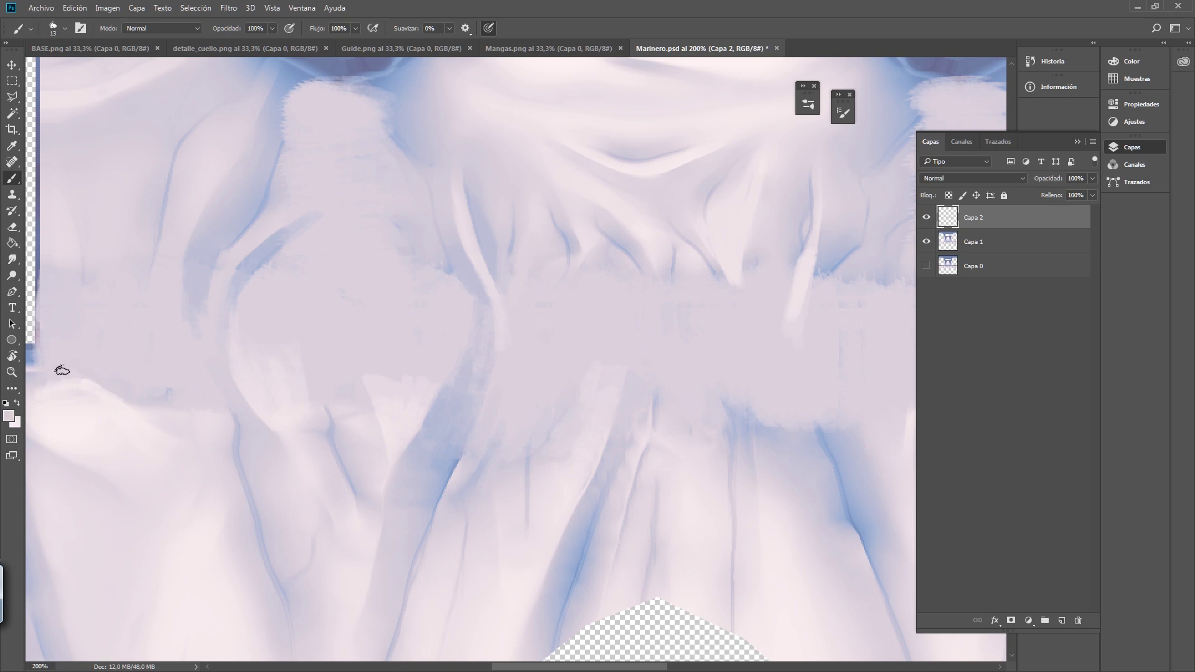
mouse_move(102, 407)
right_mouse_down("alt")
mouse_move(106, 426)
mouse_move(102, 409)
right_mouse_up("alt")
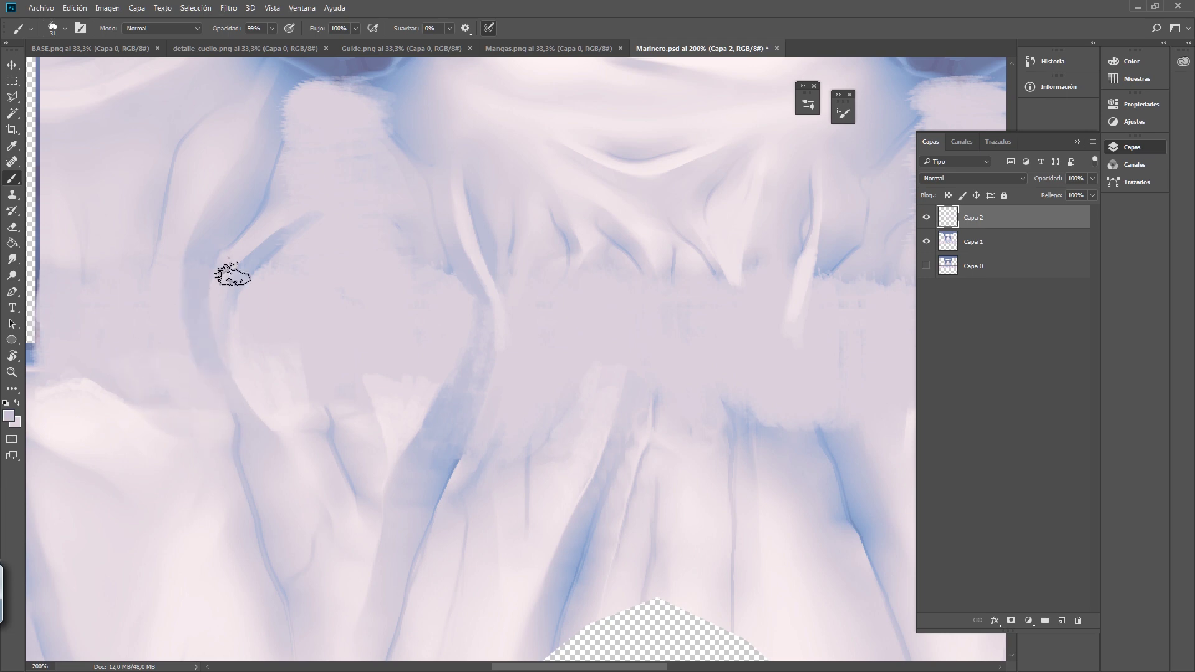
- Refine the curved light fold with a 23 px brush and blend the pale cloth inside it using sampled colours
right_click_drag(232, 274, 224, 284, "alt")
left_click(224, 285, "alt")
left_click_drag(234, 257, 245, 404)
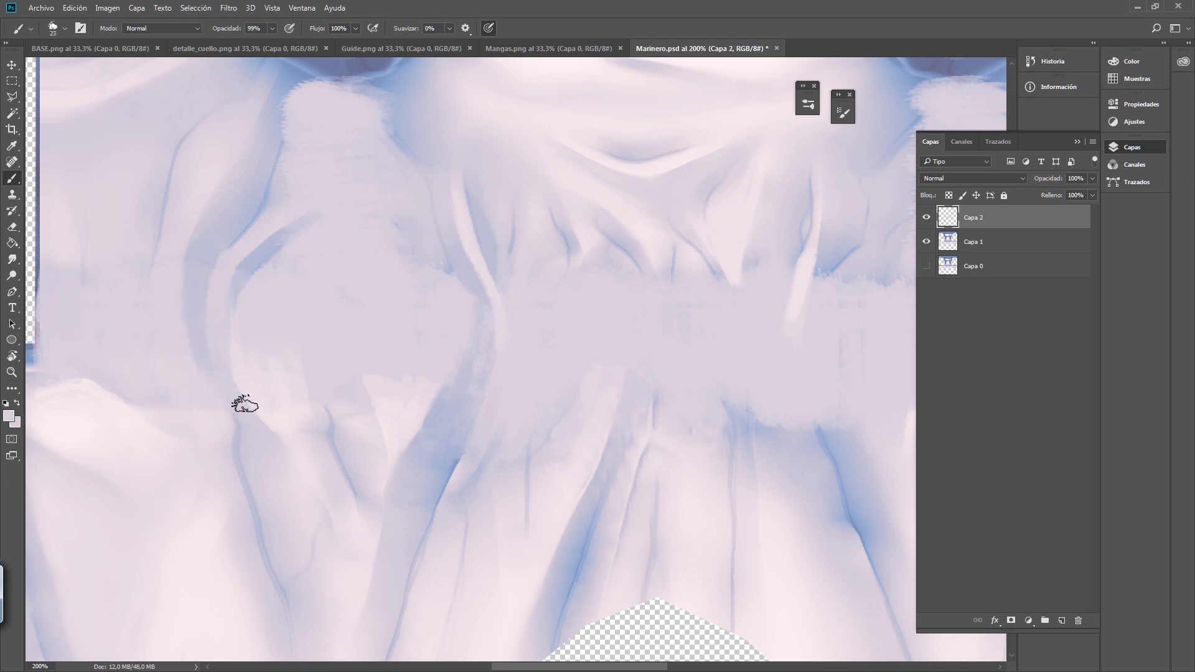
right_click_drag(291, 386, 303, 386, "alt")
left_click(303, 386, "alt")
mouse_move(303, 387)
left_mouse_down()
mouse_move(290, 337)
mouse_move(327, 408)
left_mouse_up()
- Strengthen the blue shadow fold joining bodice and skirt across the waist, and blend the pale cloth on its left side
left_click(449, 421, "alt")
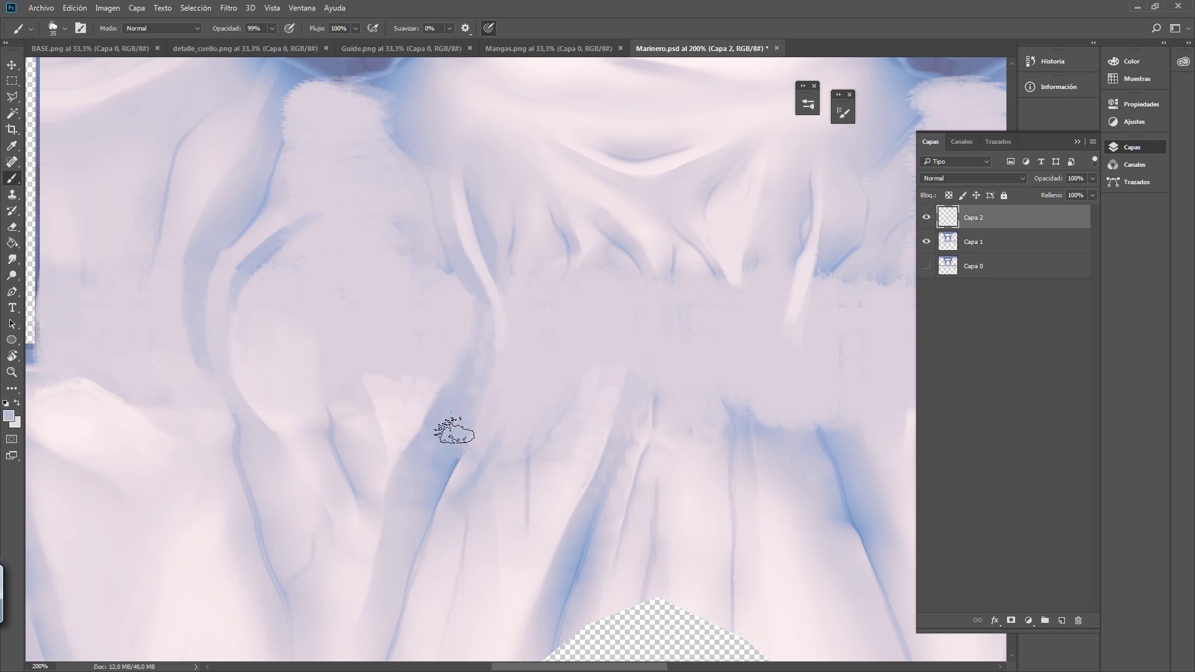
right_click_drag(449, 425, 459, 406, "alt")
left_click(433, 381, "alt")
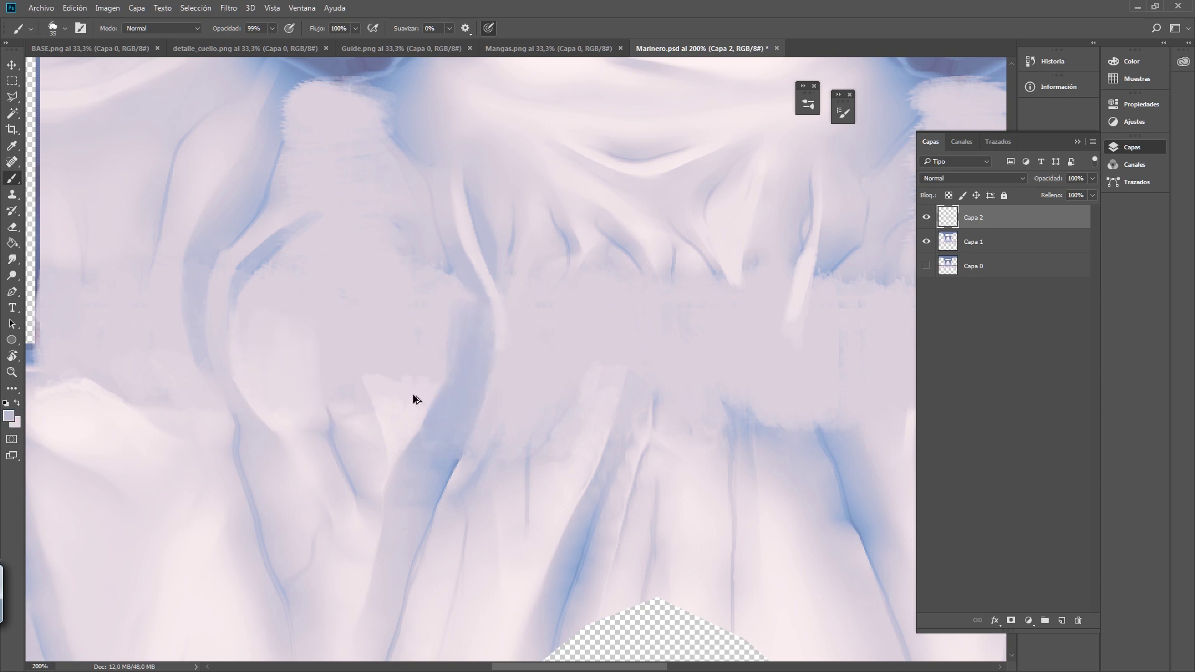
key("x")
mouse_move(422, 391)
left_mouse_down()
mouse_move(432, 336)
mouse_move(384, 321)
mouse_move(380, 306)
left_mouse_up()
- Paint a light edge along the right side of the blue waist fold with a sampled highlight colour and a 22 px brush
key("x")
left_click(489, 291, "alt")
right_click_drag(488, 293, 480, 295, "alt")
left_click_drag(507, 312, 490, 416)
left_click_drag(564, 341, 469, 352)
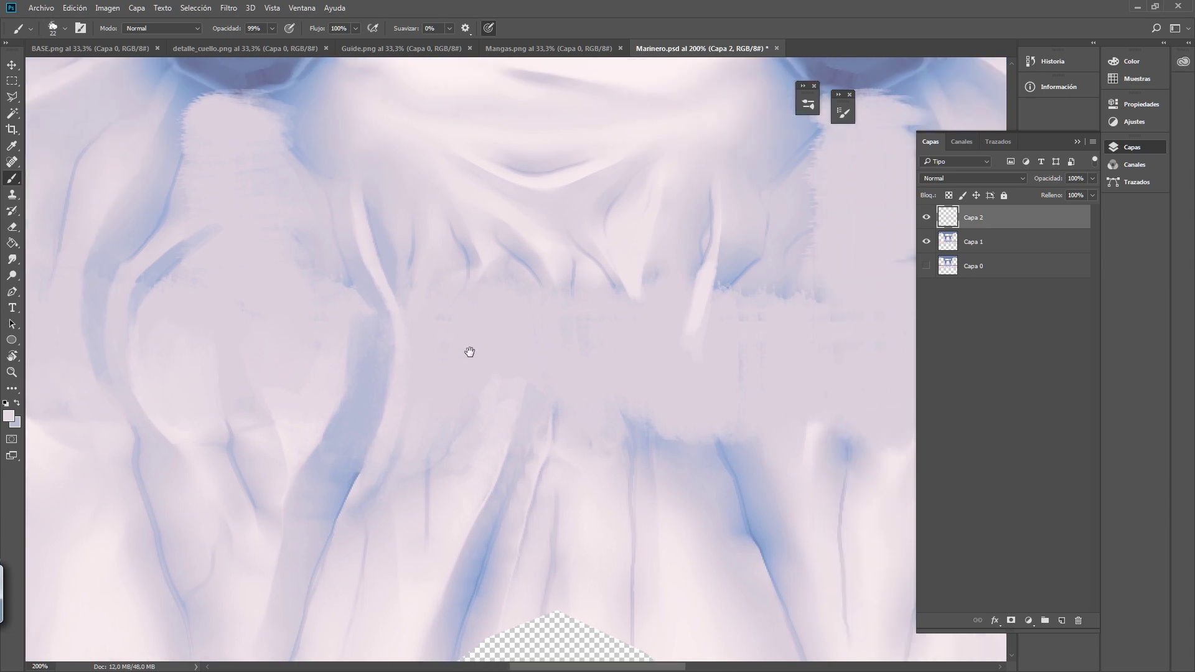
- Extend the thin blue central skirt fold up across the waist with a sampled shadow colour and a 19 px brush
right_click_drag(496, 266, 496, 272, "alt")
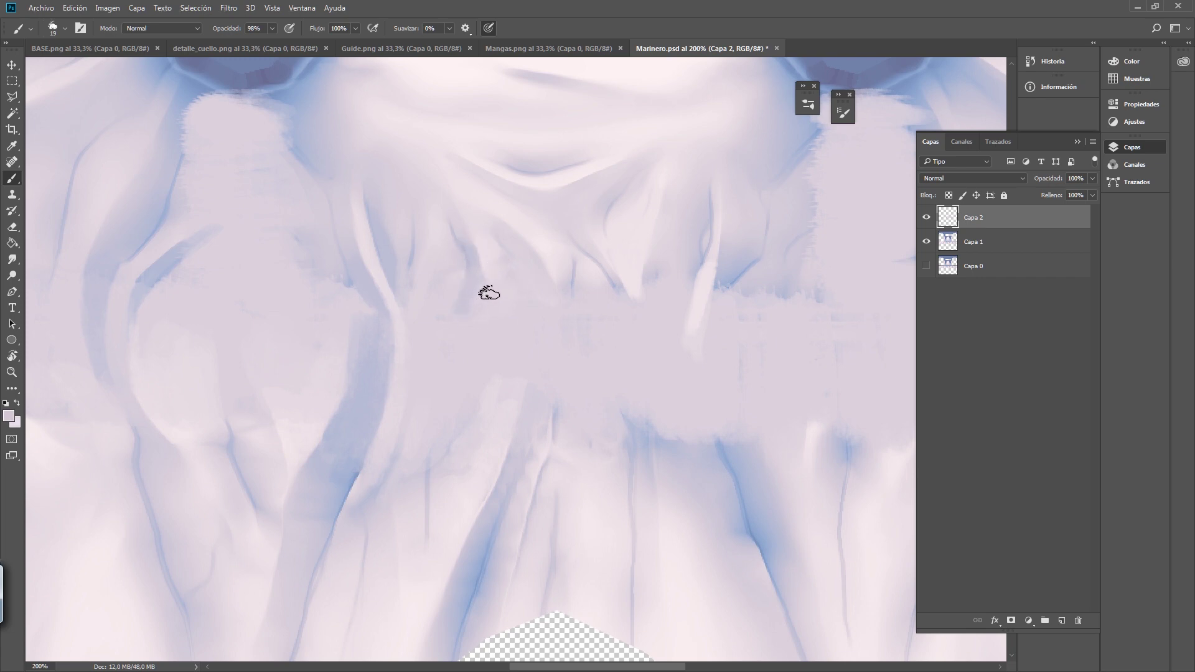
left_click_drag(582, 321, 440, 310)
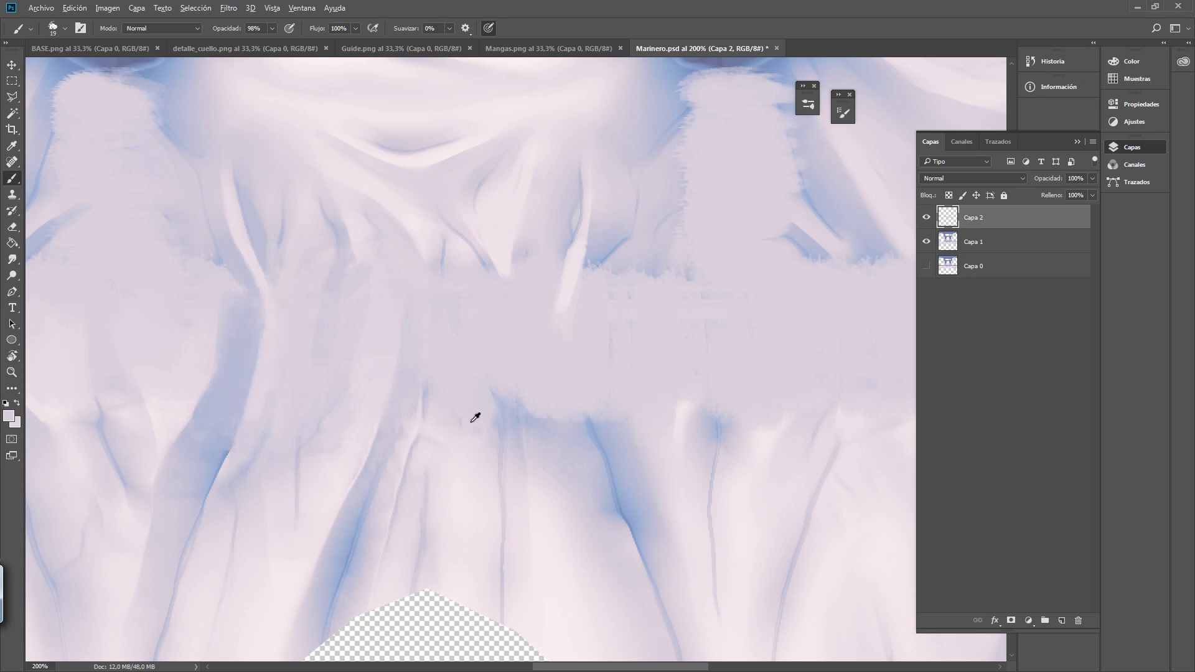
key("x")
left_click(516, 423, "alt")
left_click_drag(500, 345, 508, 401)
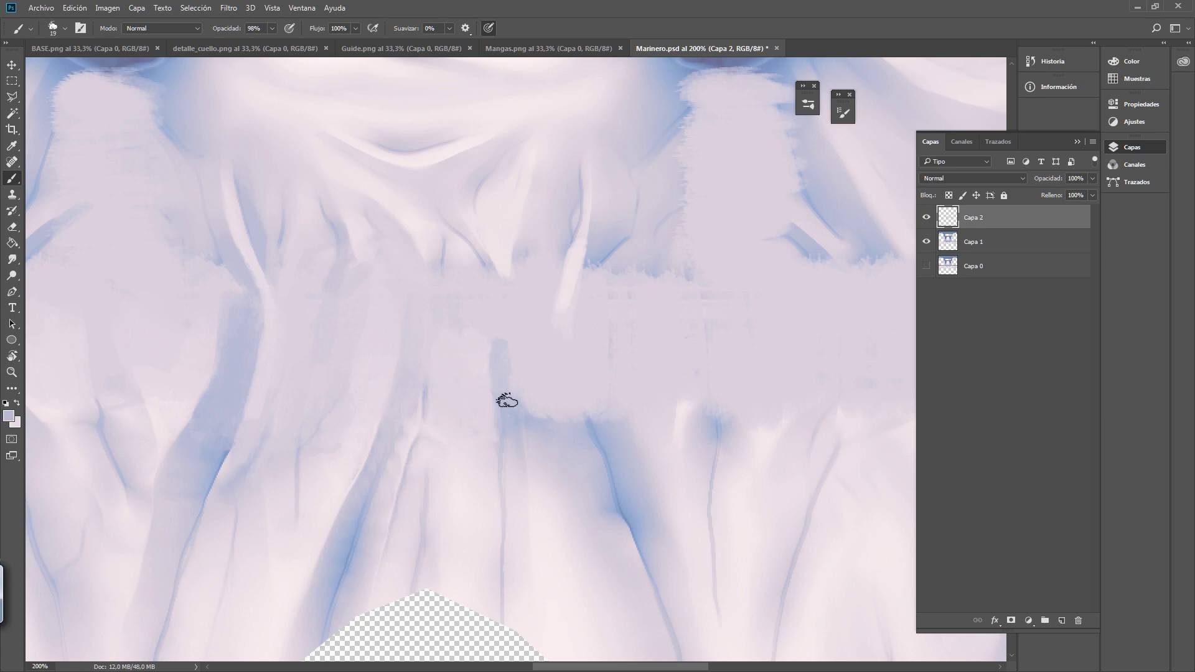
- Carry the blue skirt fold right of centre up through the waist, and paint its long light edge and soft side shading
left_click(610, 431, "alt")
mouse_move(570, 344)
left_mouse_down()
mouse_move(603, 405)
mouse_move(603, 374)
mouse_move(620, 408)
left_mouse_up()
left_click(588, 334, "alt")
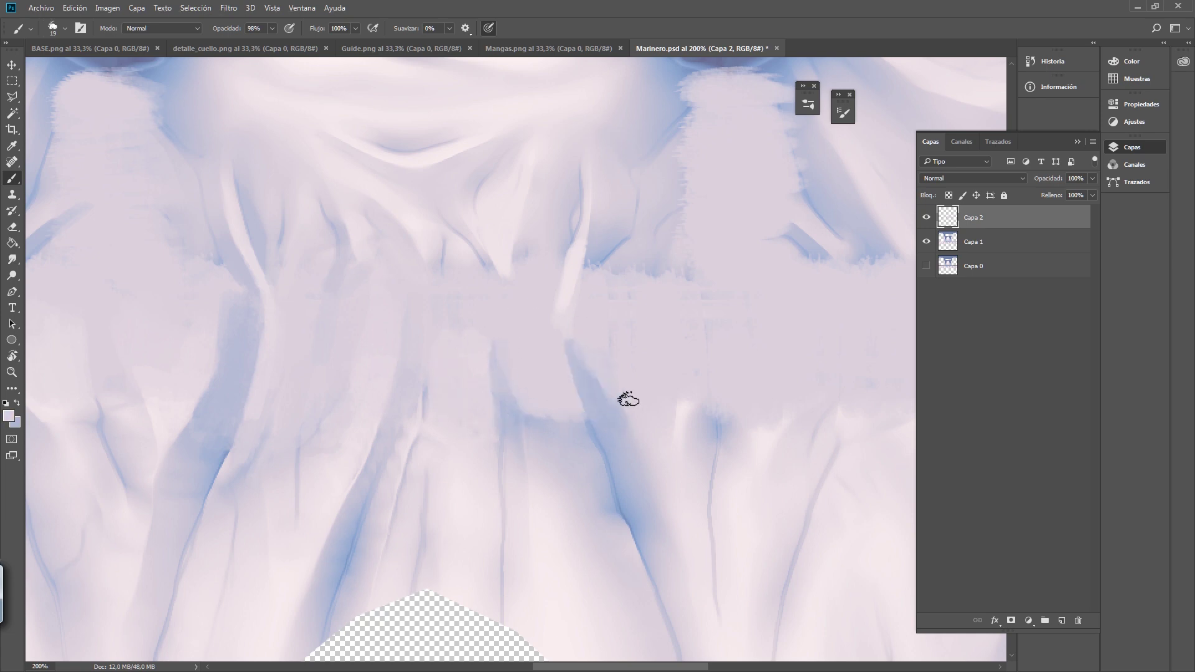
left_click_drag(559, 312, 588, 420)
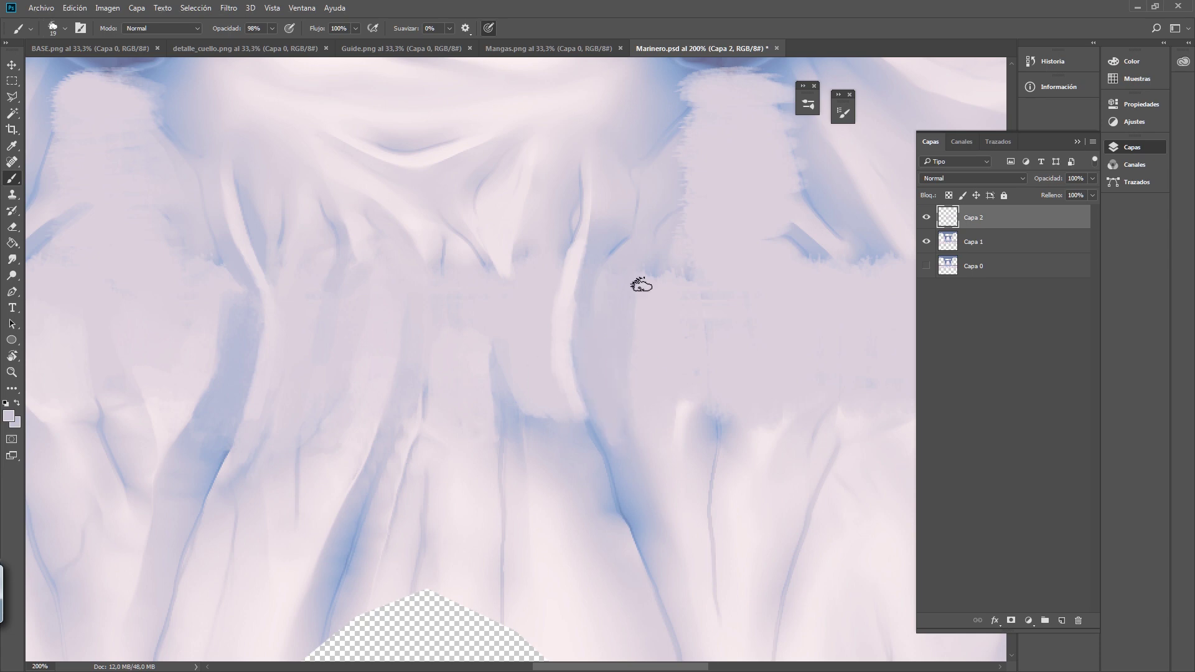
left_click_drag(642, 284, 635, 323)
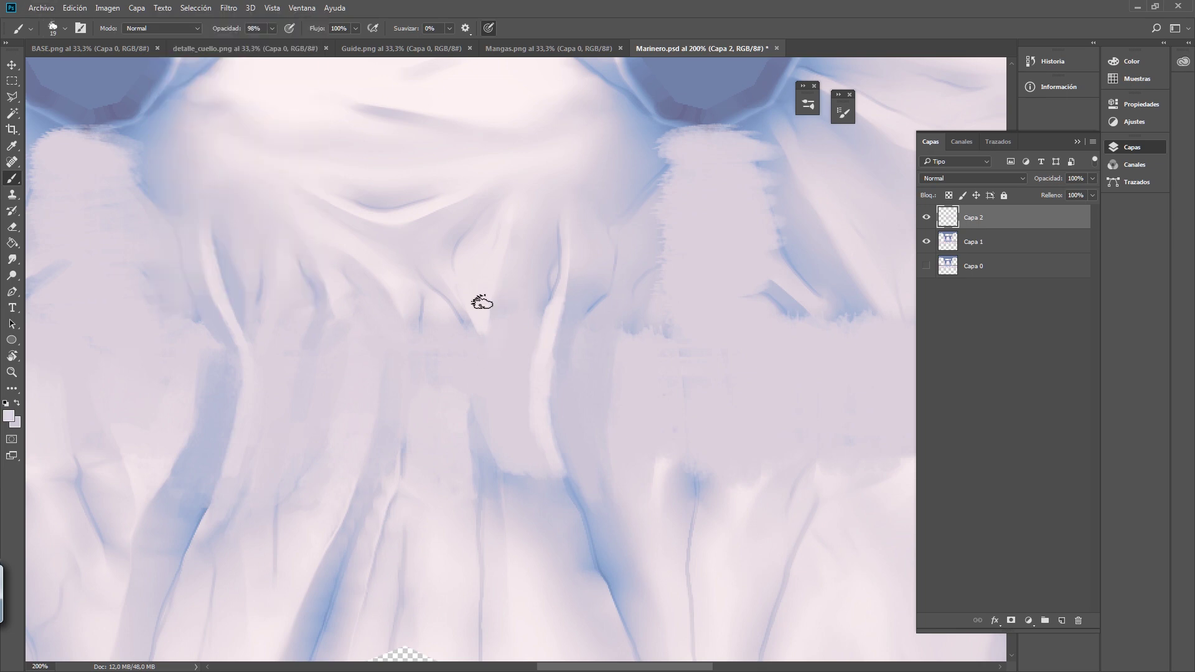
left_click_drag(596, 292, 548, 291)
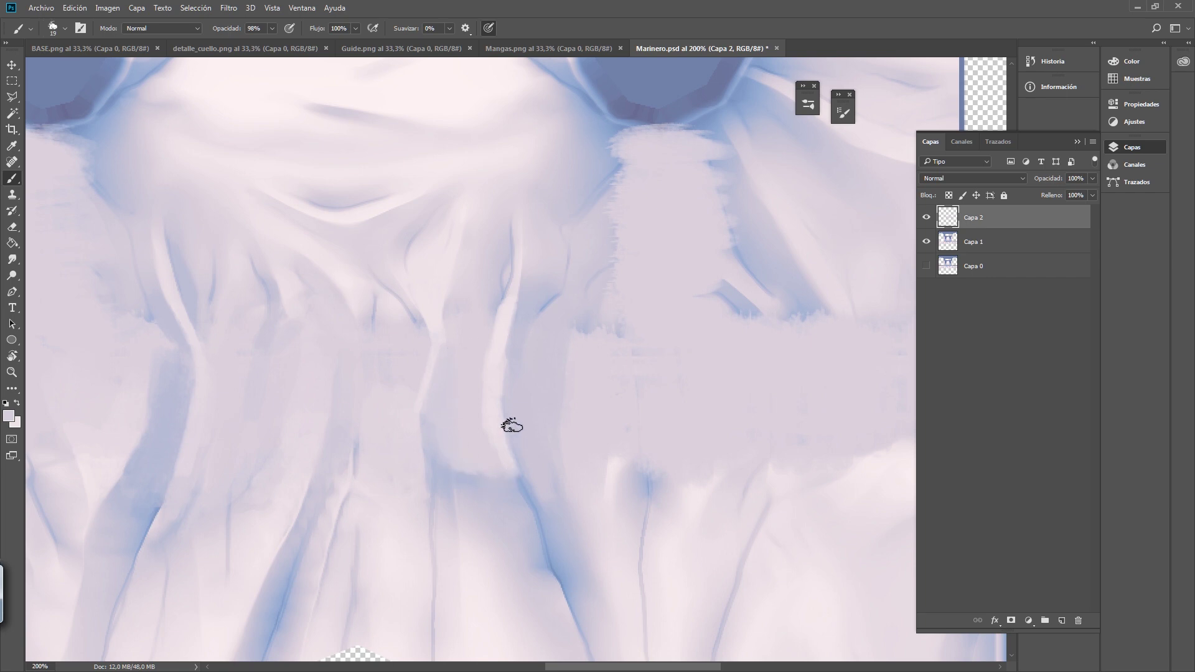
- Cover the pale seam strip below the right armhole with sampled blue shading using a 40 px brush
left_click_drag(601, 292, 520, 393)
mouse_move(524, 222)
left_mouse_down()
mouse_move(600, 230)
mouse_move(555, 241)
mouse_move(595, 242)
left_mouse_up()
key("x")
right_click_drag(551, 254, 588, 235, "alt")
mouse_move(587, 235)
left_mouse_down()
mouse_move(541, 315)
mouse_move(569, 381)
mouse_move(596, 355)
mouse_move(574, 286)
mouse_move(544, 270)
mouse_move(523, 302)
mouse_move(536, 409)
mouse_move(641, 352)
mouse_move(600, 269)
mouse_move(569, 406)
mouse_move(600, 256)
mouse_move(574, 293)
mouse_move(561, 405)
mouse_move(568, 283)
mouse_move(635, 275)
mouse_move(678, 354)
left_mouse_up()
left_click(522, 297, "alt")
mouse_move(483, 355)
left_mouse_down()
mouse_move(512, 299)
mouse_move(555, 278)
mouse_move(511, 287)
left_mouse_up()
left_click(500, 264, "alt")
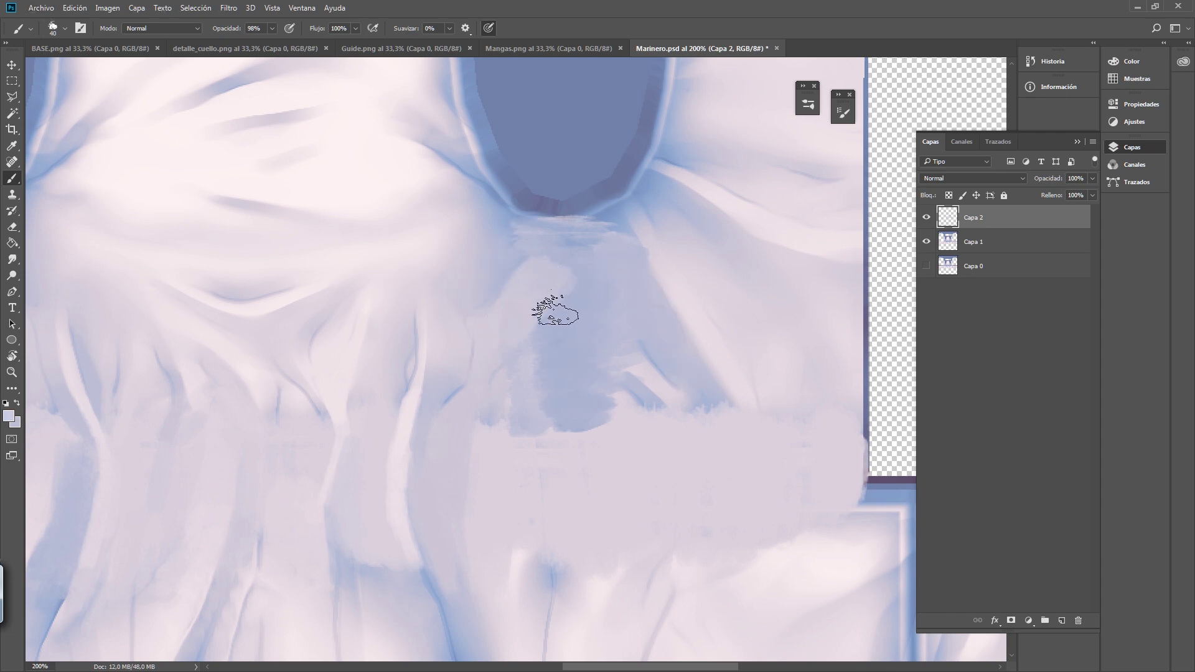
- Paint pale folds meeting in a peak over the blue shading below the right armhole, using a 33 px brush
key("x")
right_click_drag(581, 258, 562, 259, "alt")
key("x")
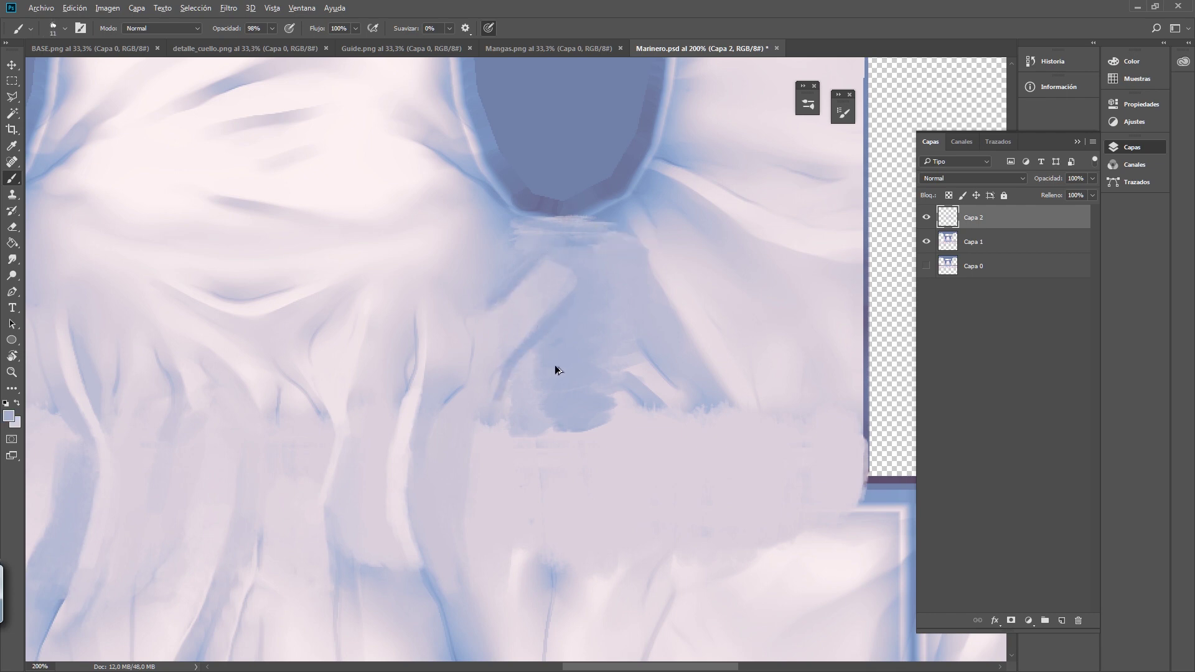
right_click_drag(555, 365, 569, 365, "alt")
mouse_move(508, 390)
left_mouse_down()
mouse_move(571, 307)
mouse_move(536, 373)
mouse_move(569, 301)
mouse_move(638, 222)
mouse_move(538, 305)
mouse_move(634, 227)
mouse_move(657, 269)
mouse_move(581, 264)
left_mouse_up()
key("x")
key("x")
left_click(688, 292, "alt")
mouse_move(668, 236)
left_mouse_down()
mouse_move(586, 256)
mouse_move(624, 227)
mouse_move(562, 288)
mouse_move(555, 275)
mouse_move(576, 262)
mouse_move(676, 280)
left_mouse_up()
- Extend the short light fold inside the blue triangle below the right armhole and smooth the shadow around it
key("x")
key("x")
left_click(534, 291, "alt")
left_click(649, 335, "alt")
left_click_drag(684, 372, 670, 358)
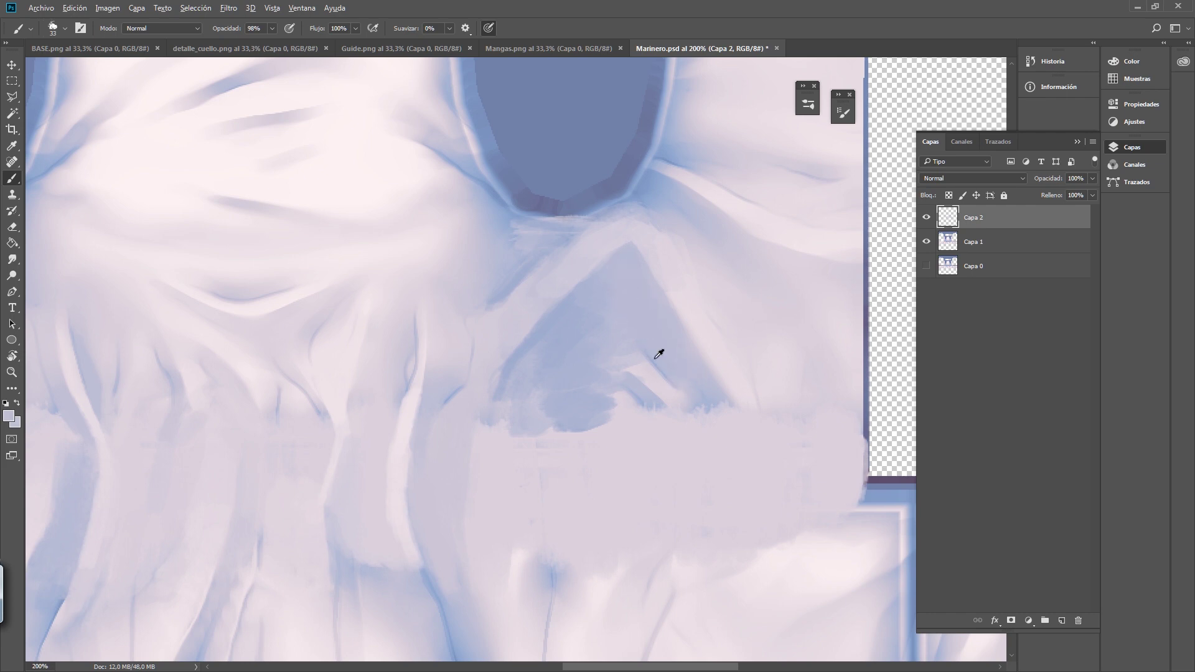
left_click_drag(601, 321, 646, 376)
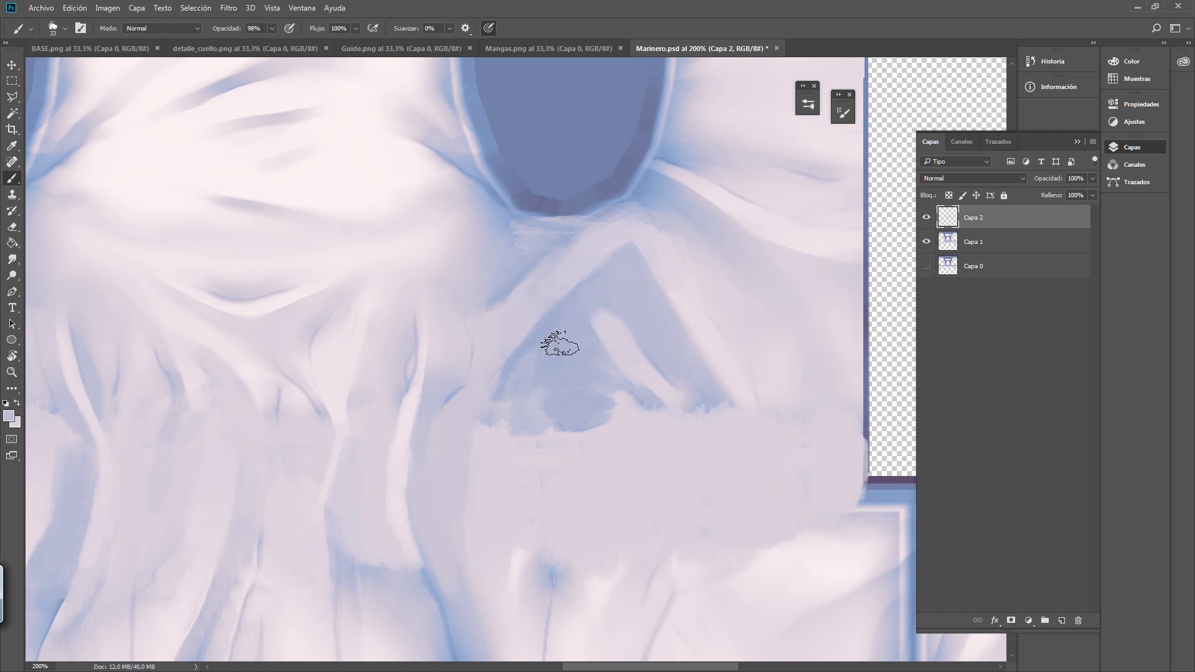
- Paint a pale curved fold over the lower blue patch inside the triangle and lighten the cloth along its left side
mouse_move(608, 405)
left_mouse_down()
mouse_move(582, 427)
mouse_move(583, 411)
left_mouse_up()
left_click(604, 416, "alt")
key("x")
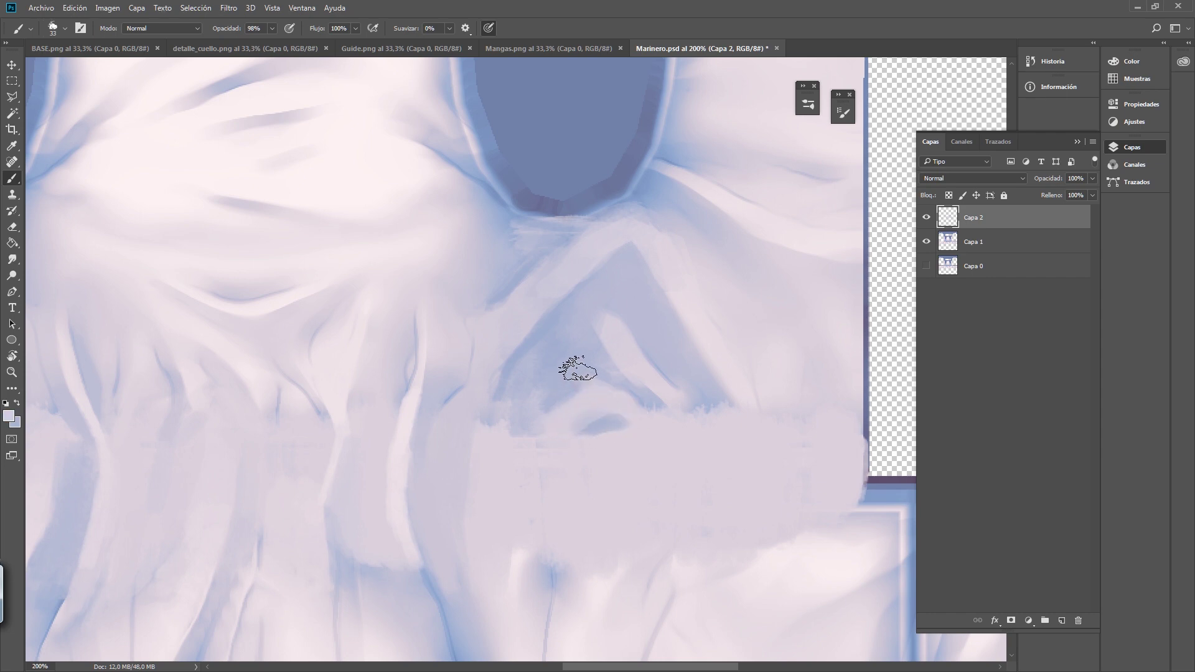
left_click(523, 382, "alt")
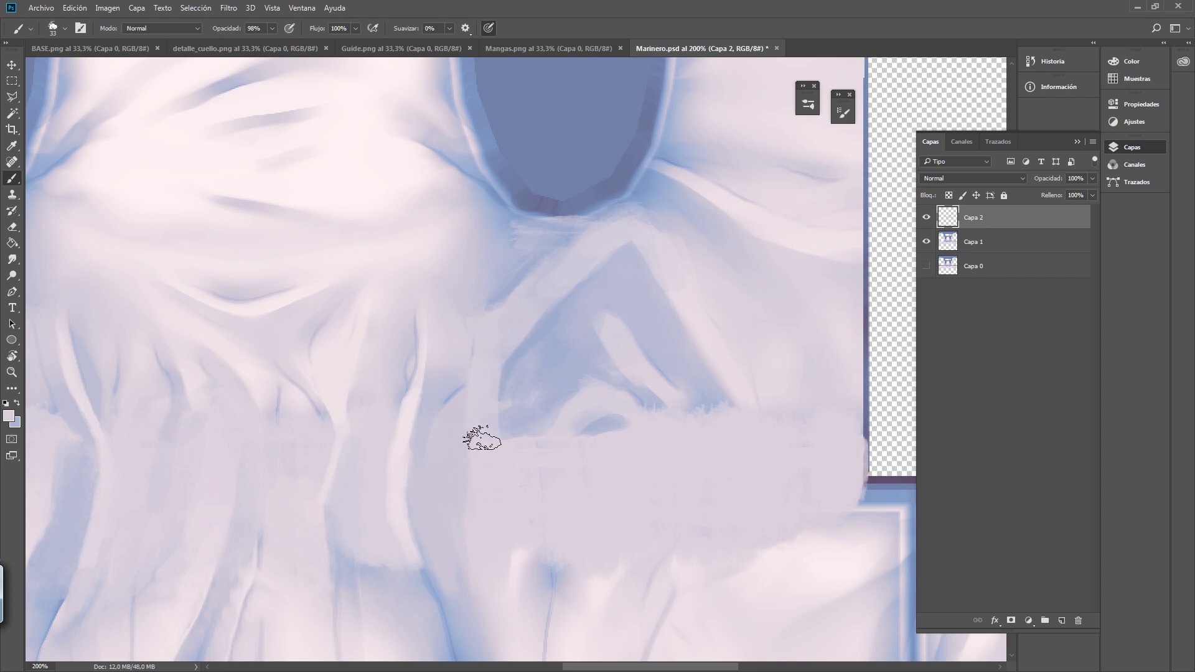
- Clean up the triangle's lower right corner with blue shadow strokes and a sampled light colour along its outer edge
key("x")
left_click_drag(698, 398, 727, 429)
key("x")
left_click(738, 375, "alt")
left_click_drag(728, 361, 742, 407)
left_click(686, 414, "alt")
left_click(686, 415, "alt")
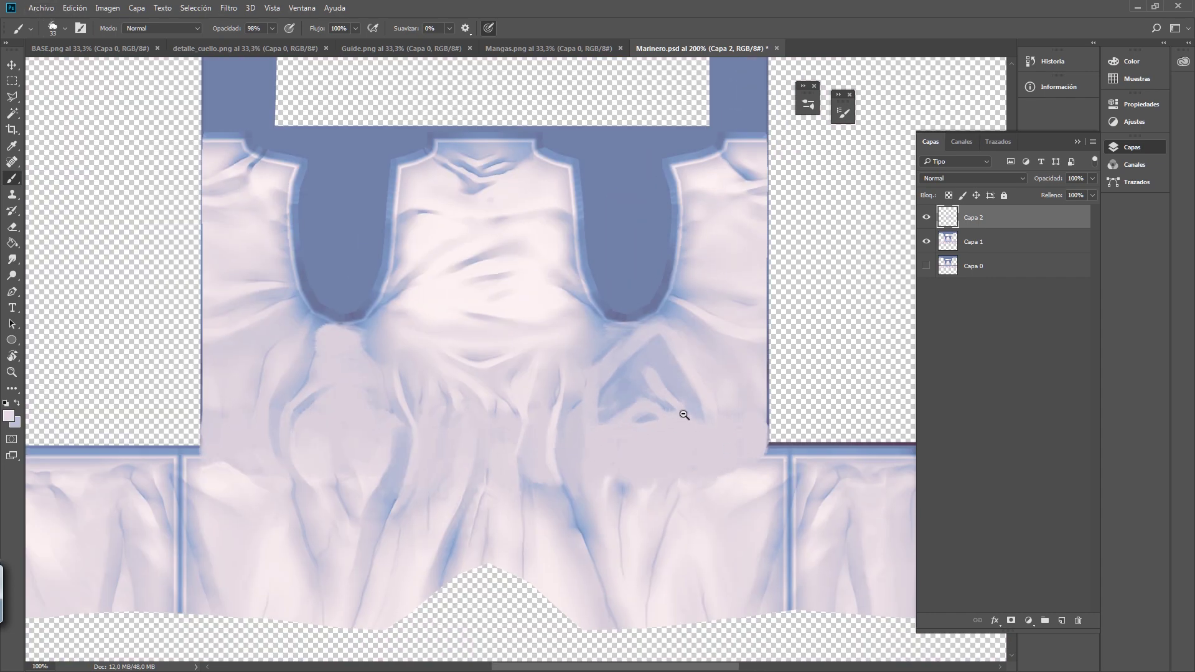
- Cover the pale seam below the left armhole with broad strokes of a sampled blue shadow colour
left_click(684, 416, "alt")
left_click(553, 426, "ctrl")
left_click(554, 426, "ctrl")
scroll(493, 395, "up", 1, "alt")
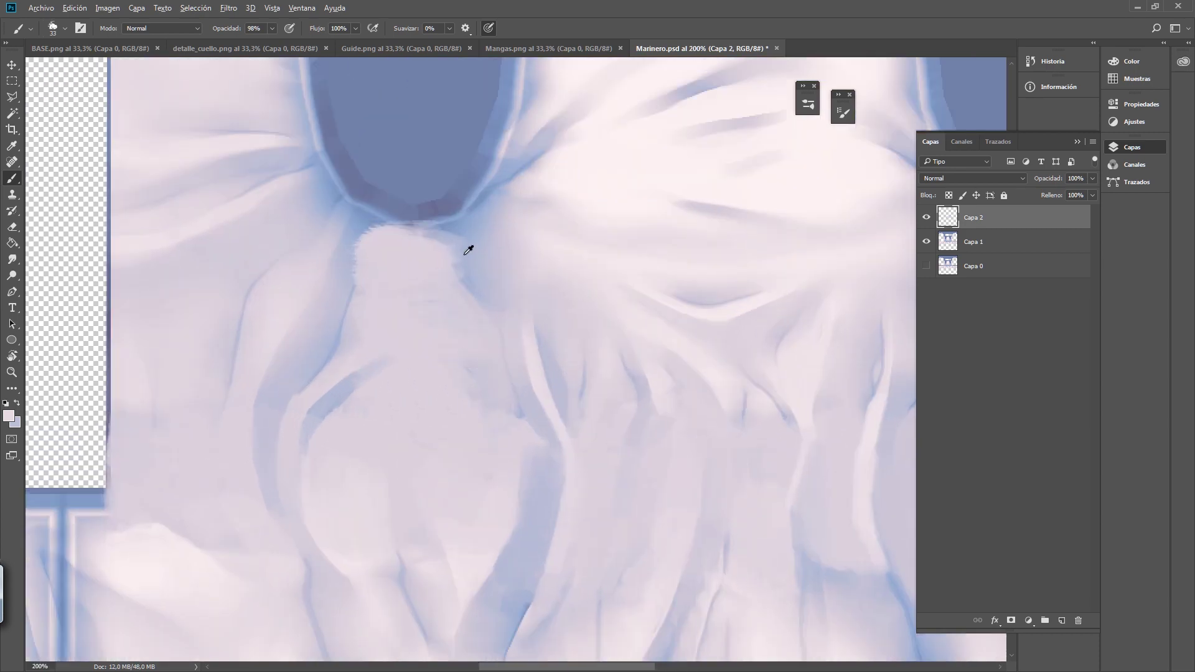
mouse_move(467, 248)
left_mouse_down()
mouse_move(435, 245)
mouse_move(395, 387)
mouse_move(387, 480)
left_mouse_up()
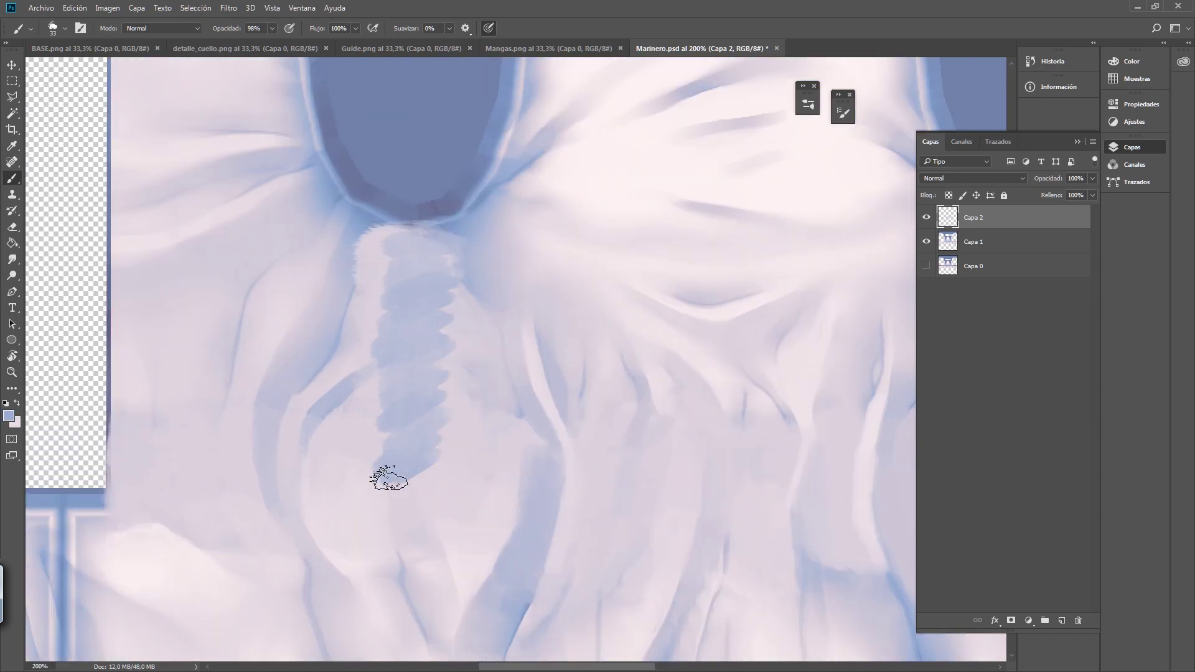
mouse_move(376, 249)
left_mouse_down()
mouse_move(368, 240)
mouse_move(386, 284)
mouse_move(395, 379)
mouse_move(458, 427)
mouse_move(406, 339)
mouse_move(419, 252)
left_mouse_up()
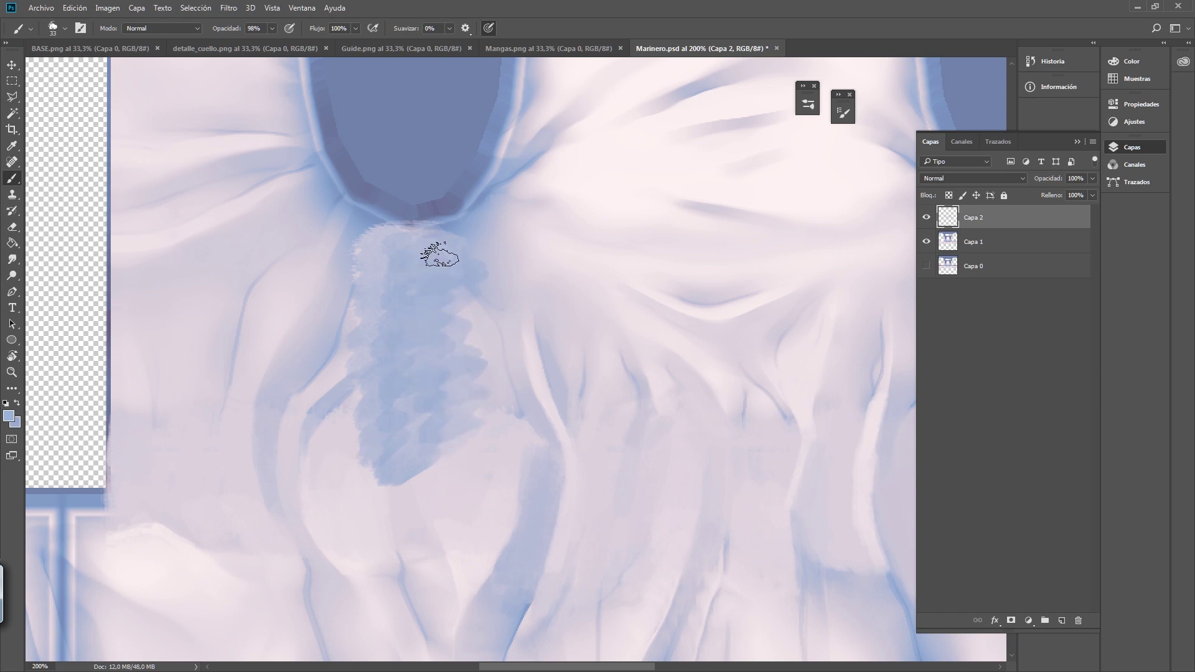
- Lighten the right side of the blue patch below the left armhole and blend its upper left edge with sampled colours
left_click(467, 323, "alt")
left_click_drag(464, 323, 457, 291)
key("x")
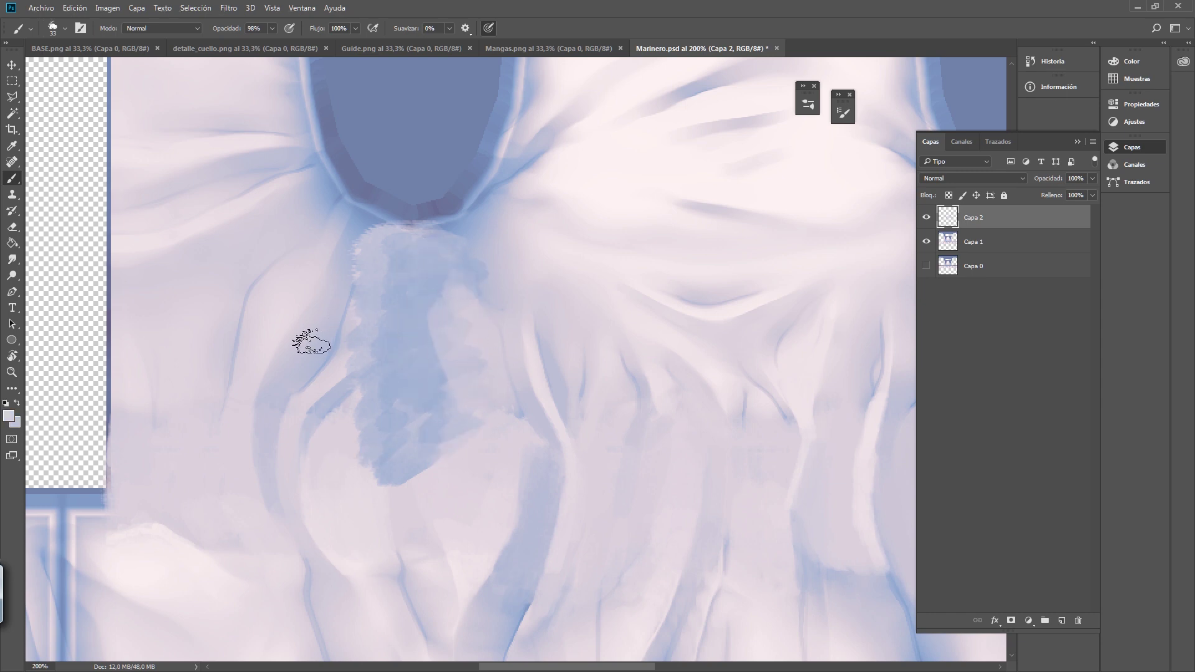
left_click(312, 342, "alt")
mouse_move(340, 274)
left_mouse_down()
mouse_move(368, 238)
mouse_move(299, 378)
mouse_move(325, 321)
left_mouse_up()
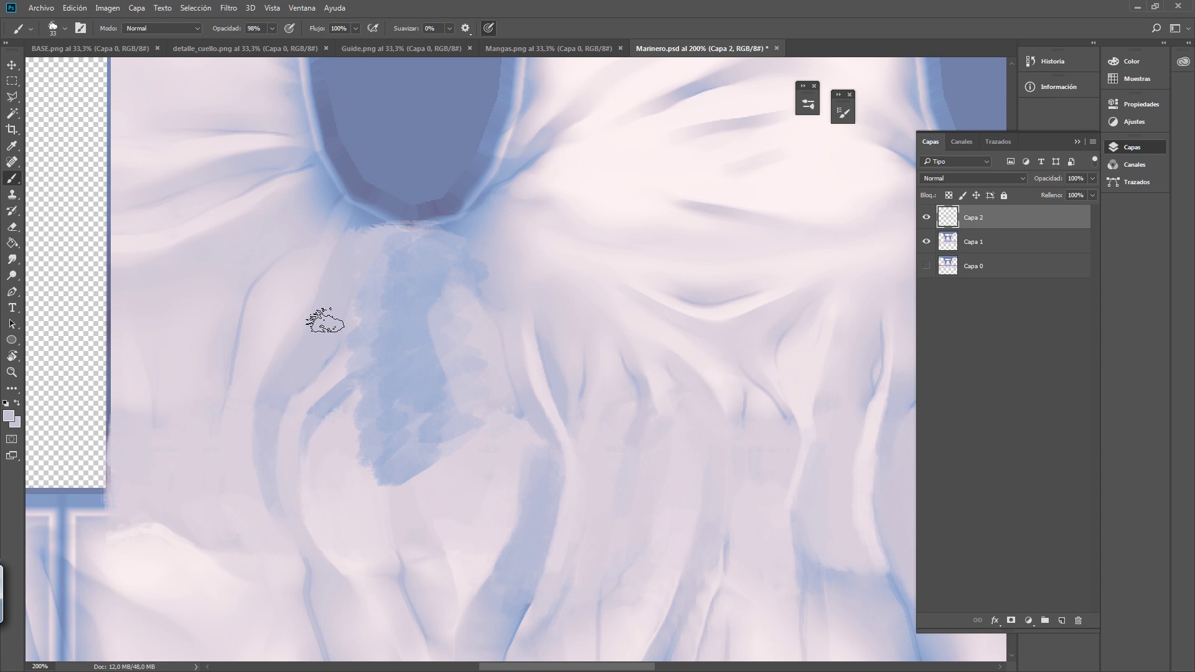
- Extend the light diagonal fold and its neighbouring shading up to the left armhole using sampled colours
left_click(328, 376, "alt")
mouse_move(336, 361)
left_mouse_down()
mouse_move(405, 267)
mouse_move(349, 366)
mouse_move(395, 254)
mouse_move(333, 338)
mouse_move(422, 237)
left_mouse_up()
key("x")
left_click(306, 359, "alt")
left_click_drag(348, 294, 405, 241)
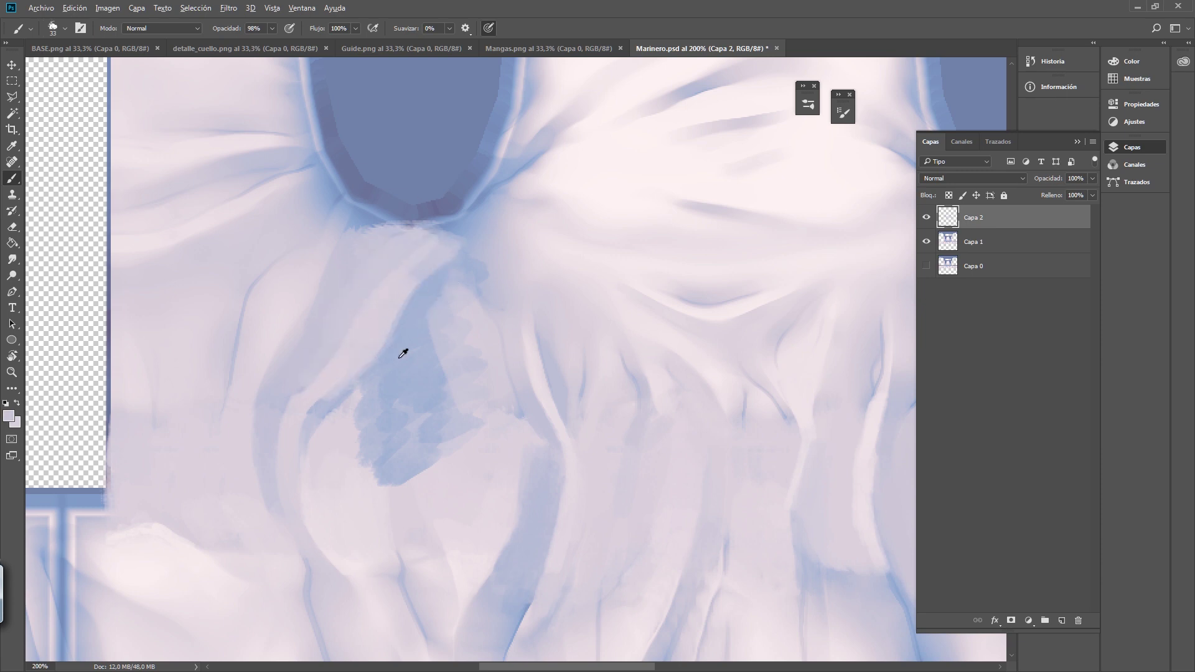
- Paint a blue shadow edge beneath the light diagonal fold and blend the remaining blue patch into the pale cloth
left_click(330, 410, "alt")
left_click_drag(318, 420, 409, 325)
key("x")
mouse_move(376, 395)
left_mouse_down()
mouse_move(436, 331)
mouse_move(379, 443)
mouse_move(459, 427)
mouse_move(376, 430)
mouse_move(467, 359)
left_mouse_up()
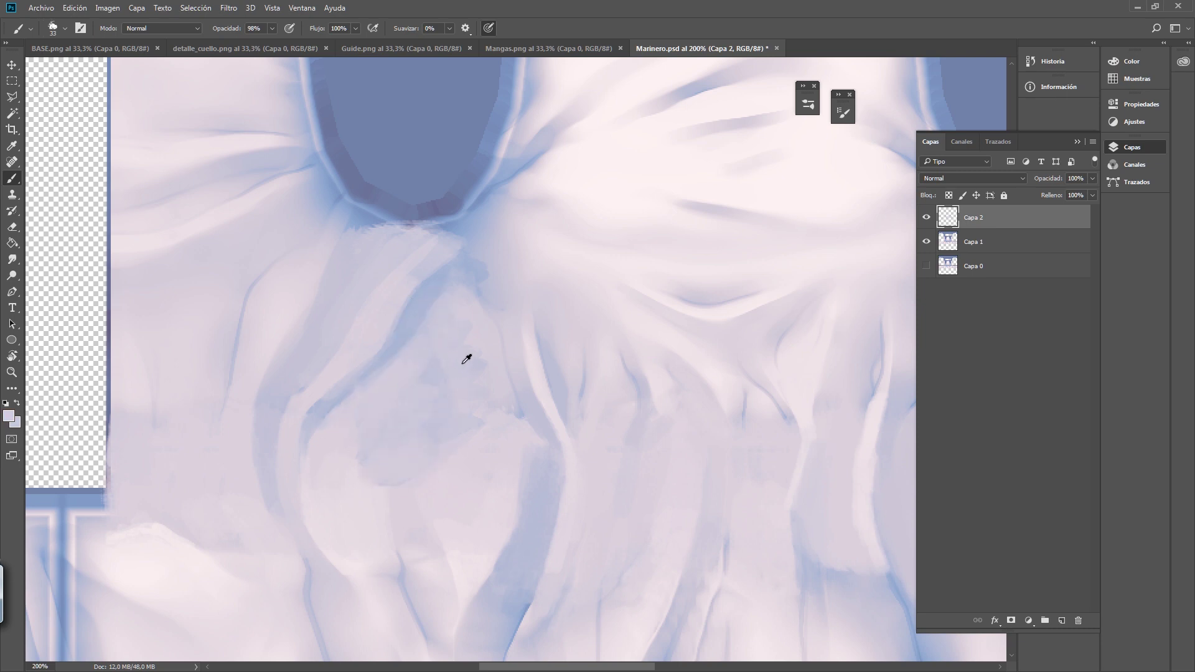
left_click(478, 334, "alt")
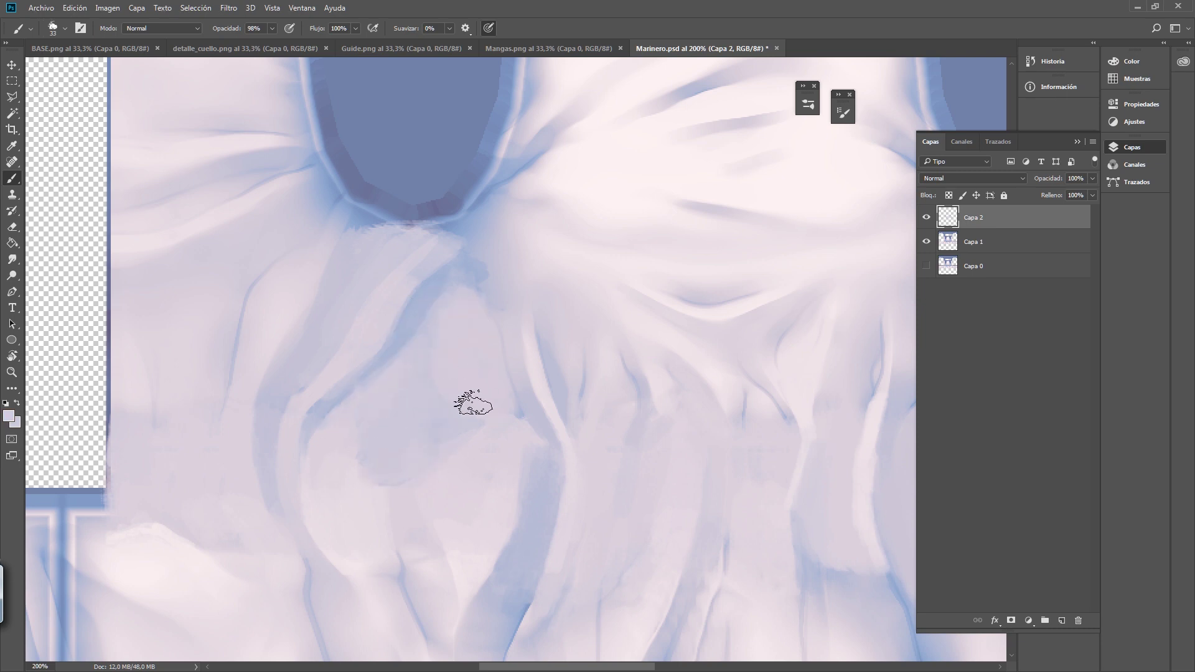
- Add a short curved blue fold below the left armhole with a 27 px brush and lighten the cloth to its left
left_click(422, 307, "alt")
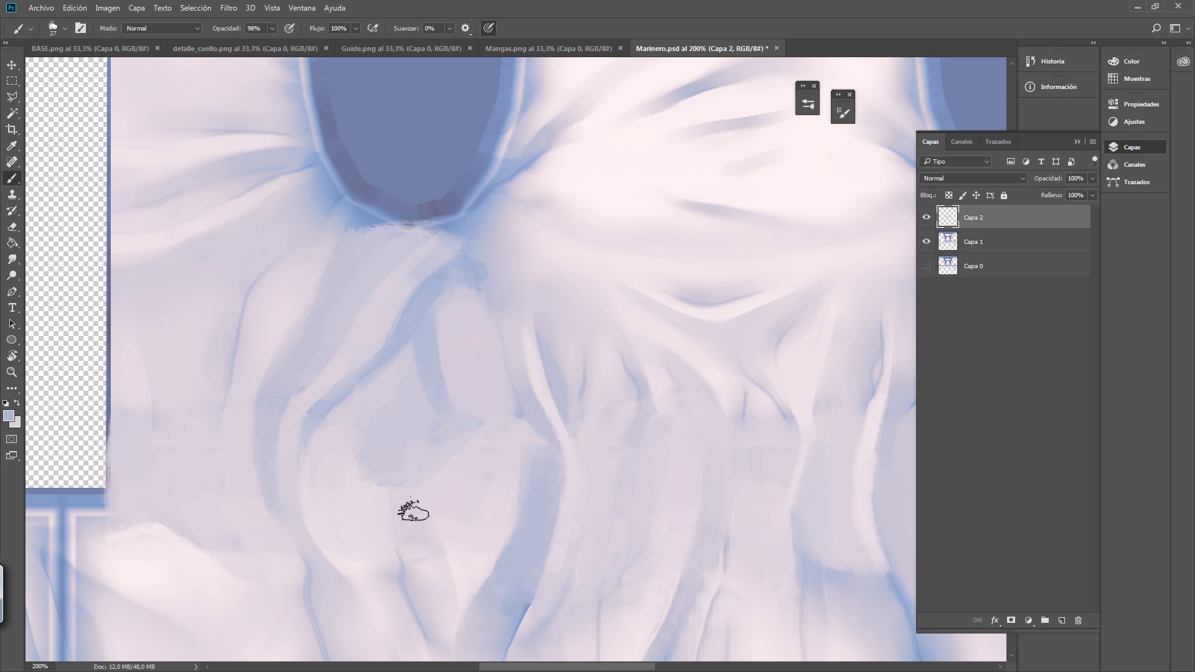
left_click_drag(412, 511, 410, 506, "ctrl")
key("x")
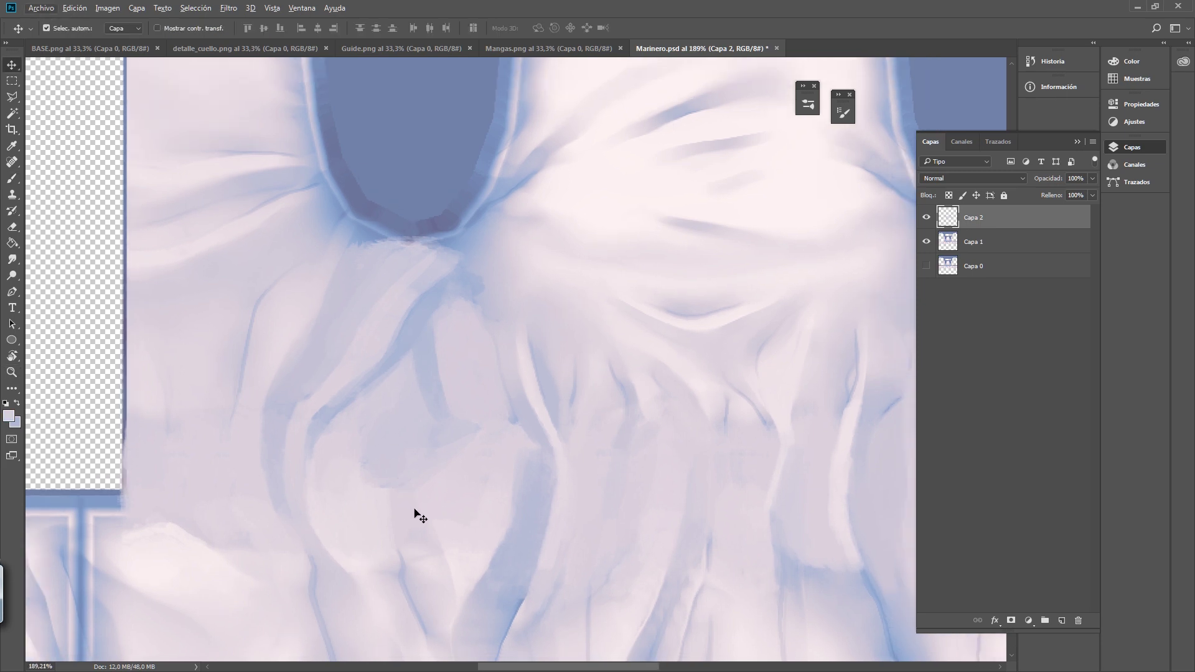
key("n")
left_click(453, 536)
key("x")
left_click(405, 518, "alt")
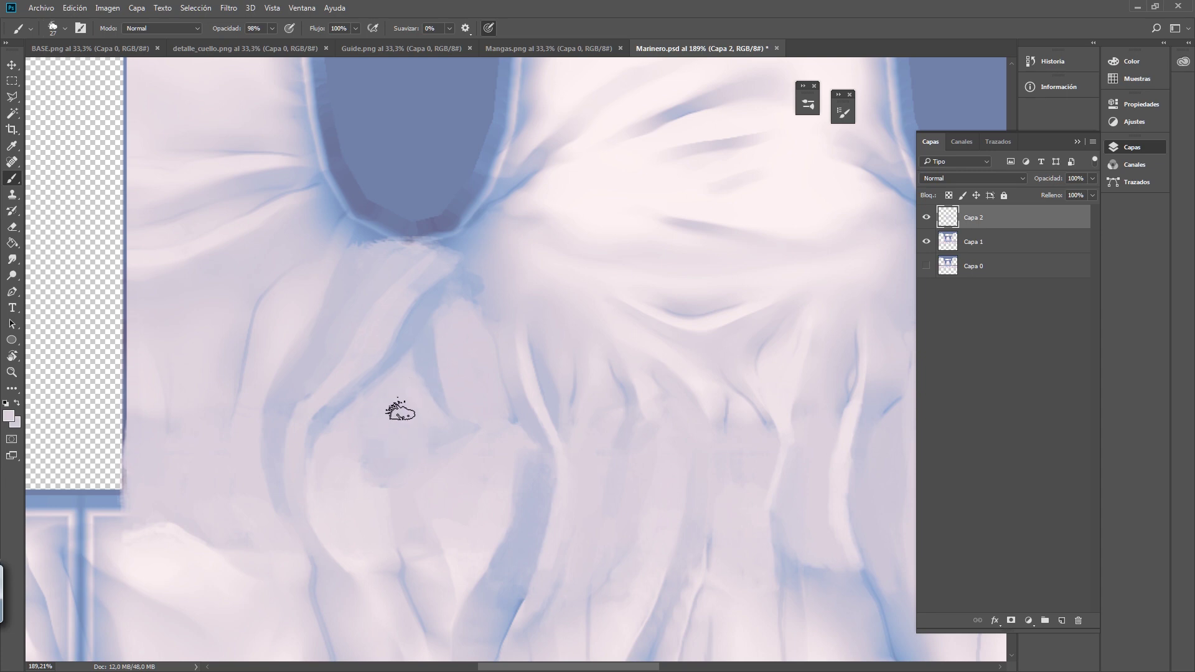
- Blend the rough fold ends along the lower edge of the left armhole with sampled lilac and blue tones
left_click(490, 245, "alt")
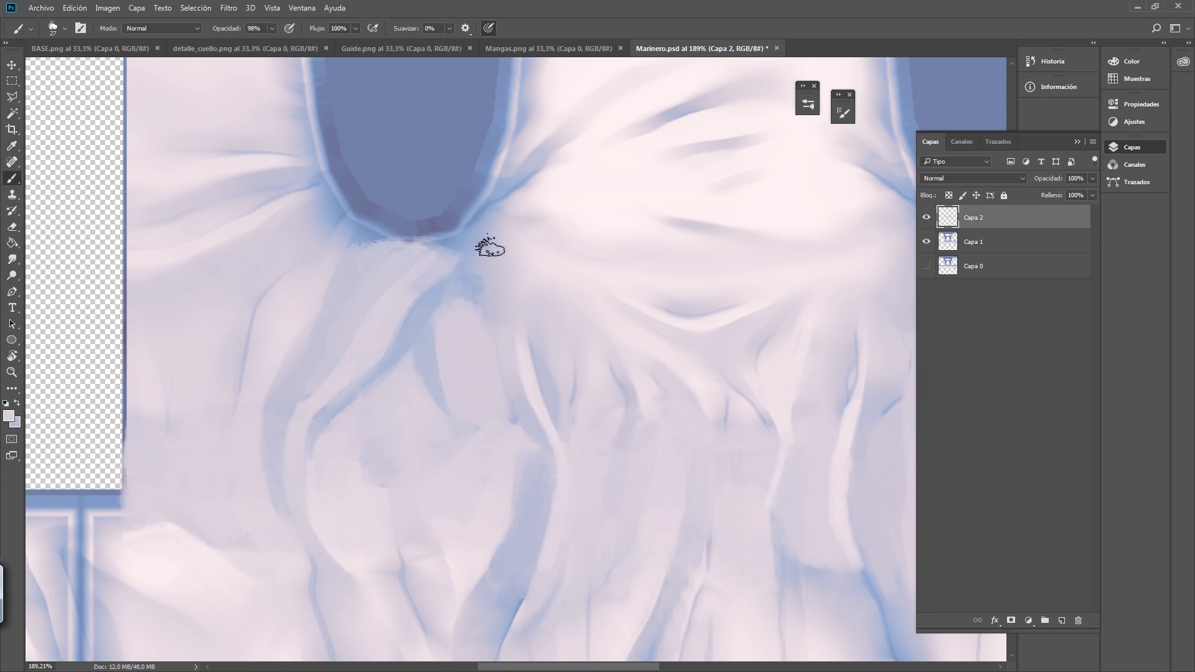
key("x")
mouse_move(469, 240)
left_mouse_down()
mouse_move(480, 274)
mouse_move(443, 290)
left_mouse_up()
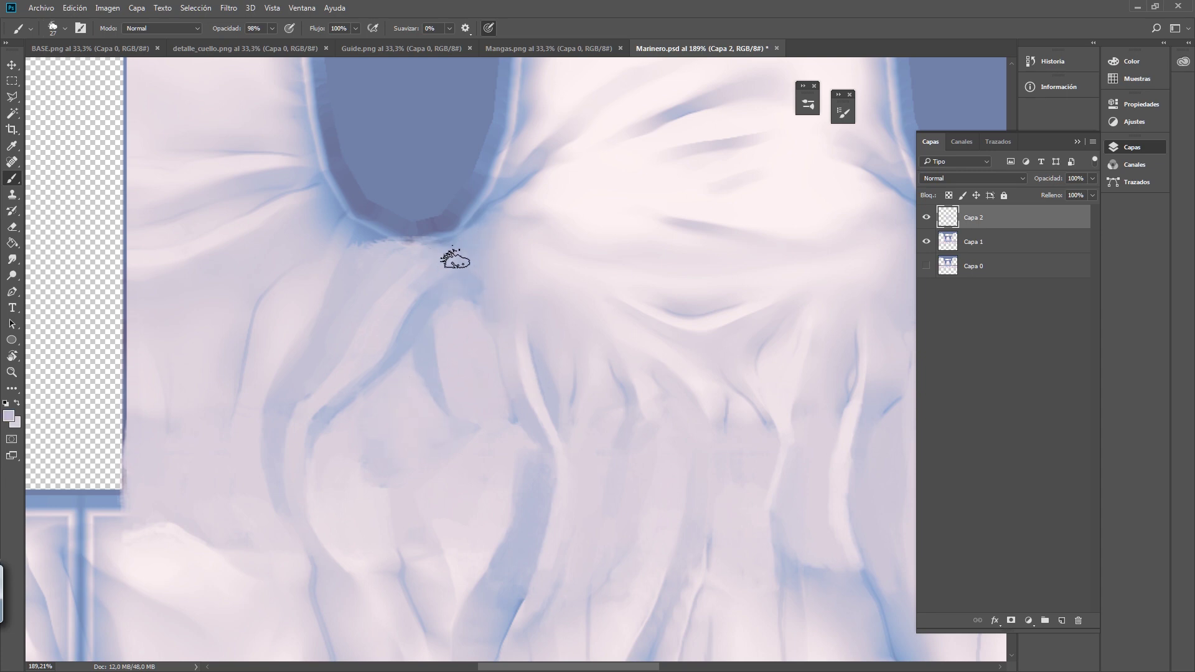
left_click(362, 234, "alt")
mouse_move(390, 249)
left_mouse_down()
mouse_move(395, 263)
mouse_move(356, 249)
mouse_move(391, 272)
mouse_move(368, 261)
mouse_move(382, 248)
left_mouse_up()
key("x")
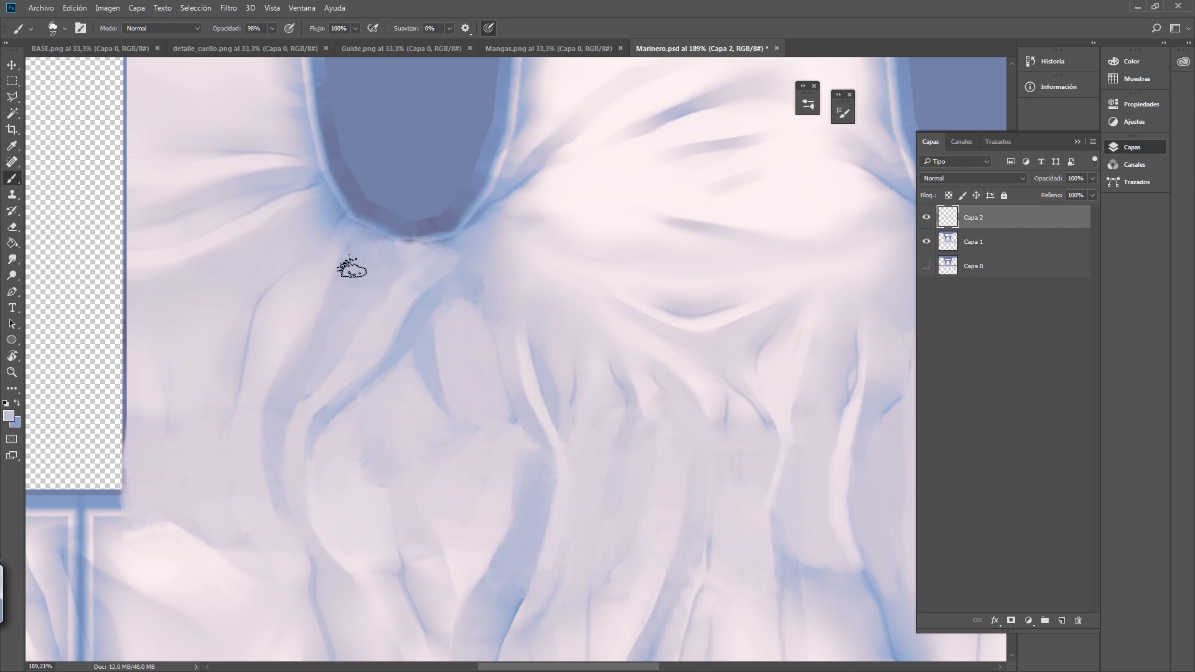
- Smooth the upper part of the light diagonal fold below the left armhole with a sampled pale colour
key("x")
left_click(394, 299, "alt")
mouse_move(395, 290)
left_mouse_down()
mouse_move(406, 280)
mouse_move(390, 301)
left_mouse_up()
key("z")
left_click(386, 296, "alt")
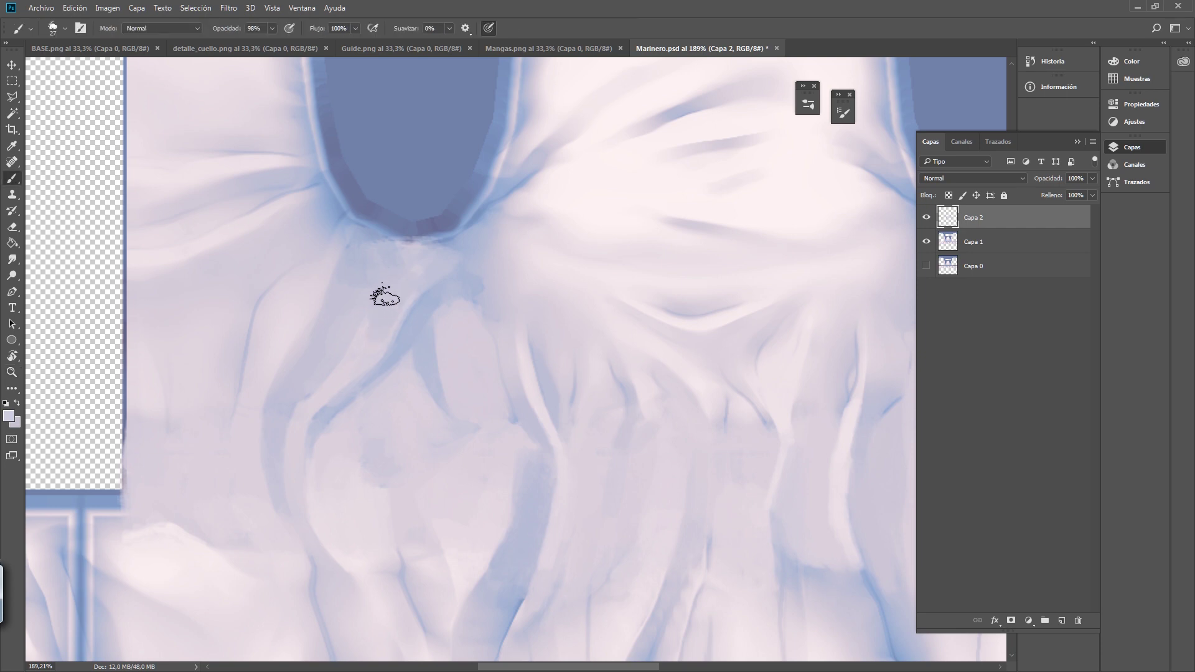
- Soften the remaining rough strokes directly beneath the left armhole by alternating sampled blue and pale colours
left_click(344, 224, "alt")
key("x")
mouse_move(336, 250)
left_mouse_down()
mouse_move(341, 284)
mouse_move(398, 261)
mouse_move(381, 256)
left_mouse_up()
left_click(363, 228, "alt")
key("x")
left_click(392, 289, "alt")
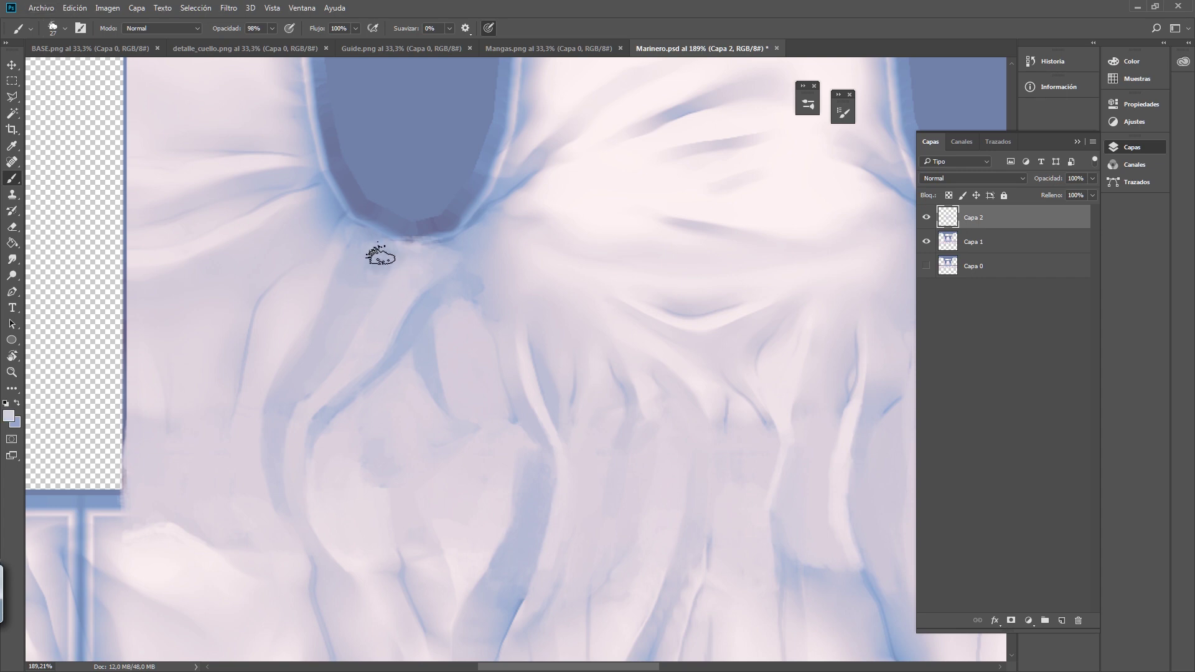
key("x")
left_click(481, 241, "alt")
- Set the brush smoothing to 62% and widen the long light waist fold right of centre with a 19 px brush
scroll(534, 274, "down", 5, "alt")
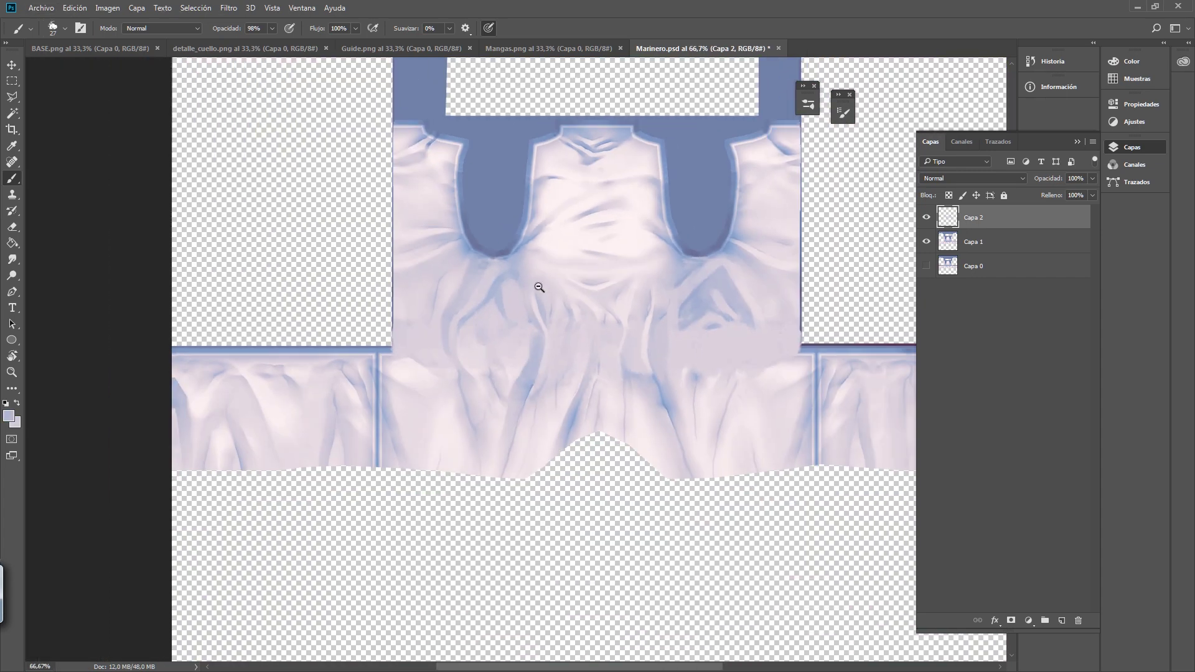
scroll(529, 298, "up", 6, "alt")
left_click(597, 274, "alt")
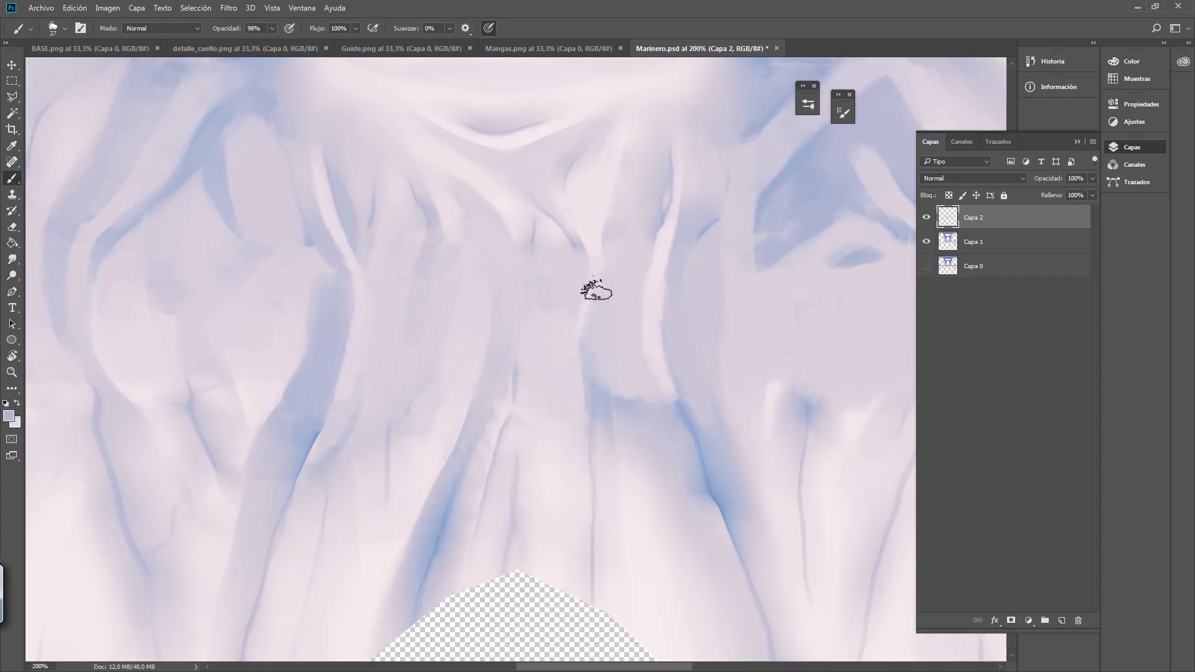
right_click_drag(596, 287, 574, 293, "alt")
key("x")
left_click_drag(483, 43, 486, 44)
key("x")
right_click_drag(662, 241, 676, 234, "alt")
mouse_move(679, 147)
left_mouse_down()
mouse_move(664, 272)
mouse_move(706, 461)
left_mouse_up()
key("ctrl+z")
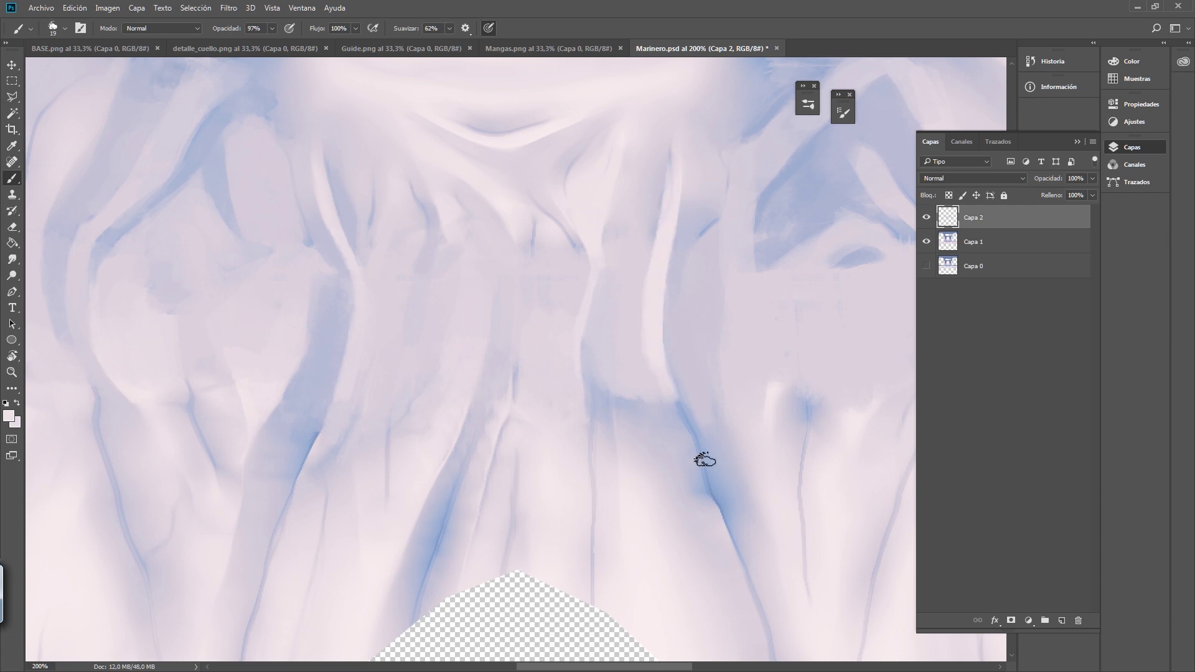
- Paint long light strokes extending the central bodice folds down into the waist
left_click_drag(619, 152, 600, 435)
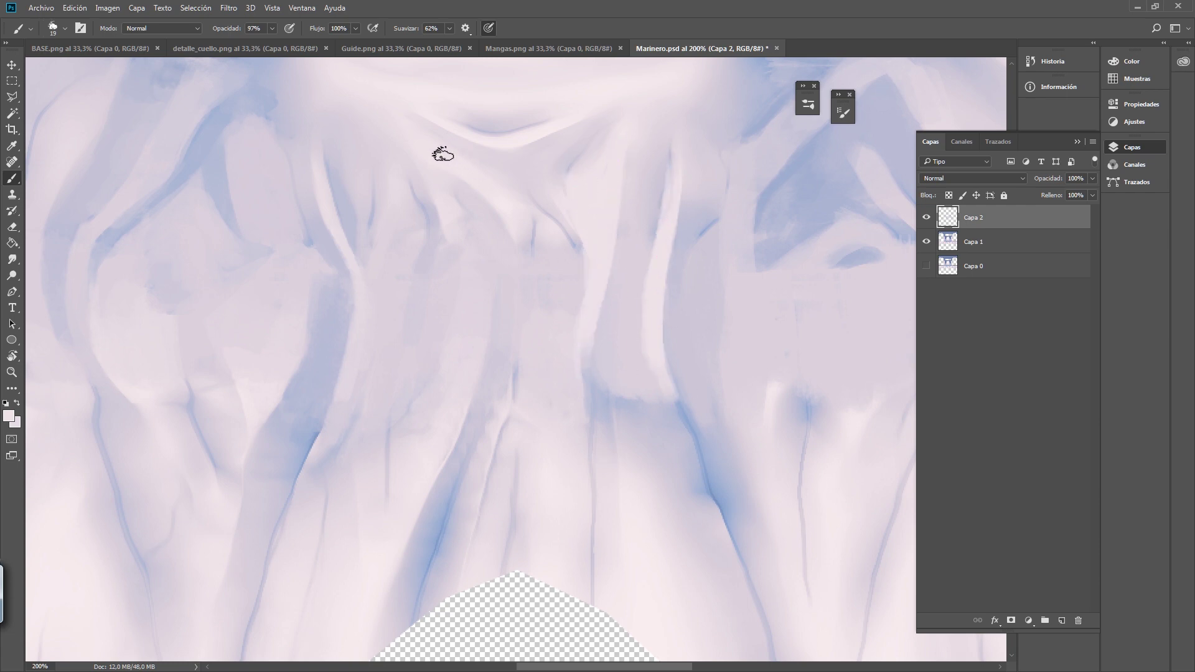
left_click_drag(466, 156, 531, 291)
left_click_drag(519, 209, 541, 389)
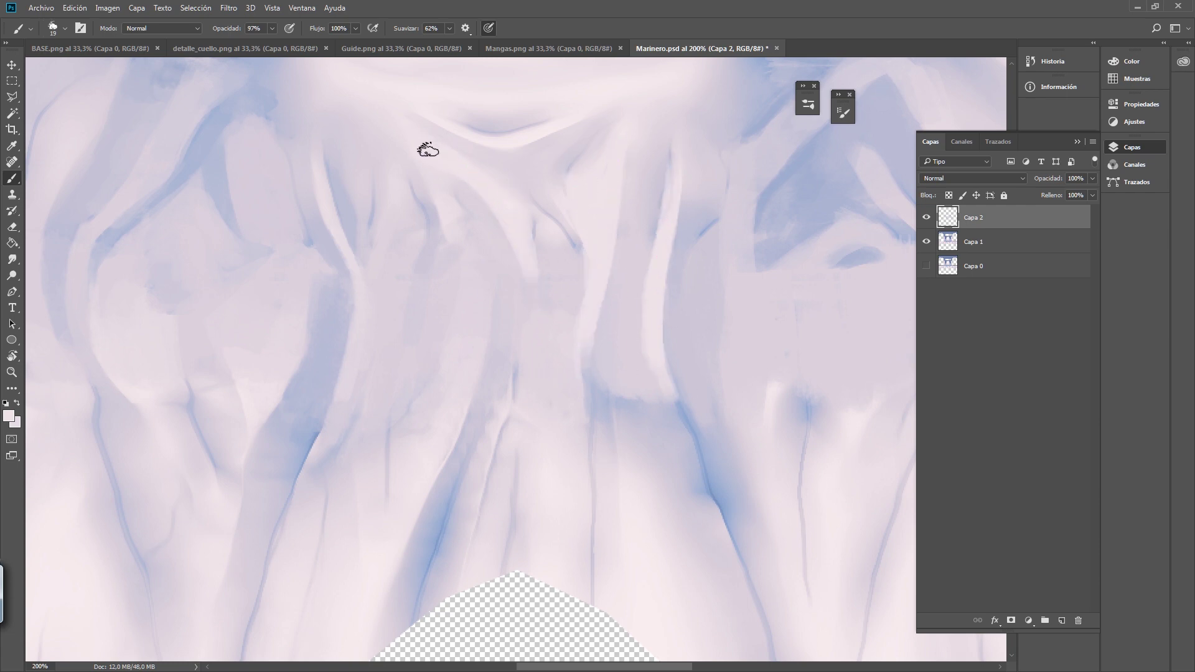
- Paint a light fold left of the bodice centre and shade the waist gap right of centre with a sampled blue
left_click_drag(438, 183, 456, 248)
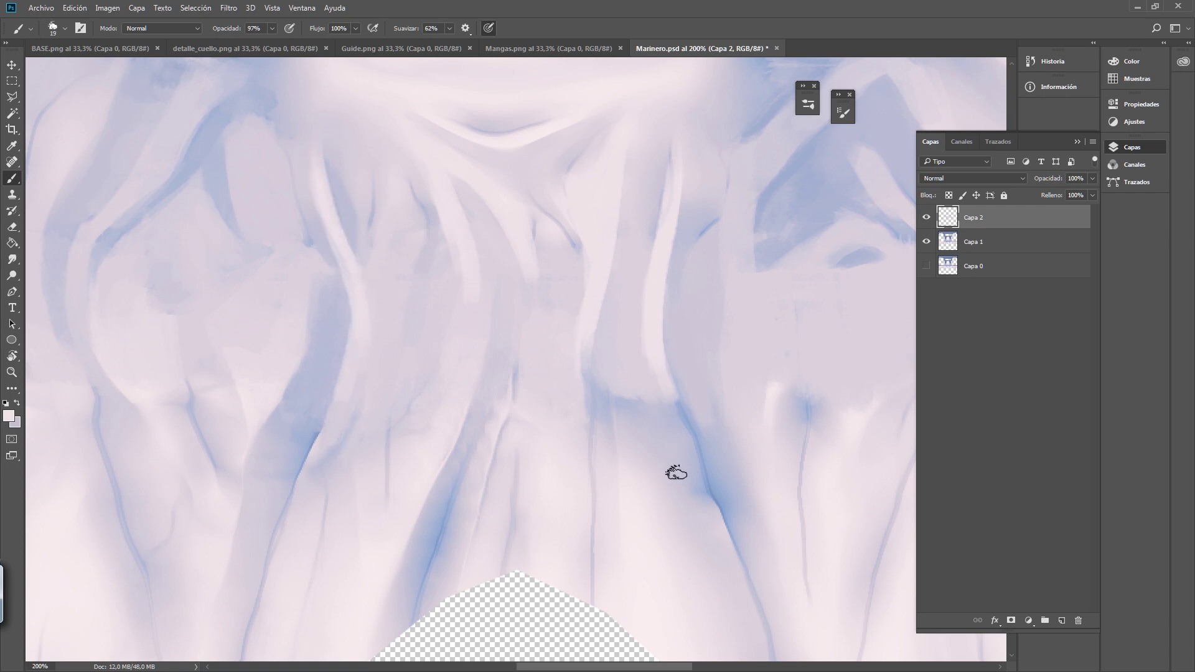
left_click(671, 425, "alt")
mouse_move(587, 246)
left_mouse_down()
mouse_move(623, 387)
mouse_move(598, 235)
left_mouse_up()
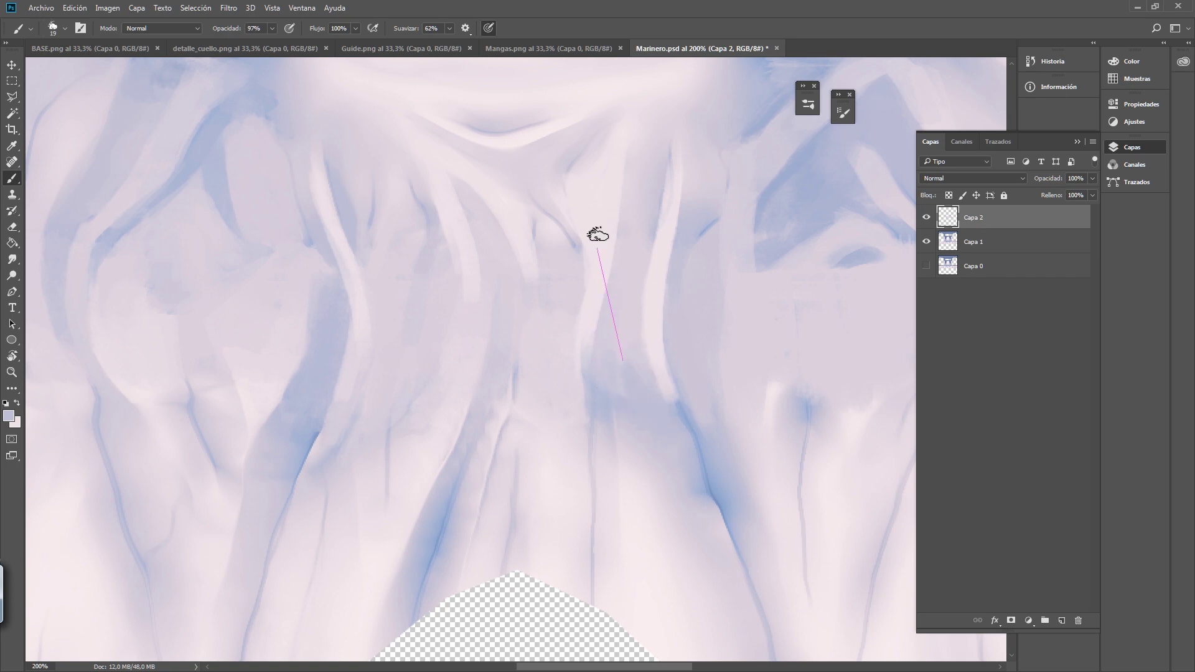
left_click_drag(651, 487, 609, 281)
key("ctrl+z")
left_click_drag(643, 454, 620, 379)
scroll(420, 233, "down", 3, "alt")
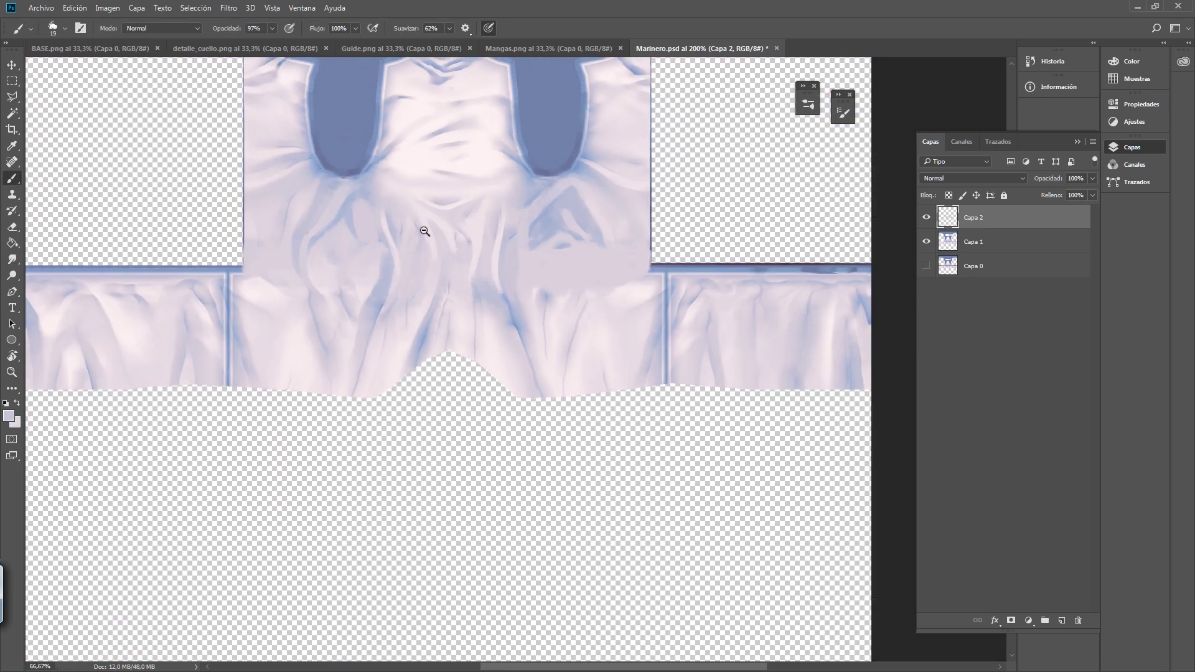
scroll(555, 260, "up", 2, "alt")
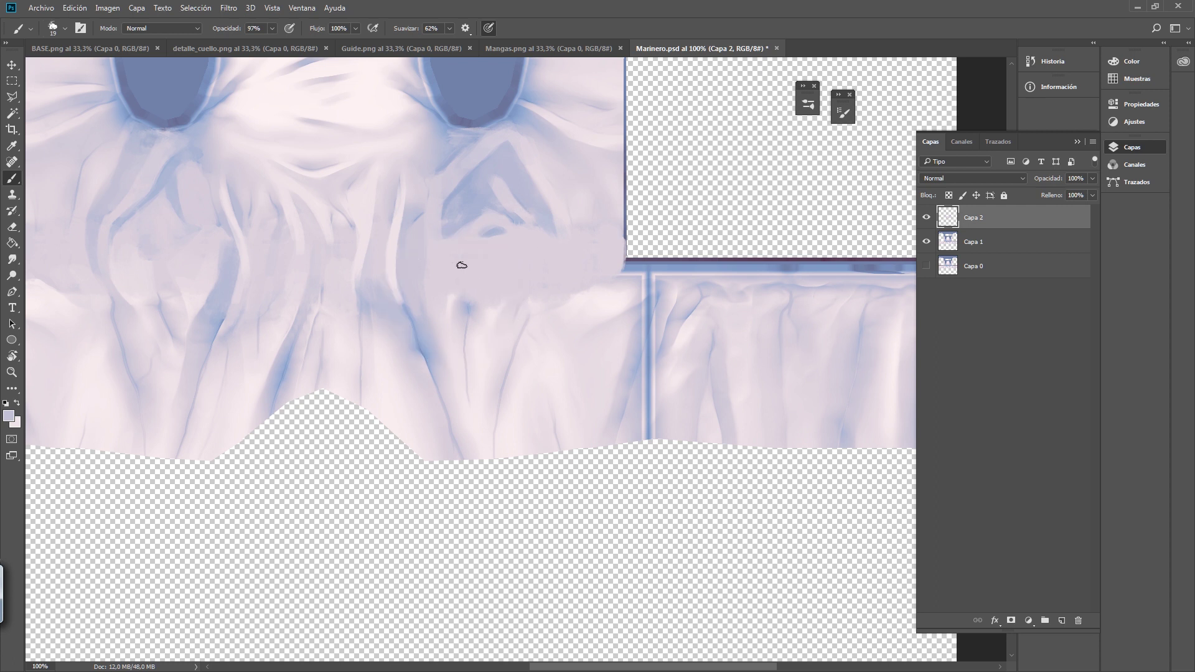
- Set the brush to 43% opacity, 53% flow and 0% smoothing
left_click(355, 29)
left_click(330, 43)
left_click(272, 29)
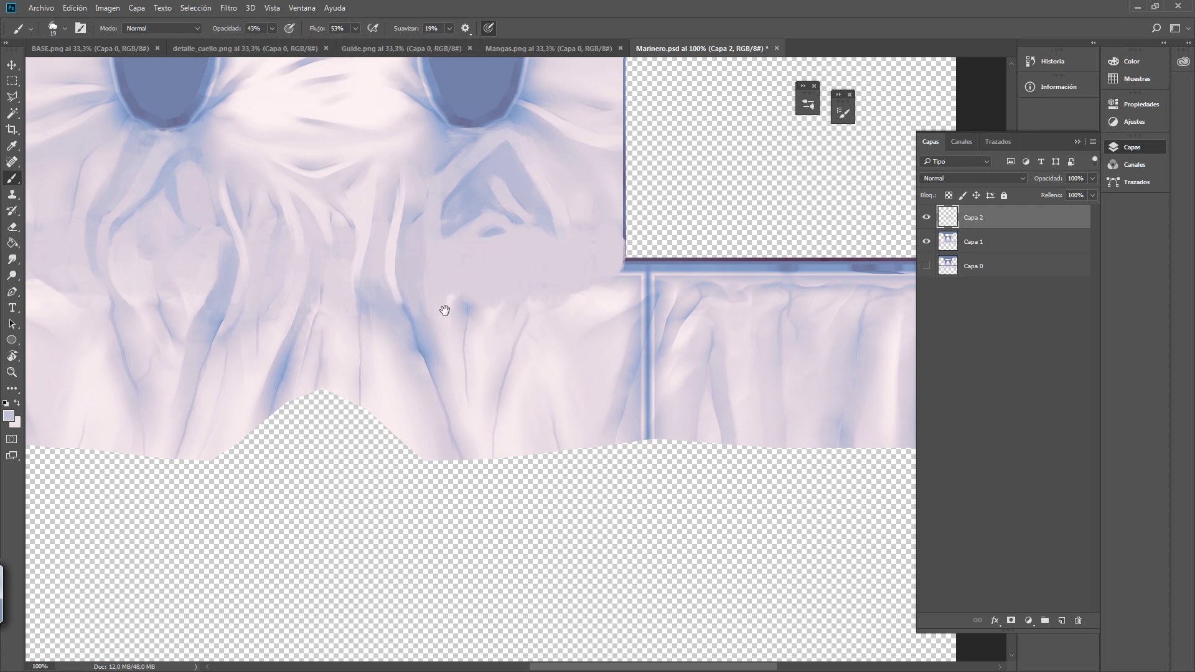
scroll(442, 307, "up", 2, "alt")
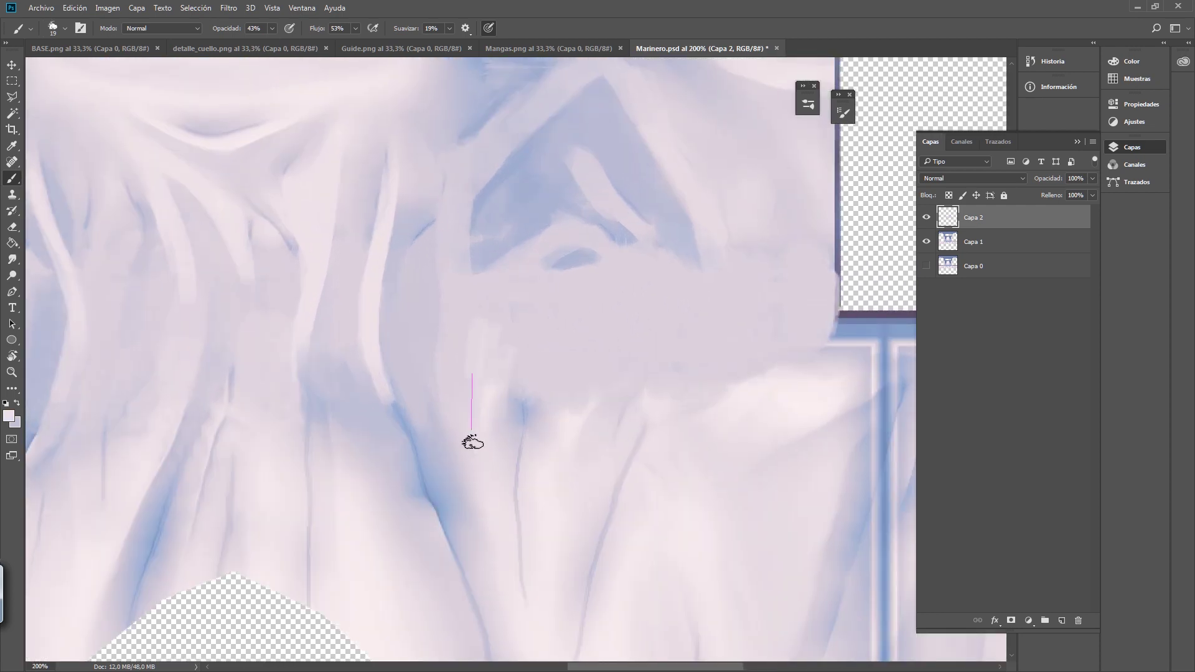
left_click(449, 28)
left_click_drag(450, 43, 425, 56)
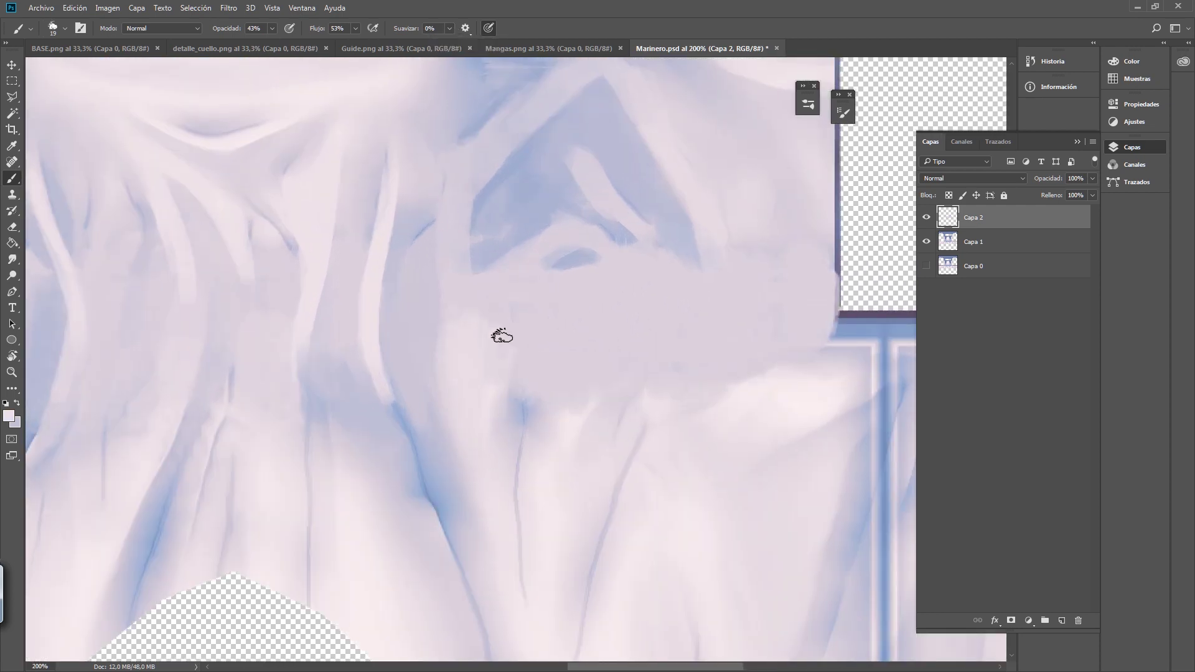
- Paint light and blue folds across the plain waist area below the right armhole, extending the triangular shadow downward with sampled blue
left_click_drag(510, 378, 505, 430)
key("x")
left_click_drag(509, 335, 513, 474)
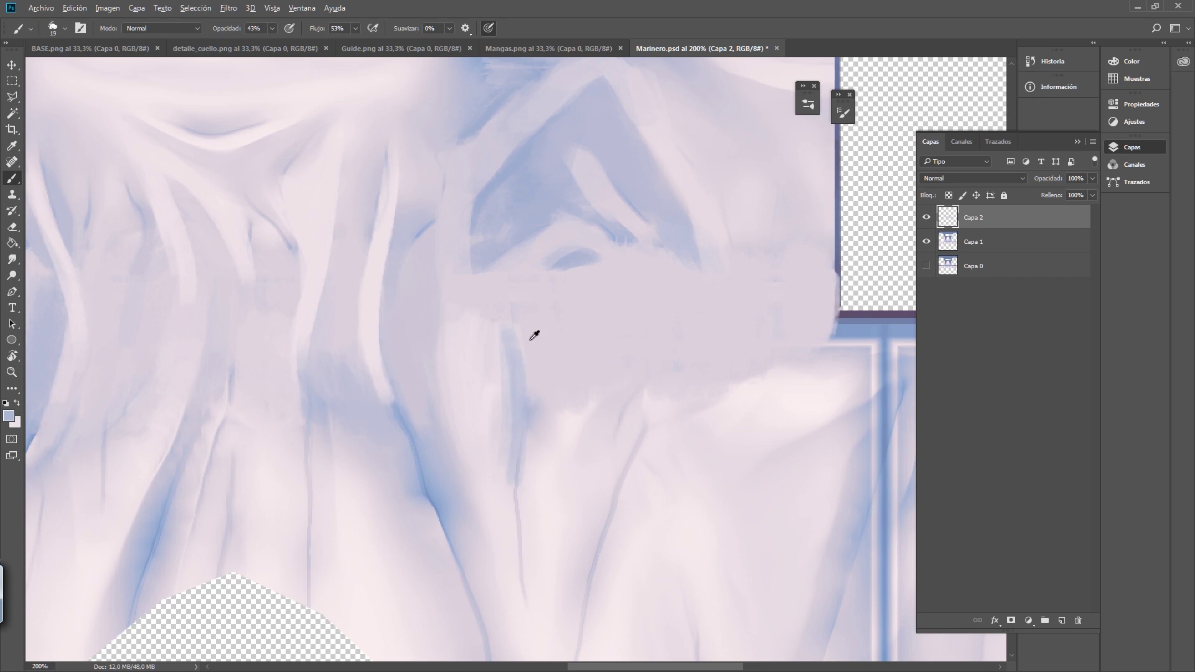
left_click(531, 339, "alt")
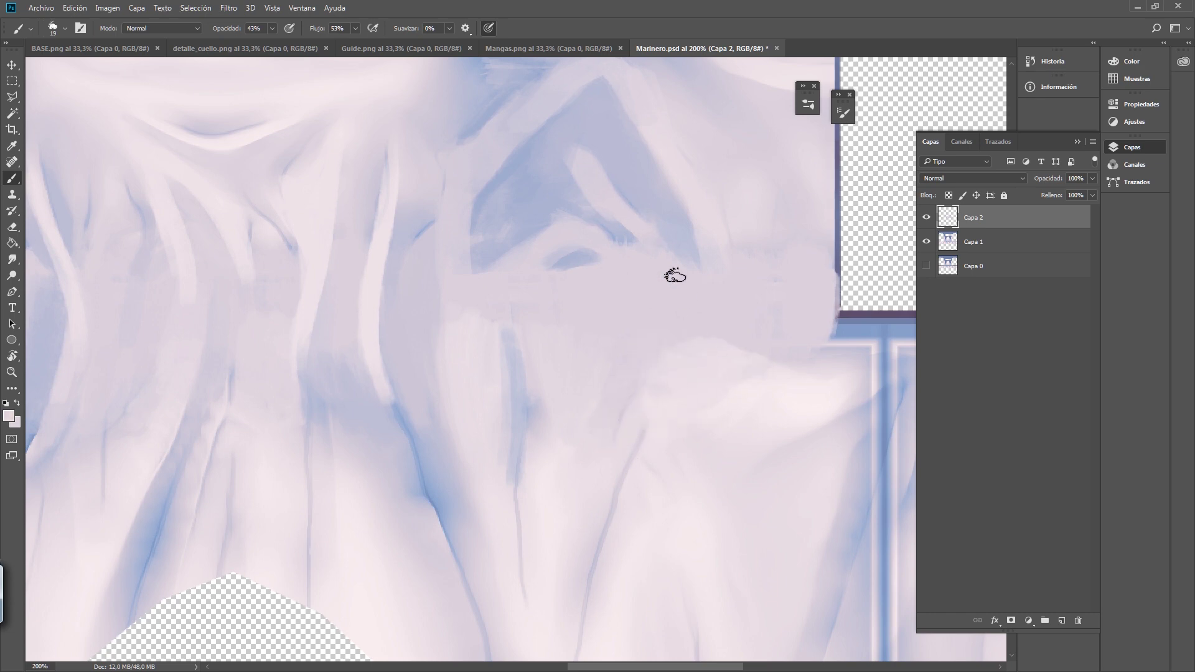
left_click(676, 235, "alt")
left_click_drag(677, 238, 701, 328)
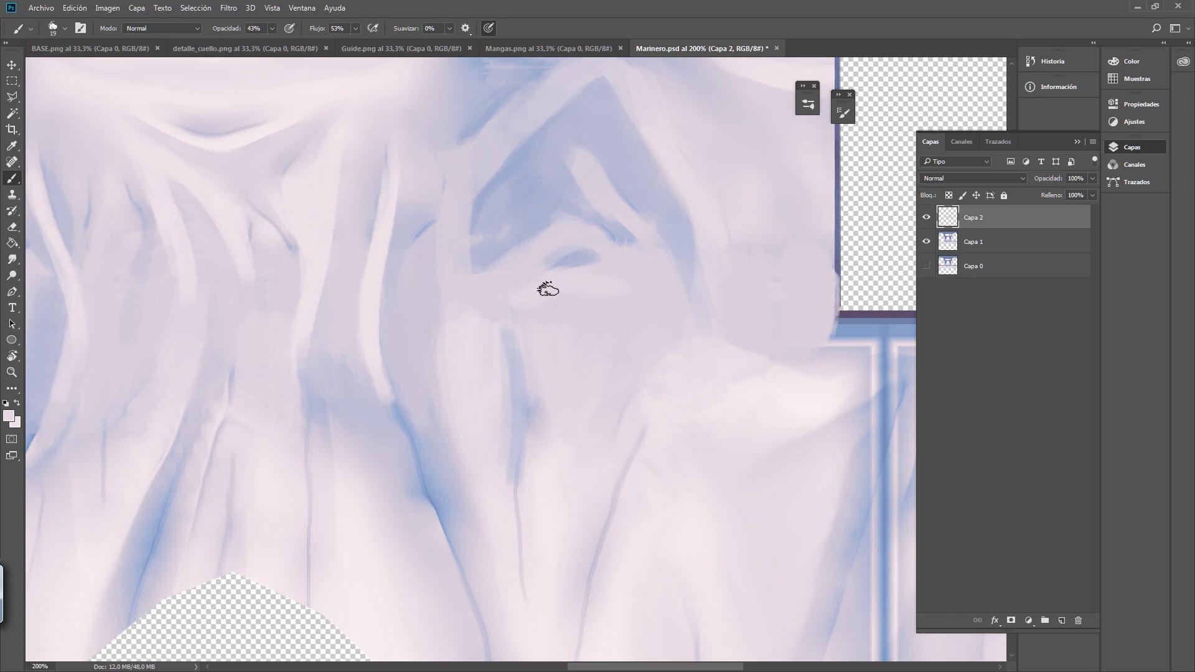
- Paint small curved folds beneath the right armhole's shadow, alternating sampled pale and blue strokes with a smaller brush
left_click(530, 205, "alt")
left_click_drag(577, 288, 525, 313)
key("x")
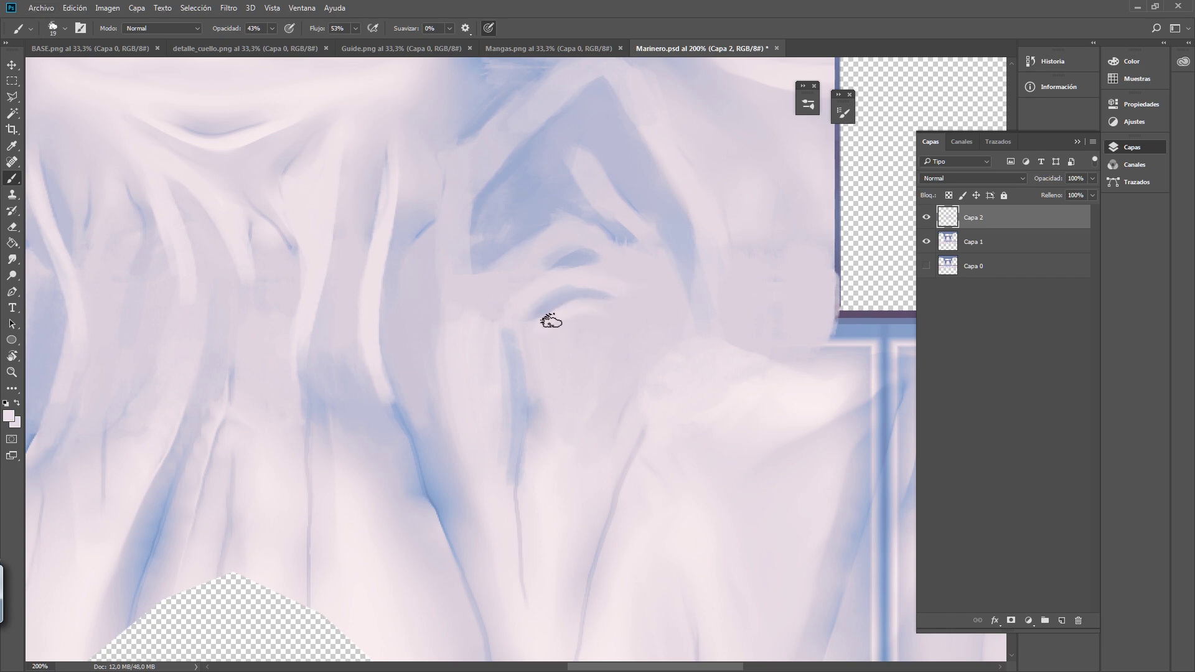
right_click_drag(566, 319, 562, 317, "alt")
left_click_drag(558, 307, 547, 322)
right_click_drag(570, 323, 566, 323, "alt")
left_click_drag(551, 315, 572, 306)
left_click(400, 435, "alt")
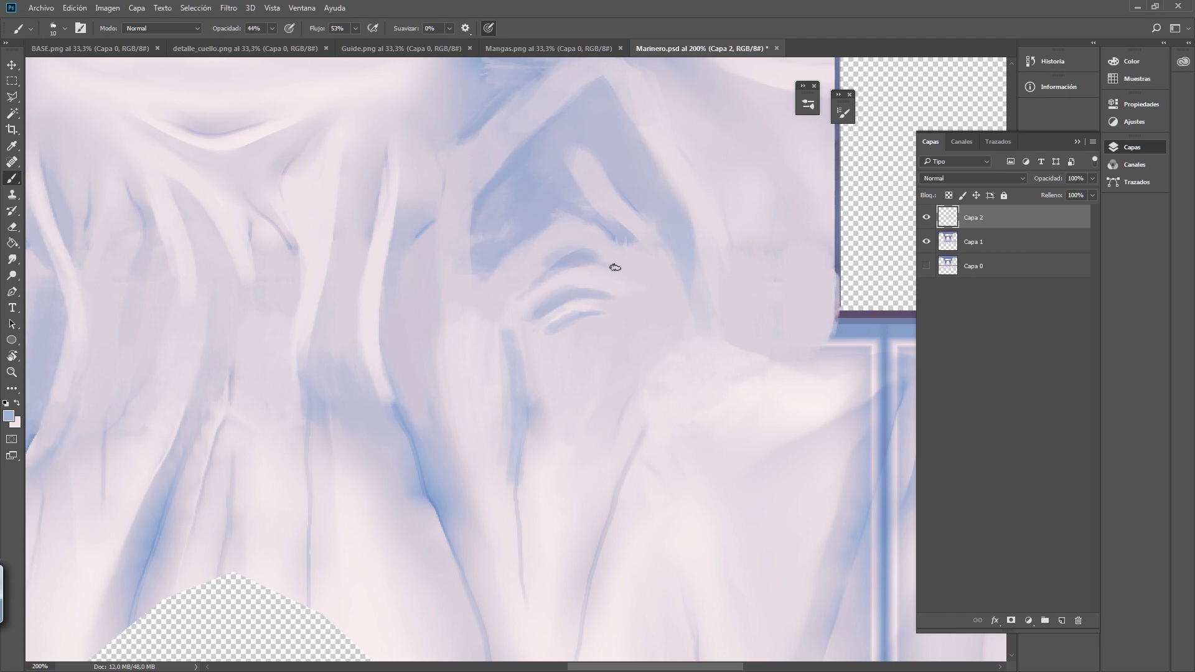
scroll(539, 321, "left", 3, "ctrl")
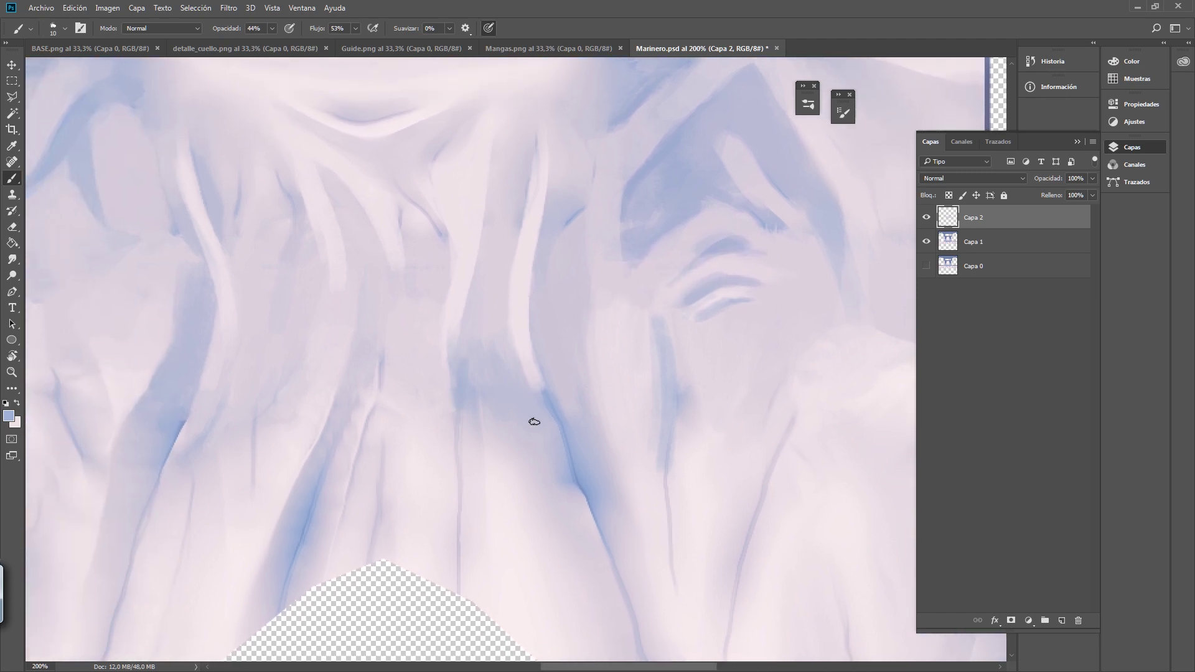
scroll(515, 347, "left", 3, "ctrl")
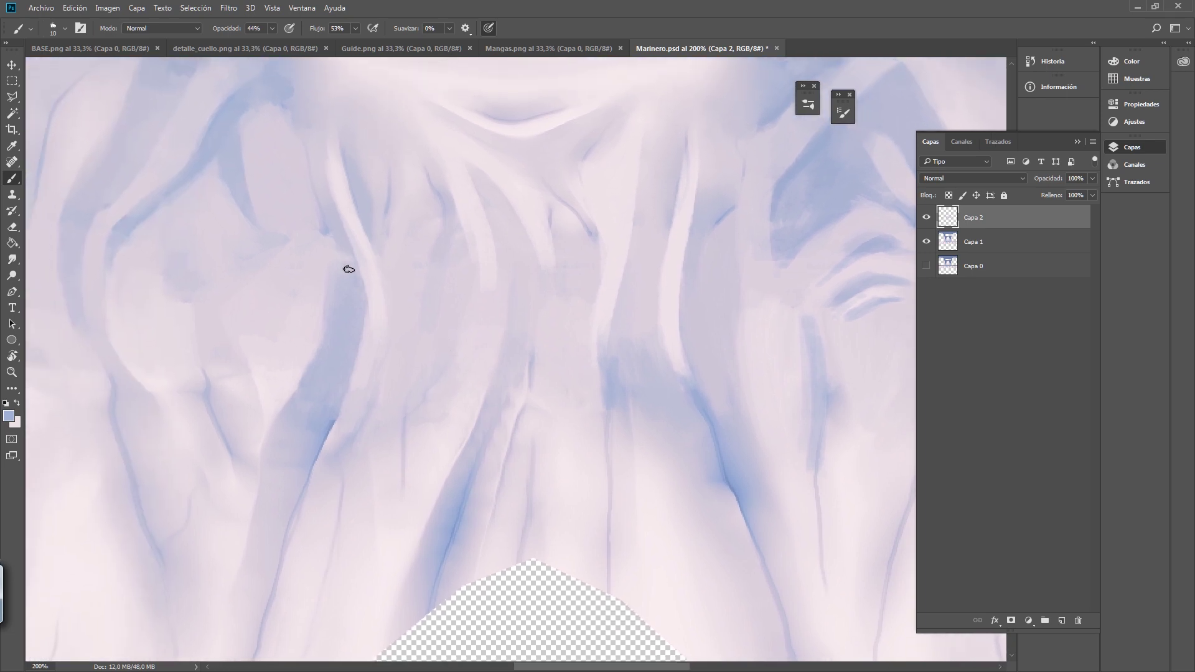
scroll(329, 261, "left", 3, "ctrl")
scroll(395, 275, "up", 1)
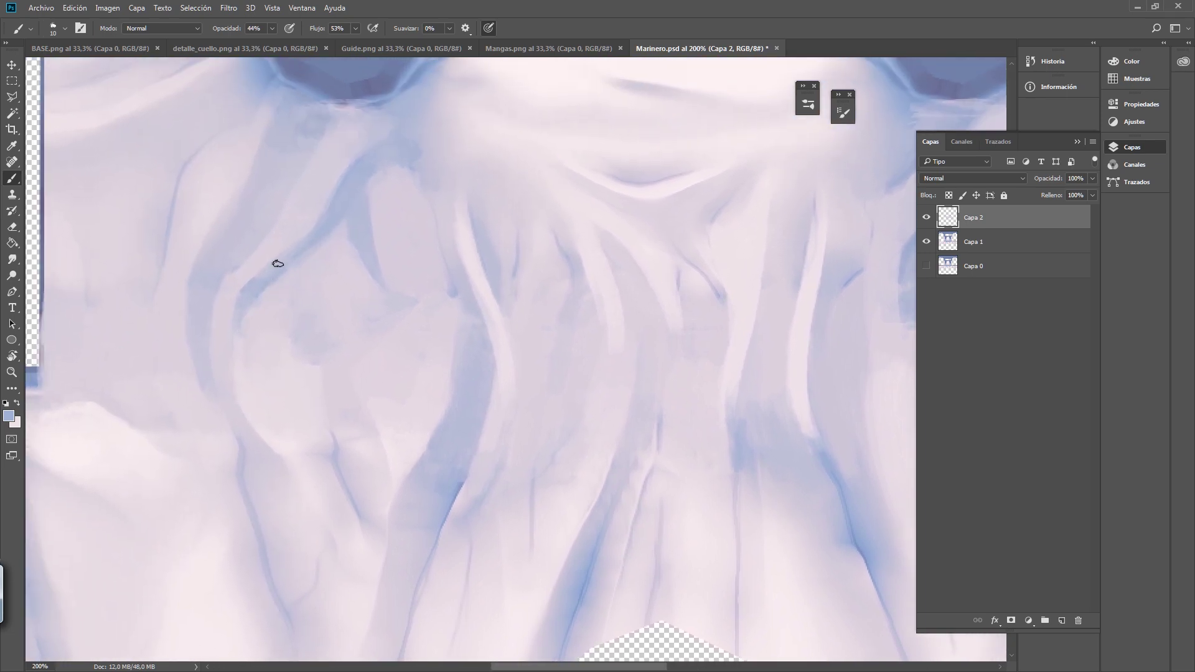
left_click(431, 220, "alt")
left_click(434, 221, "alt")
left_click(547, 274, "ctrl")
left_click(546, 274, "ctrl")
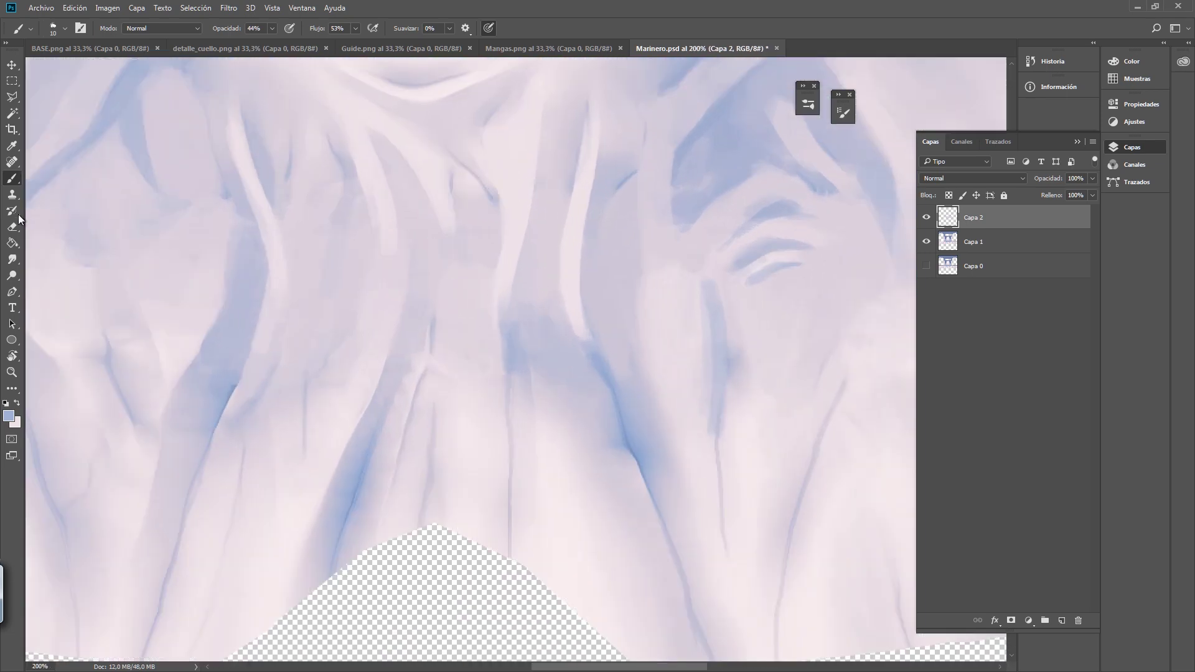
- Blend the triangular shadow and small curved folds below the right armhole using the Smudge tool at 50% strength
left_click(13, 259)
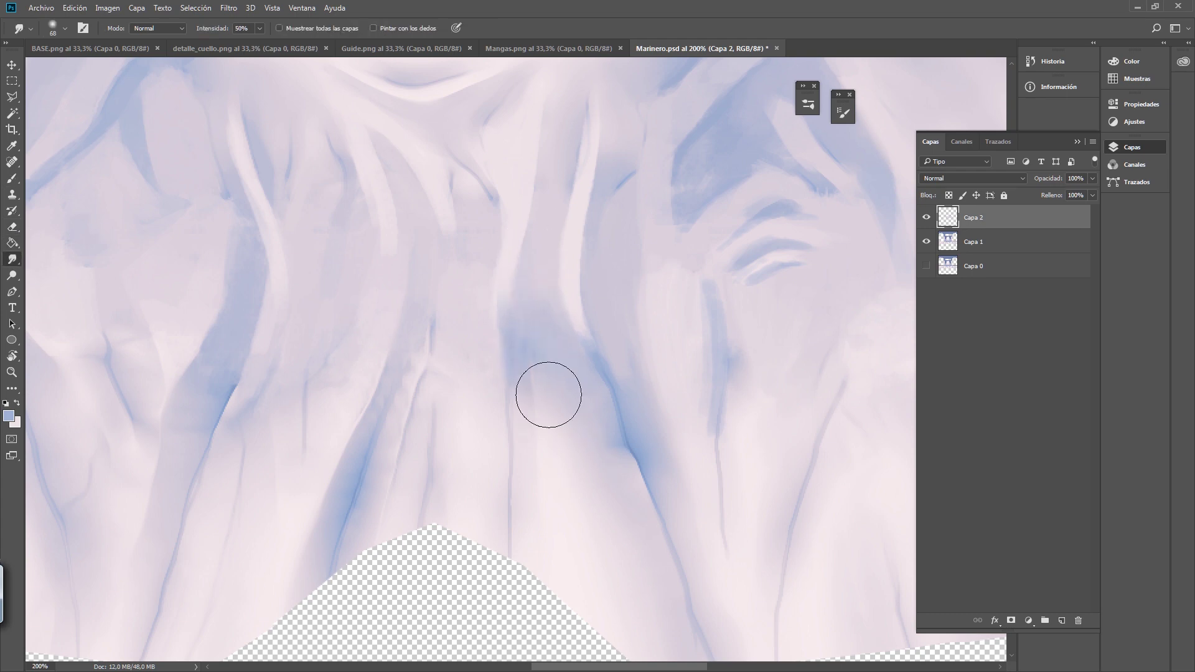
left_click_drag(678, 179, 612, 269)
left_click_drag(660, 243, 627, 299)
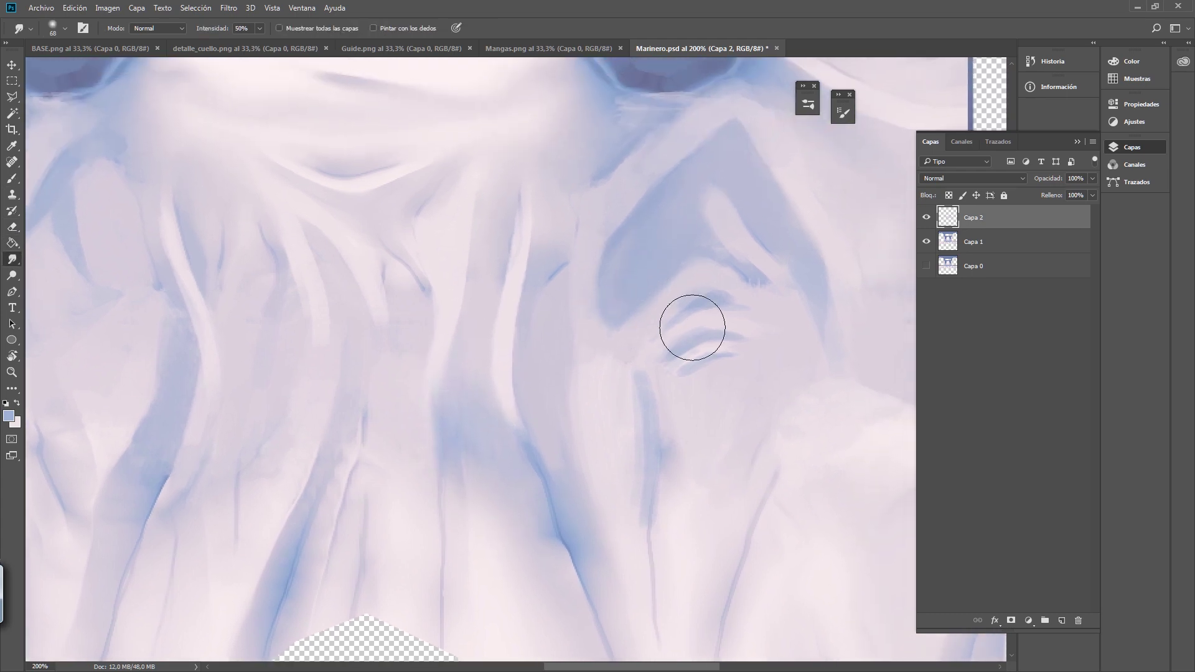
left_click_drag(692, 327, 622, 424)
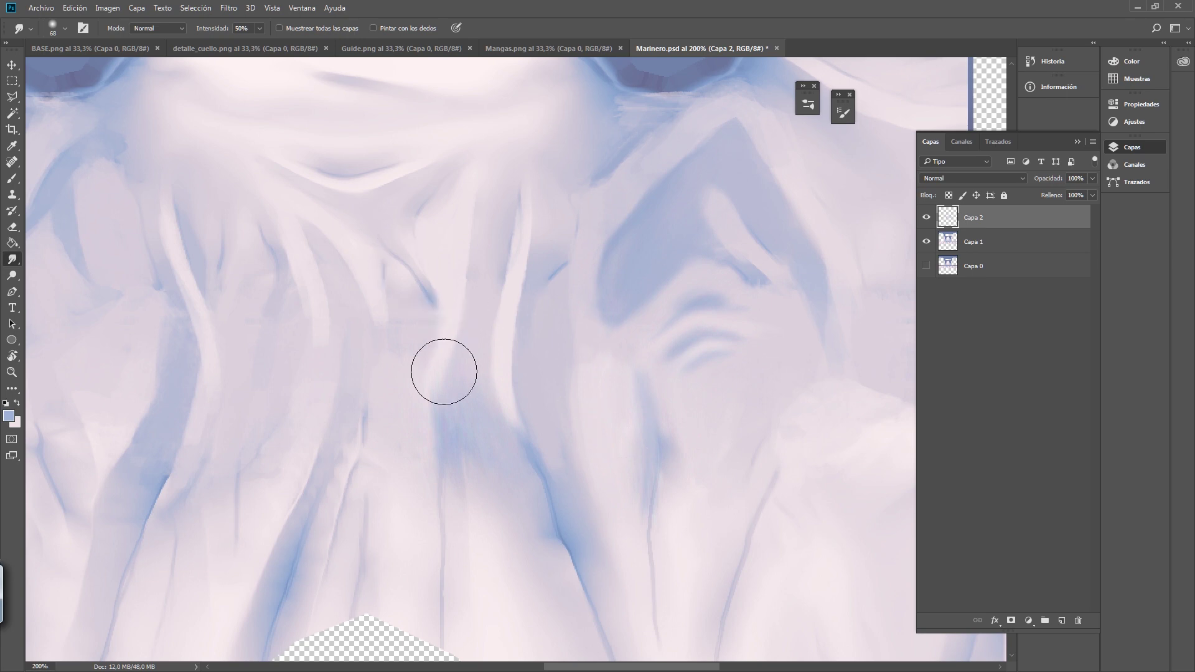
- Smudge the central waist folds and the blue shadow right of centre into smooth vertical transitions
mouse_move(433, 333)
left_mouse_down()
mouse_move(438, 301)
mouse_move(365, 262)
mouse_move(373, 239)
left_mouse_up()
scroll(438, 278, "down", 1)
scroll(438, 277, "left", 2, "ctrl")
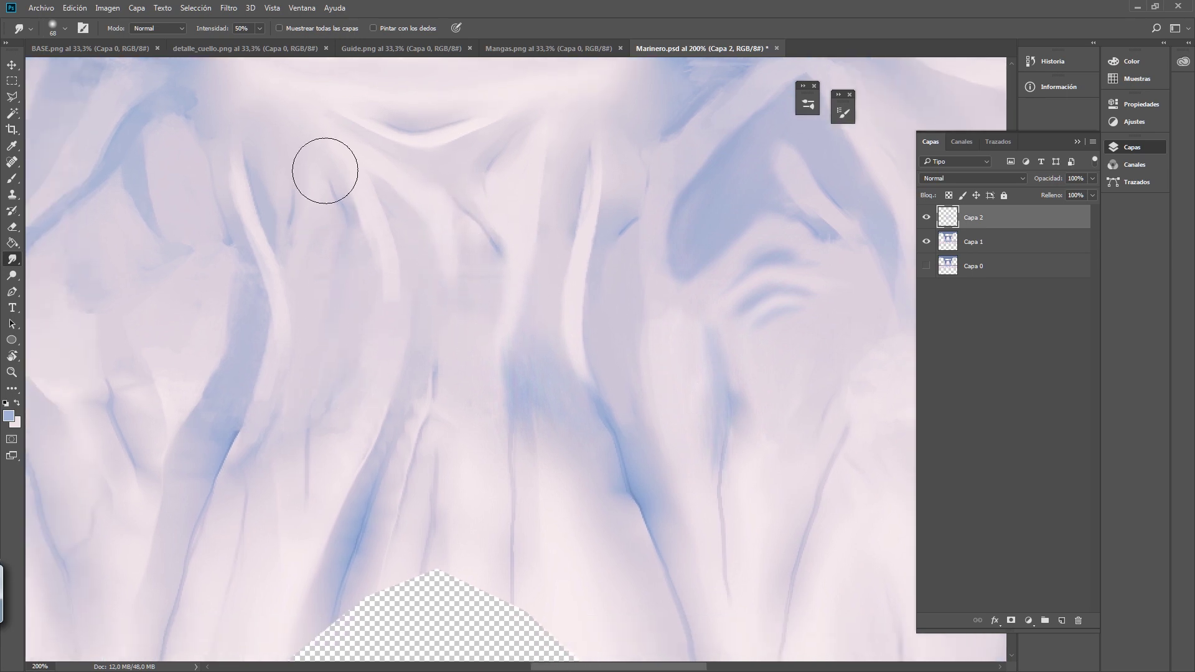
mouse_move(424, 384)
left_mouse_down()
mouse_move(436, 280)
mouse_move(431, 371)
mouse_move(402, 455)
left_mouse_up()
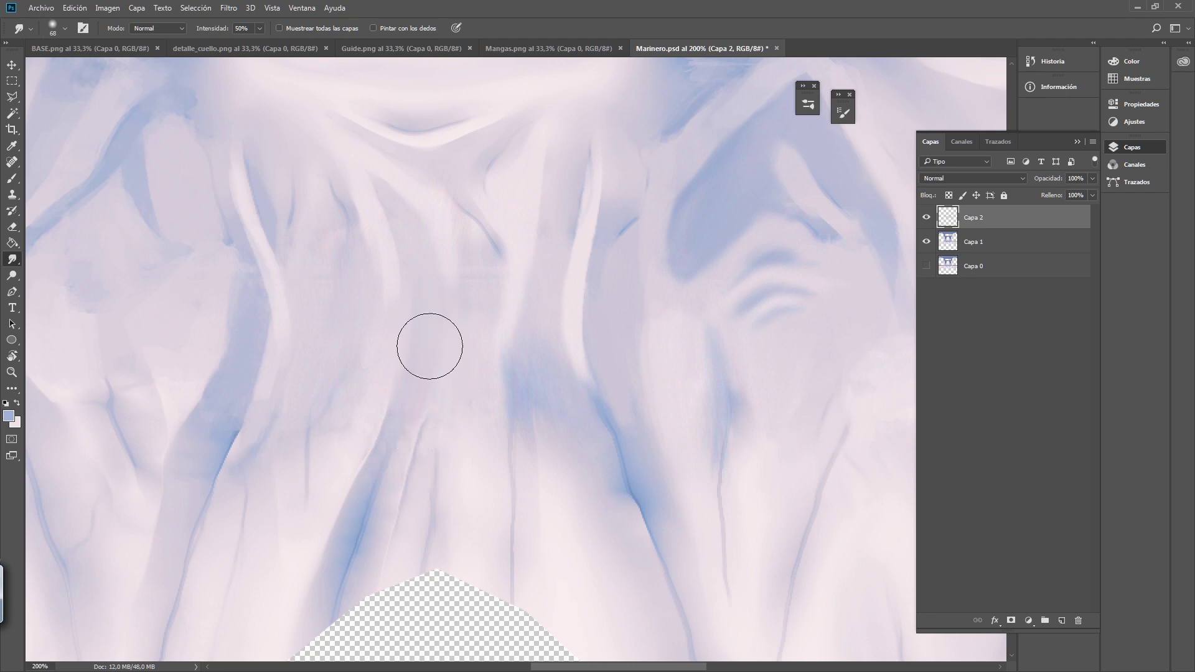
mouse_move(411, 349)
left_mouse_down()
mouse_move(576, 518)
mouse_move(526, 285)
mouse_move(586, 516)
left_mouse_up()
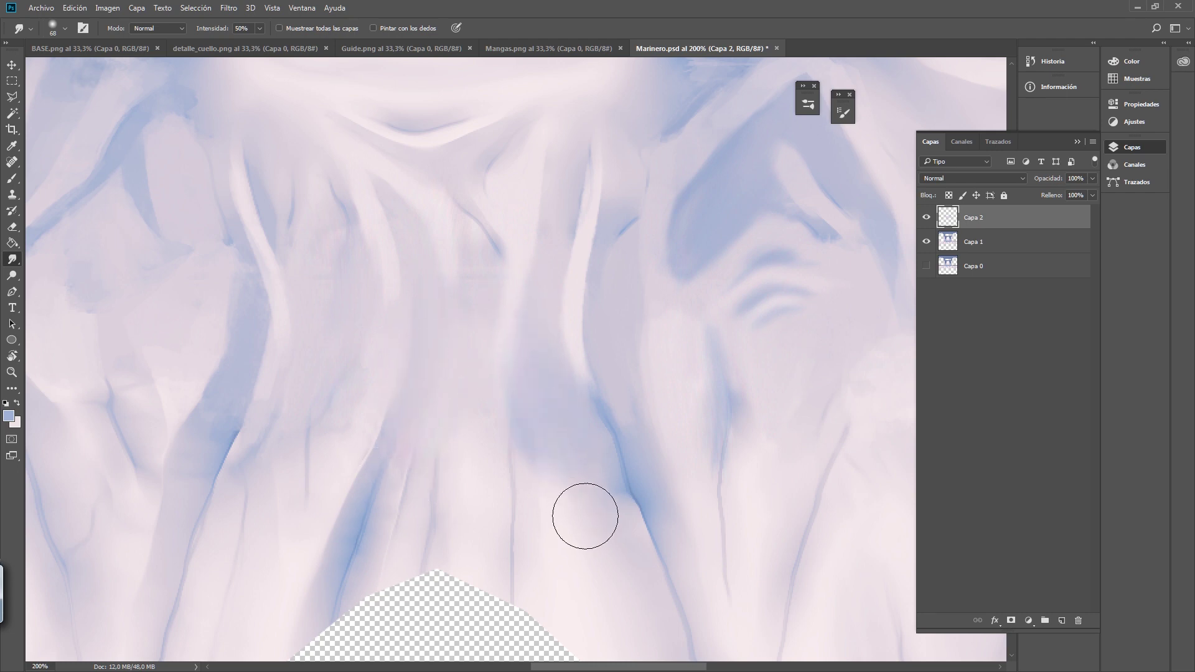
- Smudge the folds and blue patches below the left armhole into soft gradients
left_click_drag(346, 391, 619, 243)
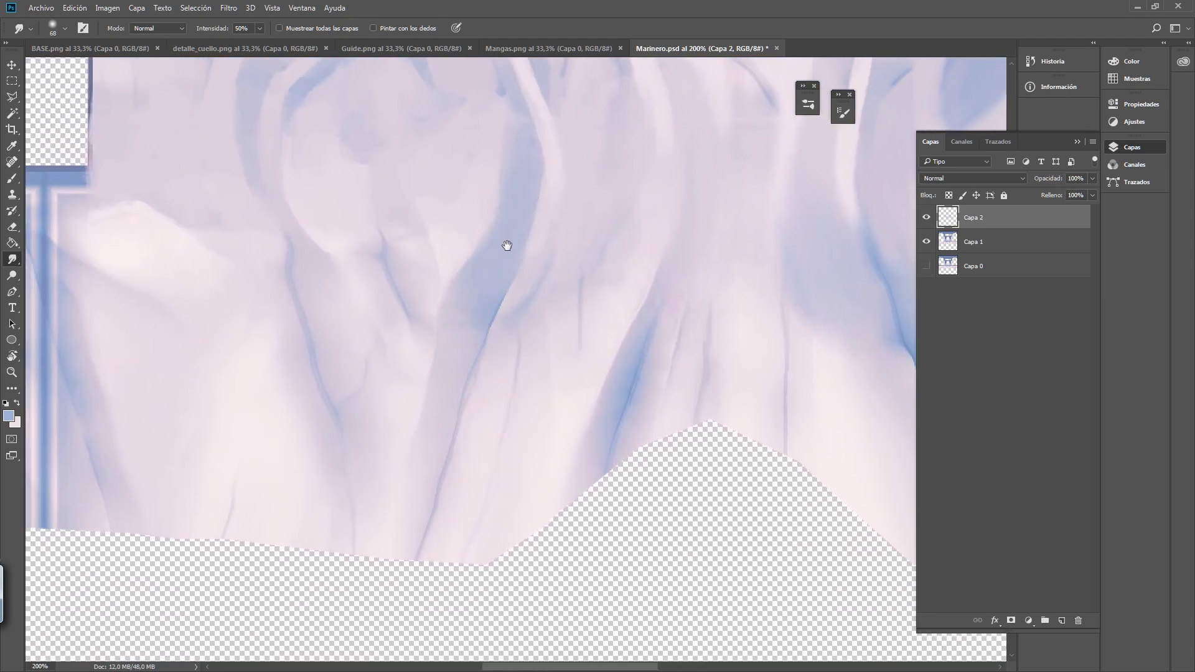
scroll(507, 245, "up", 2)
scroll(480, 187, "up", 2)
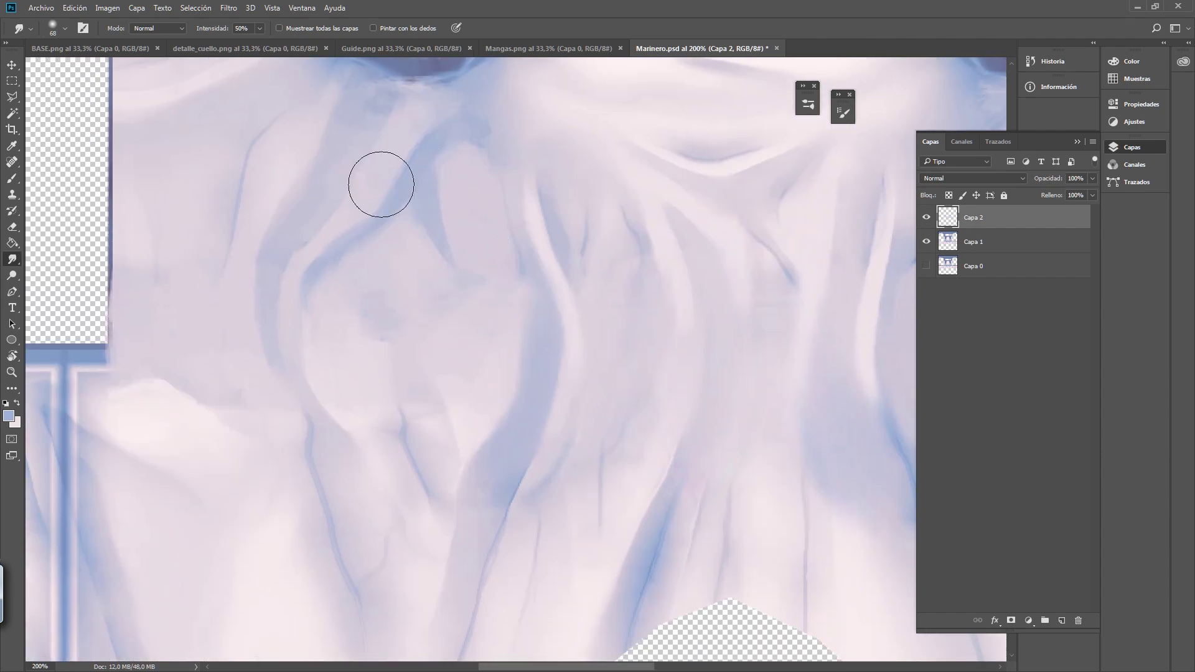
mouse_move(381, 184)
left_mouse_down()
mouse_move(400, 235)
mouse_move(376, 283)
mouse_move(484, 296)
mouse_move(416, 433)
left_mouse_up()
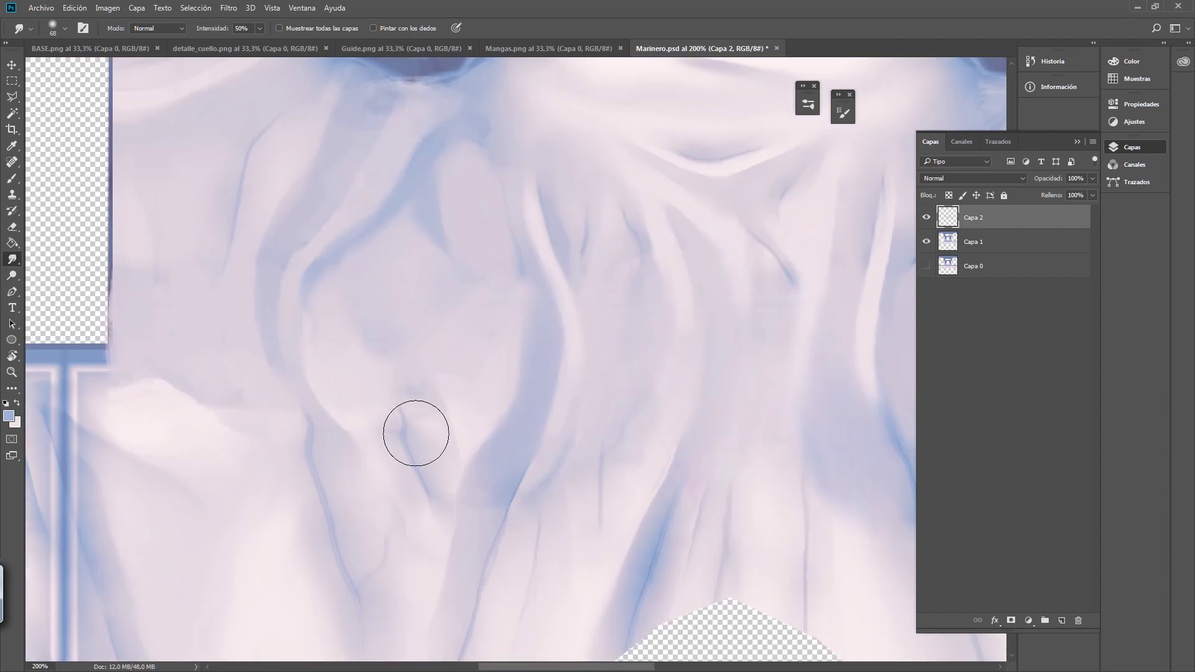
scroll(403, 344, "up", 3)
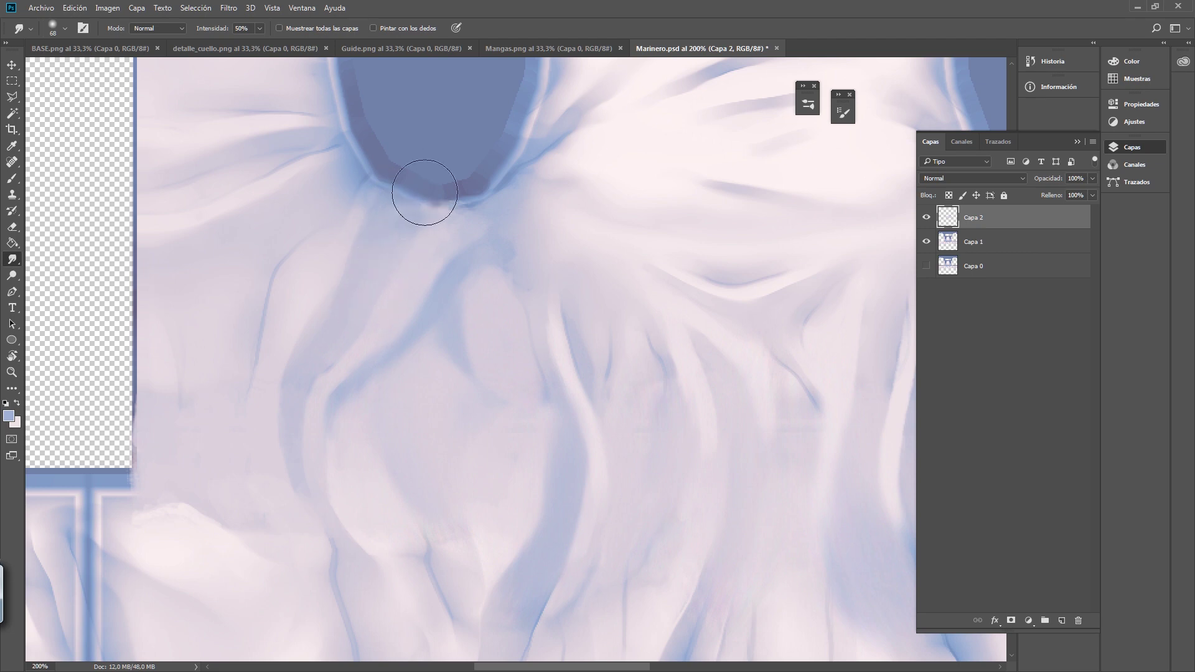
scroll(496, 301, "right", 3)
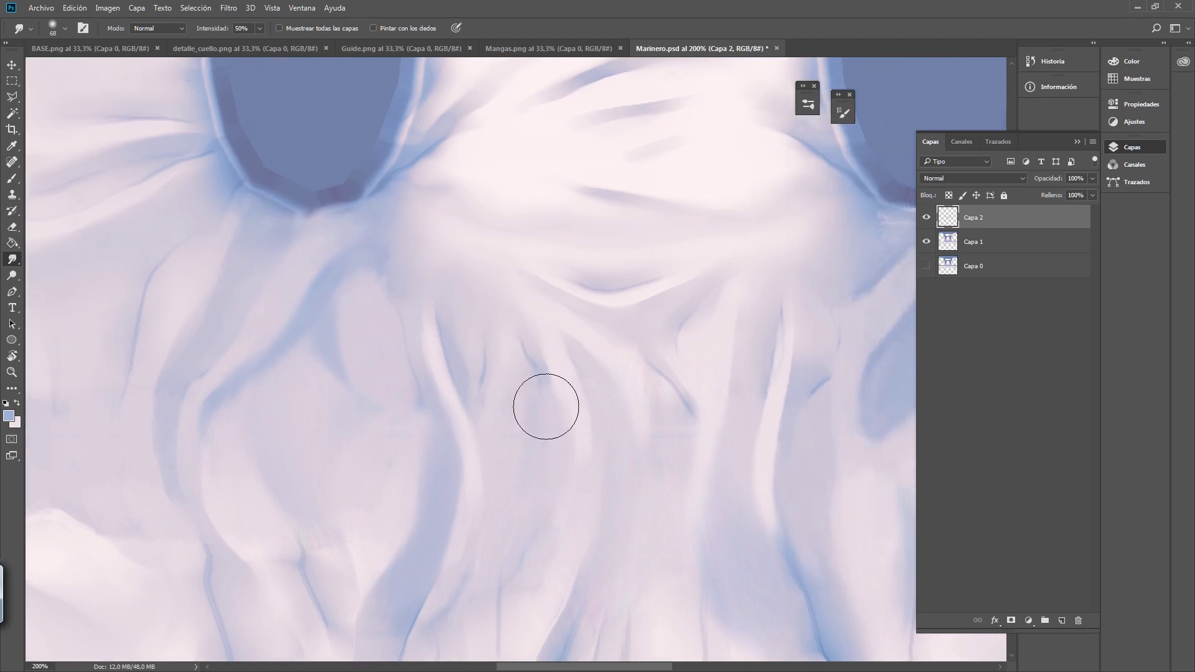
- Smudge the upper central bodice folds and the rough strokes directly beneath the right armhole
mouse_move(546, 406)
left_mouse_down()
mouse_move(502, 286)
mouse_move(533, 392)
mouse_move(502, 325)
mouse_move(555, 392)
mouse_move(492, 351)
left_mouse_up()
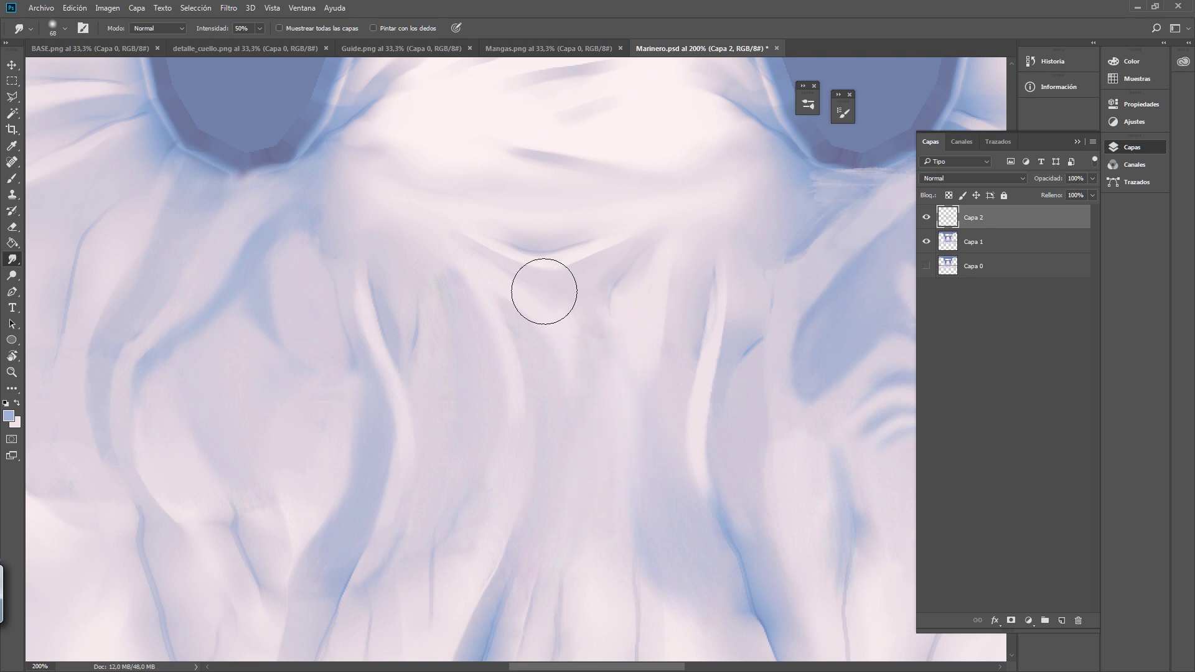
mouse_move(545, 291)
left_mouse_down()
mouse_move(597, 455)
mouse_move(628, 405)
mouse_move(595, 336)
mouse_move(609, 315)
mouse_move(544, 277)
left_mouse_up()
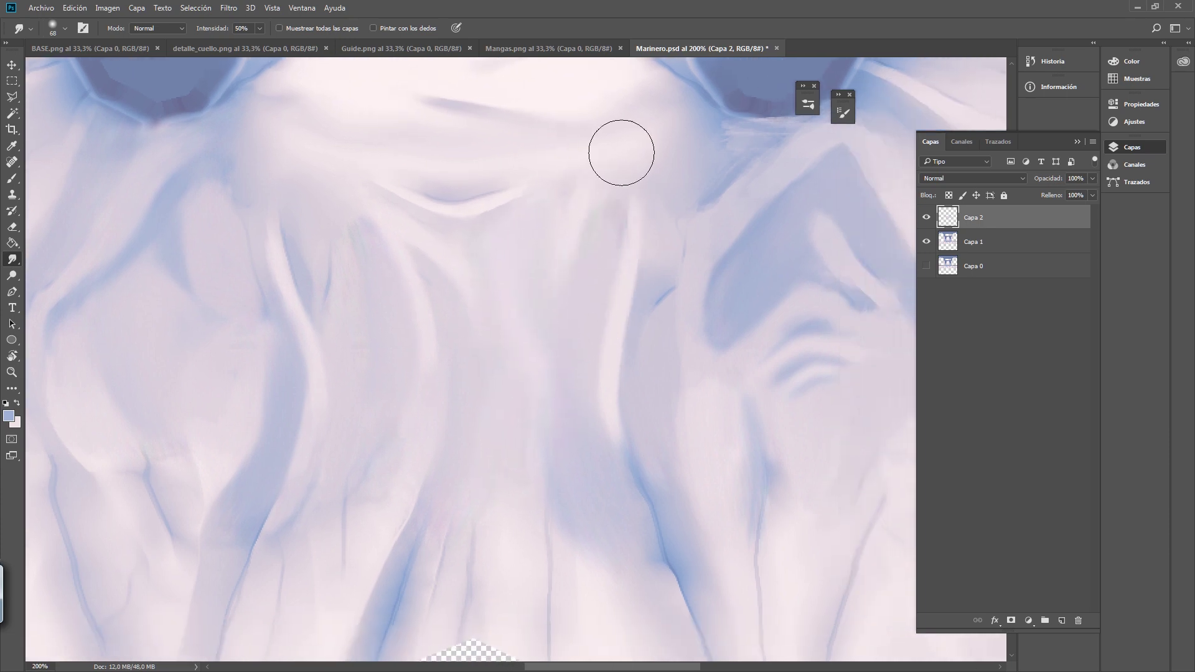
mouse_move(726, 277)
left_mouse_down()
mouse_move(683, 278)
mouse_move(620, 308)
left_mouse_up()
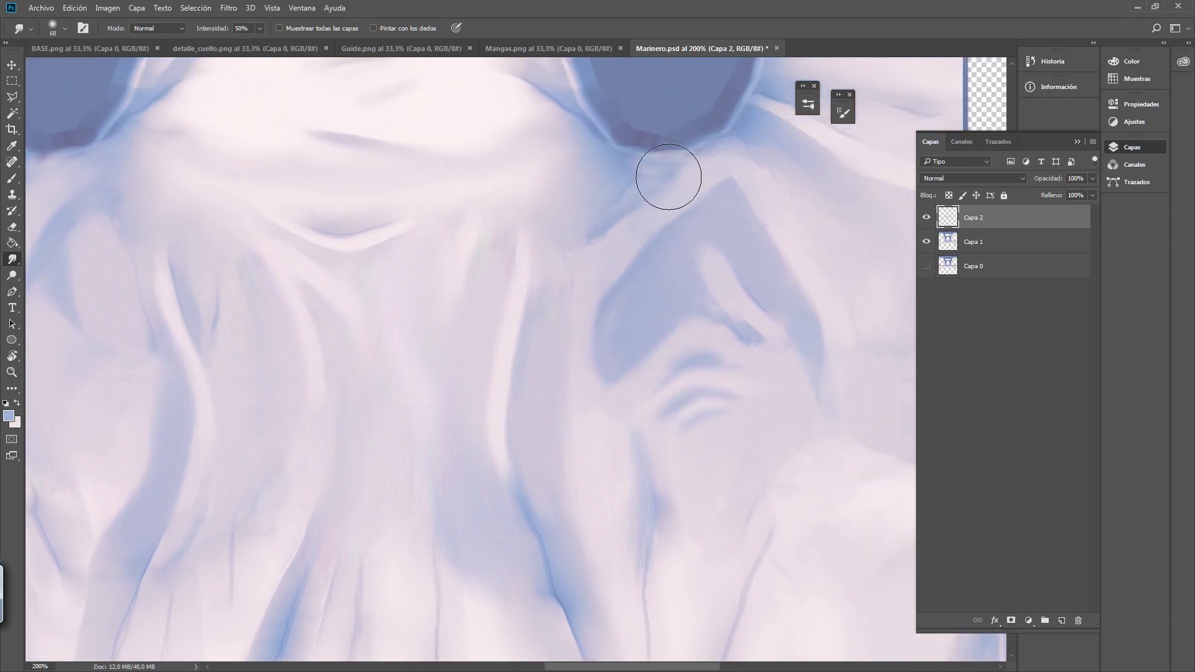
mouse_move(668, 177)
left_mouse_down()
mouse_move(568, 181)
mouse_move(598, 147)
mouse_move(569, 123)
mouse_move(582, 166)
mouse_move(562, 152)
mouse_move(578, 184)
left_mouse_up()
mouse_move(644, 204)
left_mouse_down()
mouse_move(587, 211)
mouse_move(521, 244)
left_mouse_up()
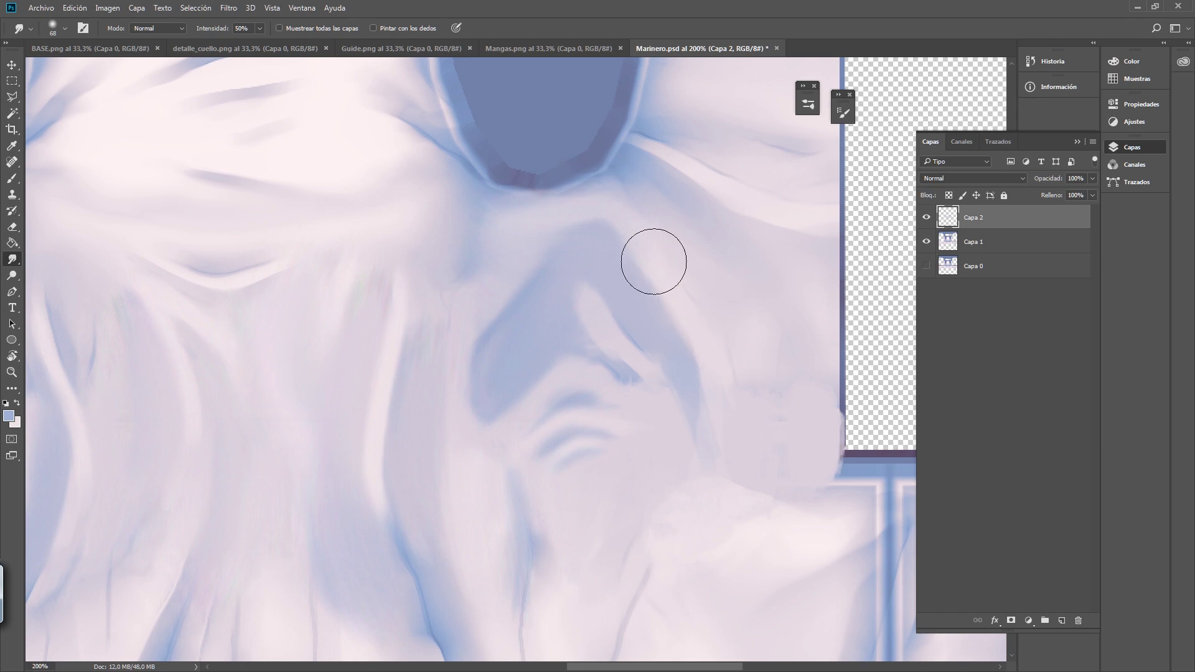
- Smudge the shadow below the right armhole into a diagonal fold running out to the side edge
mouse_move(616, 332)
left_mouse_down()
mouse_move(635, 390)
mouse_move(563, 325)
mouse_move(565, 278)
mouse_move(585, 446)
mouse_move(547, 520)
mouse_move(508, 525)
mouse_move(531, 584)
left_mouse_up()
left_click_drag(570, 444, 501, 315)
mouse_move(558, 394)
left_mouse_down()
mouse_move(688, 387)
mouse_move(710, 399)
mouse_move(659, 392)
mouse_move(728, 353)
mouse_move(648, 216)
mouse_move(728, 280)
mouse_move(660, 280)
mouse_move(723, 339)
mouse_move(611, 289)
left_mouse_up()
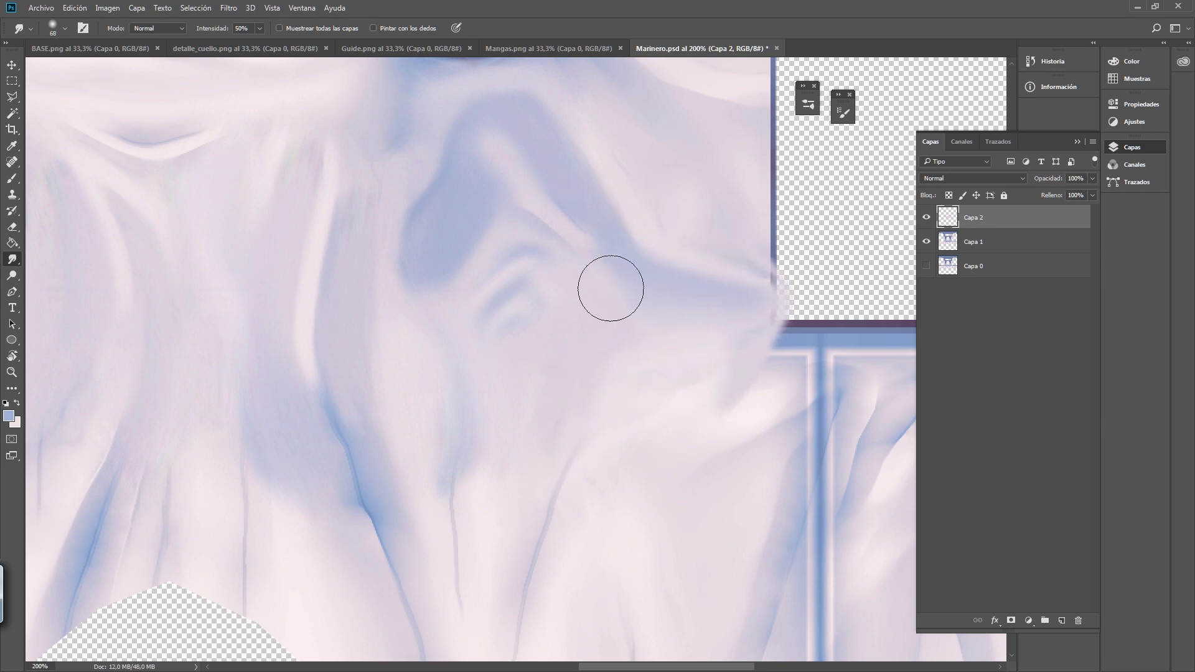
- Erase the smudged paint around the central waist folds with a 37 px eraser to bring back the sharp creases underneath
scroll(570, 271, "down", 3, "alt")
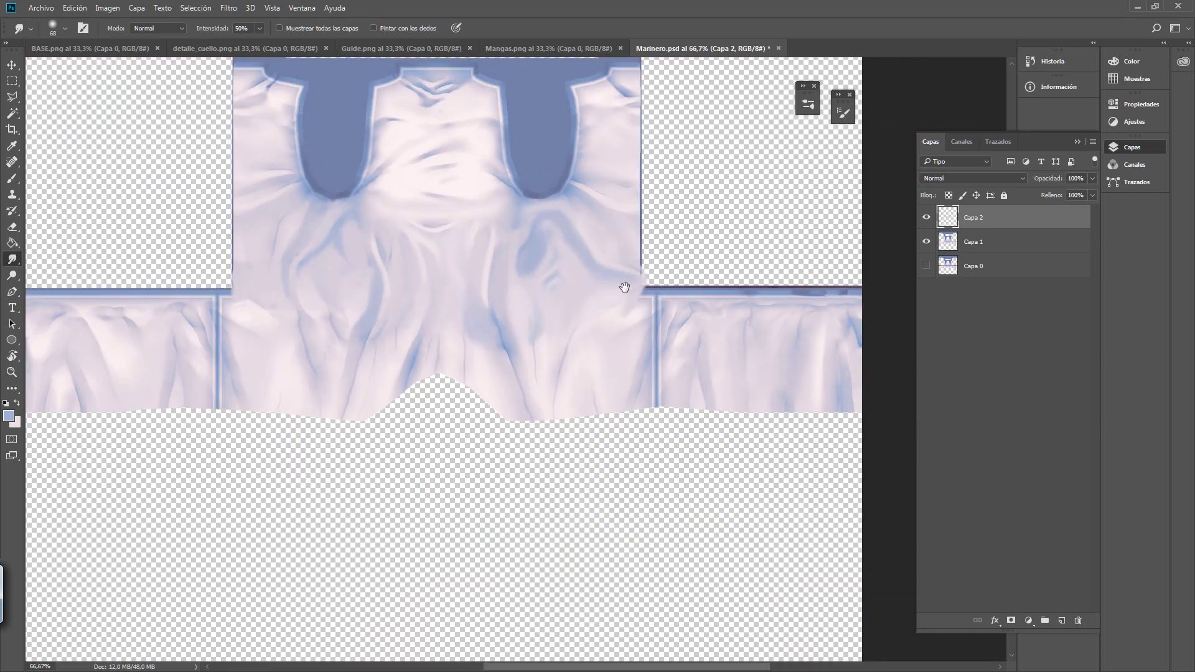
scroll(624, 287, "up", 2, "alt")
key("e")
left_click_drag(479, 439, 465, 381)
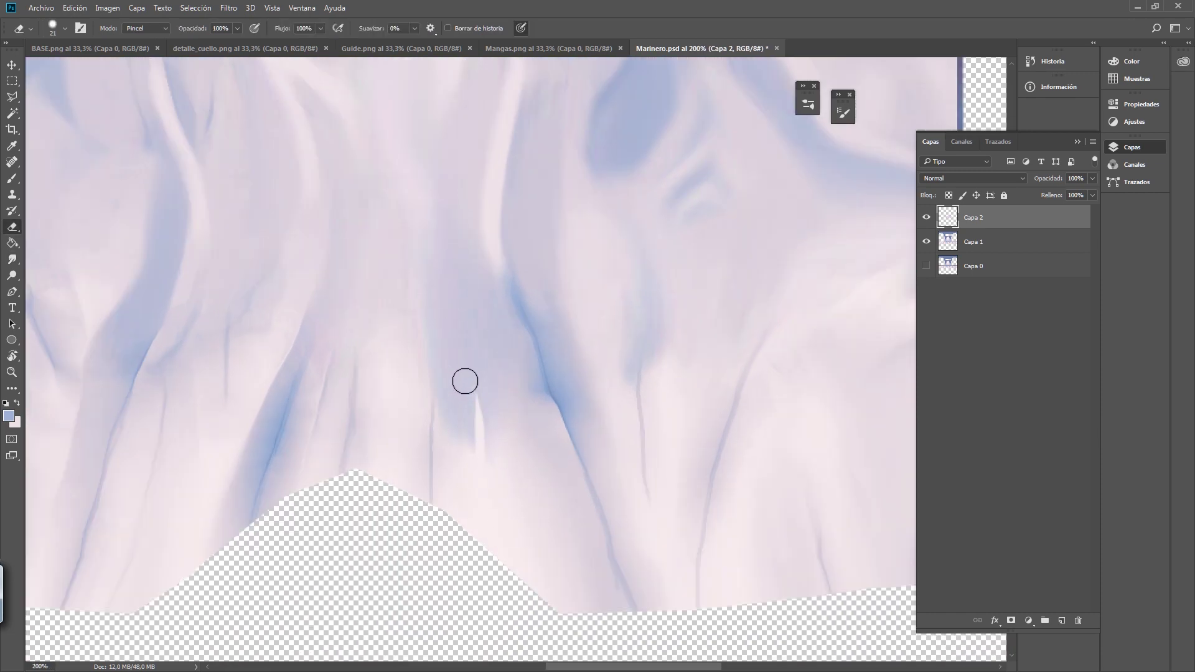
key("ctrl+z")
right_click_drag(478, 432, 488, 432, "alt")
left_click_drag(456, 368, 479, 496)
left_click_drag(436, 331, 497, 462)
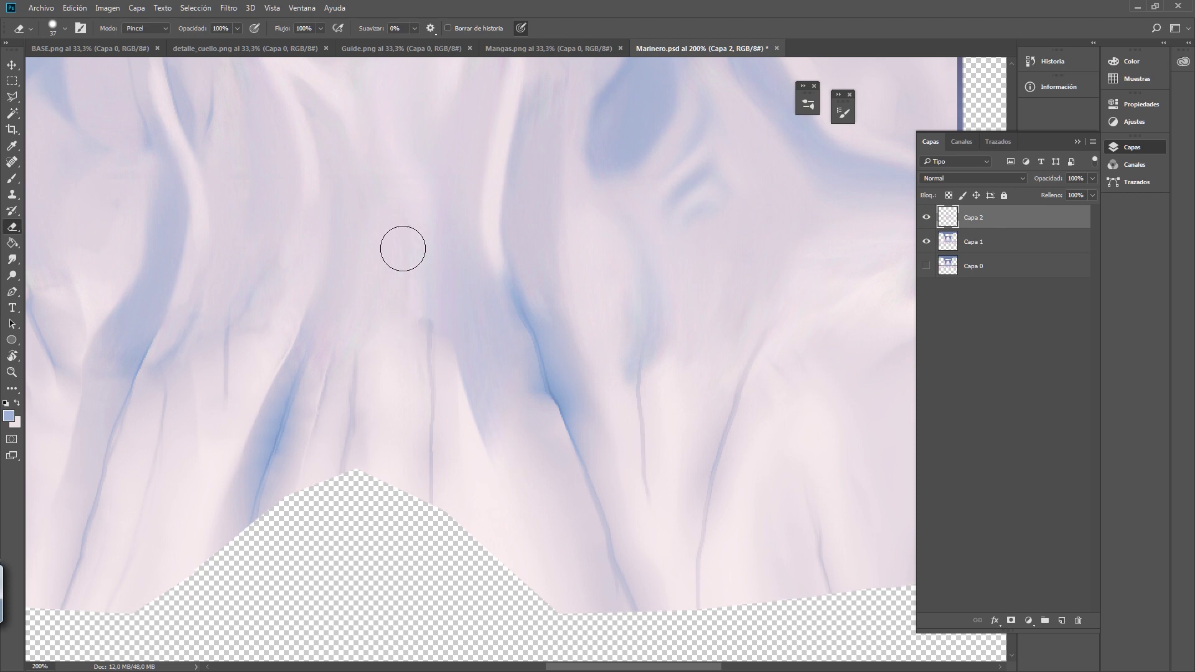
left_click_drag(400, 280, 429, 416)
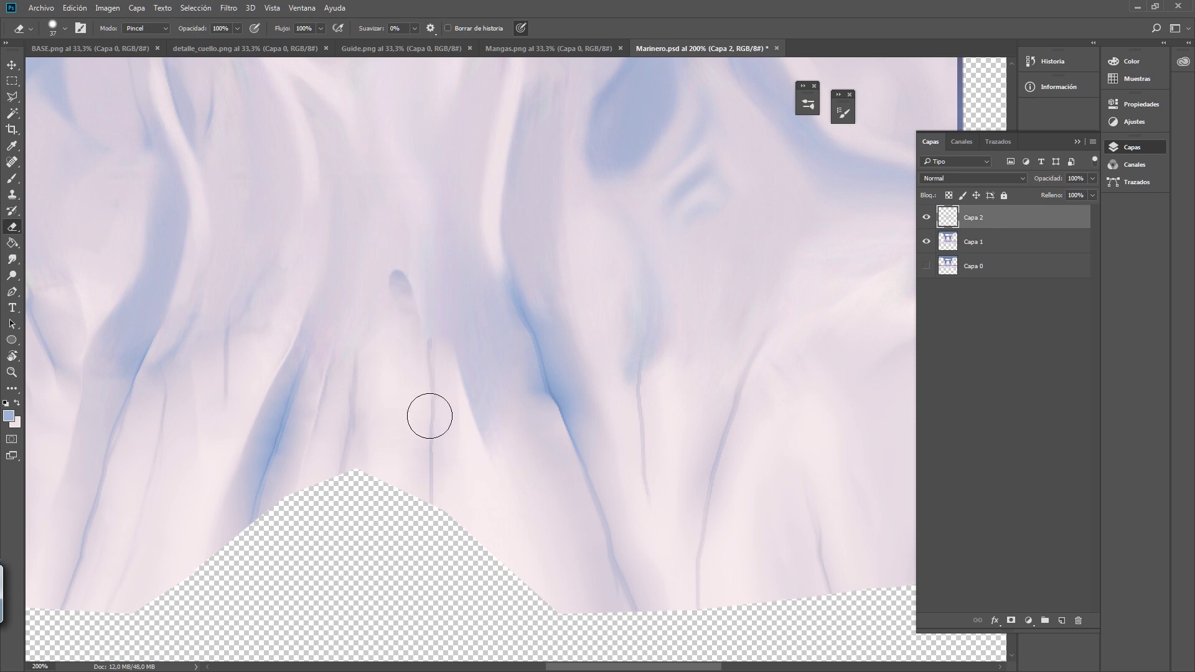
- Undo the last eraser stroke on the central folds of the blouse texture
key("ctrl+z")
left_click_drag(513, 423, 504, 323)
mouse_move(333, 349)
left_mouse_down()
mouse_move(484, 336)
mouse_move(552, 355)
left_mouse_up()
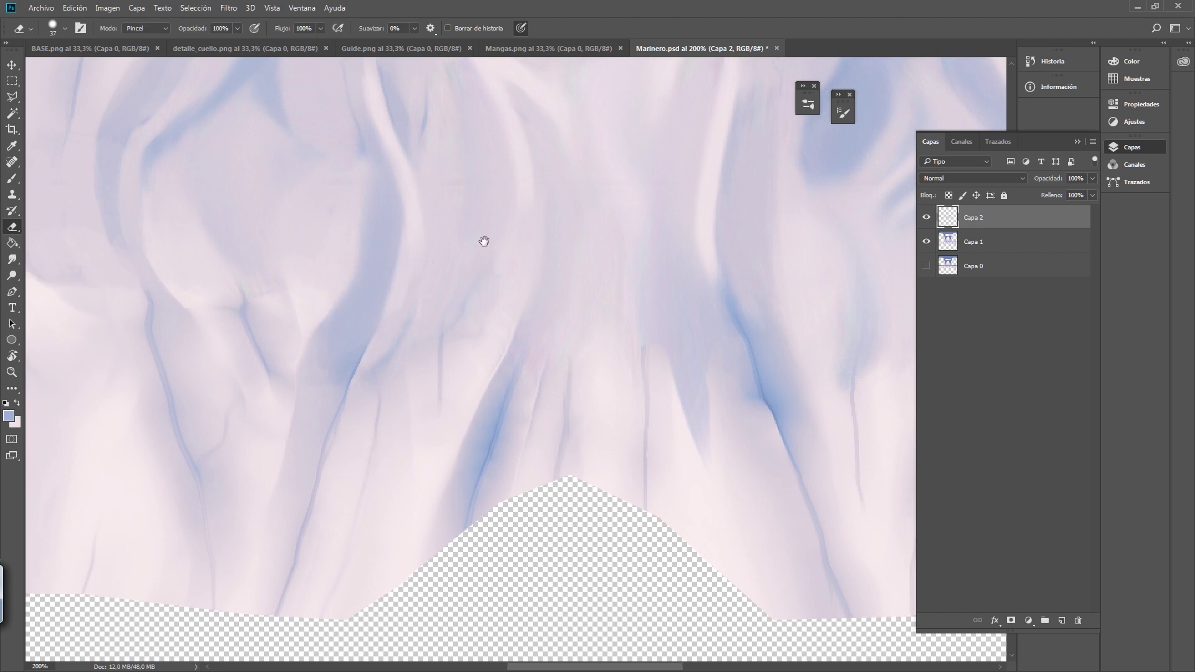
scroll(550, 264, "right", 7, "ctrl")
left_click_drag(516, 416, 515, 338)
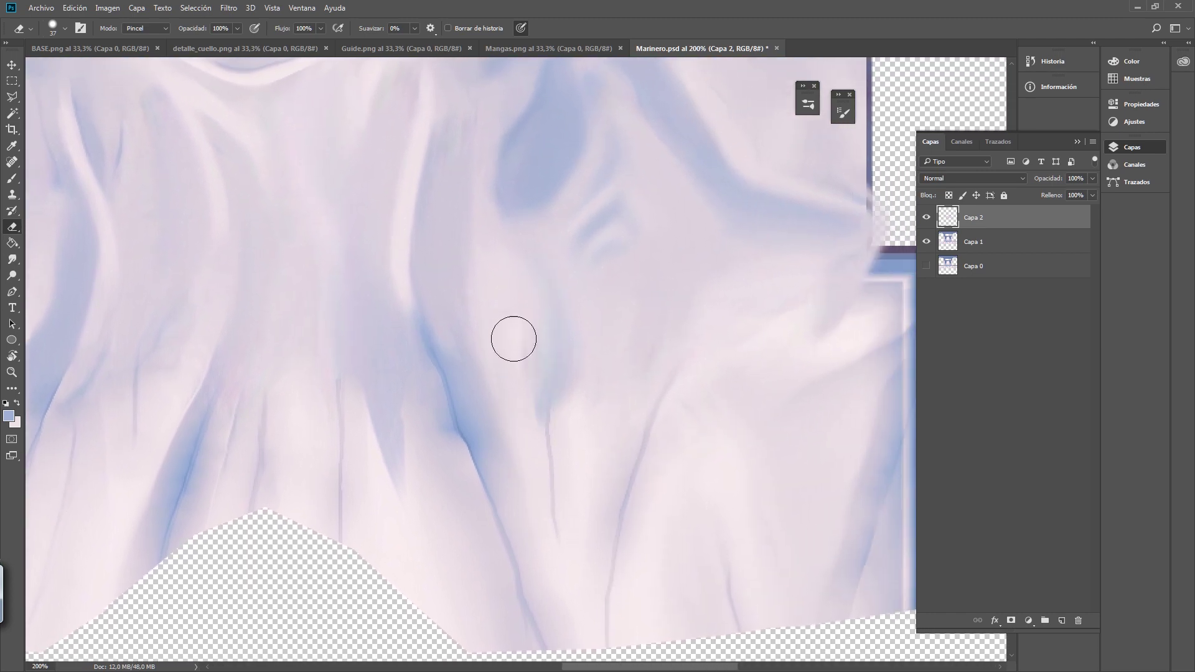
left_click_drag(557, 499, 602, 391)
left_click_drag(563, 468, 591, 369)
left_click_drag(594, 494, 670, 325)
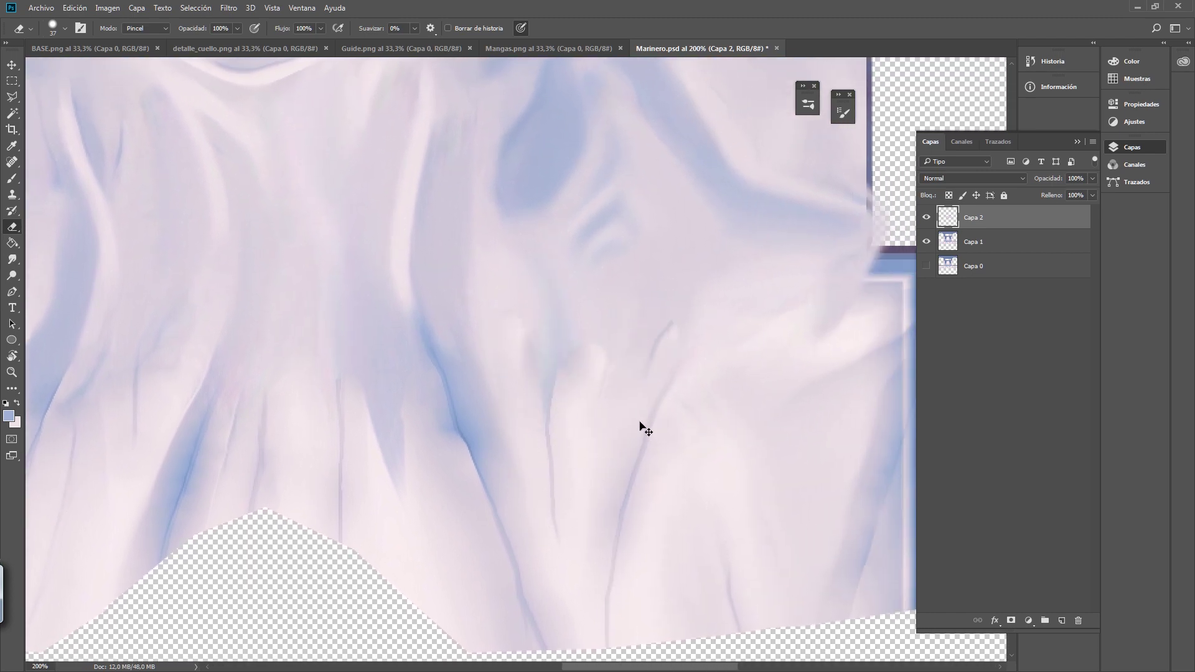
key("ctrl+alt+z")
key("ctrl+alt+z")
key("ctrl+alt+z")
- Use the Eraser on Capa 2 to soften the right end of the curved fold below the chest
mouse_move(532, 241)
left_mouse_down()
mouse_move(548, 340)
mouse_move(595, 461)
left_mouse_up()
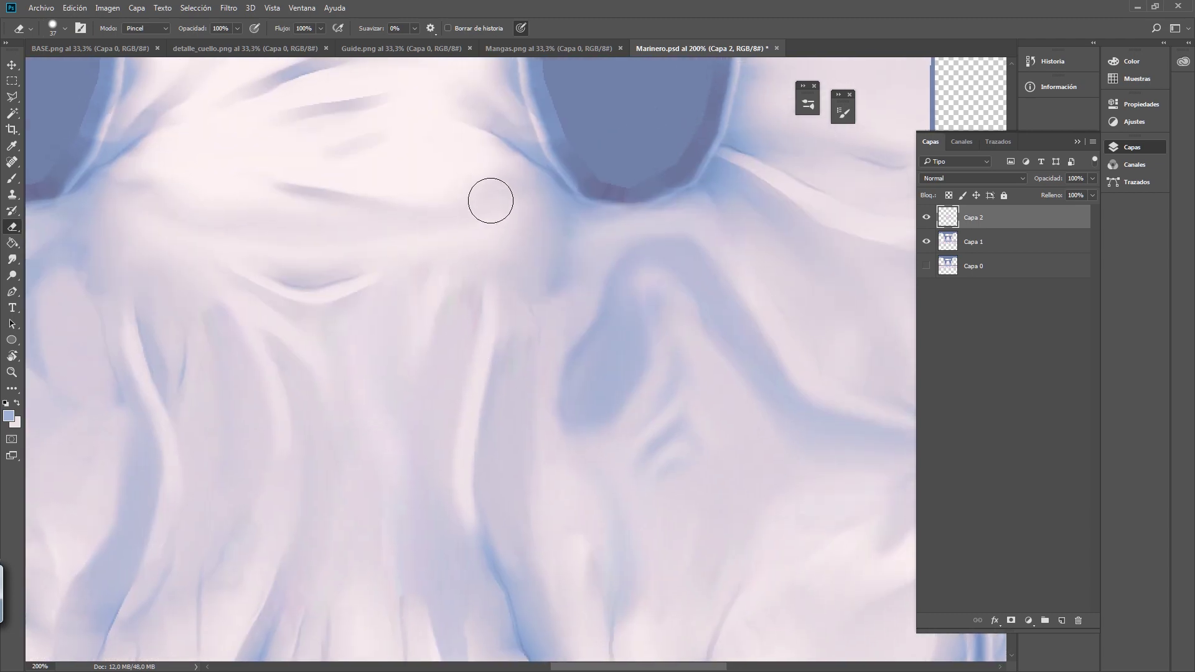
left_click_drag(399, 300, 405, 287)
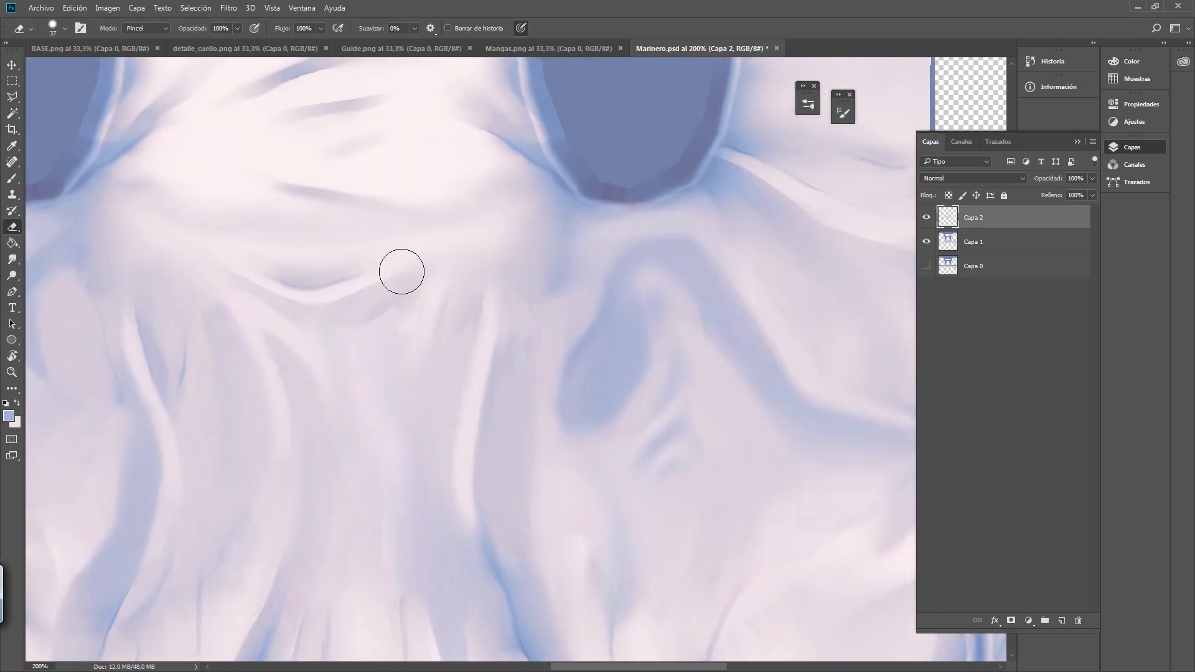
left_click_drag(320, 265, 430, 241)
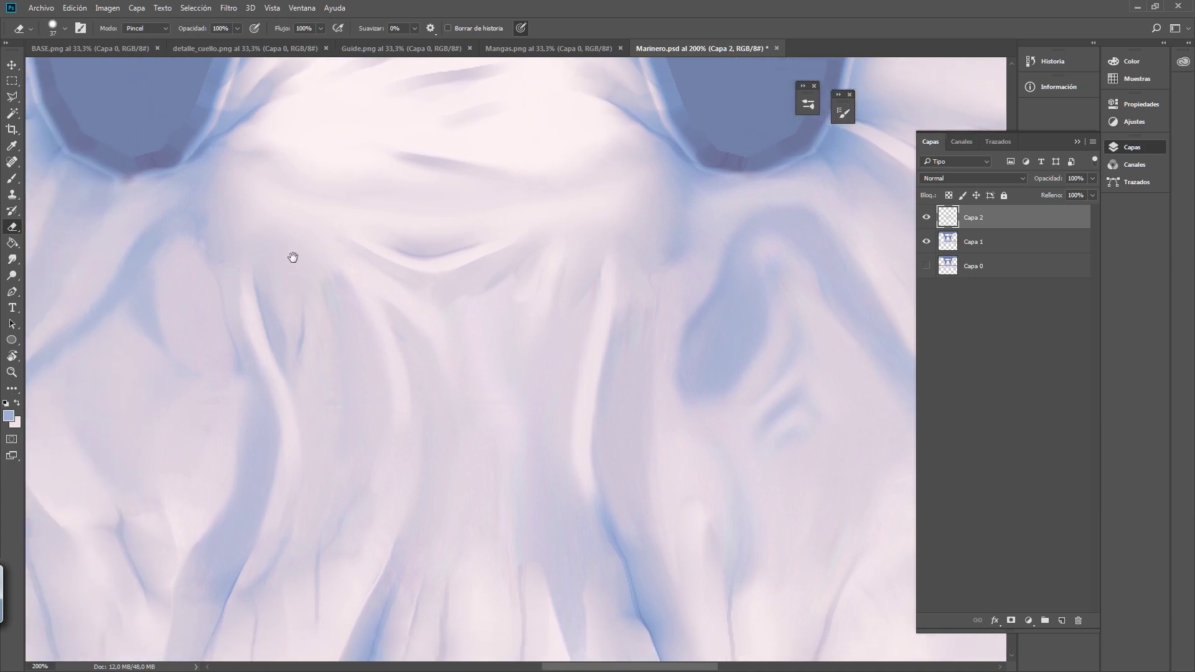
left_click(375, 320, "alt")
left_click(377, 321, "alt")
left_click_drag(377, 285, 409, 285)
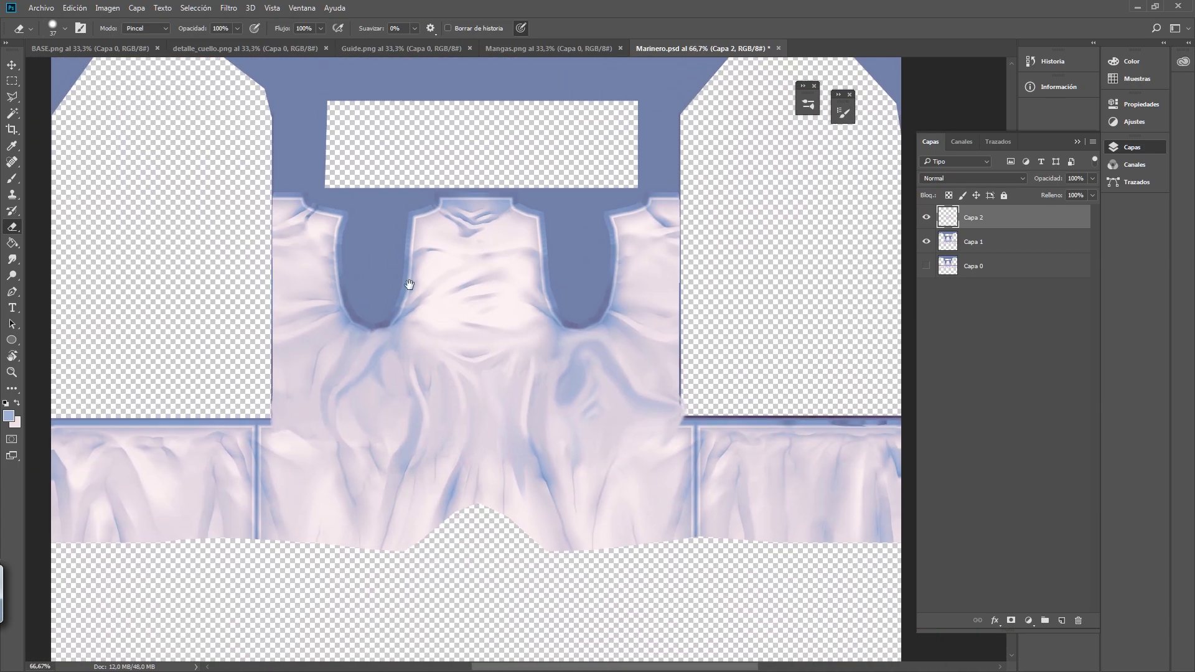
- Save a PNG copy of the texture as Marinero_01.png with the large file size option
left_click(41, 8)
left_click(81, 144)
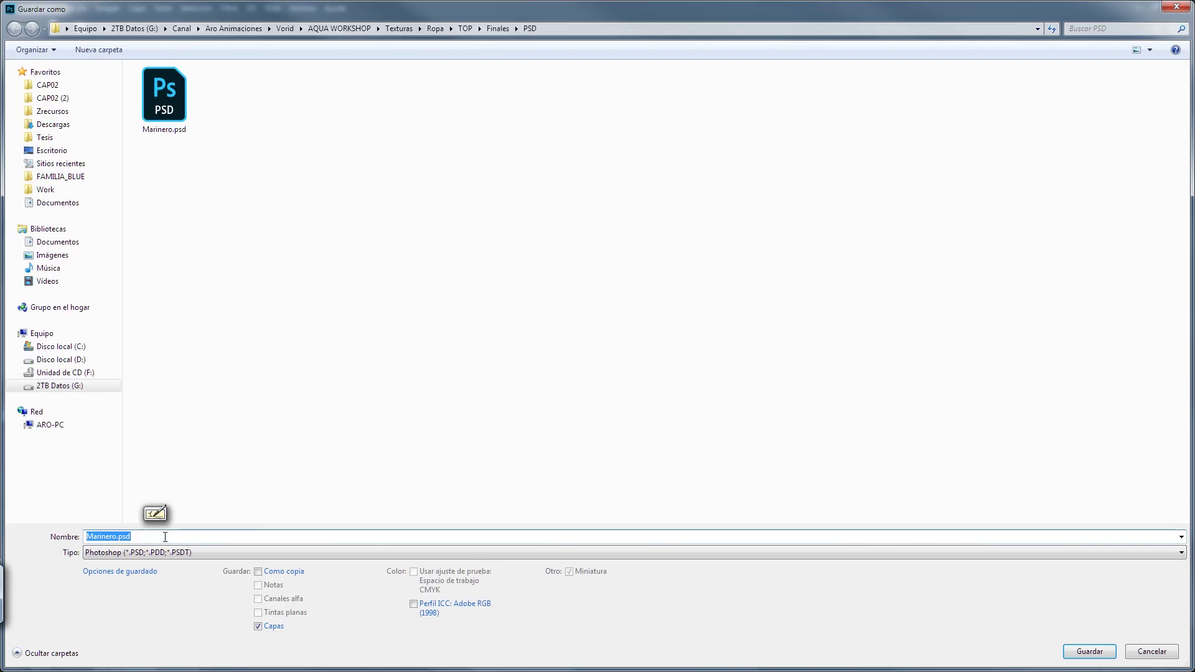
left_click(137, 552)
left_click(134, 493)
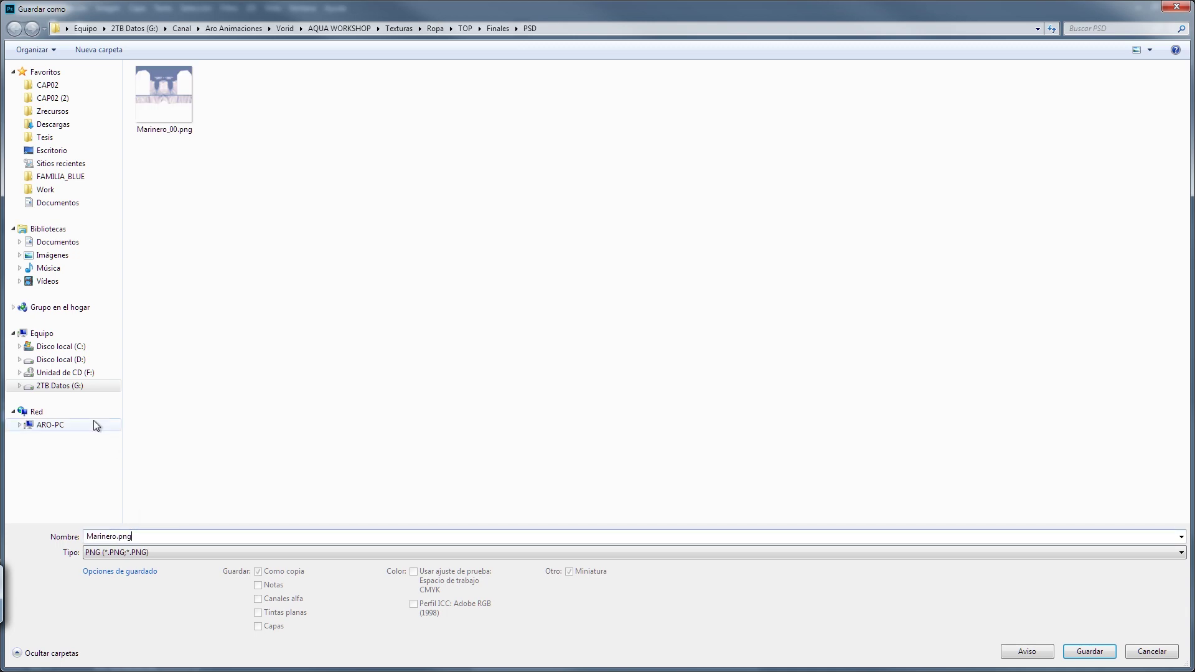
key("Return")
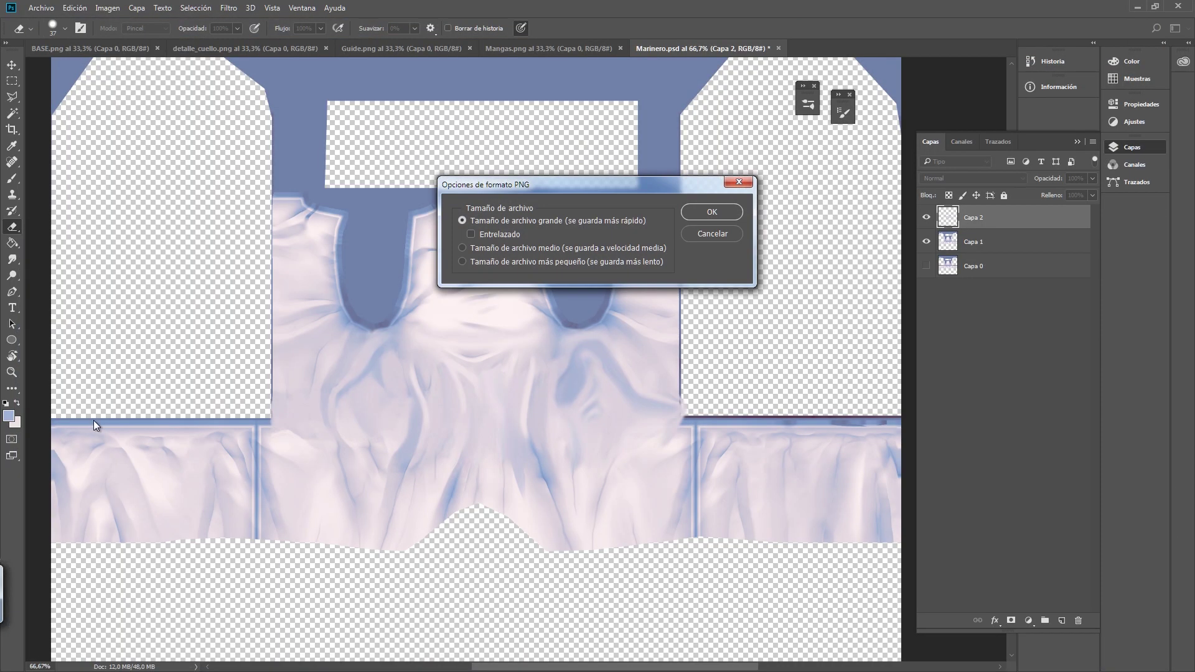
left_click(722, 213)
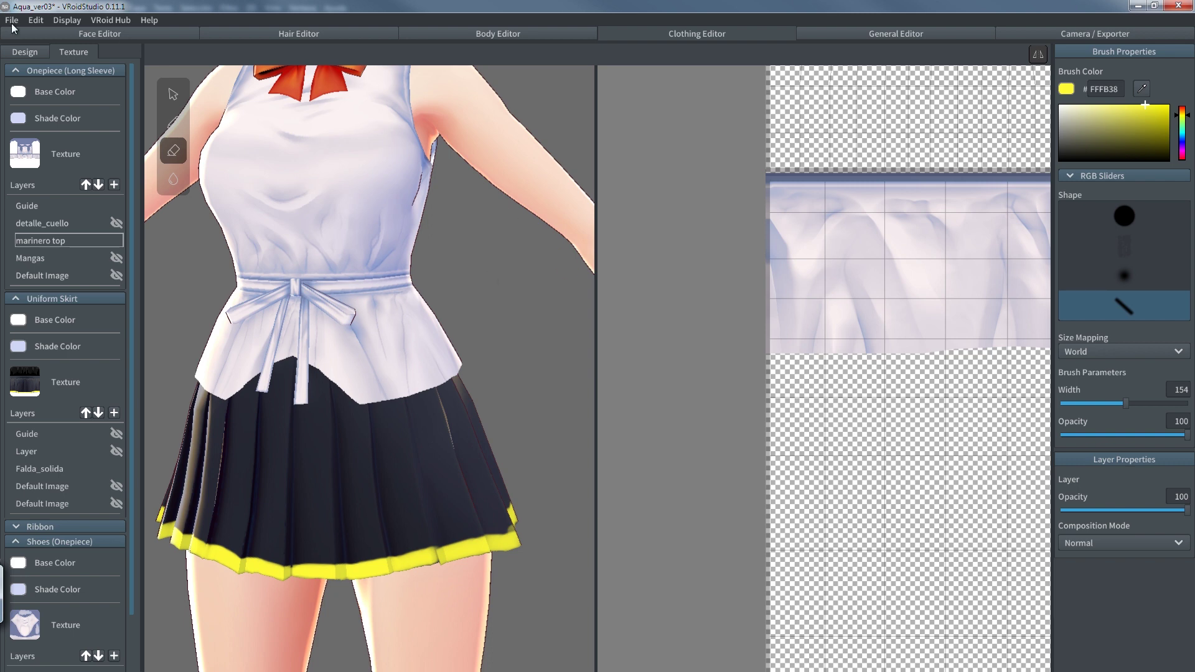
- Switch to VRoid Studio, import Marinero_01.png into the marinero top layer and check the waist area on the model and texture
right_click(37, 242)
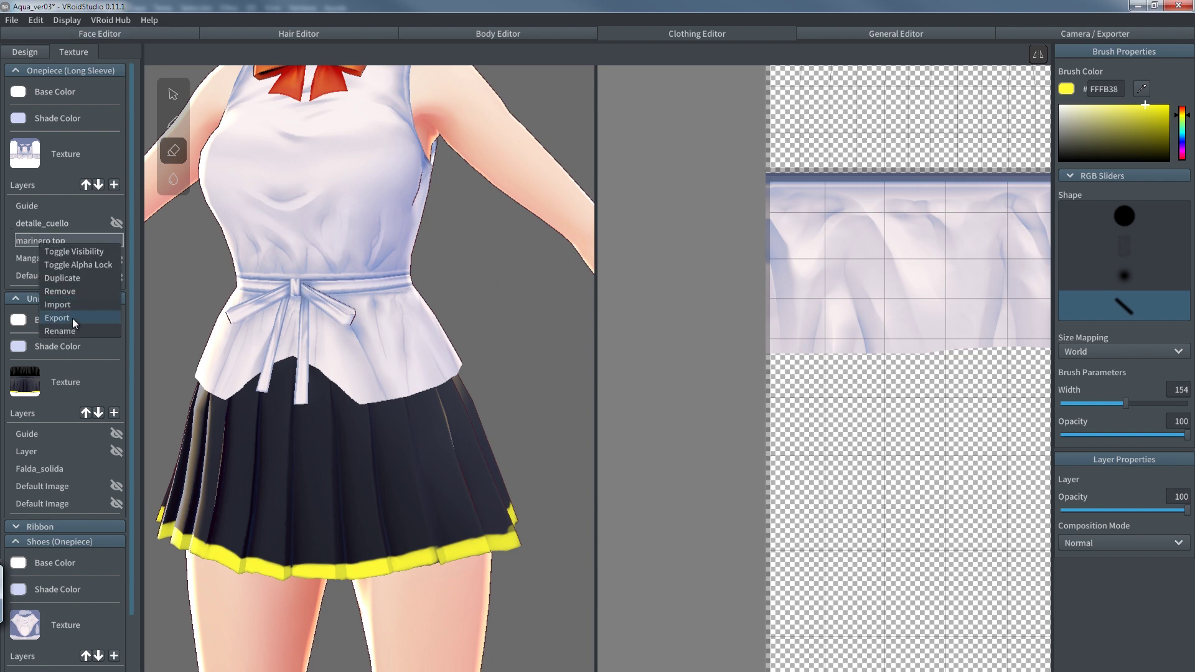
left_click(73, 318)
left_click(480, 330)
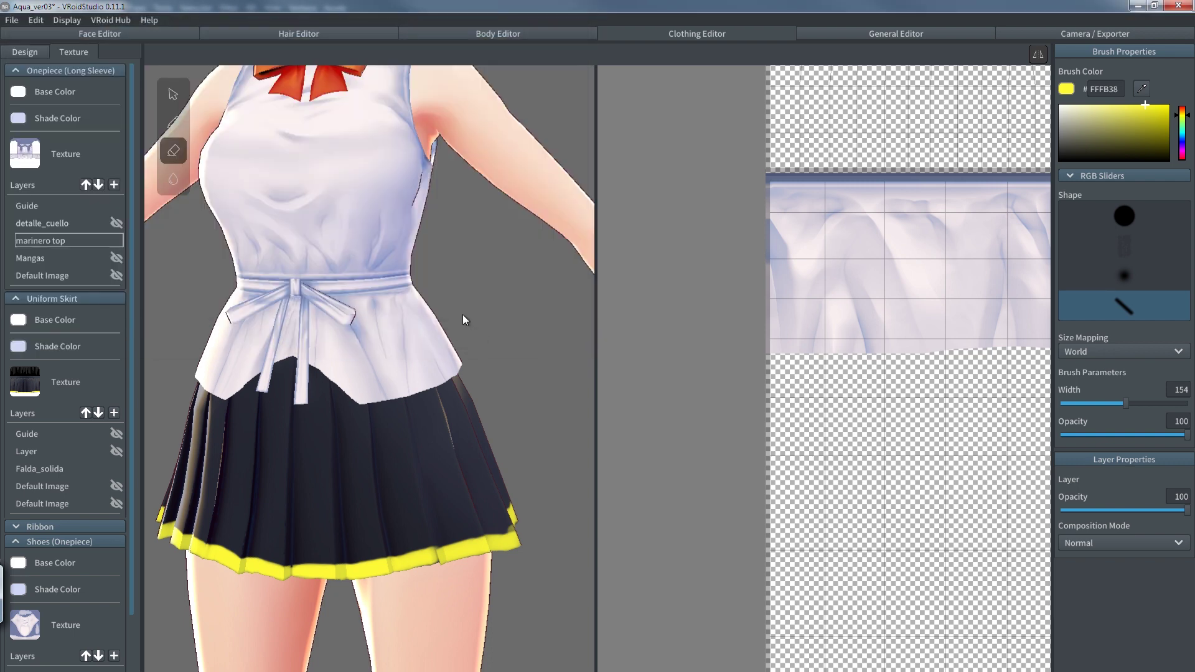
mouse_move(452, 272)
right_mouse_down()
mouse_move(547, 274)
mouse_move(510, 277)
mouse_move(475, 338)
mouse_move(285, 176)
right_mouse_up()
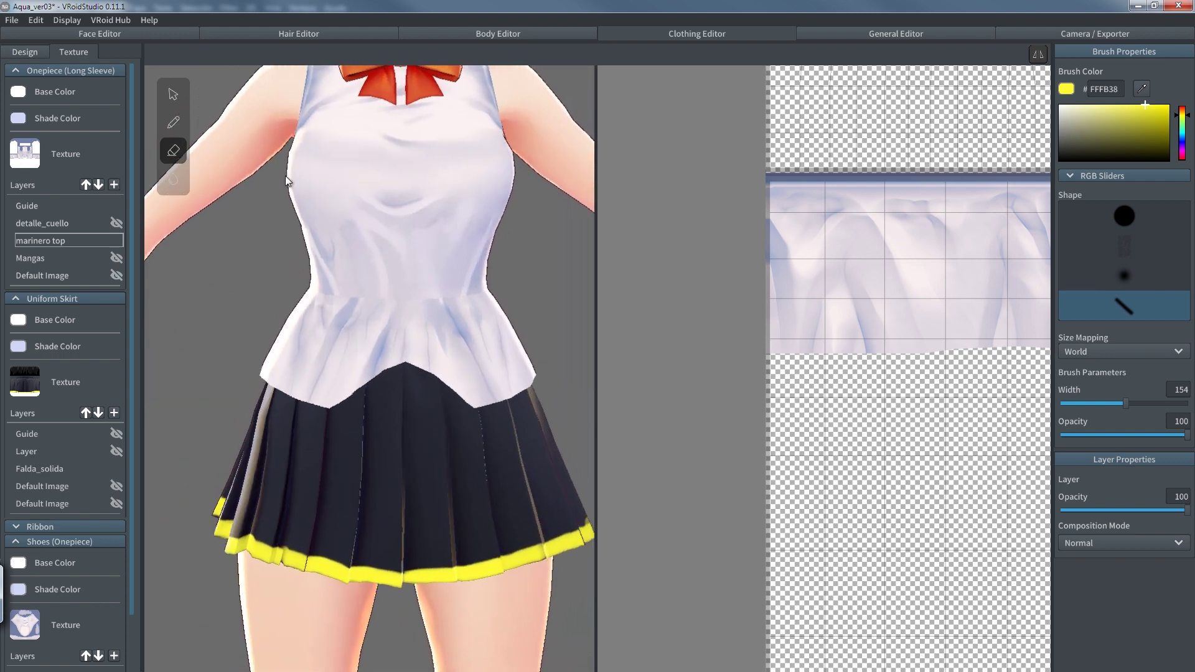
scroll(799, 273, "down", 3)
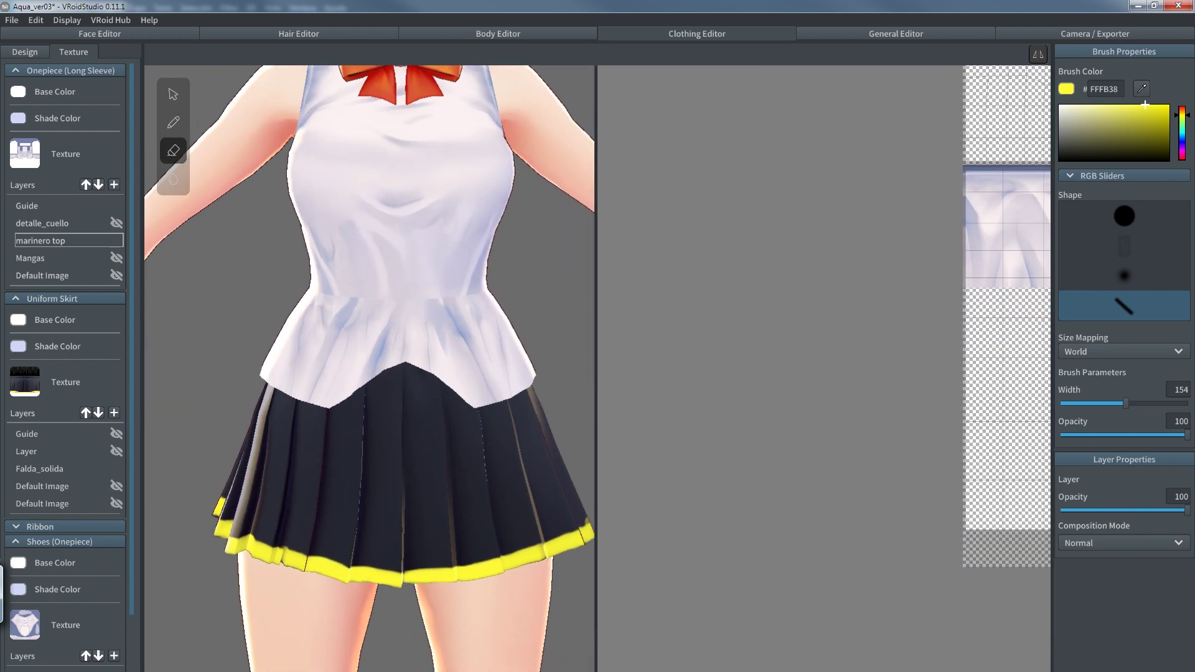
scroll(983, 551, "up", 6)
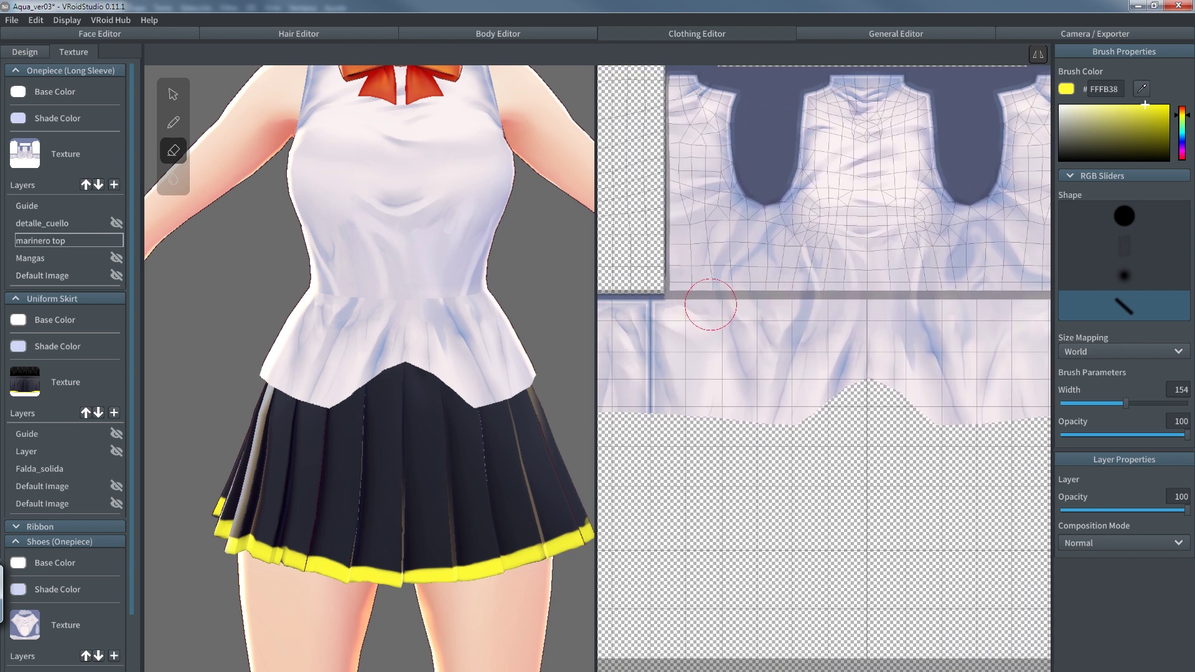
middle_click_drag(878, 374, 738, 376)
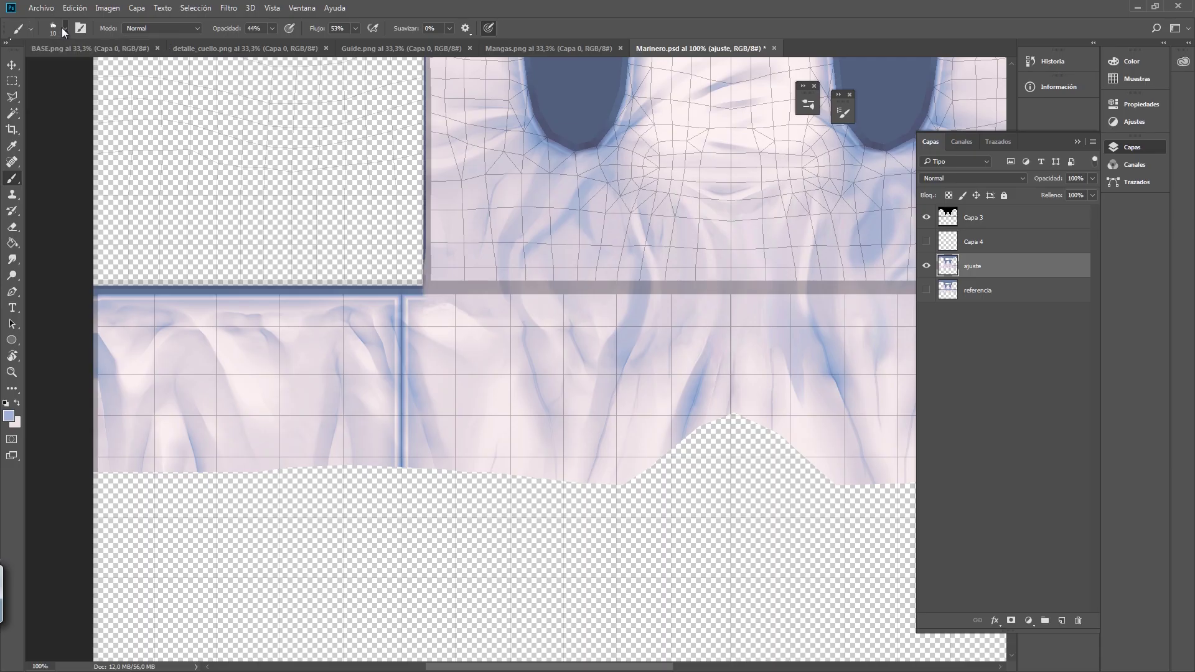
- In Photoshop, select the Circular difuso brush and enlarge it to 162 px for the ajuste layer
left_click(64, 29)
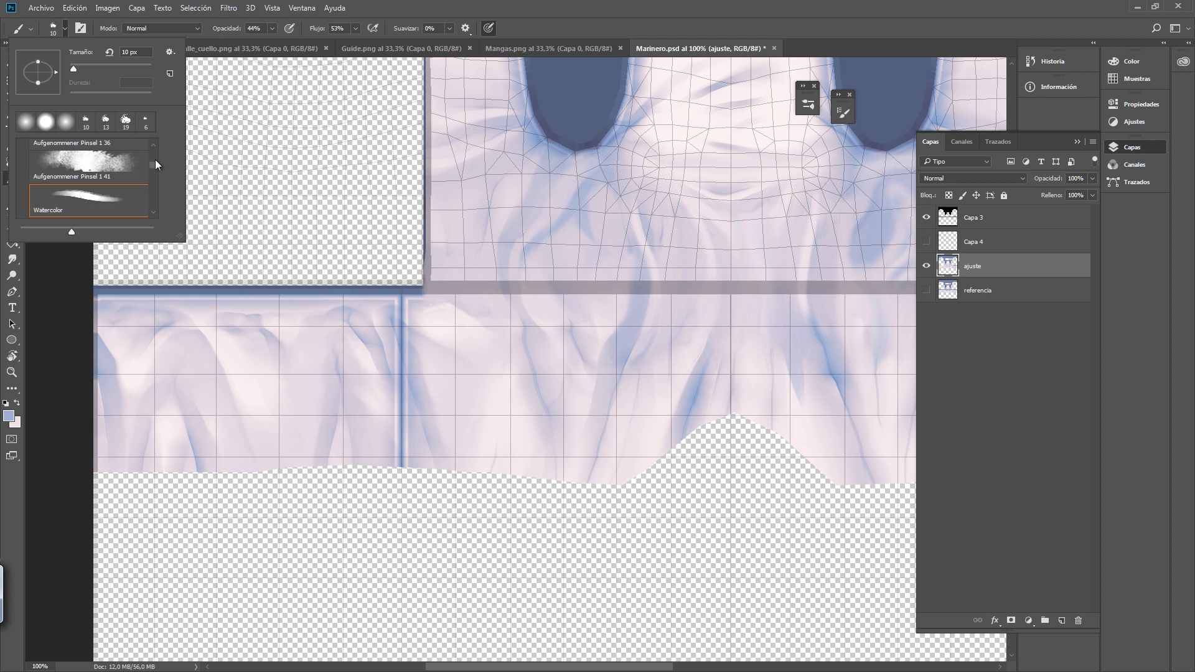
mouse_move(155, 161)
left_mouse_down()
mouse_move(152, 202)
mouse_move(162, 129)
left_mouse_up()
left_click(111, 164)
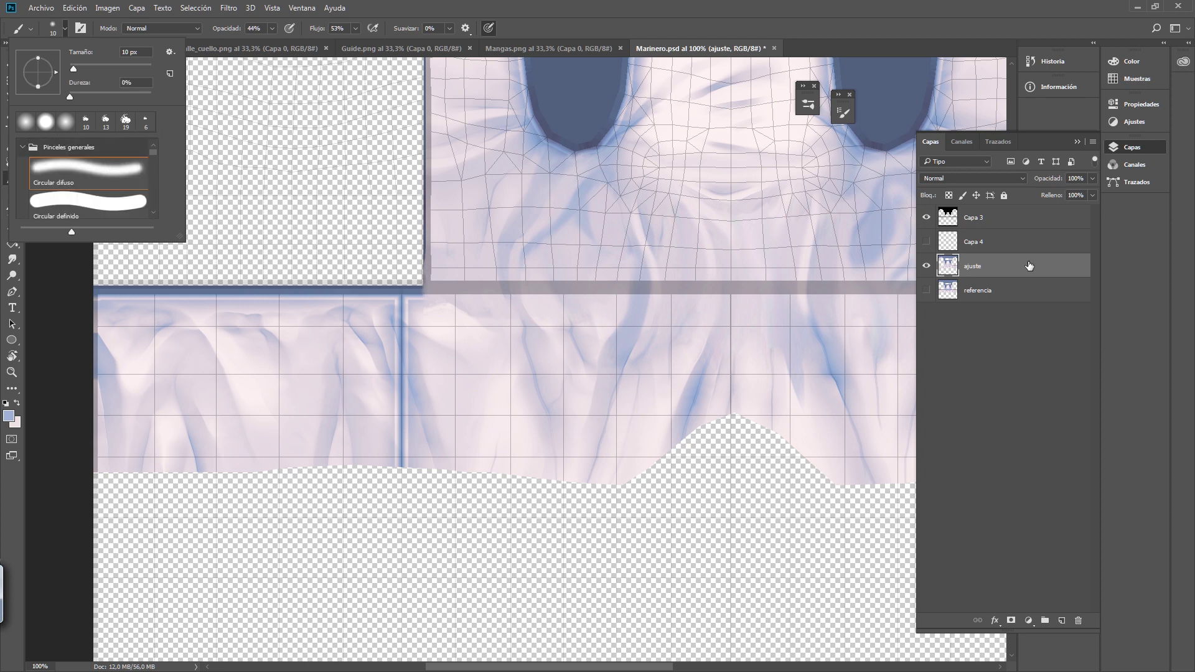
left_click(926, 217)
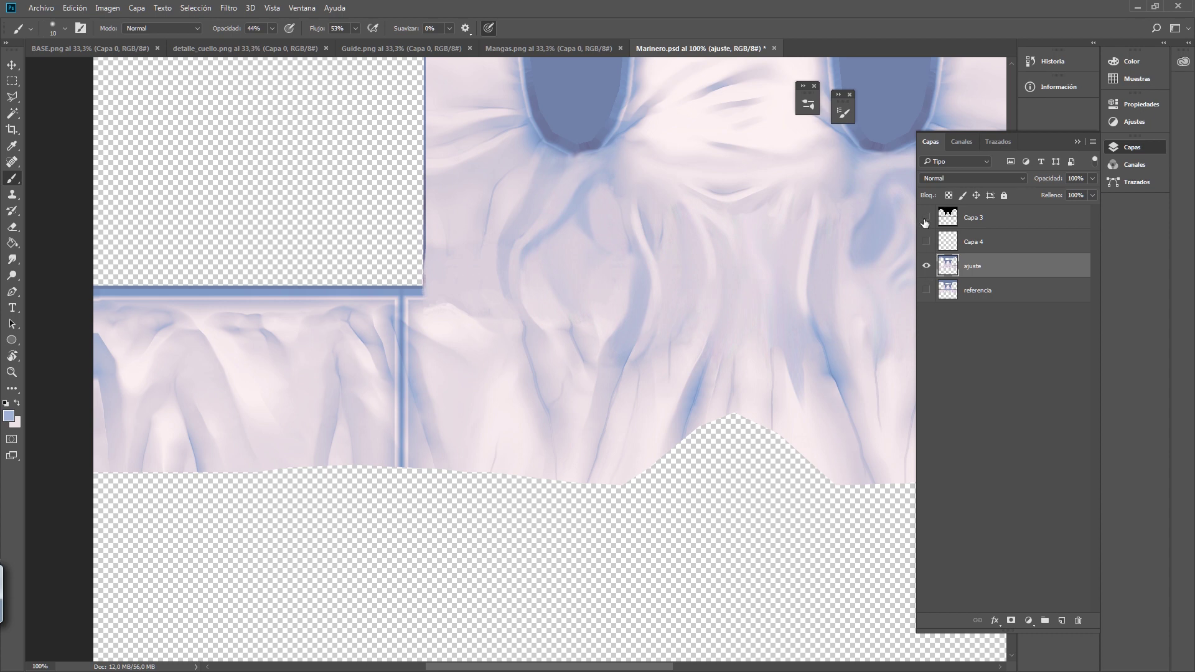
left_click(927, 217)
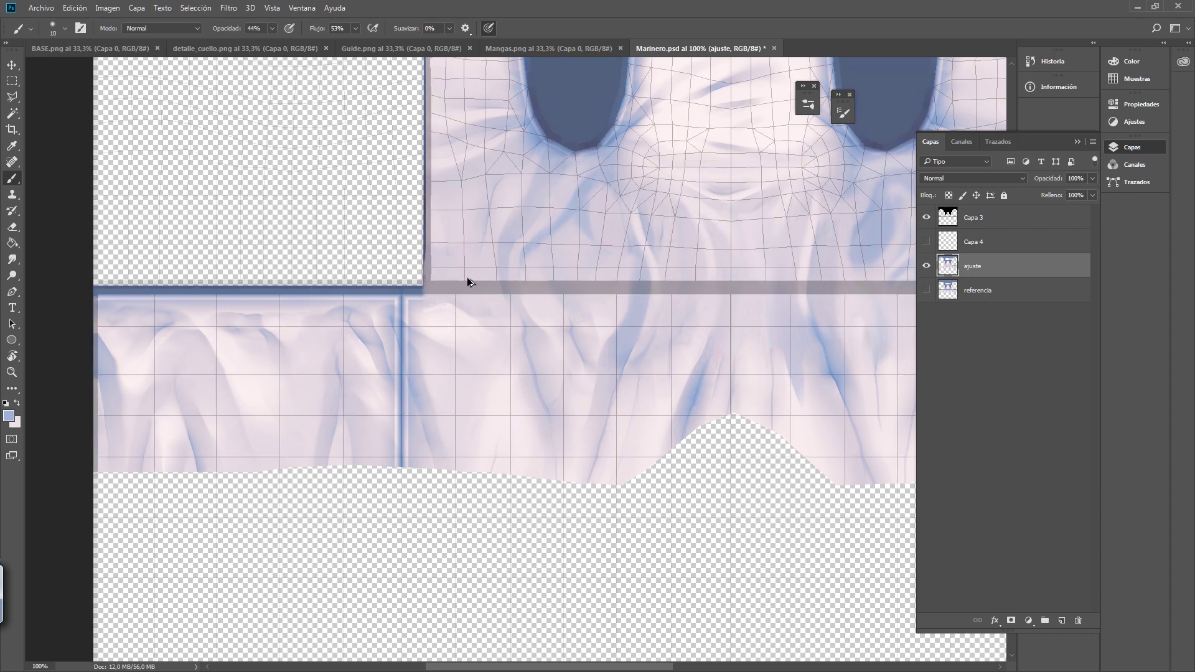
right_click_drag(468, 282, 517, 283, "alt")
- Hide the Capa 3 guide and paint over the waist folds on ajuste with a sampled pale mauve across the blouse's full width
left_click(927, 217)
left_click(467, 278, "alt")
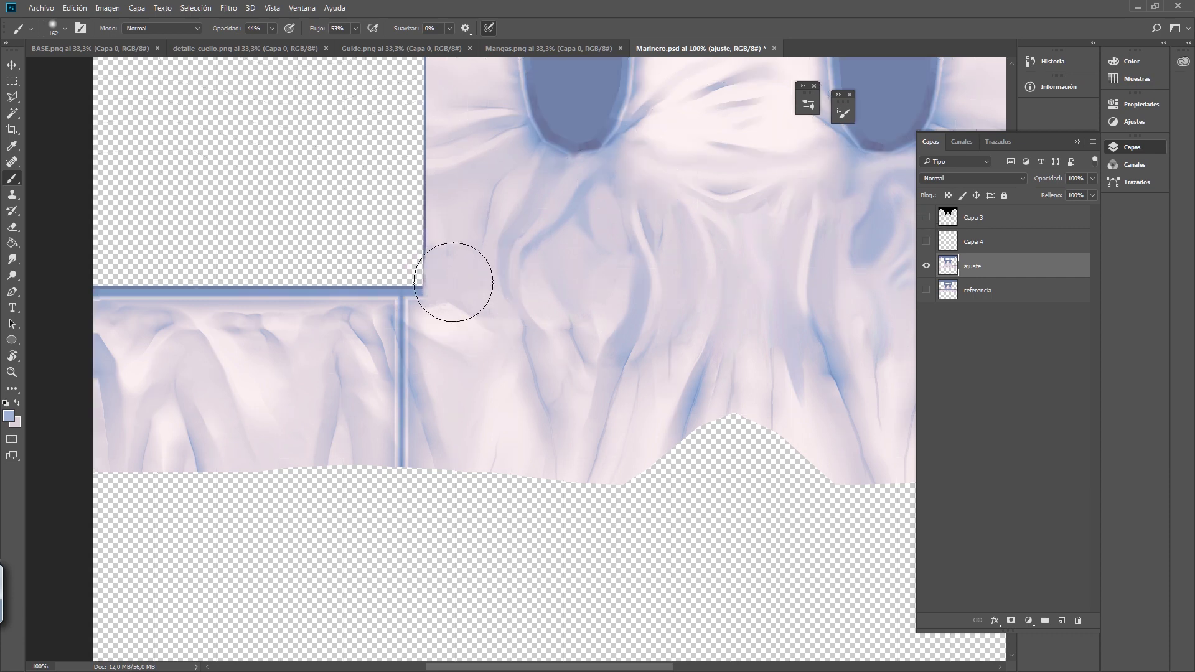
mouse_move(457, 277)
left_mouse_down()
mouse_move(630, 269)
mouse_move(504, 288)
mouse_move(452, 280)
left_mouse_up()
mouse_move(464, 283)
left_mouse_down()
mouse_move(444, 283)
mouse_move(539, 288)
mouse_move(428, 303)
mouse_move(739, 286)
mouse_move(536, 280)
mouse_move(801, 289)
mouse_move(627, 288)
left_mouse_up()
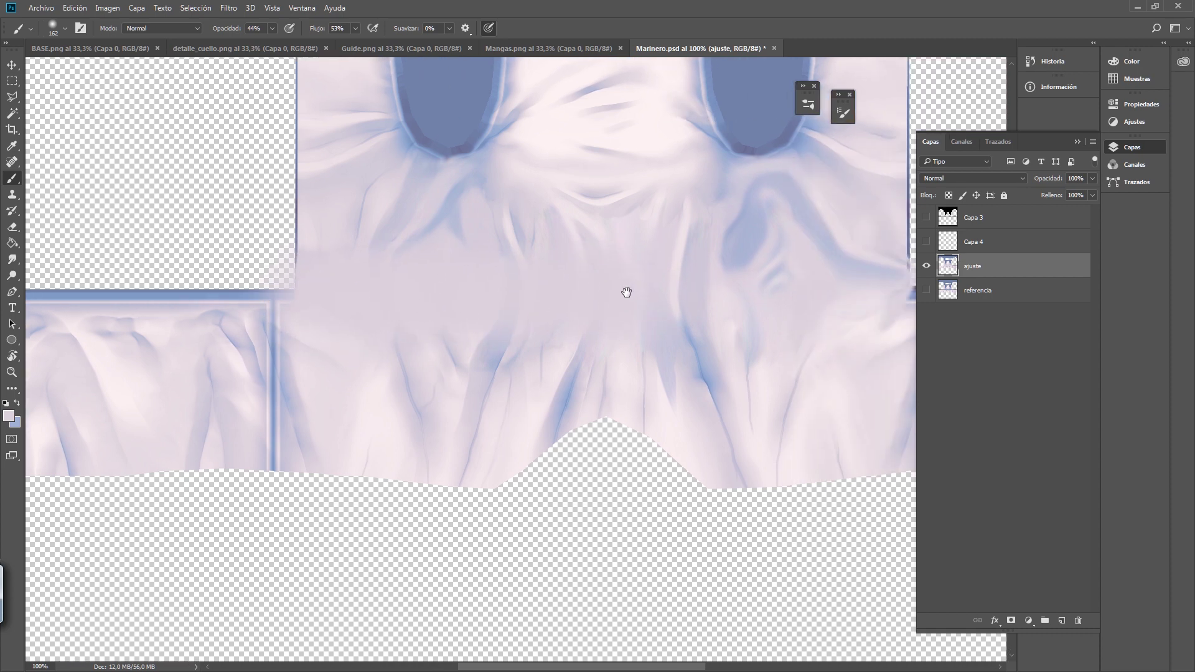
mouse_move(789, 300)
left_mouse_down()
mouse_move(317, 305)
mouse_move(831, 305)
mouse_move(816, 291)
mouse_move(883, 293)
mouse_move(324, 278)
mouse_move(312, 293)
mouse_move(580, 300)
mouse_move(299, 283)
mouse_move(681, 307)
mouse_move(830, 297)
mouse_move(849, 283)
mouse_move(790, 293)
left_mouse_up()
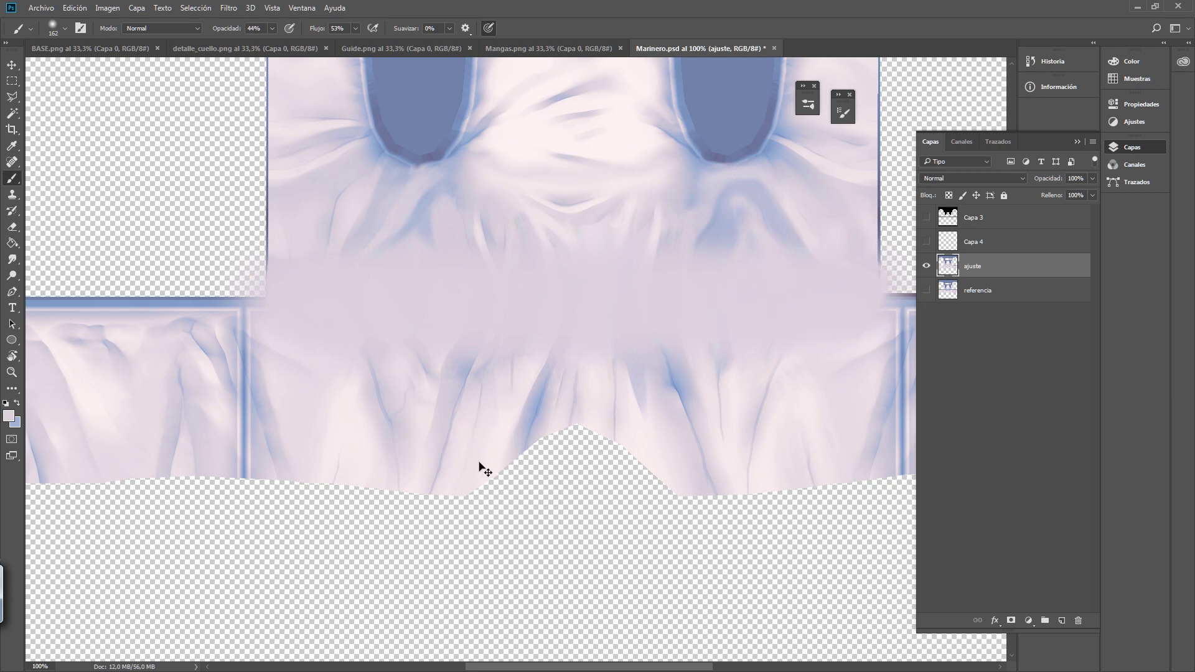
- Save Marinero.psd and export a PNG copy as Marinero_02.png with the large file size option
key("ctrl+s")
left_click(40, 8)
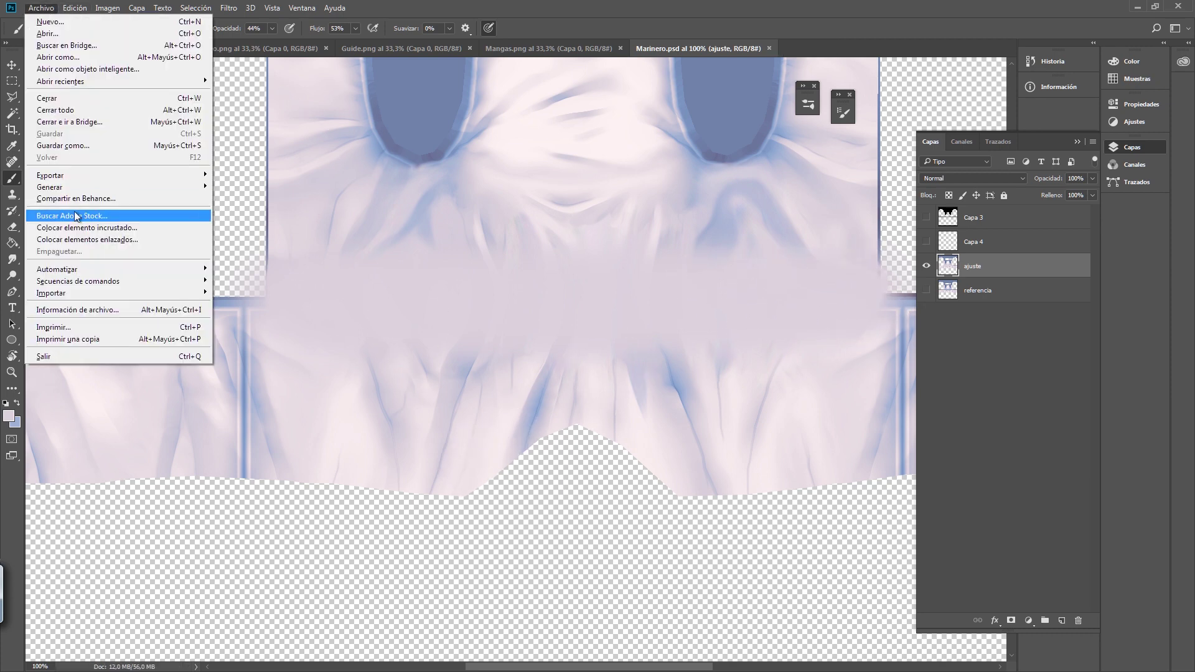
left_click(70, 144)
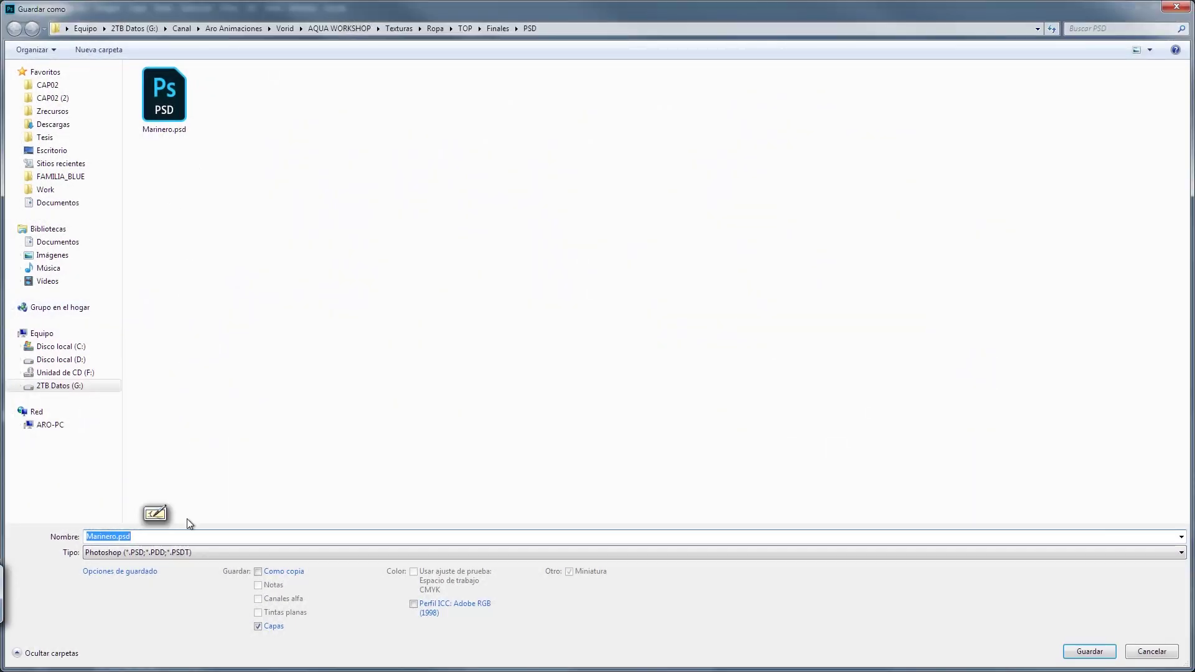
left_click(177, 553)
left_click(144, 496)
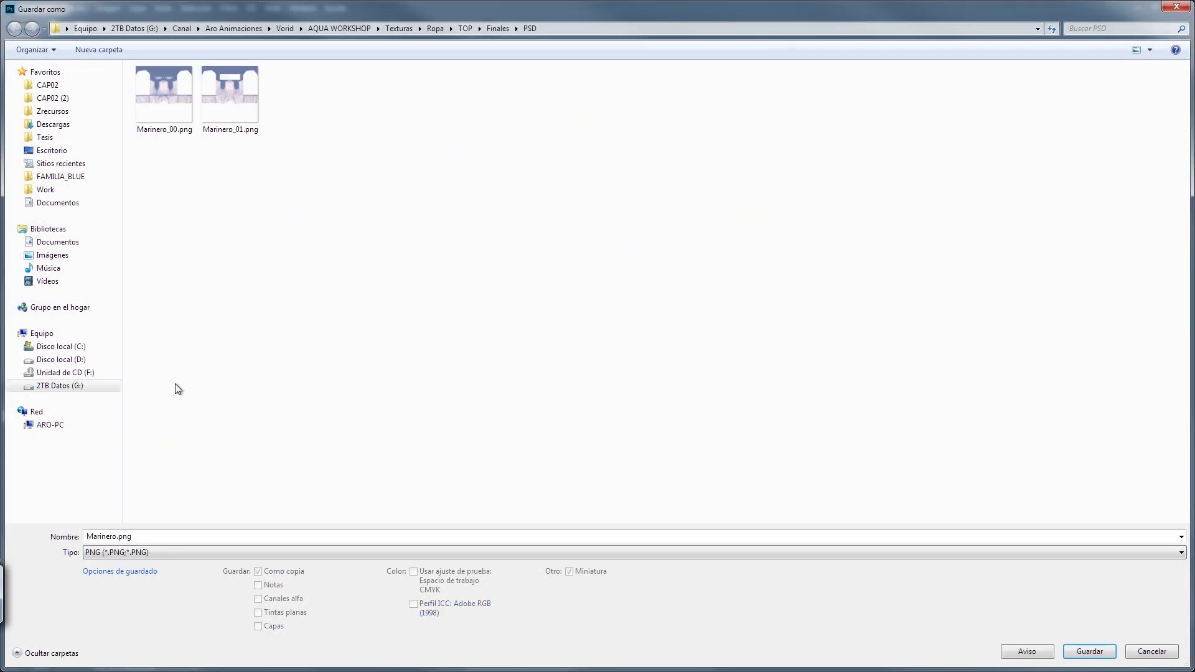
left_click(232, 123)
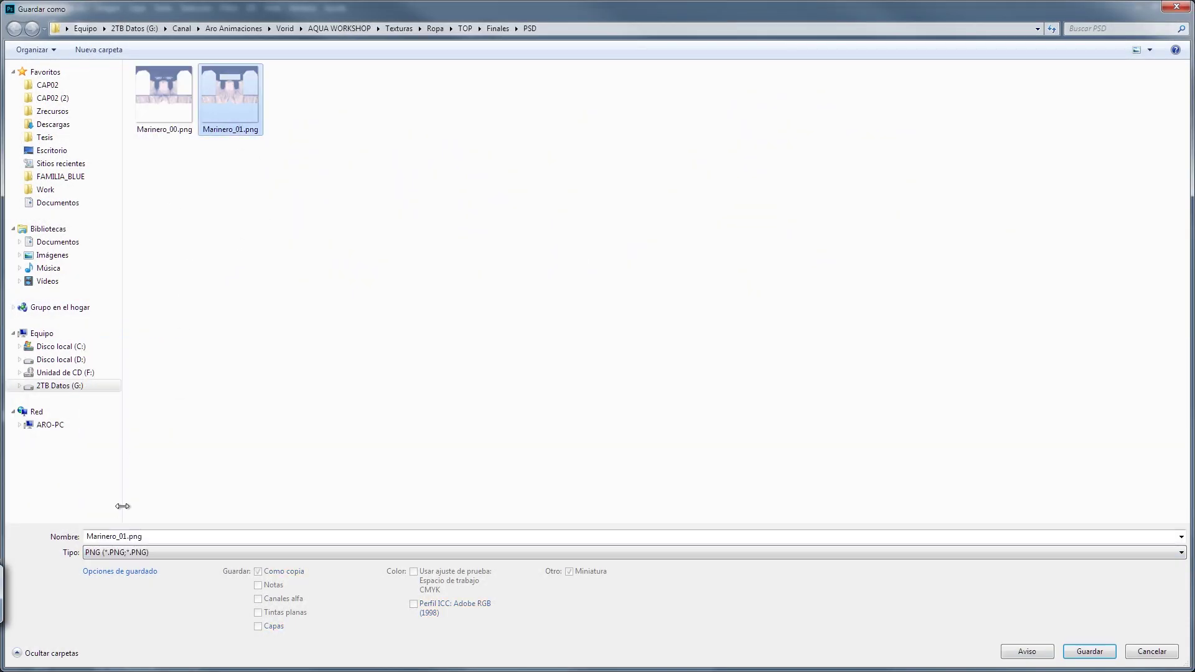
double_click(124, 536)
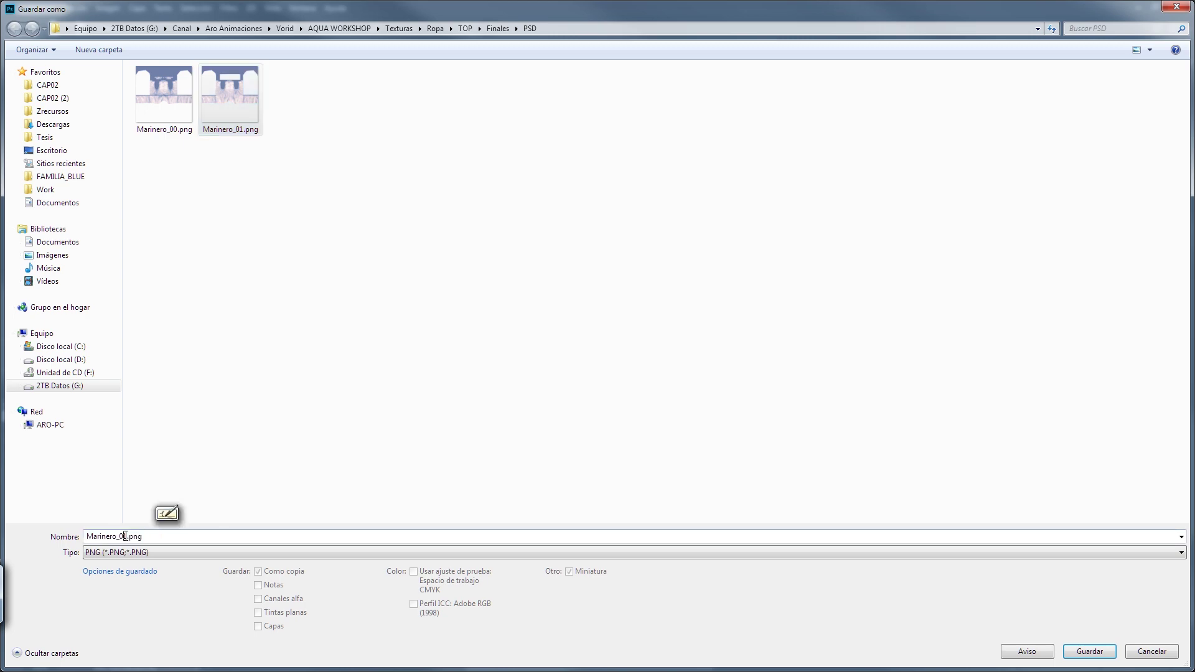
left_click_drag(124, 536, 145, 536)
type("2")
left_click(1089, 651)
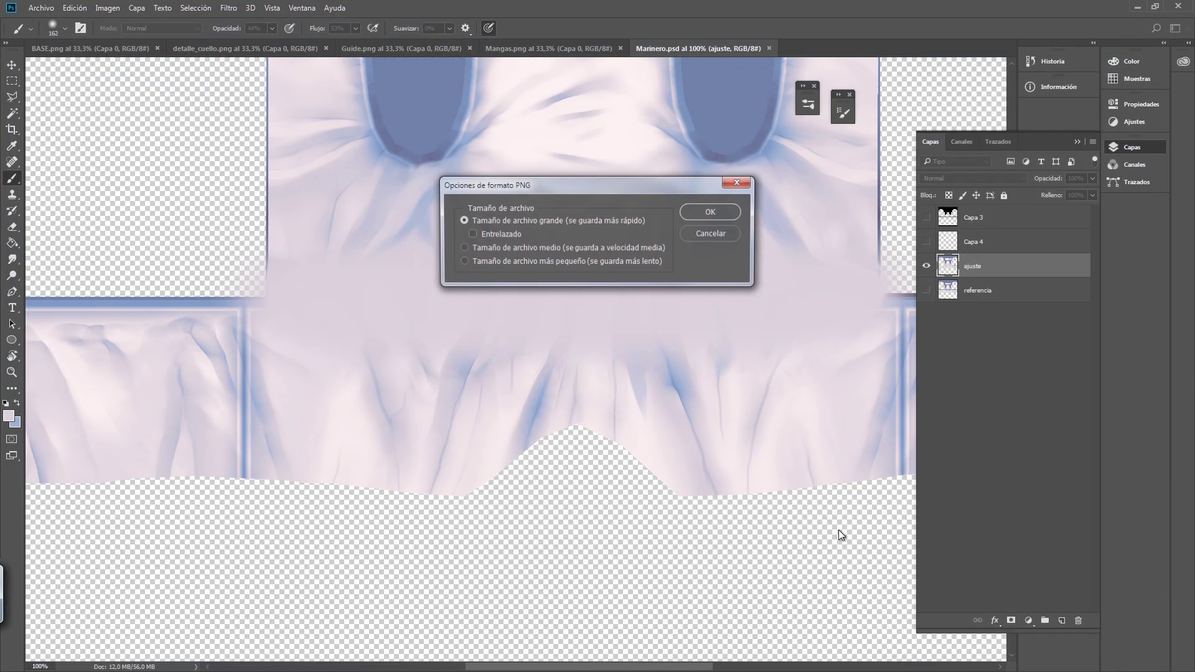
left_click(707, 208)
- Switch to VRoid Studio, import Marinero_02.png into the marinero top layer and inspect the back of the blouse
key("alt+Tab")
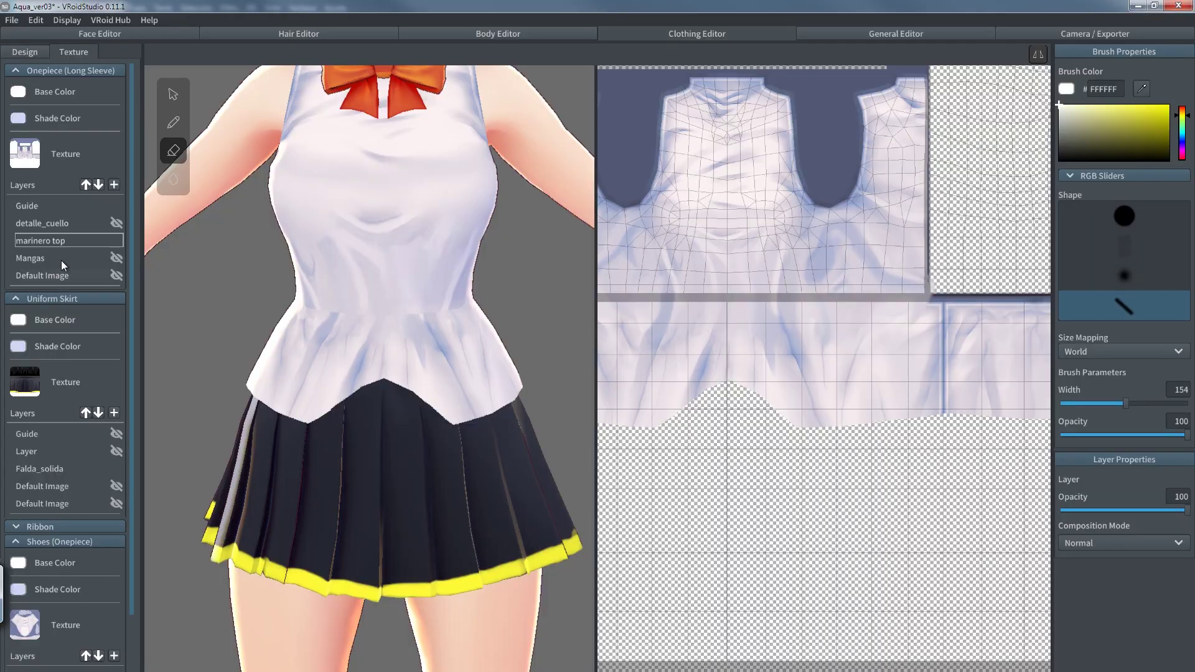
right_click(59, 241)
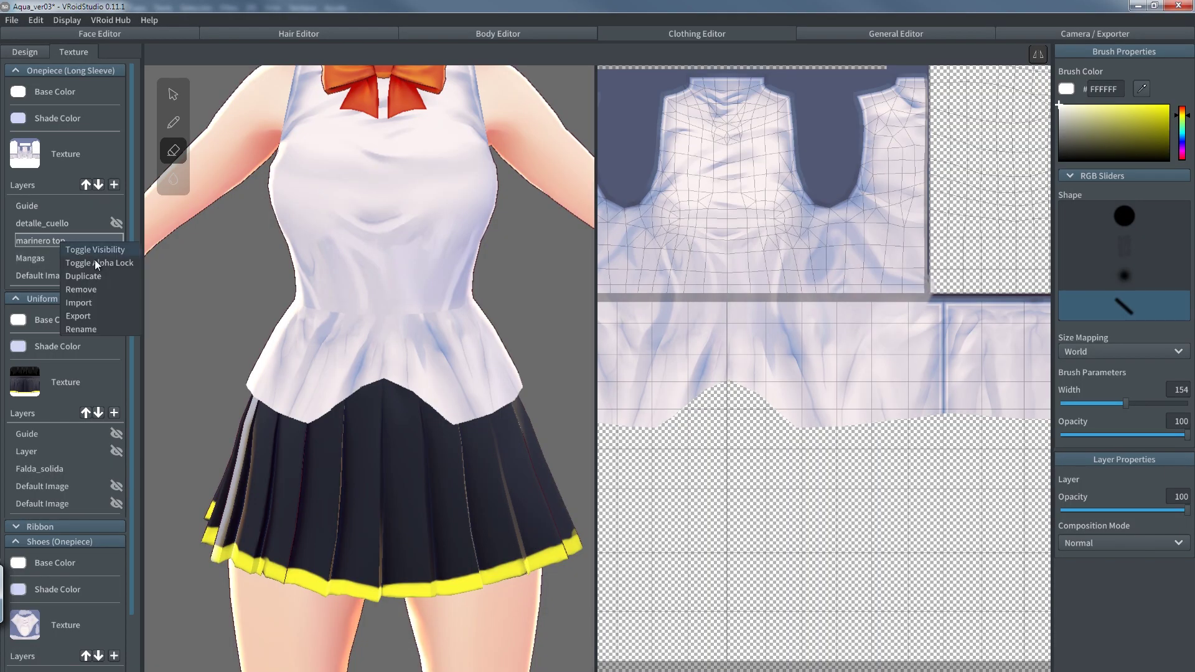
left_click(88, 301)
left_click(187, 232)
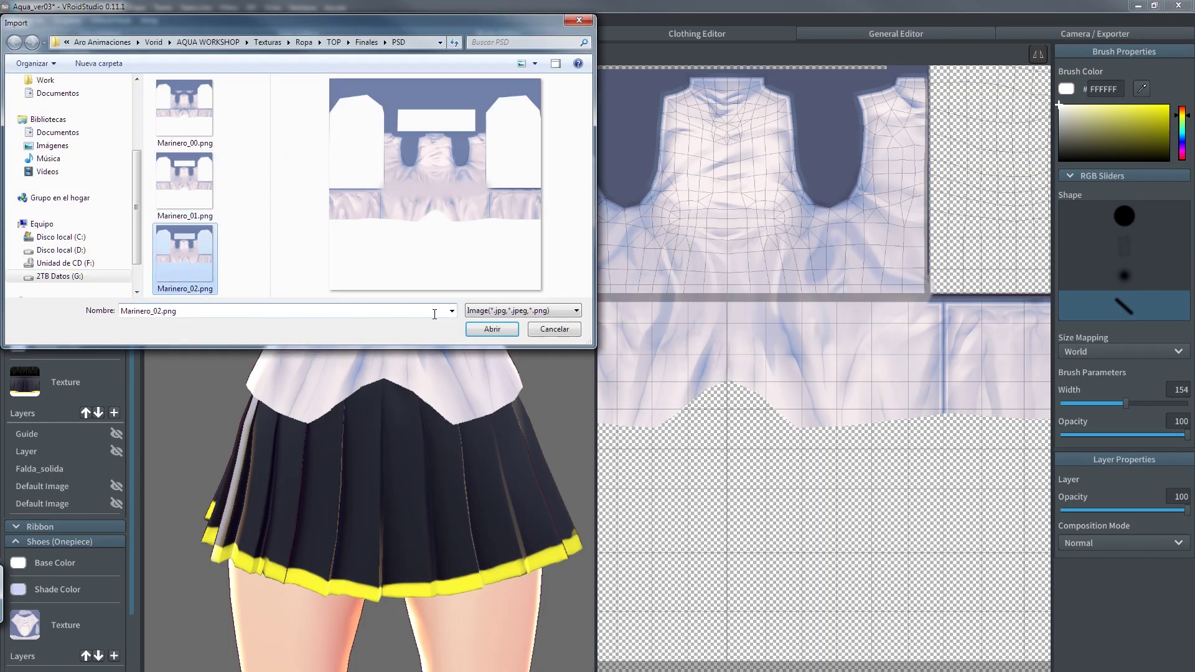
left_click(491, 330)
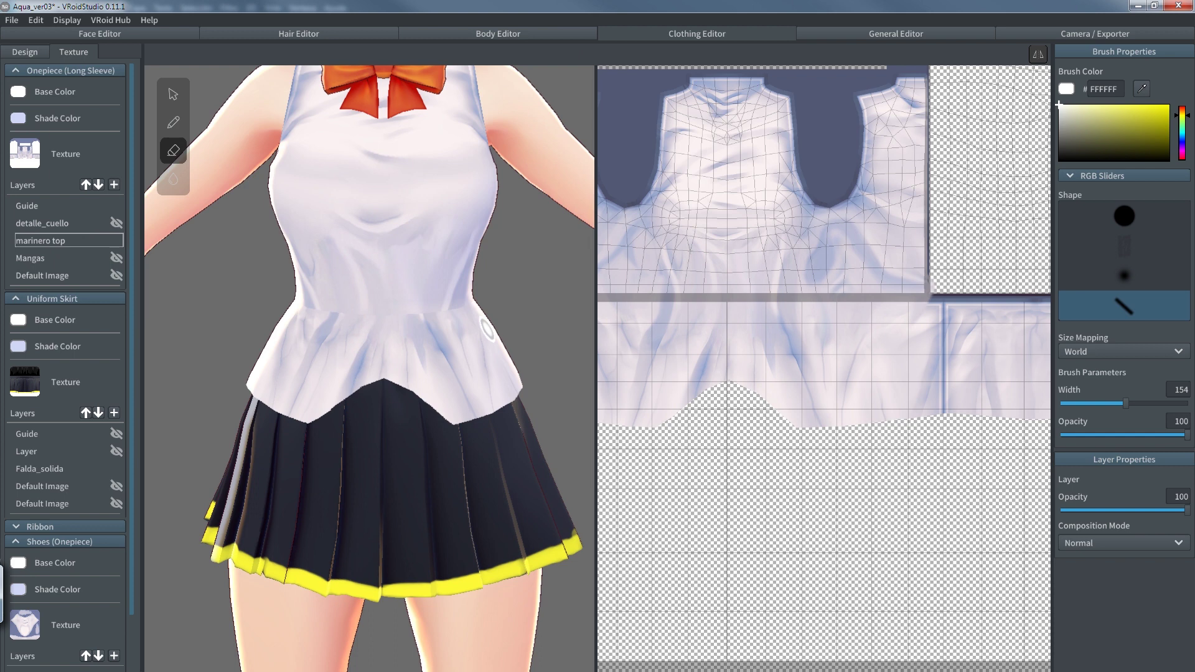
right_click_drag(197, 325, 329, 330)
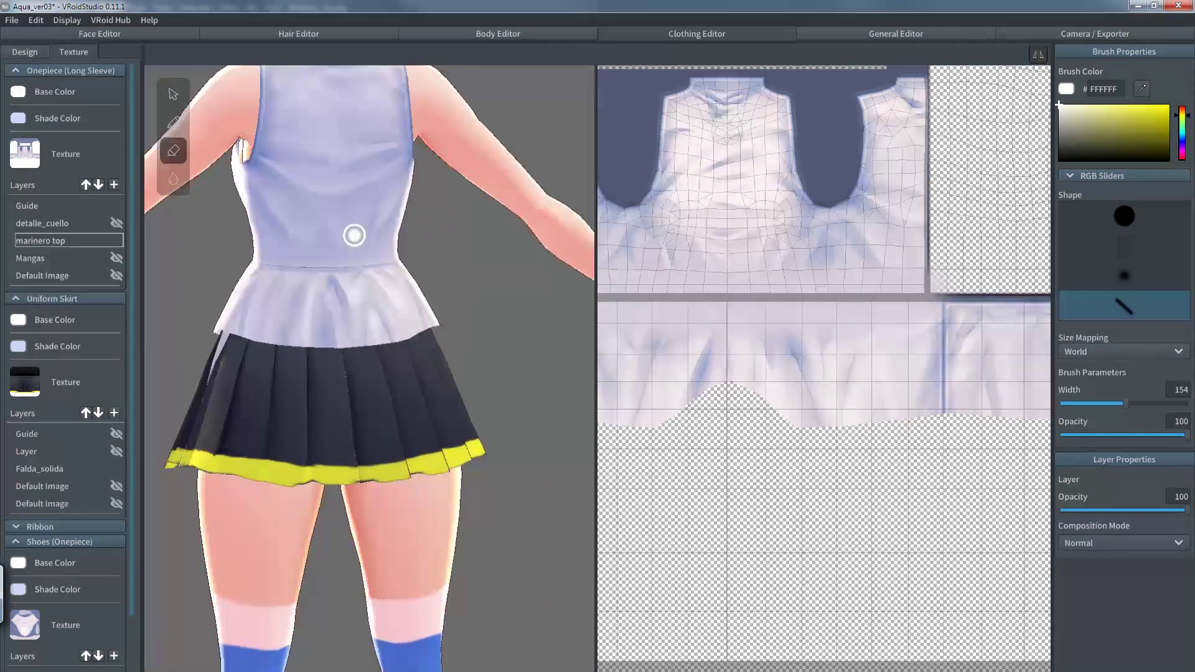
- Inspect the blouse's waist and flared hem on the character from the back and the front
scroll(355, 235, "up", 5)
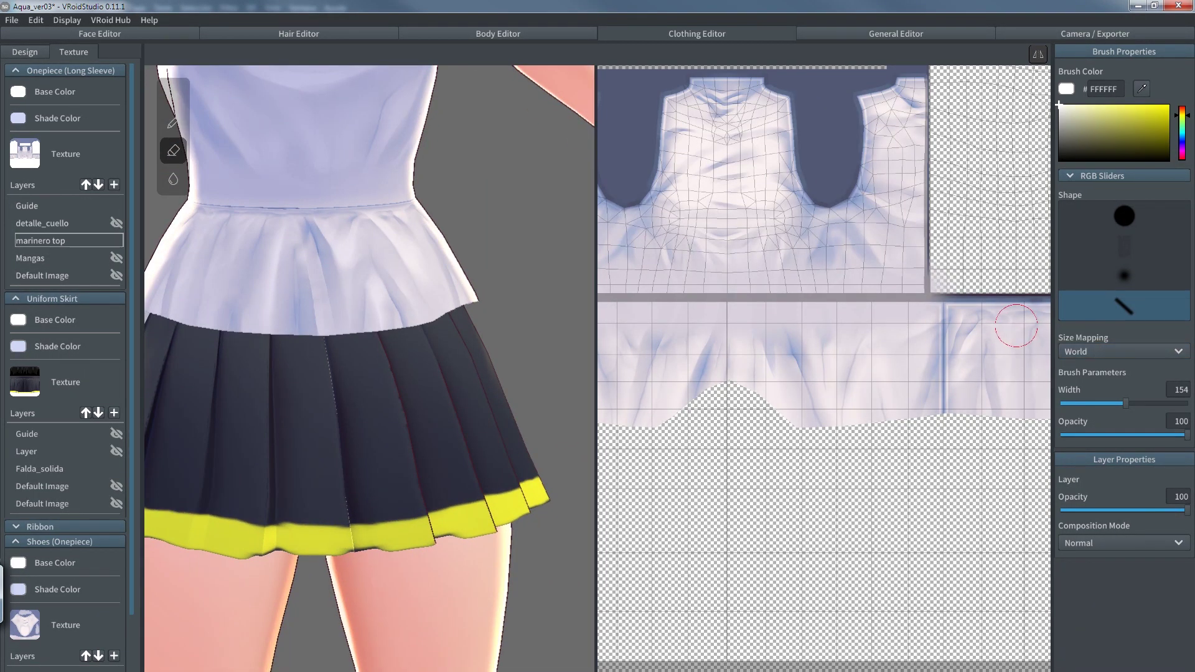
scroll(368, 200, "down", 4)
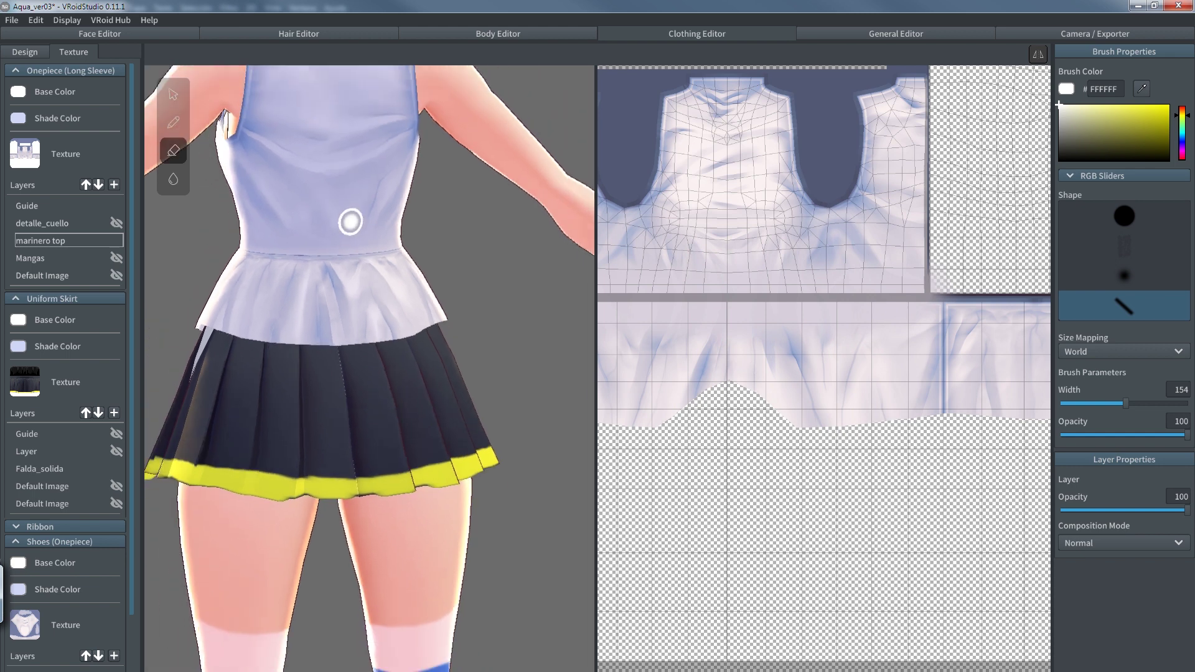
right_click_drag(439, 232, 550, 222)
scroll(550, 222, "up", 2)
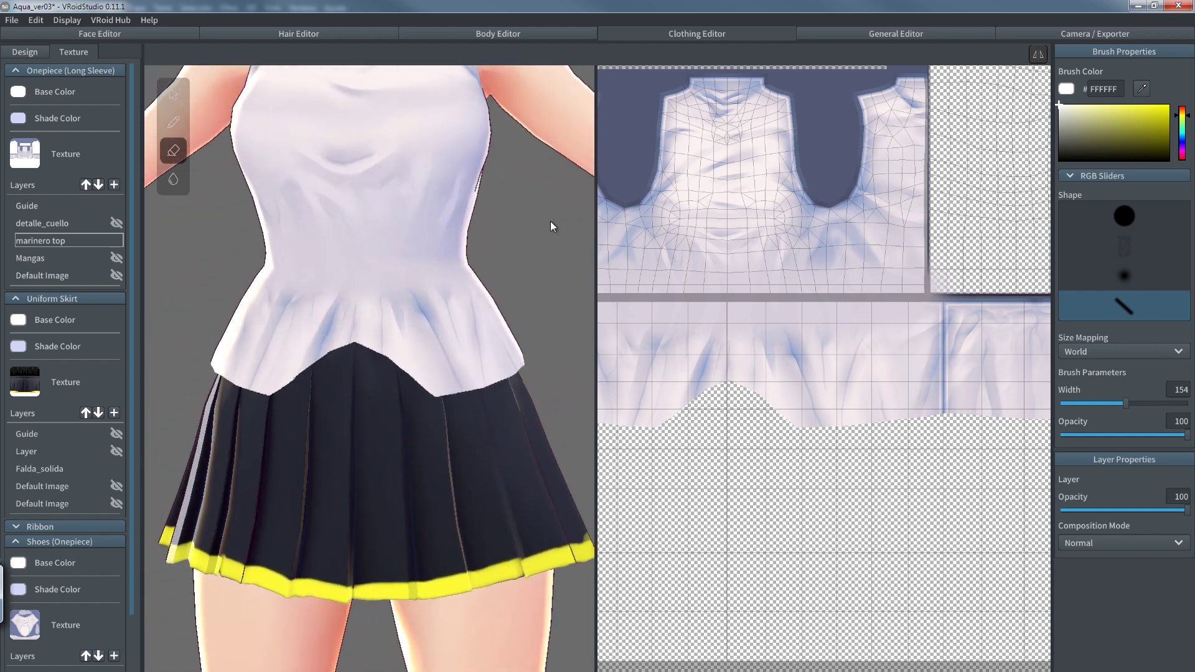
scroll(532, 246, "up", 2)
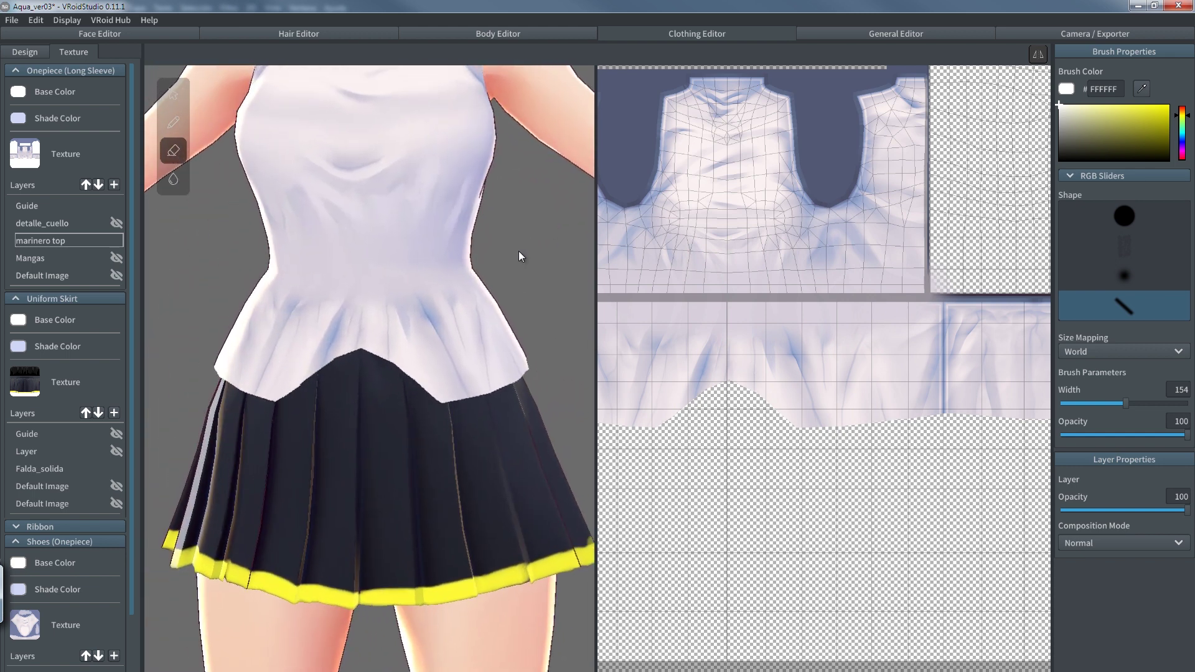
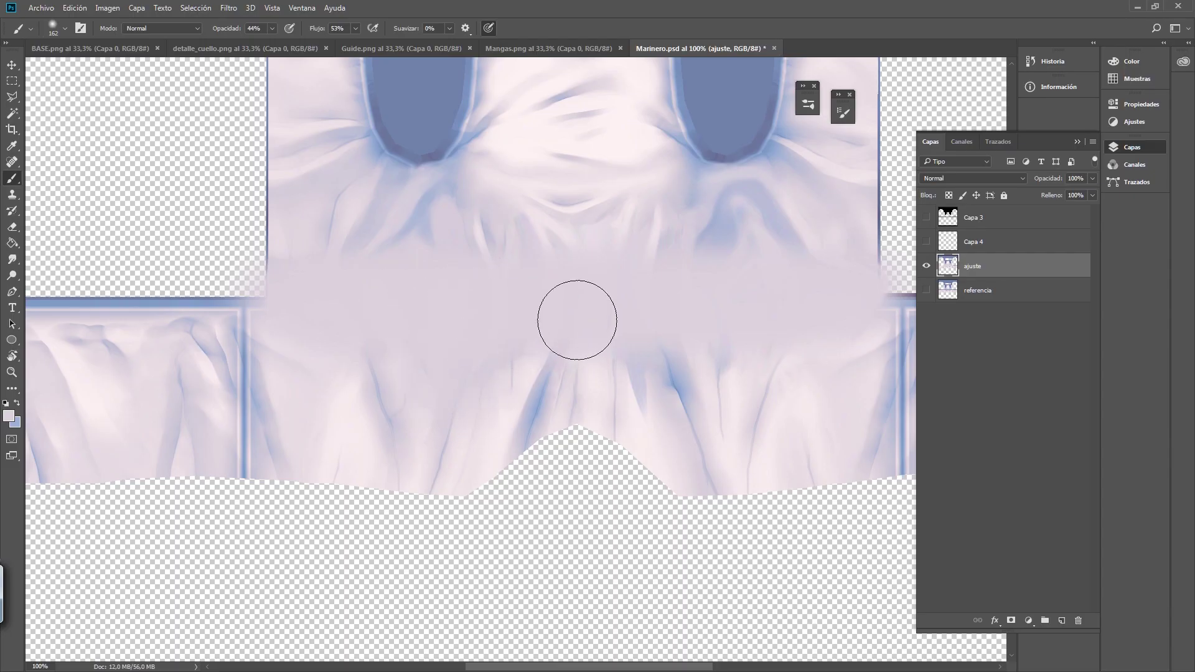
- Switch to Photoshop and soften the dark fold tips below the waist, around the hem's central peak, on the ajuste layer
mouse_move(677, 335)
left_mouse_down()
mouse_move(600, 286)
mouse_move(579, 291)
mouse_move(683, 333)
left_mouse_up()
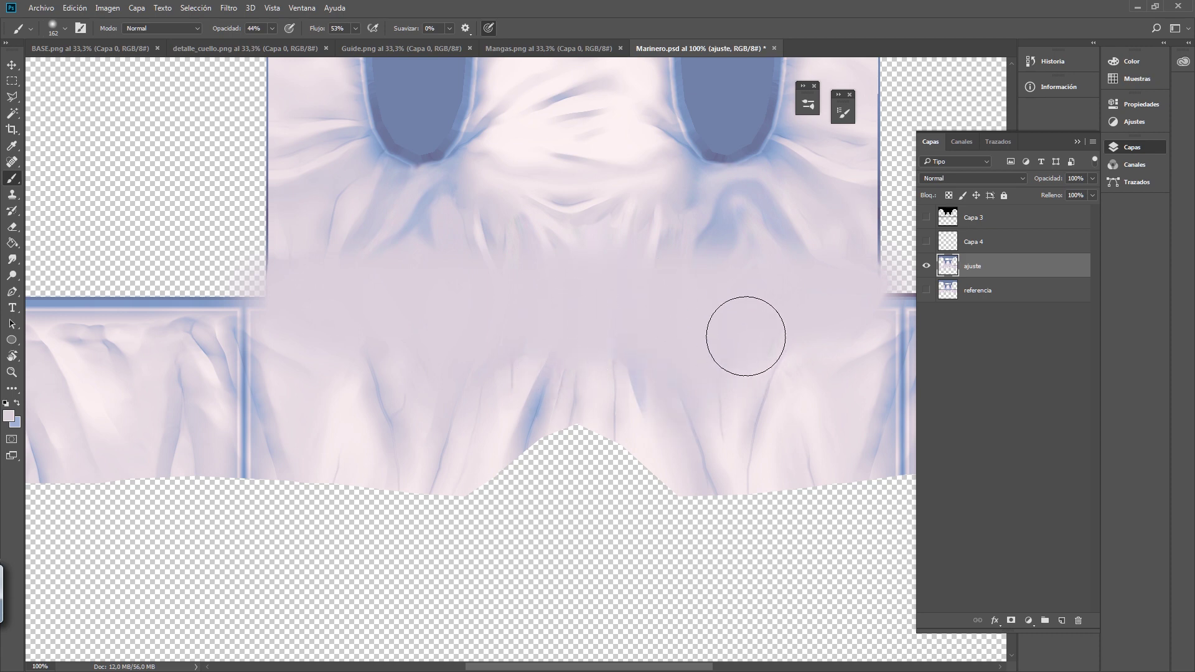
scroll(759, 323, "down", 1)
scroll(785, 308, "up", 1)
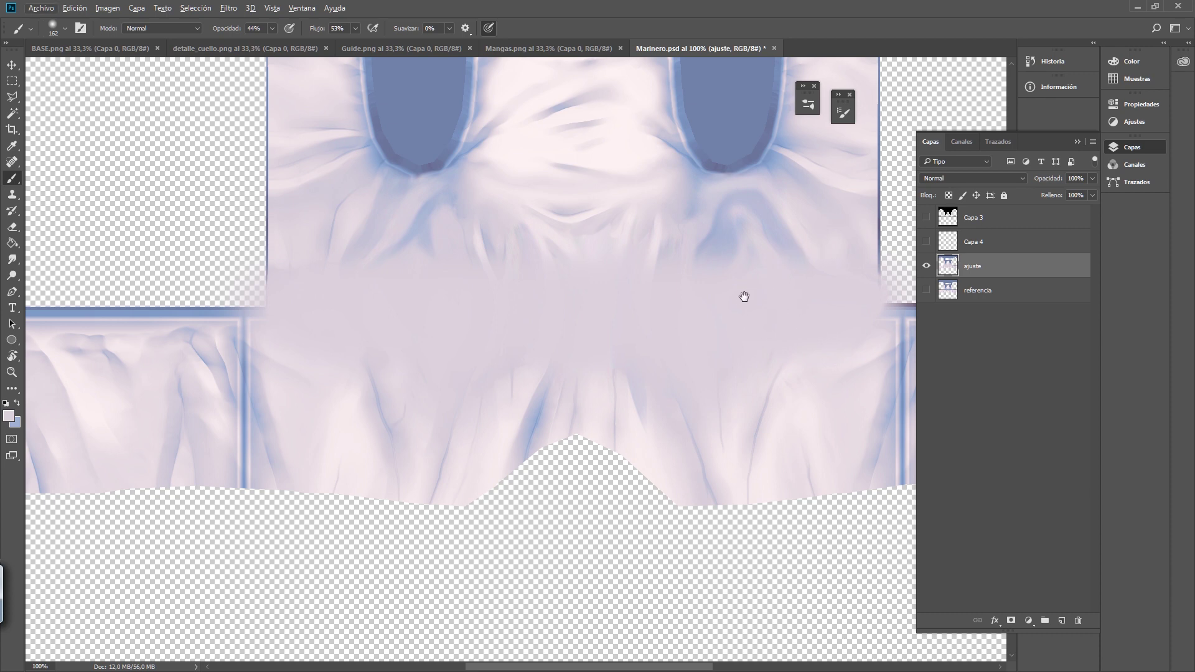
scroll(772, 313, "down", 2)
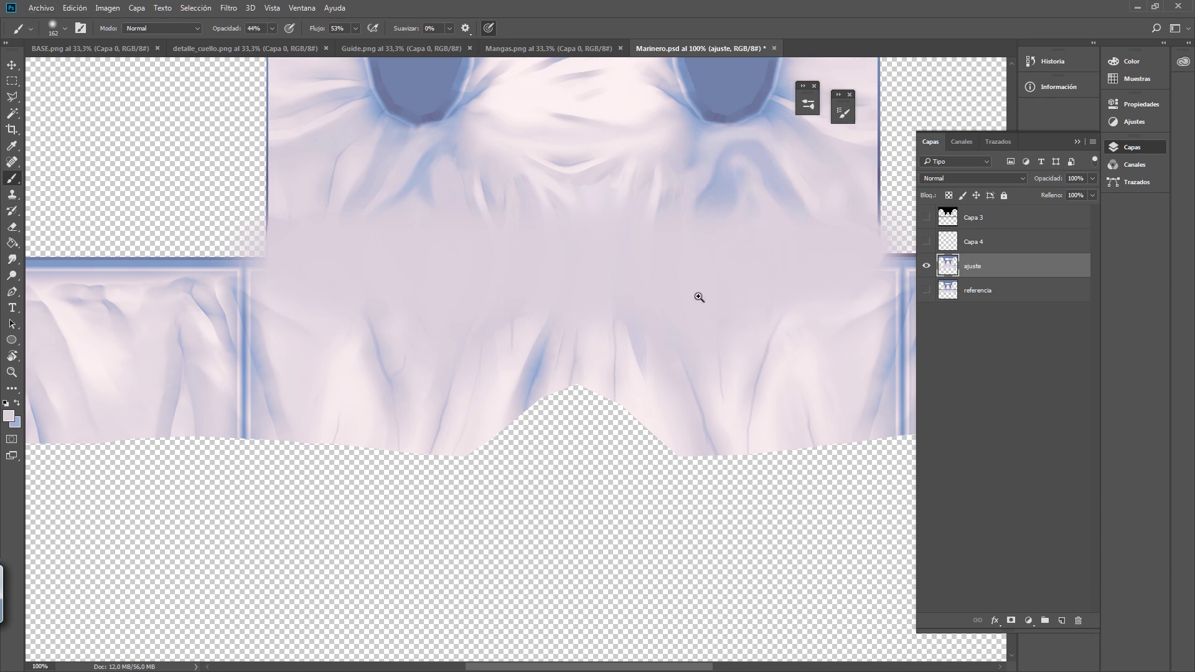
right_click(736, 322, "ctrl")
right_click(700, 307)
left_click(651, 331)
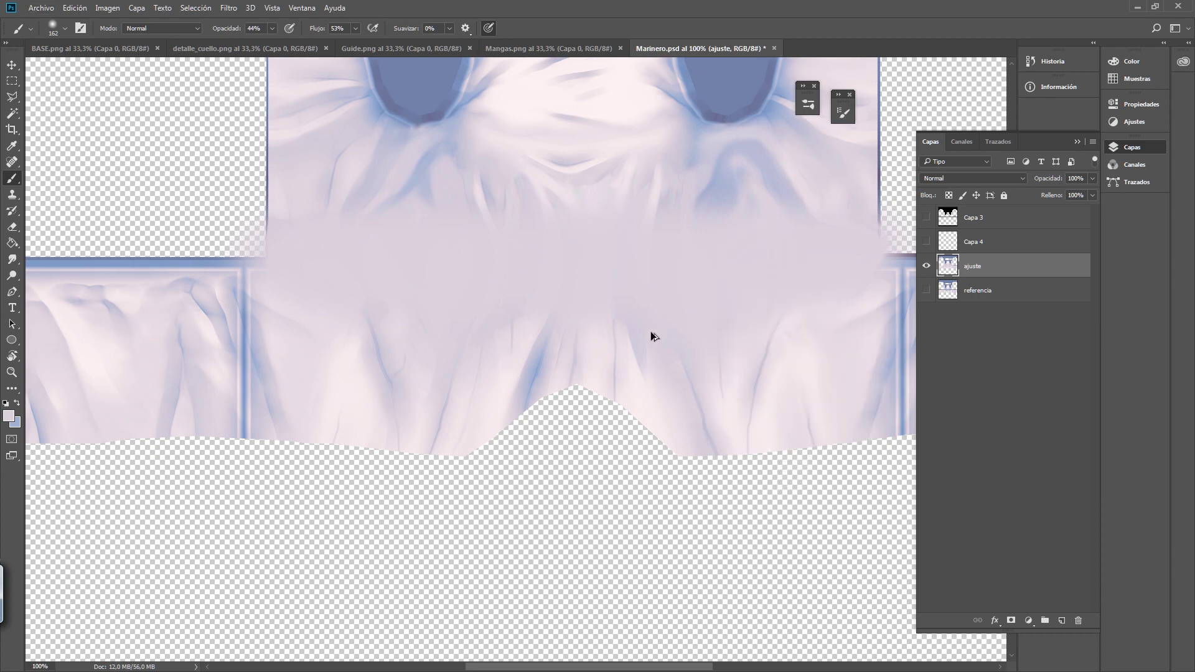
- Paint pale mauve over the blue upper border and both vertical side seams of the lower blouse strip on ajuste
left_click(662, 497, "alt")
left_click(681, 484, "alt")
mouse_move(757, 434)
left_mouse_down()
mouse_move(672, 445)
mouse_move(579, 401)
mouse_move(702, 409)
left_mouse_up()
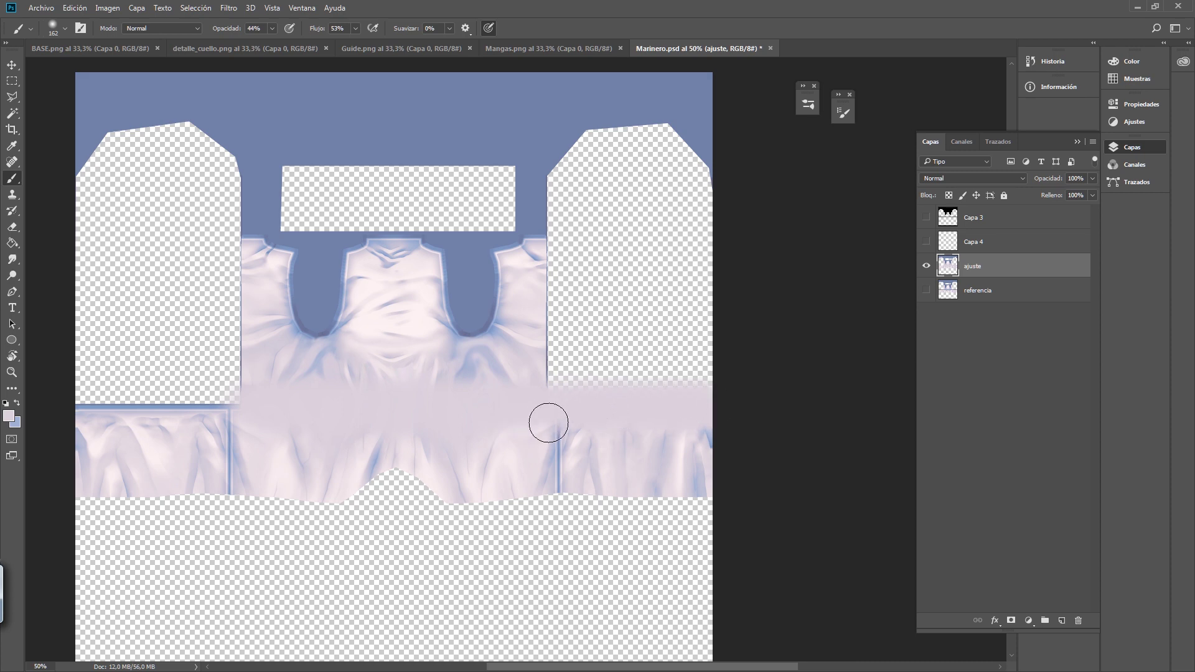
left_click_drag(556, 418, 557, 498)
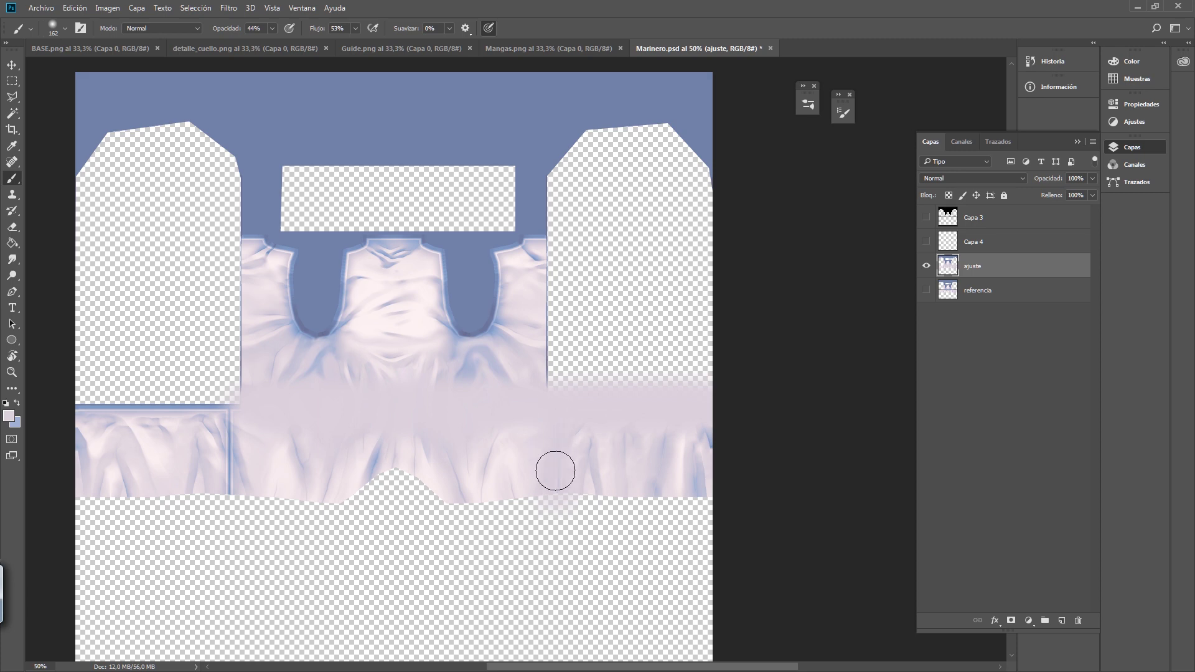
left_click_drag(553, 435, 769, 421)
left_click_drag(416, 397, 331, 390)
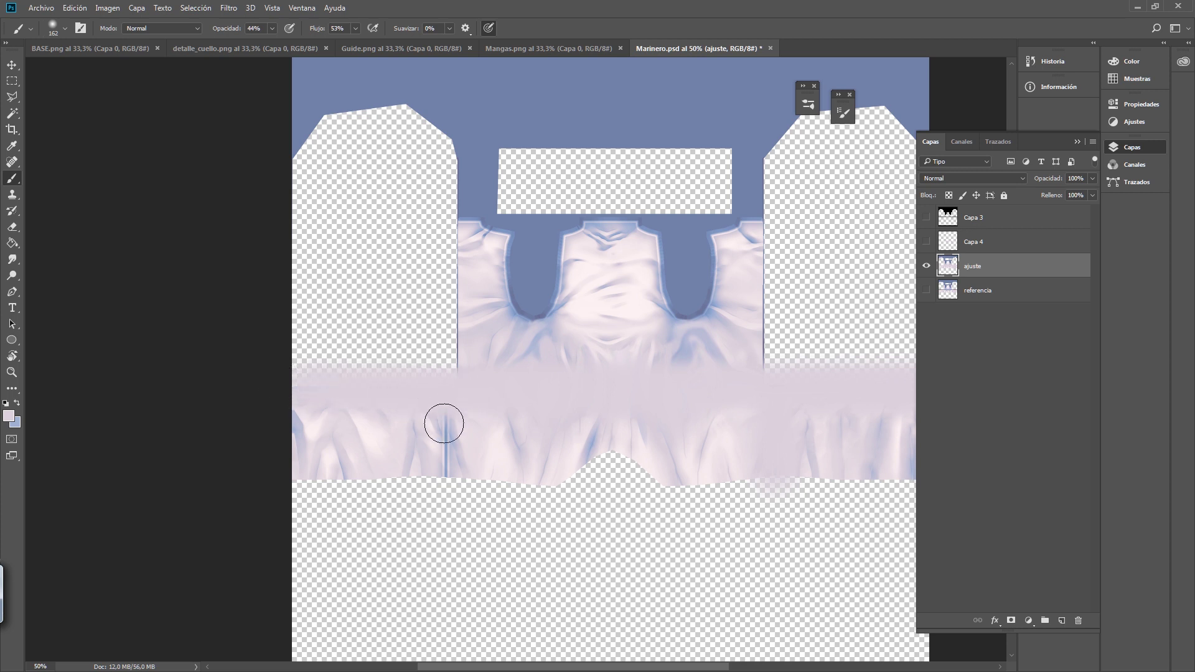
left_click_drag(444, 423, 444, 465)
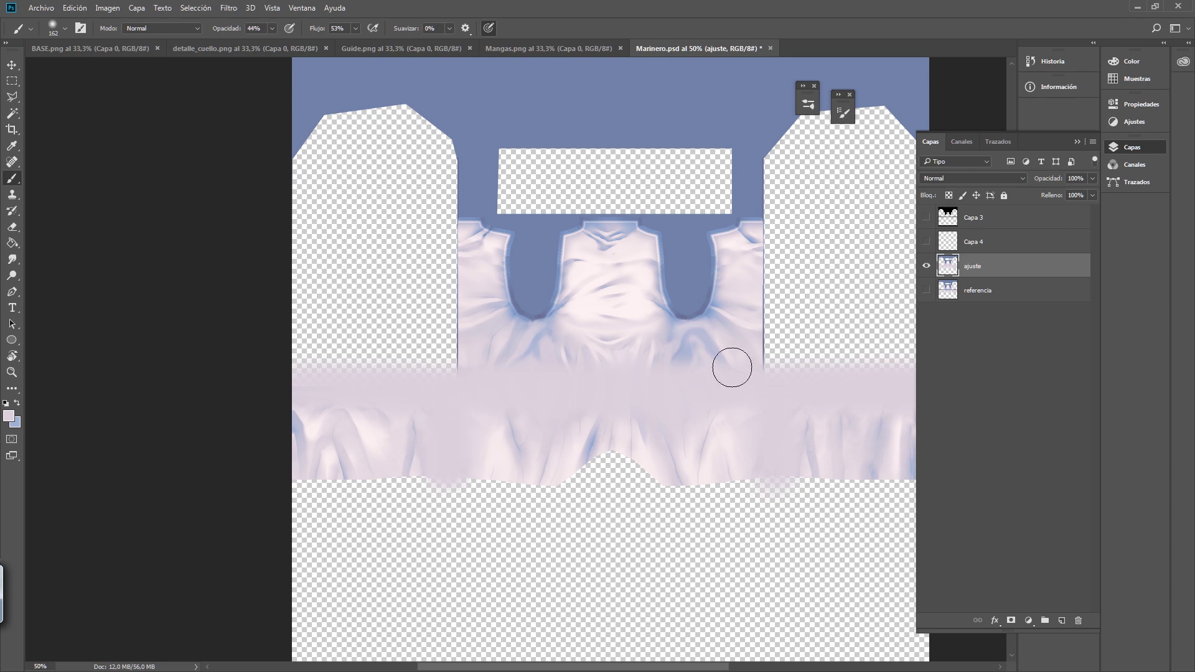
- Show the Capa 3 guide and delete the paint spill above the lower strip on both sides using rectangular selections
left_click(927, 218)
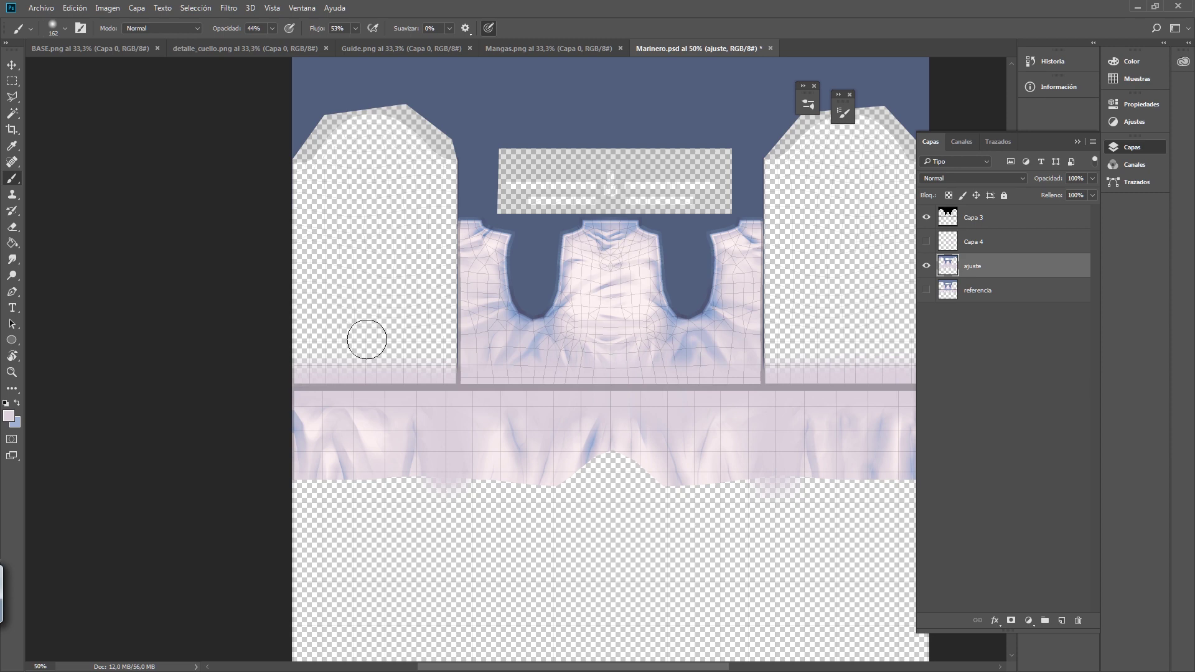
left_click(11, 83)
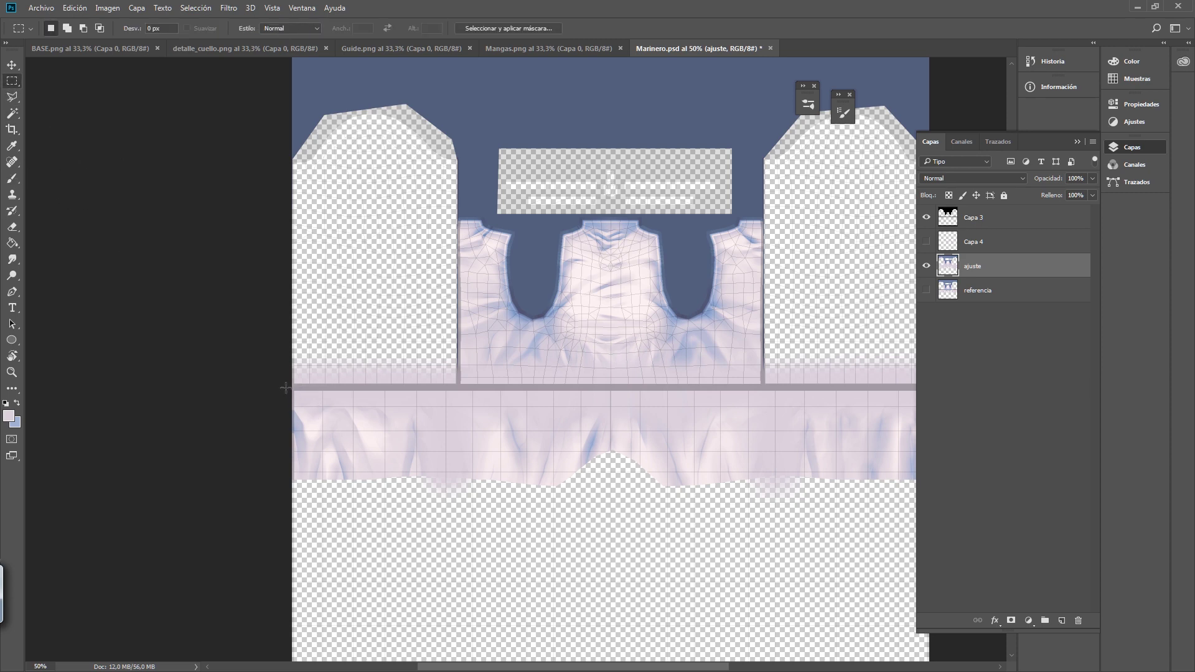
left_click_drag(285, 388, 456, 148)
left_click_drag(588, 369, 552, 374)
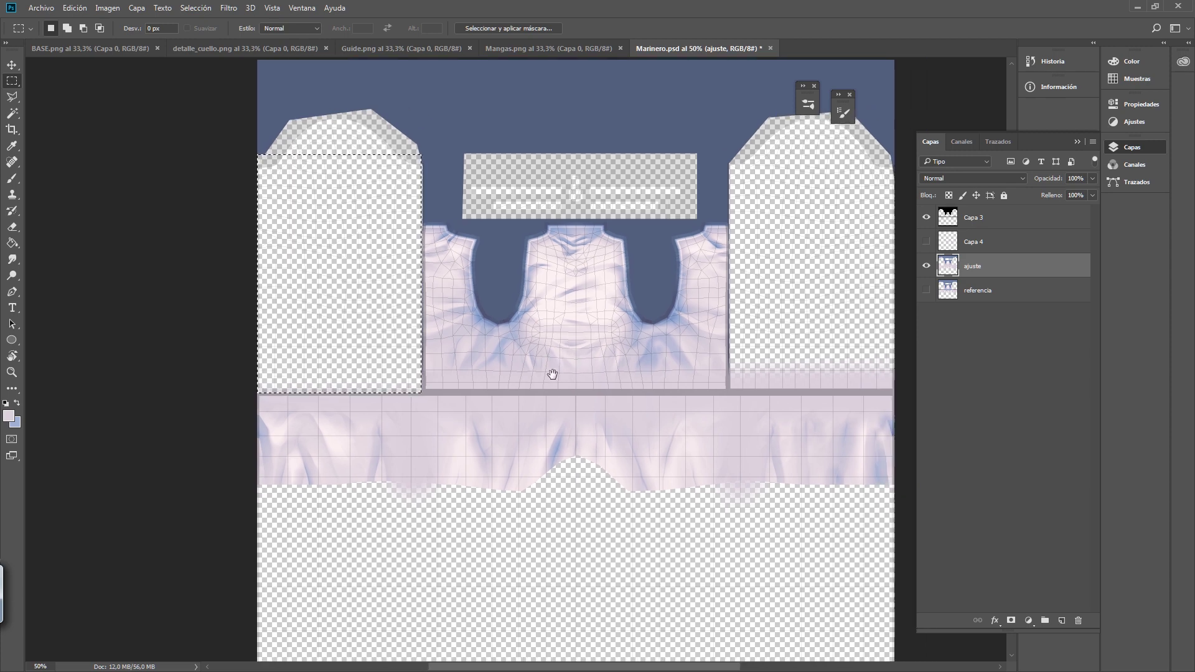
scroll(659, 400, "right", 5, "ctrl")
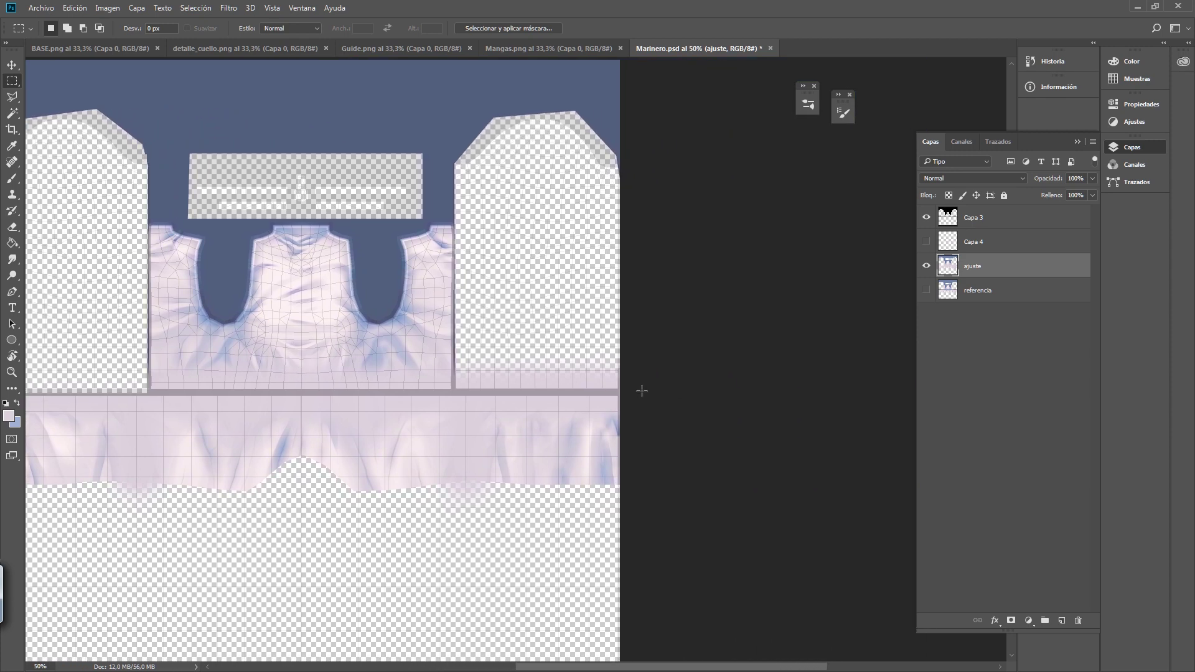
left_click_drag(641, 391, 454, 295)
key("Delete")
- Save Marinero.psd and hide the Capa 3 guide layer
key("ctrl+s")
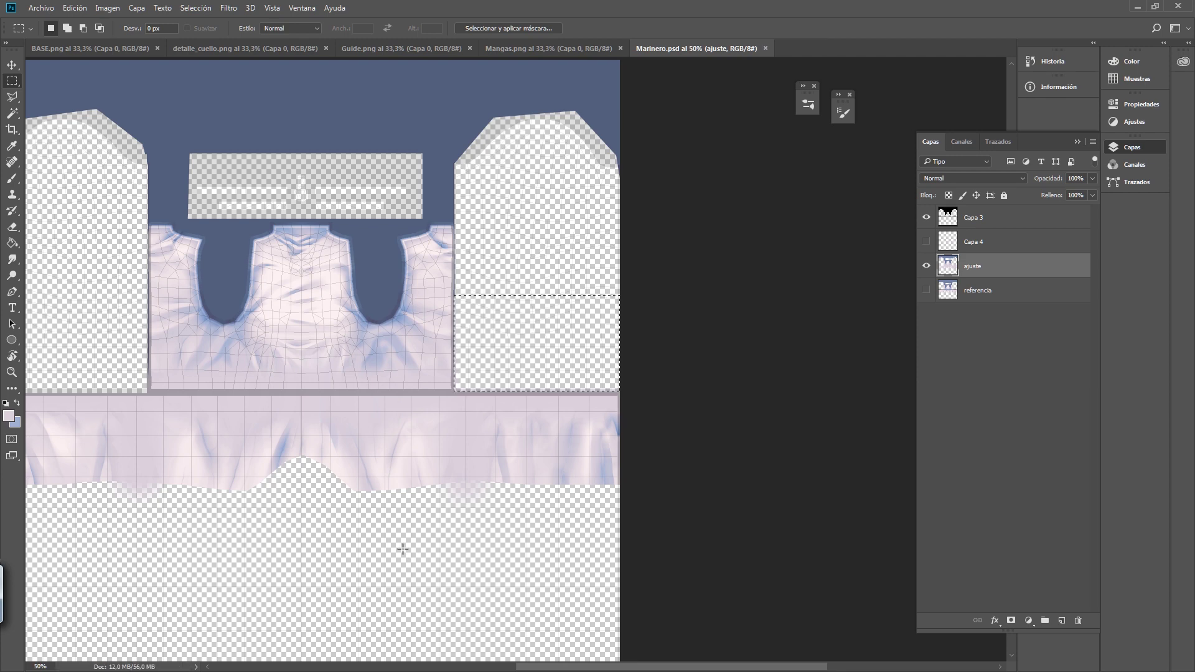
scroll(402, 549, "left", 3, "ctrl")
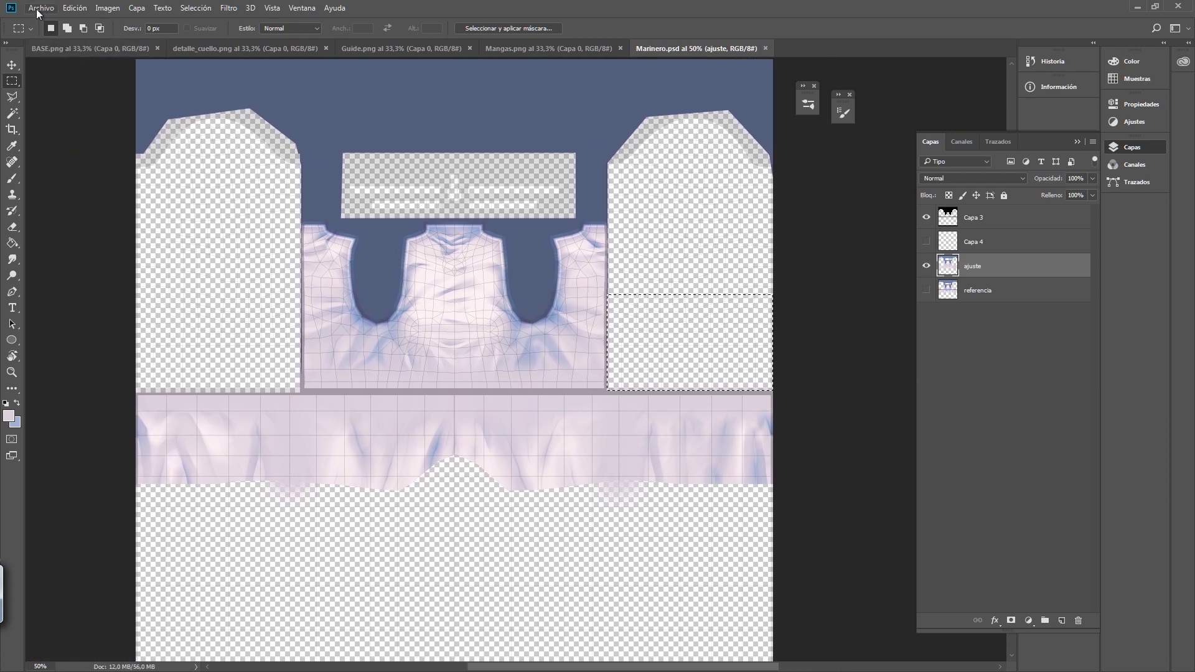
left_click(39, 8)
left_click(926, 226)
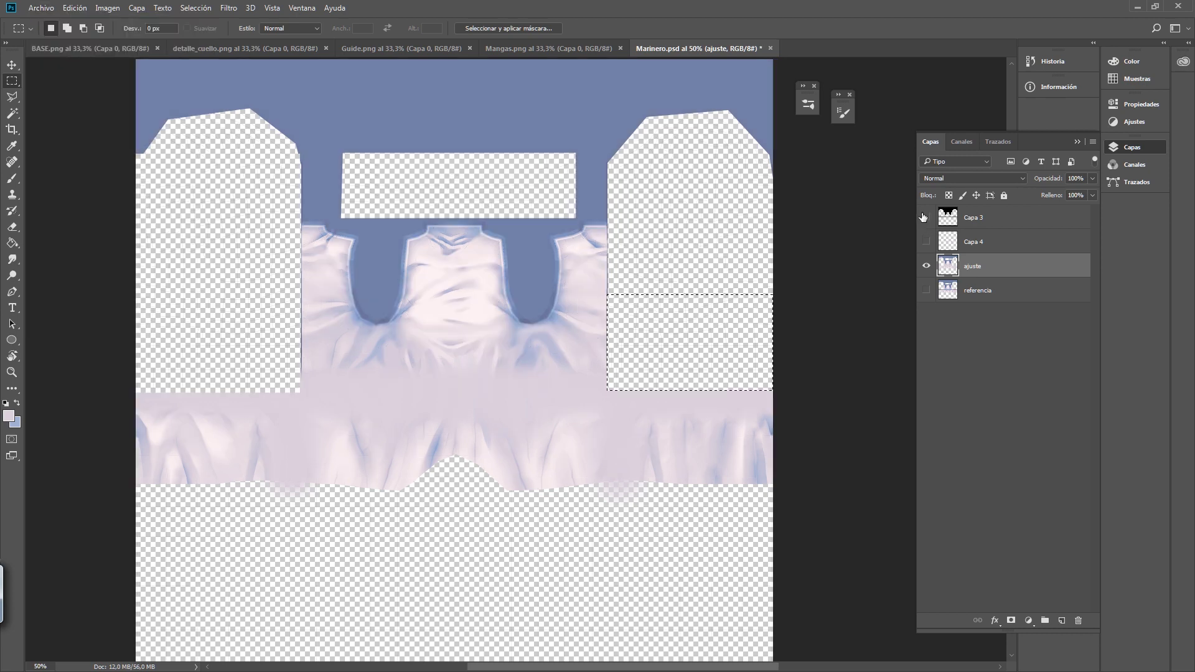
left_click(926, 217)
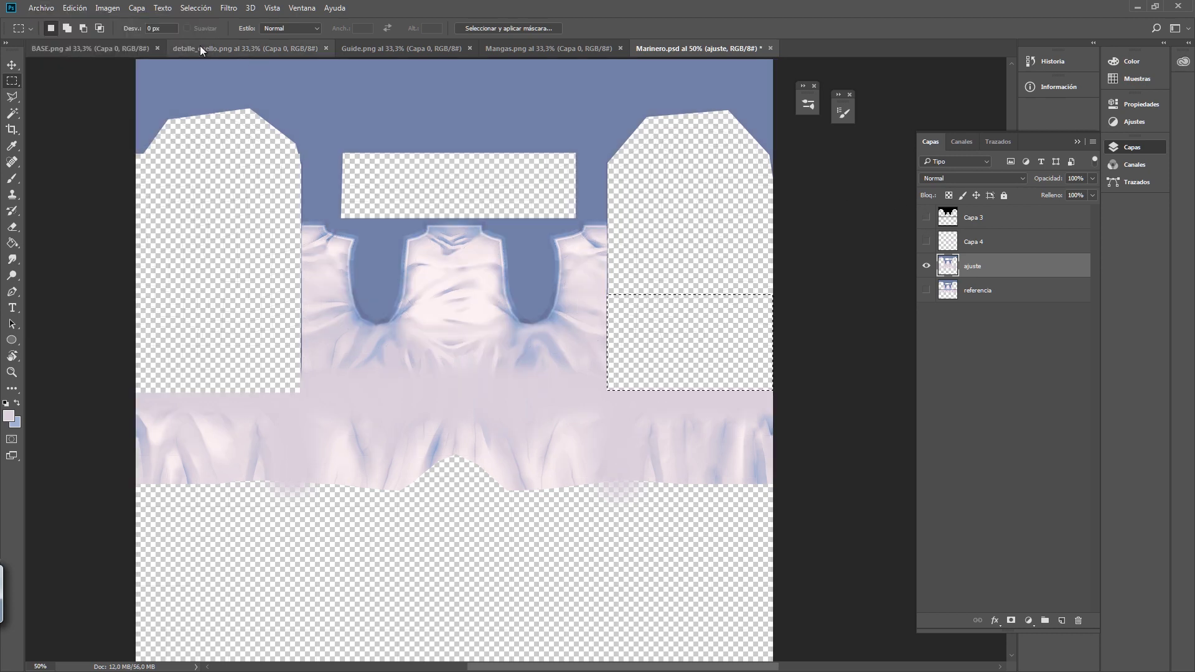
- Save a PNG copy of the texture as Marinero_03.png with the large file size option
left_click(39, 10)
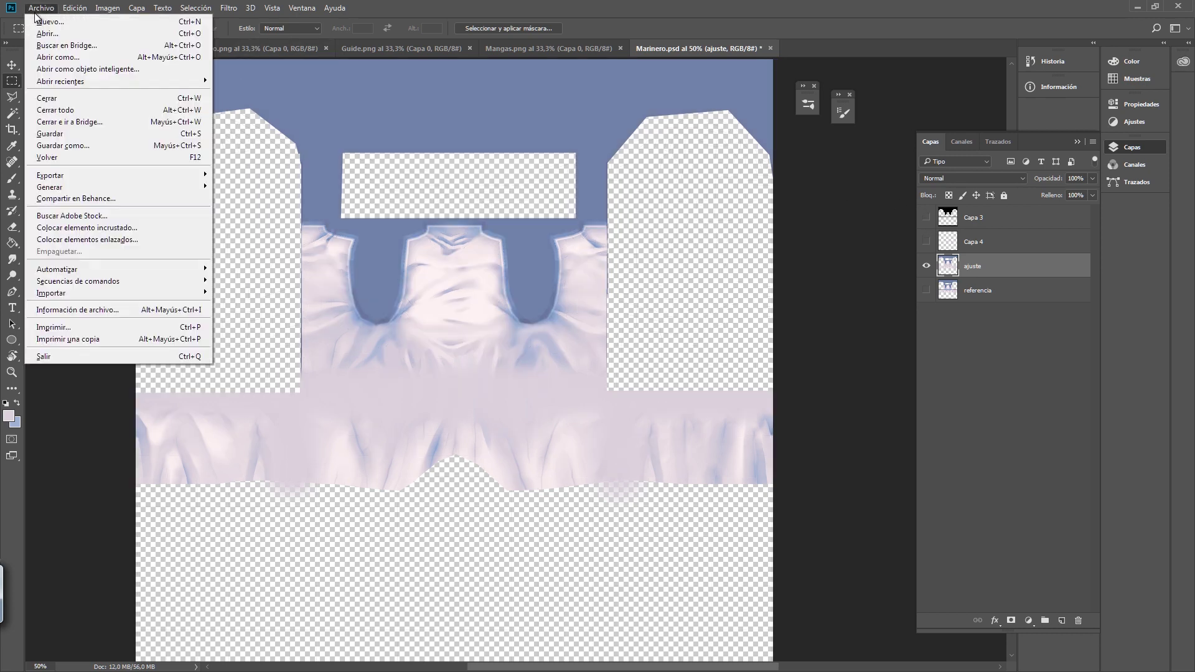
left_click(83, 145)
left_click(147, 554)
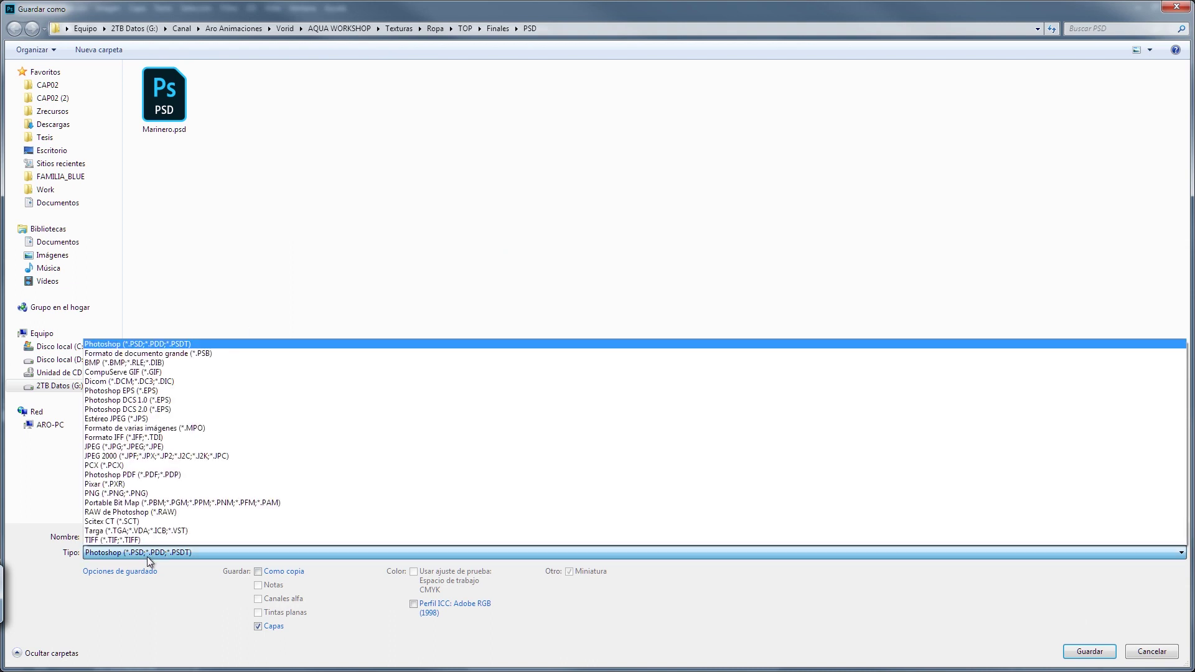
left_click(113, 494)
left_click(296, 112)
left_click(122, 536)
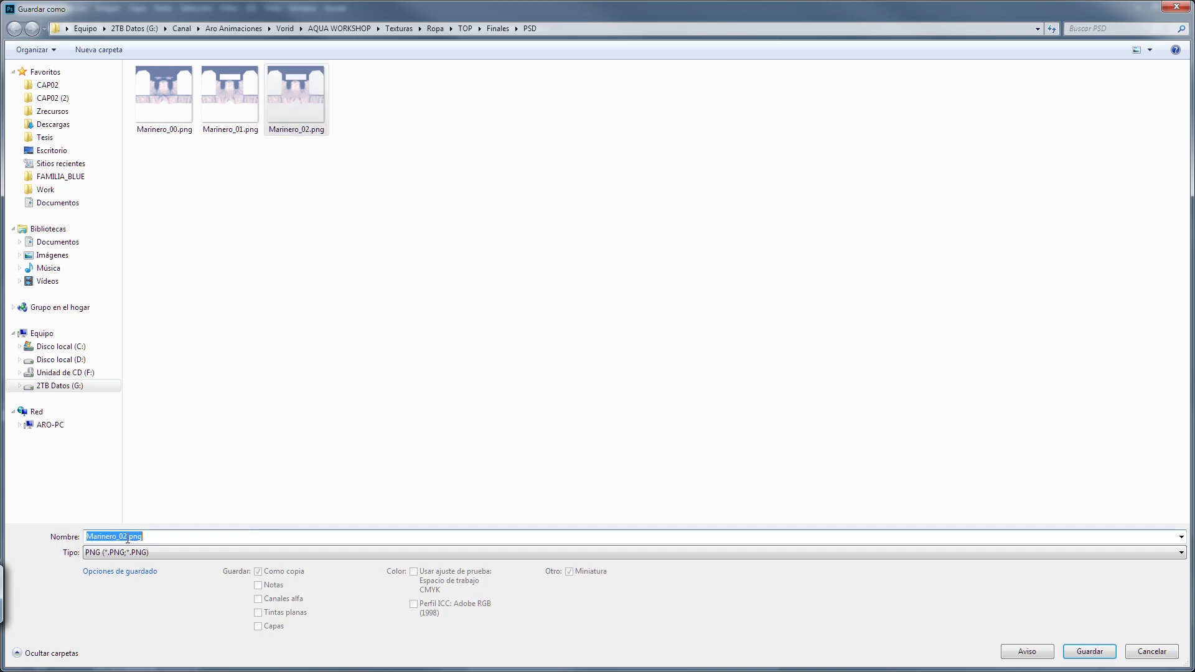
left_click(124, 538)
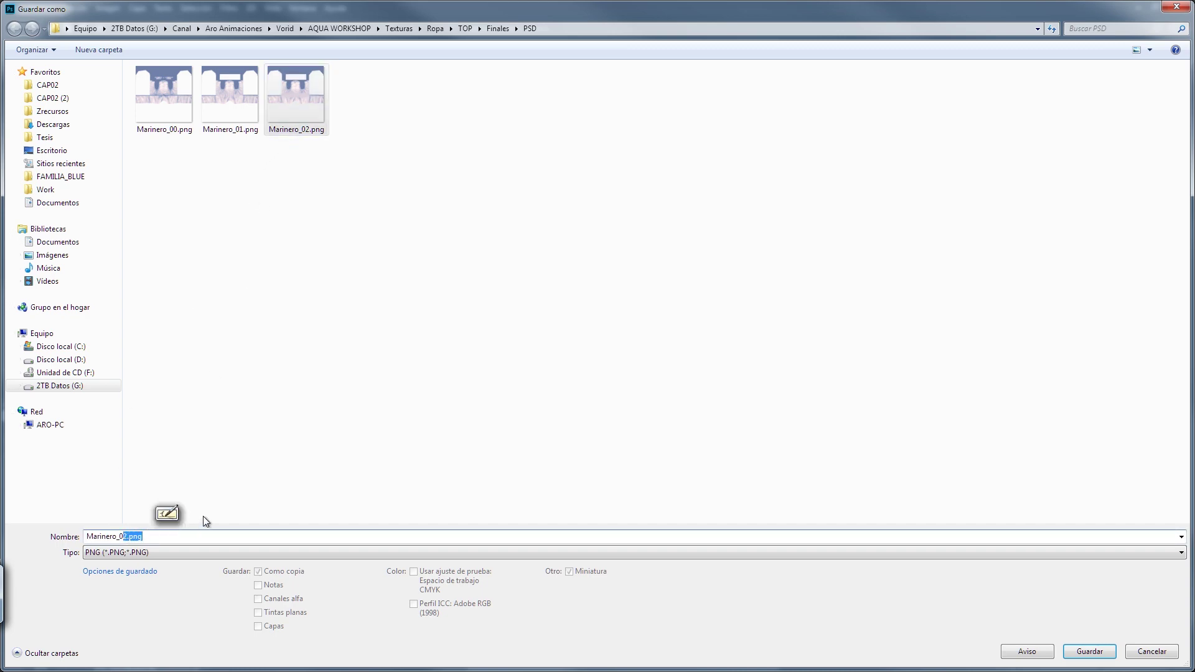
type("3")
key("Return")
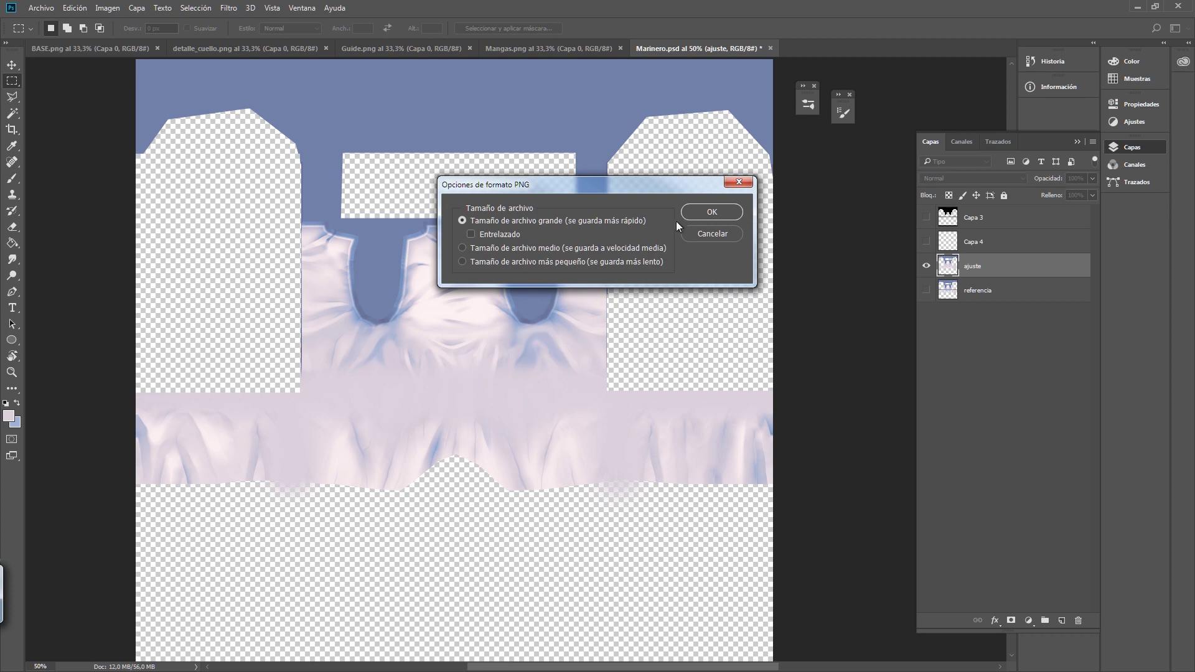
left_click(701, 215)
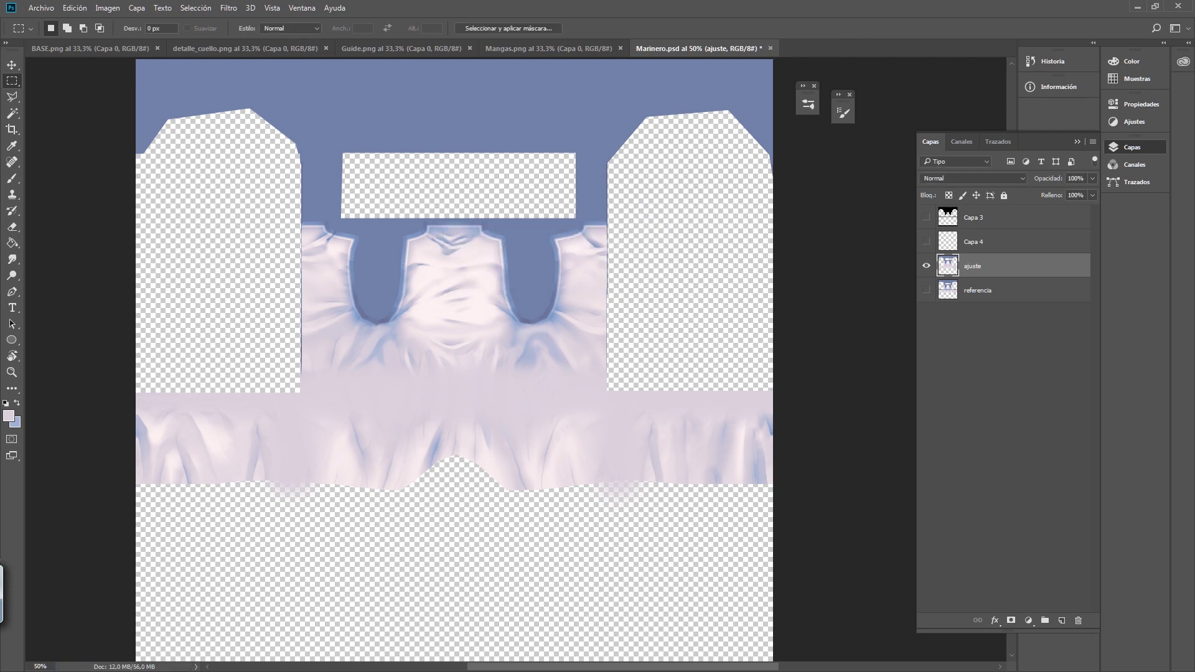
- Switch to VRoid Studio, import Marinero_03.png into the marinero top layer and inspect the blouse's side and back
key("alt+Tab")
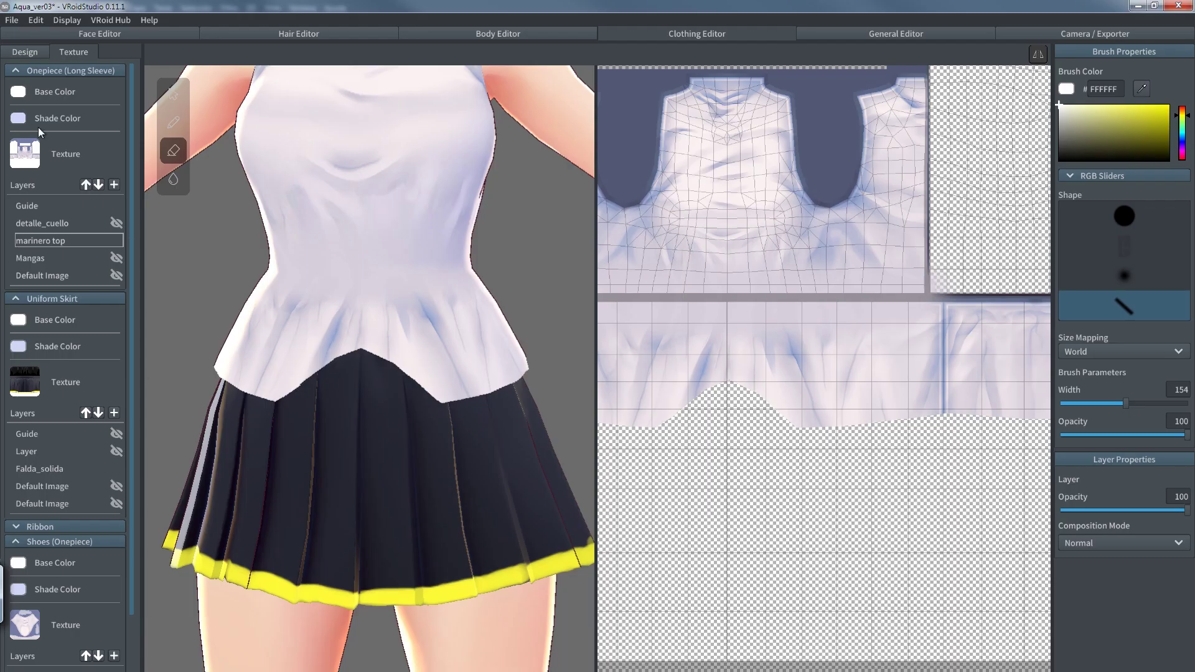
left_click(11, 20)
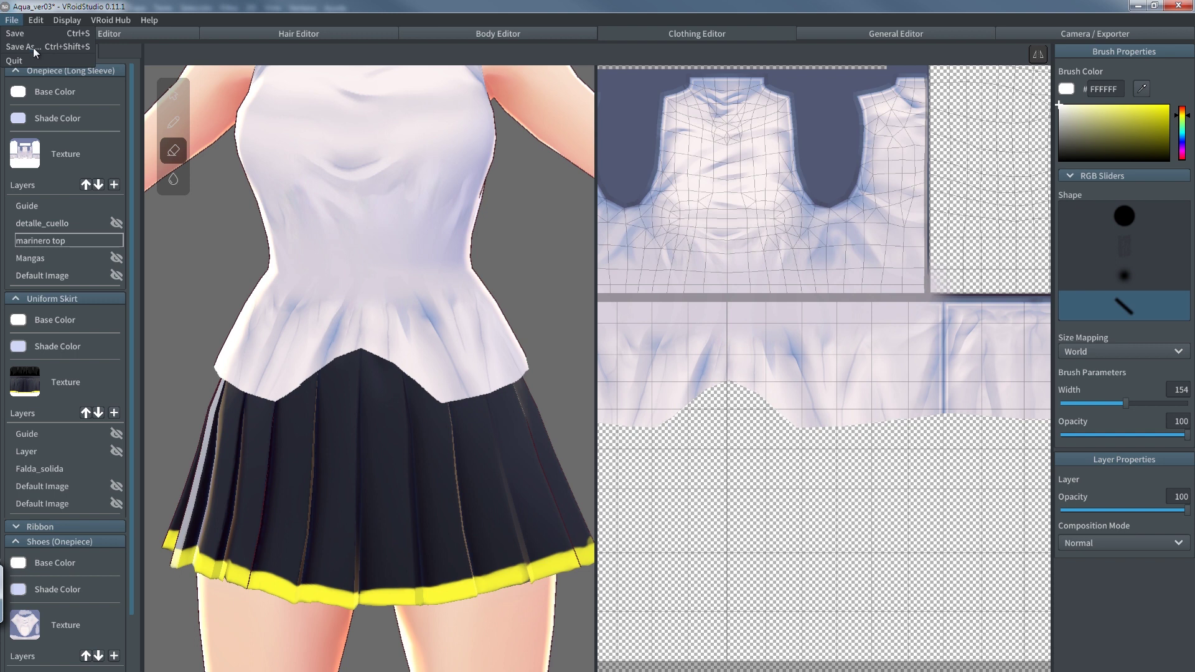
right_click(77, 240)
left_click(111, 302)
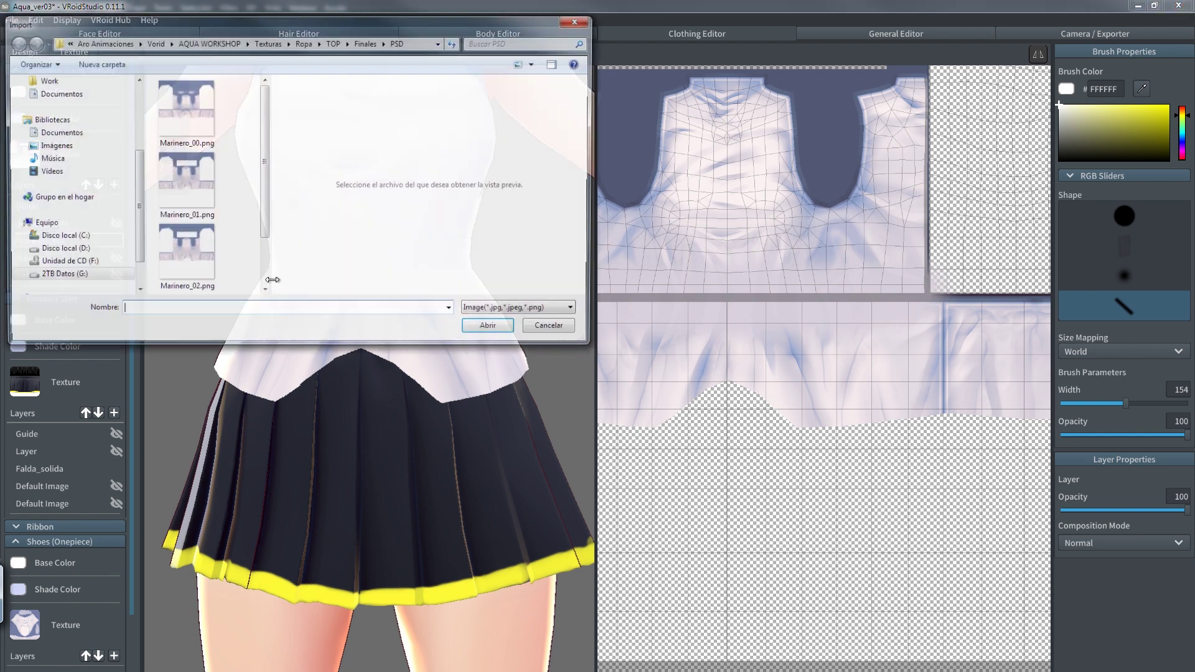
double_click(184, 269)
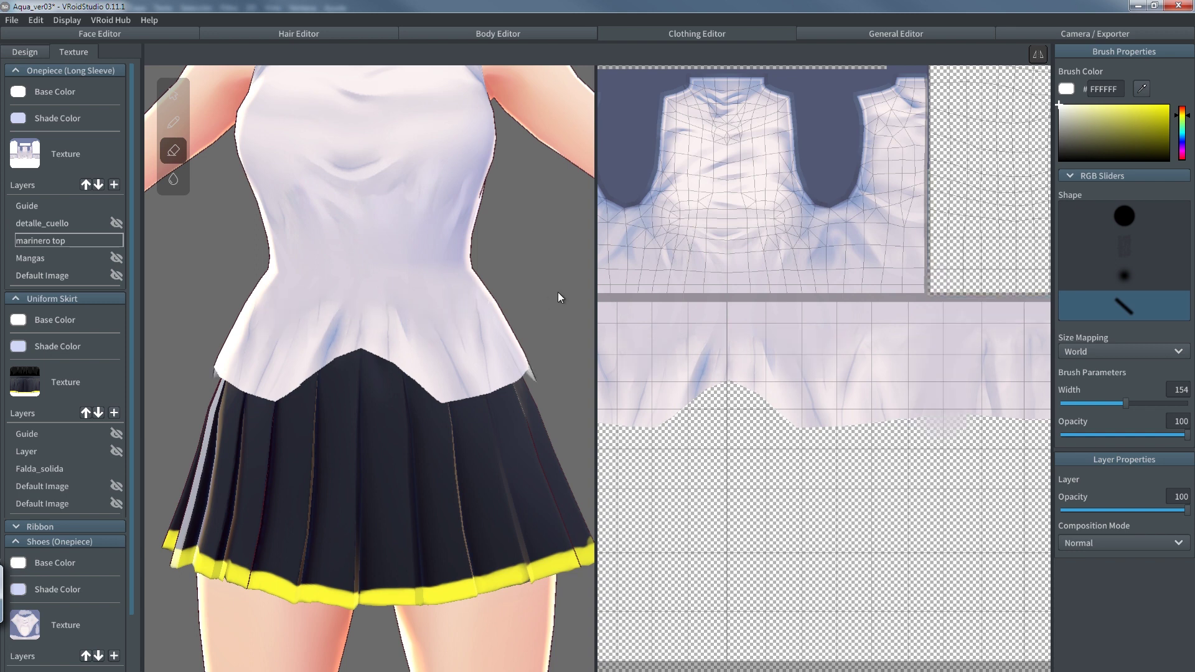
mouse_move(566, 282)
right_mouse_down()
mouse_move(421, 289)
mouse_move(548, 290)
mouse_move(483, 291)
mouse_move(413, 353)
right_mouse_up()
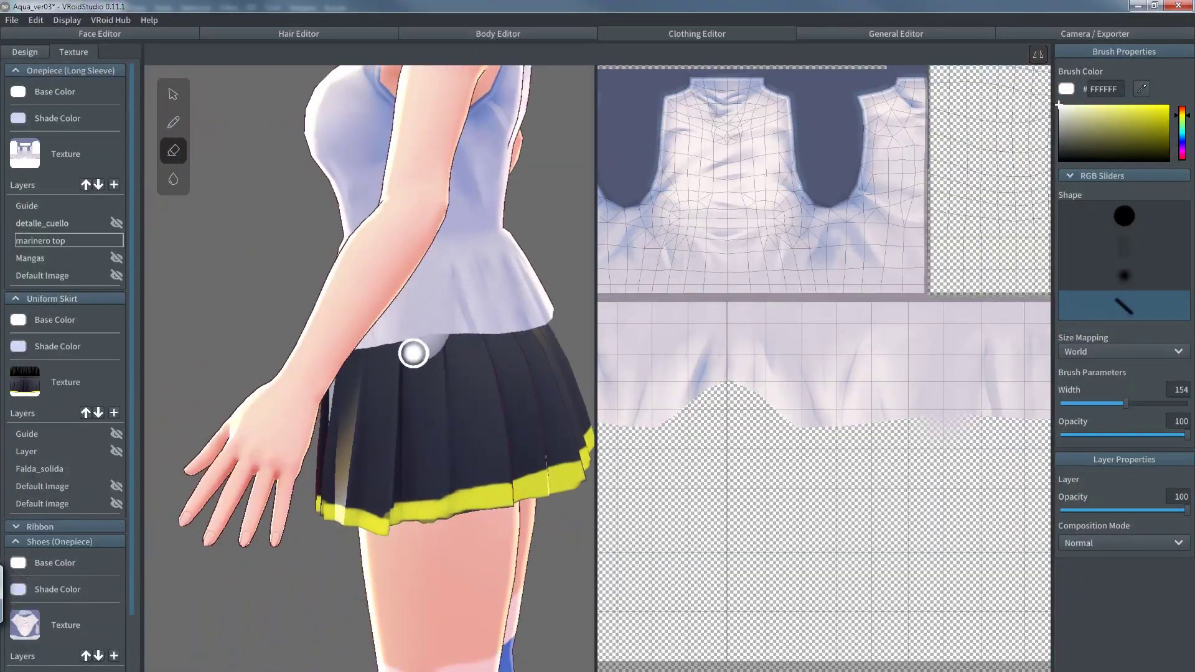
right_click_drag(239, 295, 399, 289)
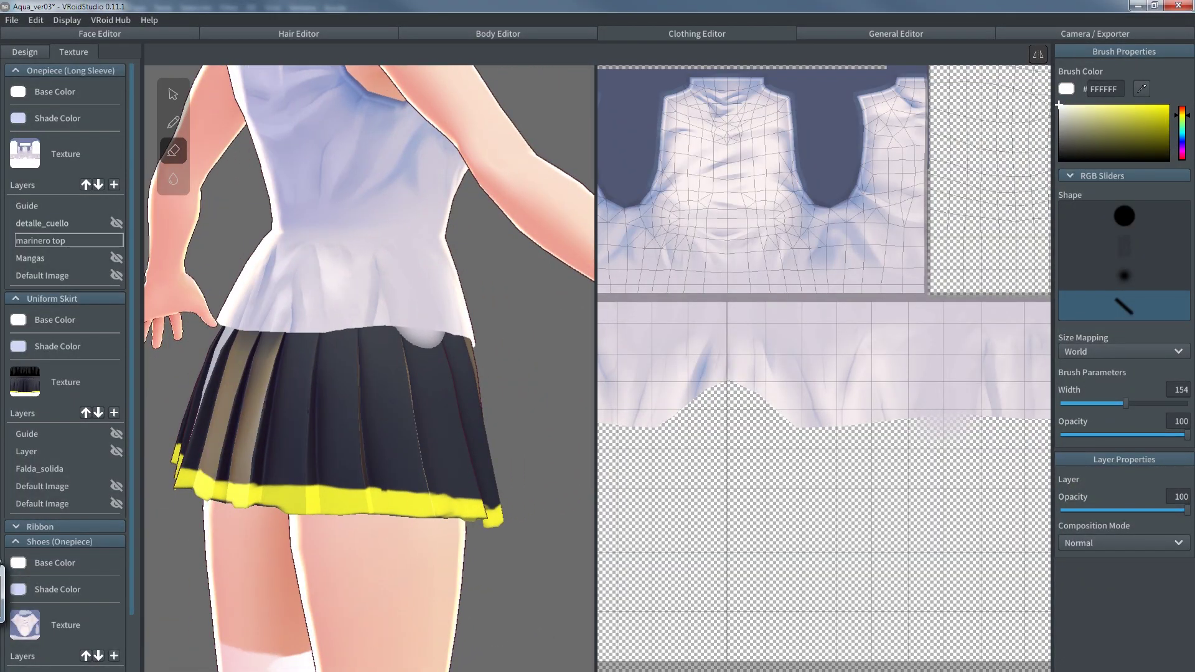
- Switch to Photoshop and delete the paint bulges below the blouse hem on the ajuste layer with polygonal lasso selections
key("alt+Tab")
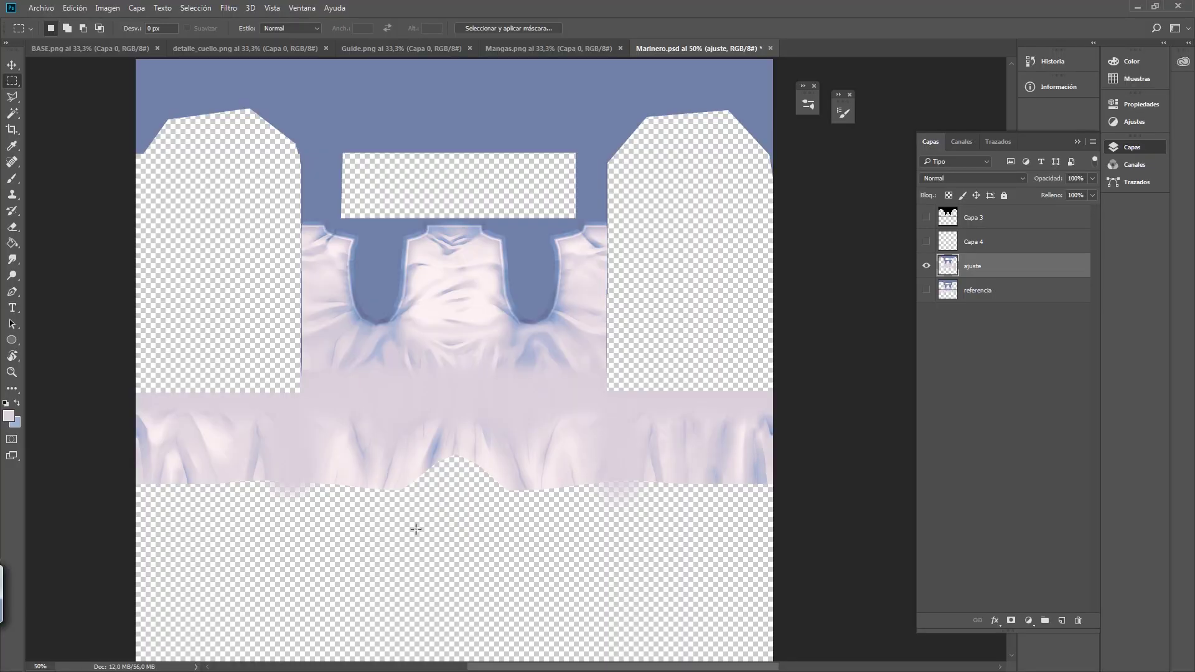
left_click(14, 98)
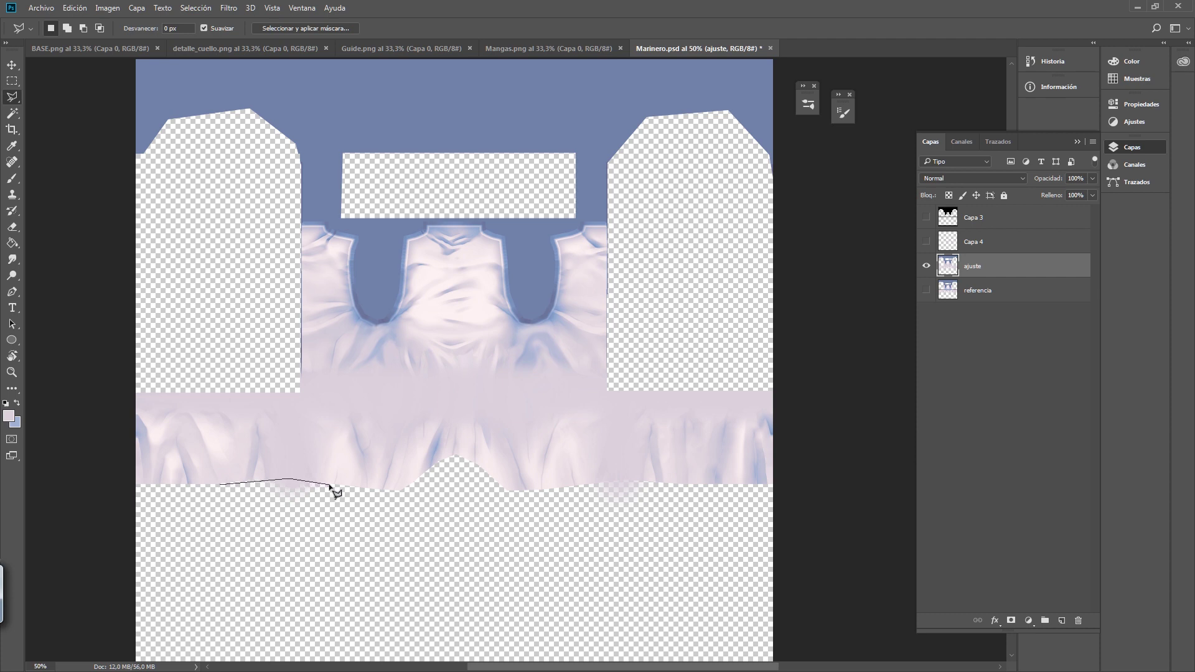
left_click(218, 486)
key("Delete")
scroll(614, 498, "up", 3, "alt")
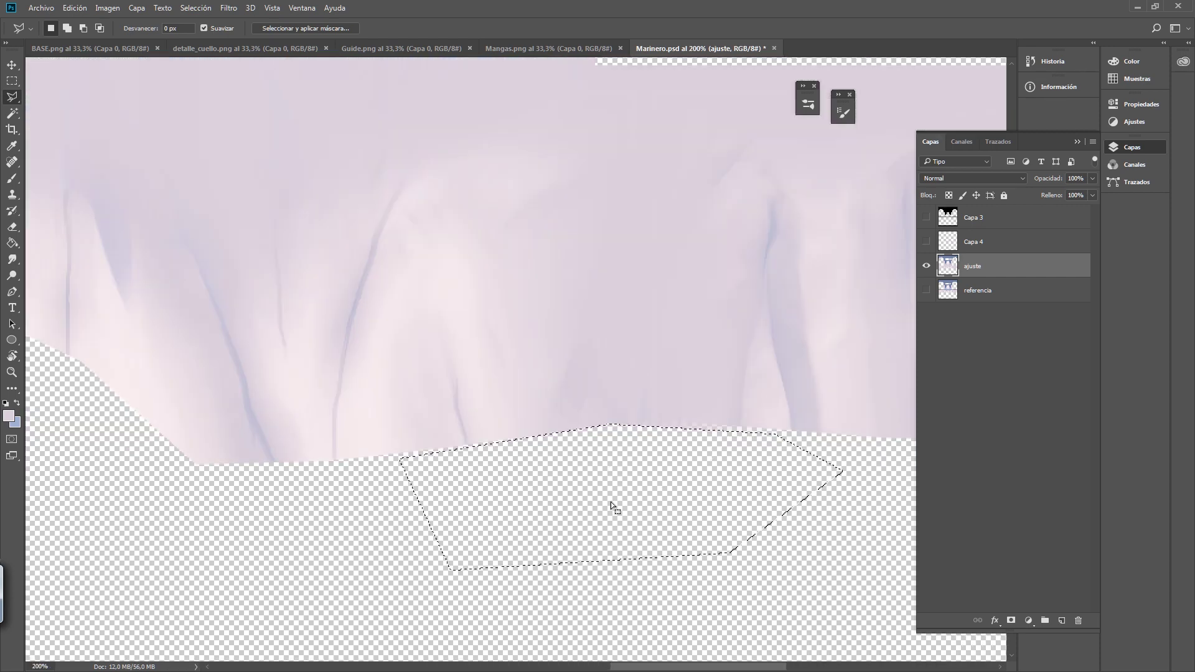
key("ctrl+d")
- Delete the remaining spill along the hem to the right of the central notch with another polygonal lasso selection and check the edge
left_click(715, 506)
left_click(761, 482)
left_click(792, 430)
key("Delete")
key("ctrl+d")
left_click_drag(268, 490, 548, 483)
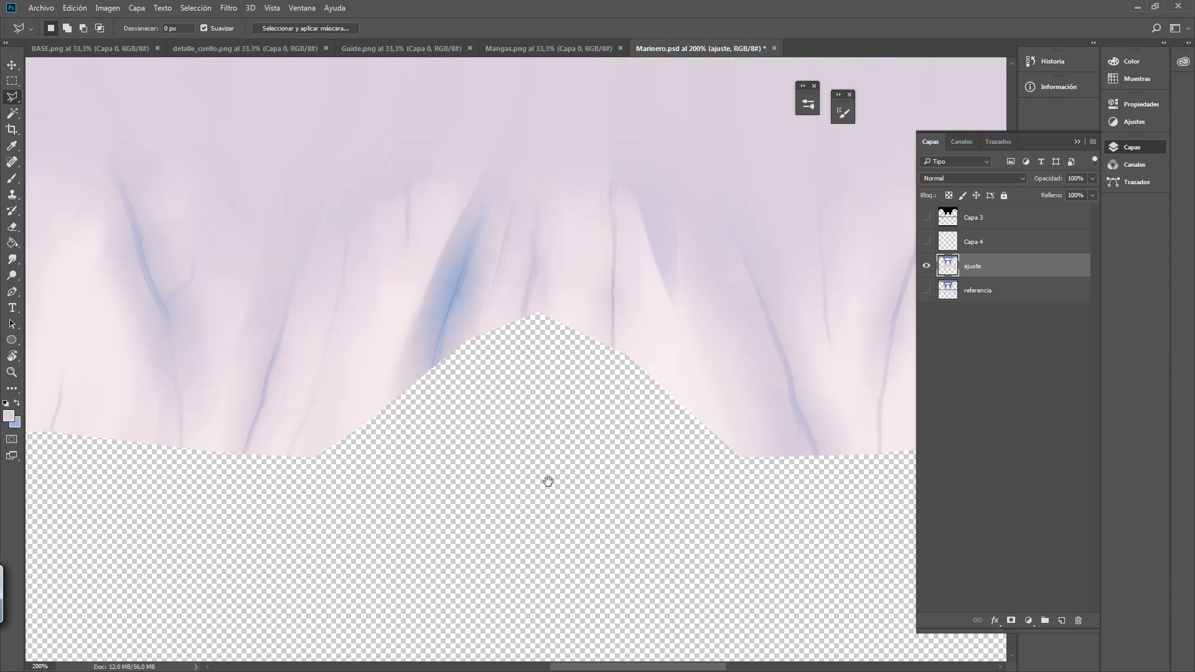
mouse_move(299, 460)
left_mouse_down()
mouse_move(554, 448)
mouse_move(432, 434)
left_mouse_up()
left_click(497, 481, "alt")
left_click(497, 481, "alt")
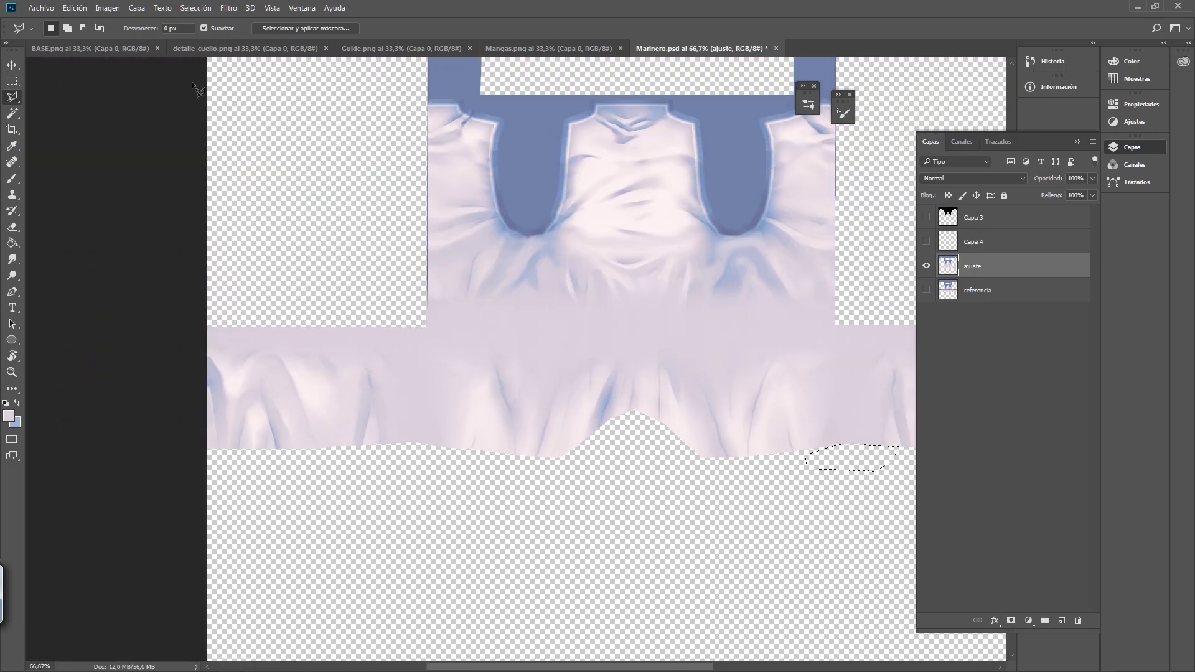
- Save a PNG copy of the texture as Marinero_04.png with the large file size option
left_click(42, 8)
left_click(100, 150)
key("ctrl+shift+s")
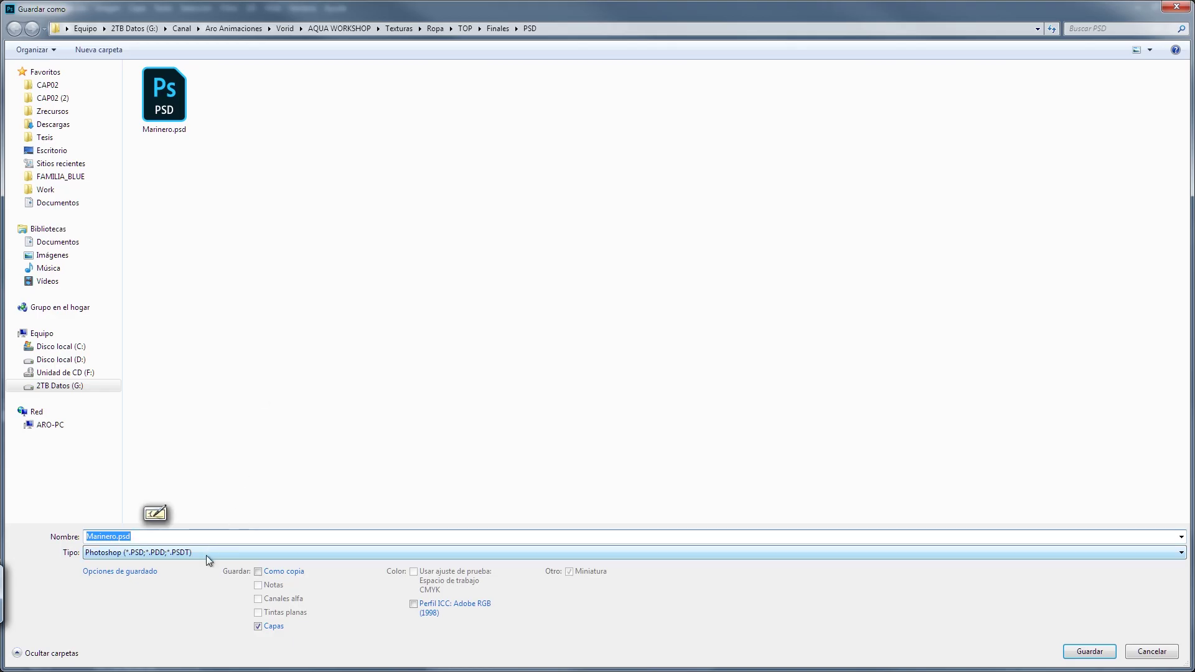
left_click(207, 552)
left_click(150, 488)
left_click(337, 99)
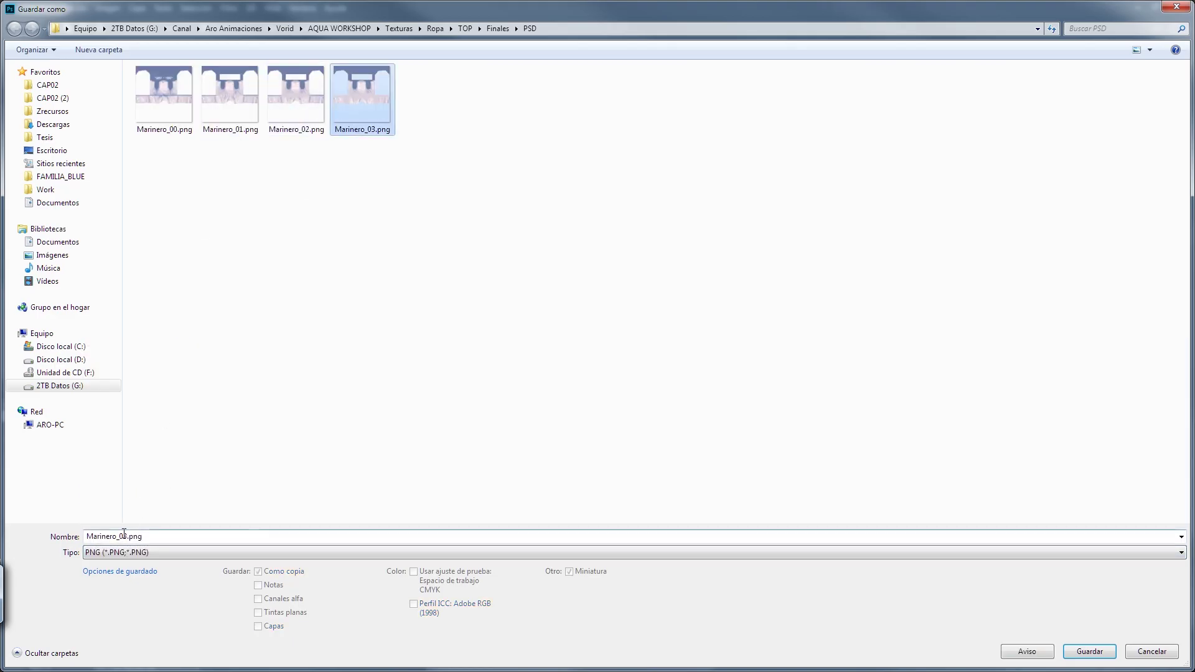
left_click(127, 537)
left_click_drag(128, 537, 208, 527)
key("BackSpace")
key("BackSpace")
key("Return")
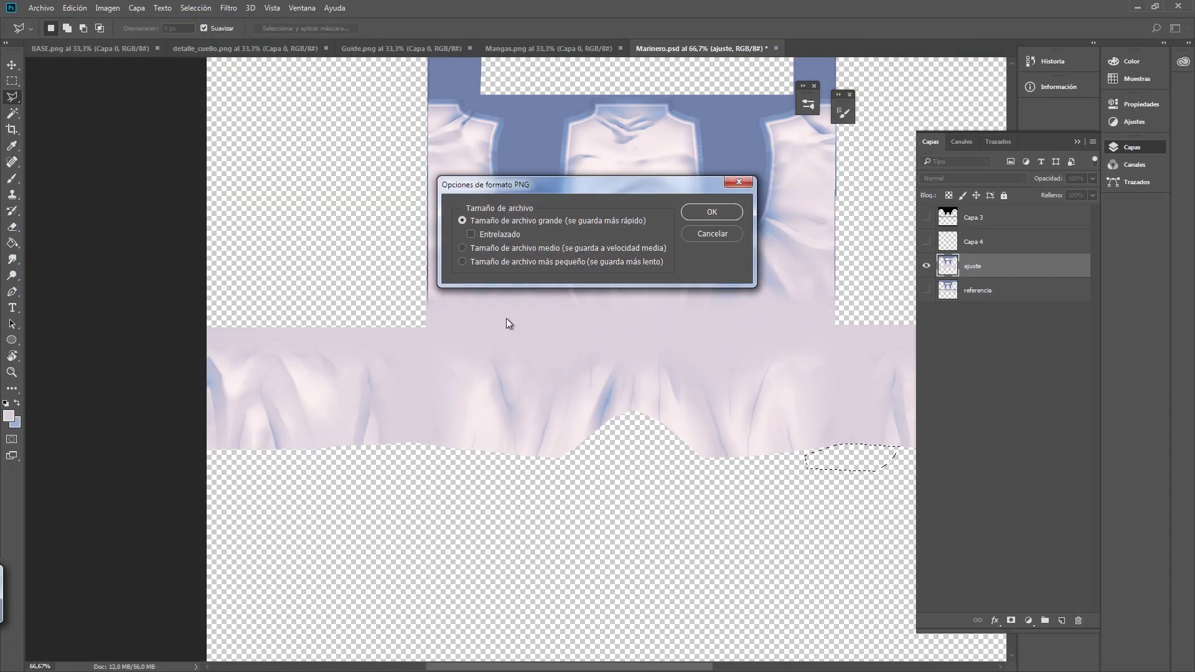
key("Return")
- Switch to VRoid Studio, import Marinero_04.png into the marinero top layer and inspect the front of the blouse
key("alt+Tab")
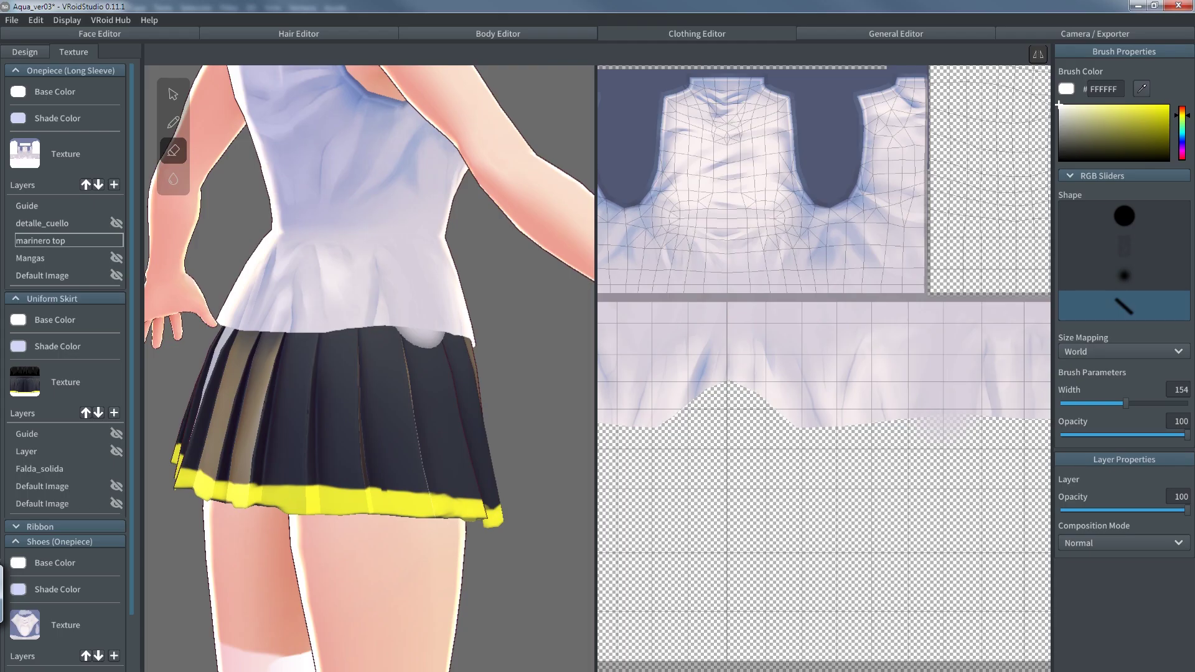
right_click(55, 245)
left_click(76, 302)
left_click(186, 255)
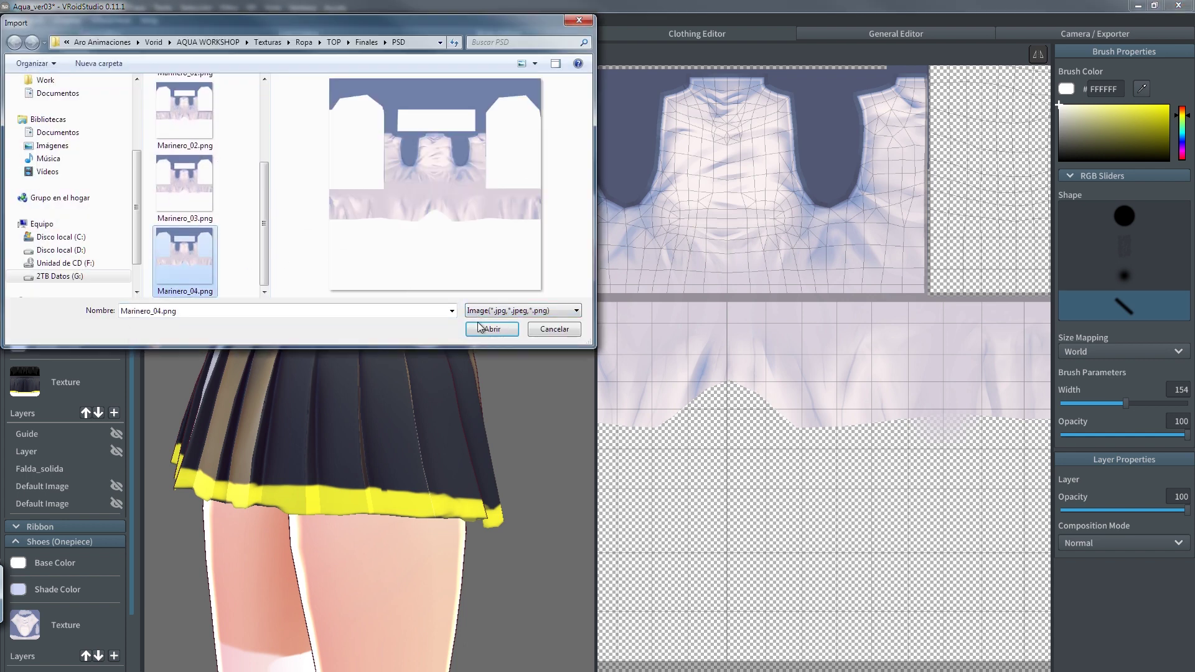
left_click(483, 329)
mouse_move(539, 378)
right_mouse_down()
mouse_move(480, 398)
mouse_move(429, 225)
mouse_move(437, 215)
right_mouse_up()
middle_click_drag(462, 196, 428, 351)
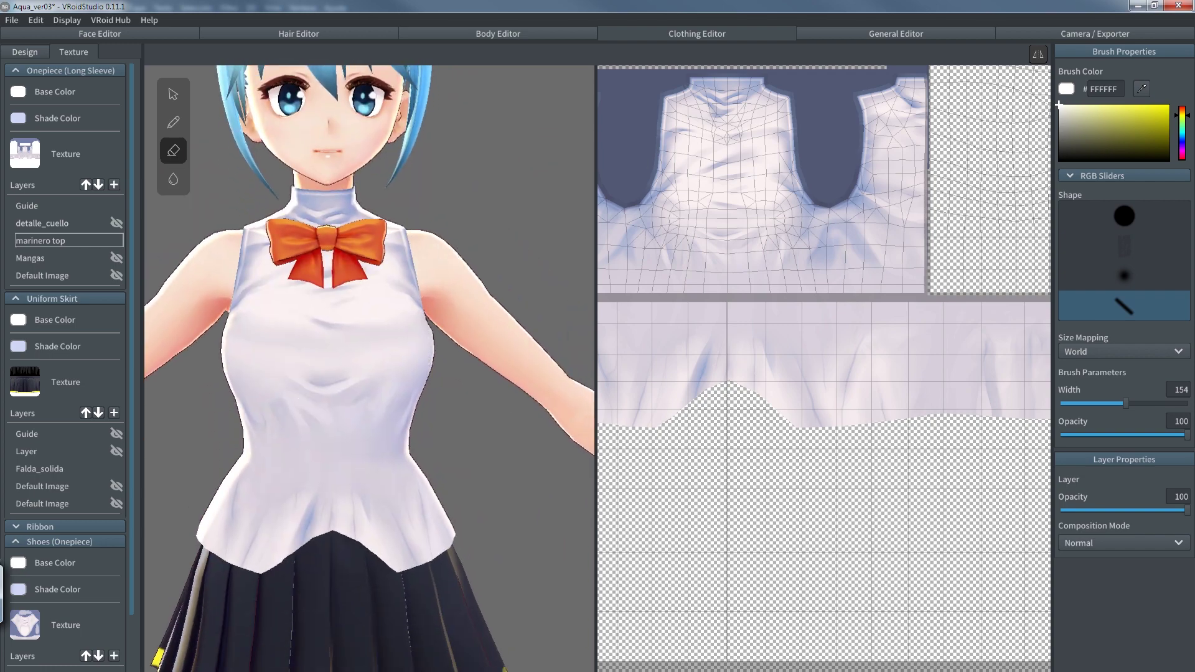
- Switch to Photoshop, add a layer named color above ajuste with the Tono blend mode, and clear the leftover selection
key("alt+Tab")
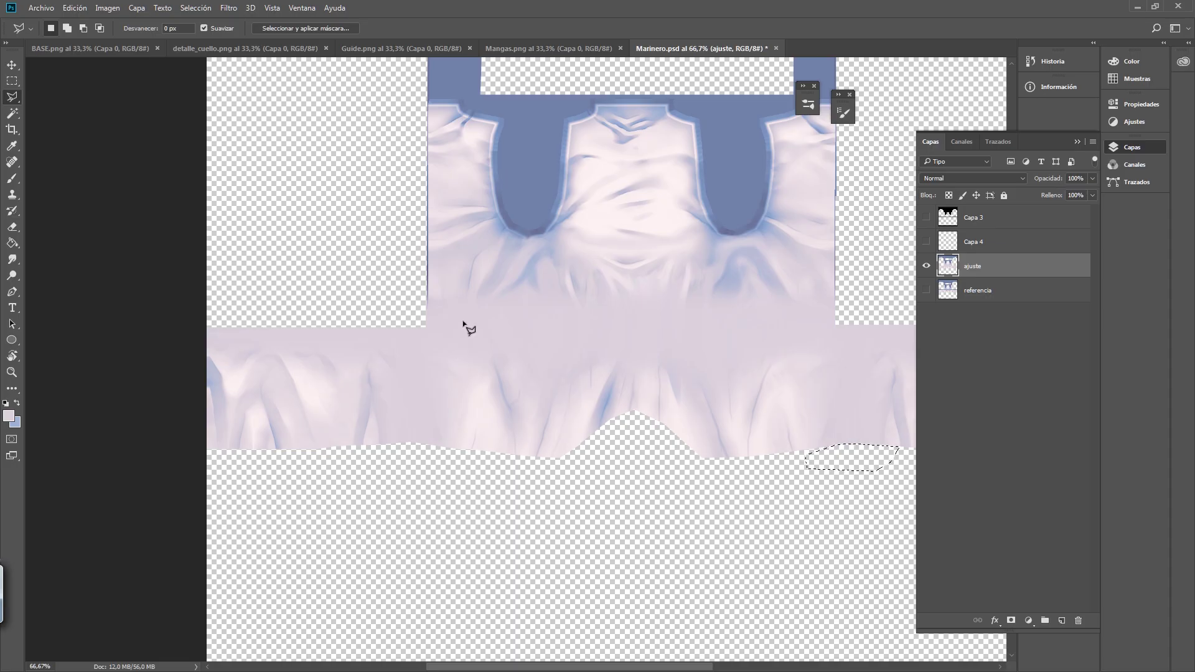
left_click(1063, 621)
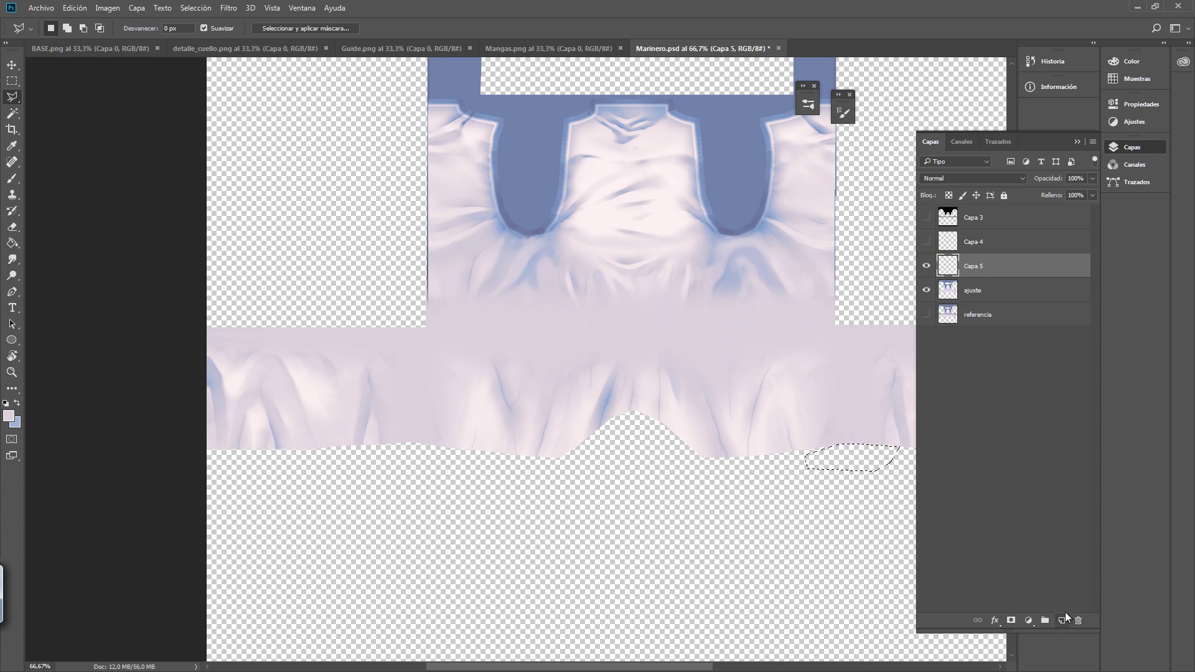
double_click(979, 267)
type("color")
key("Return")
left_click(971, 178)
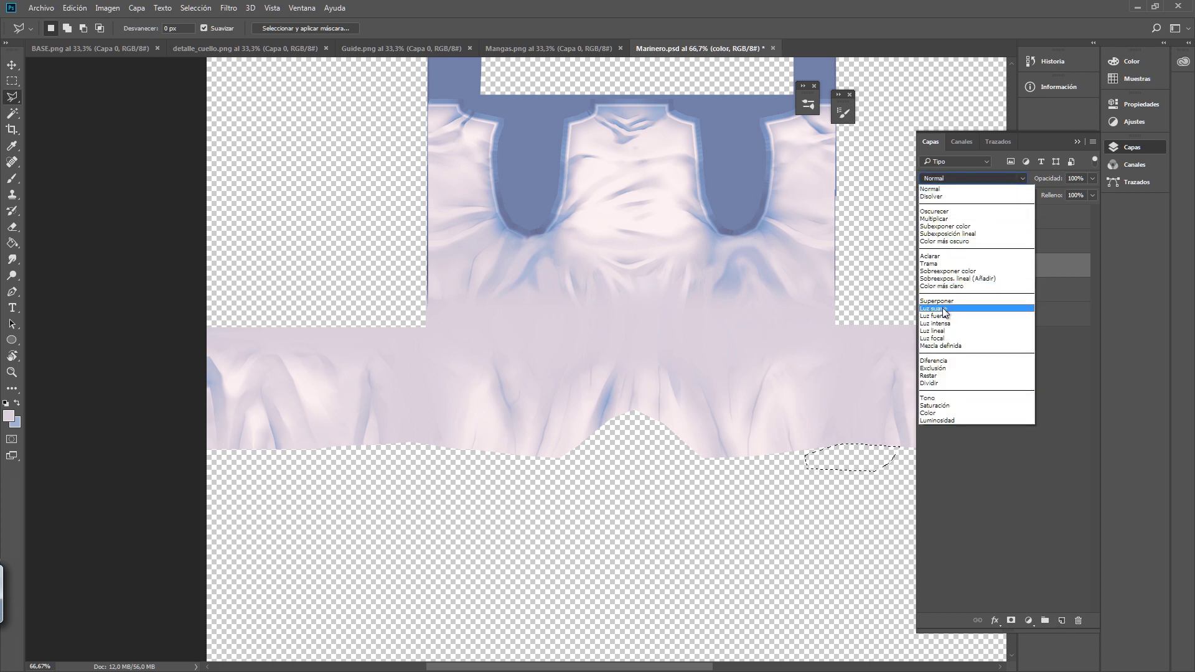
left_click(957, 397)
left_click(716, 477)
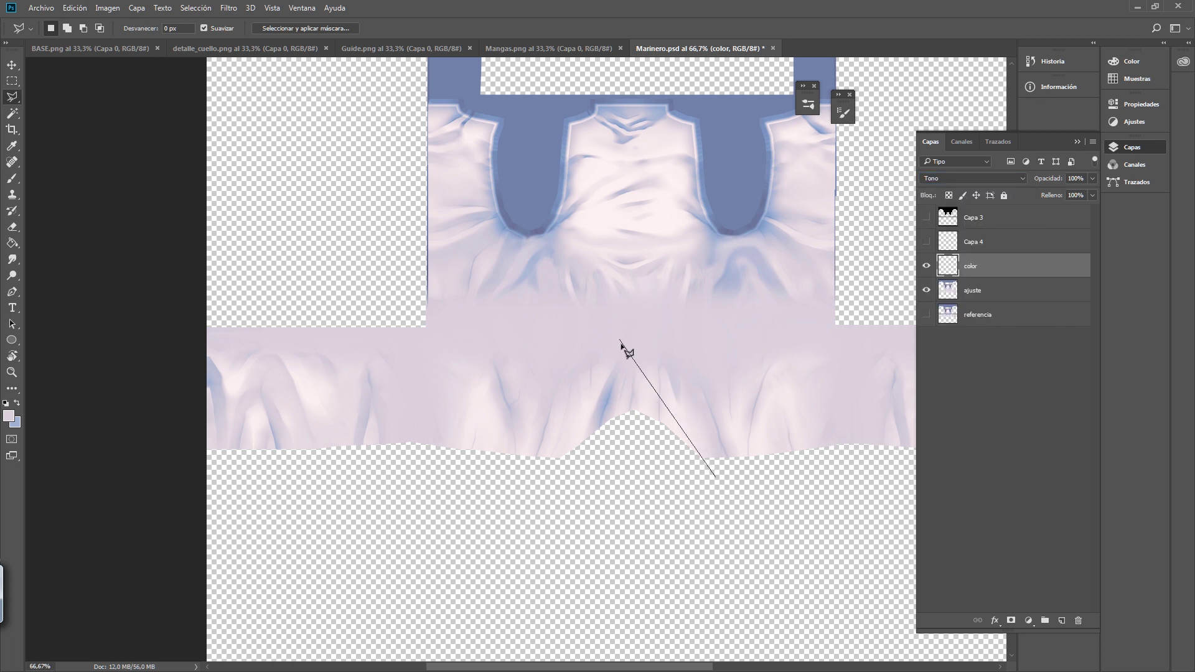
key("ctrl+d")
key("b")
left_click(65, 28)
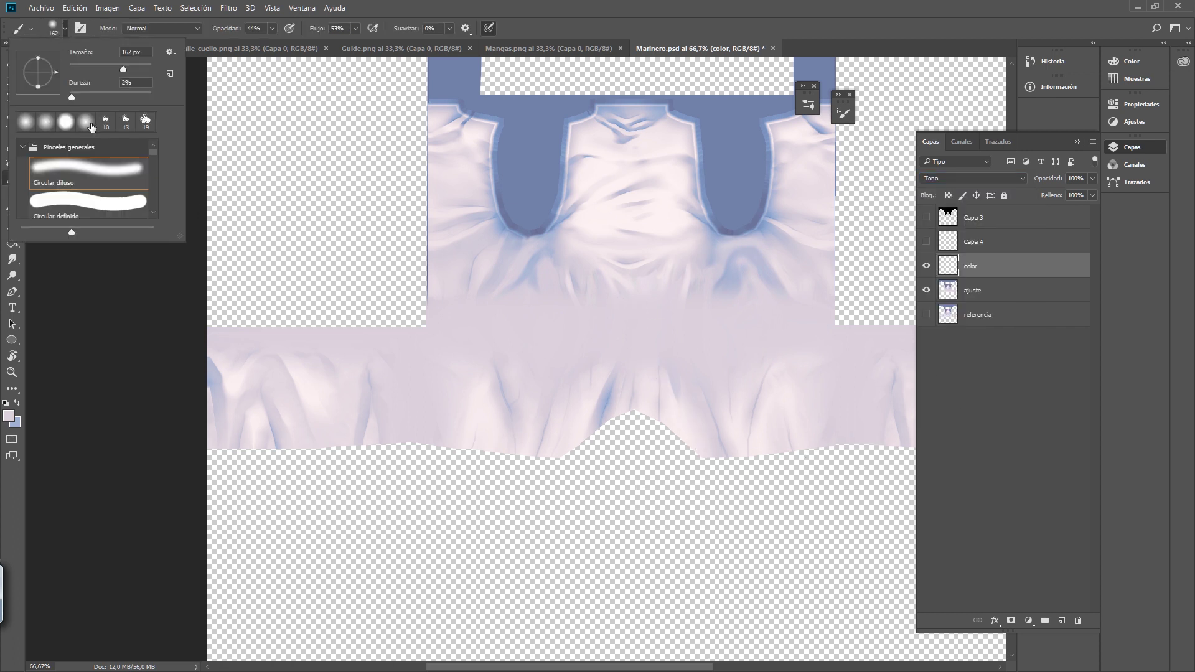
left_click(65, 30)
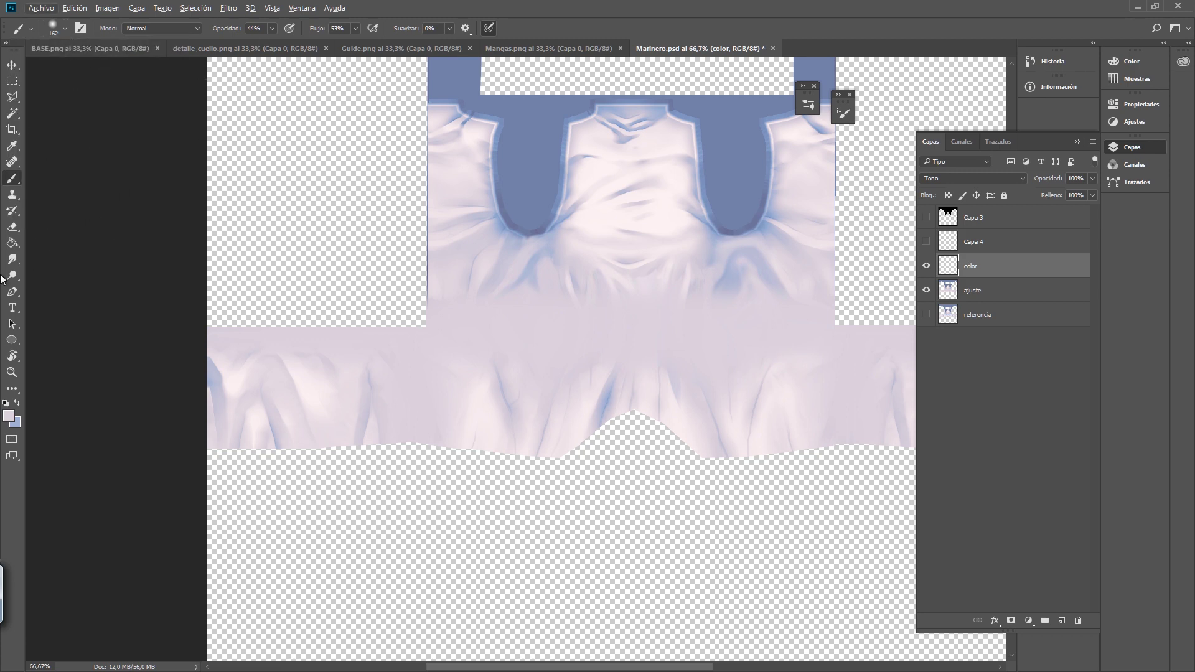
left_click(11, 421)
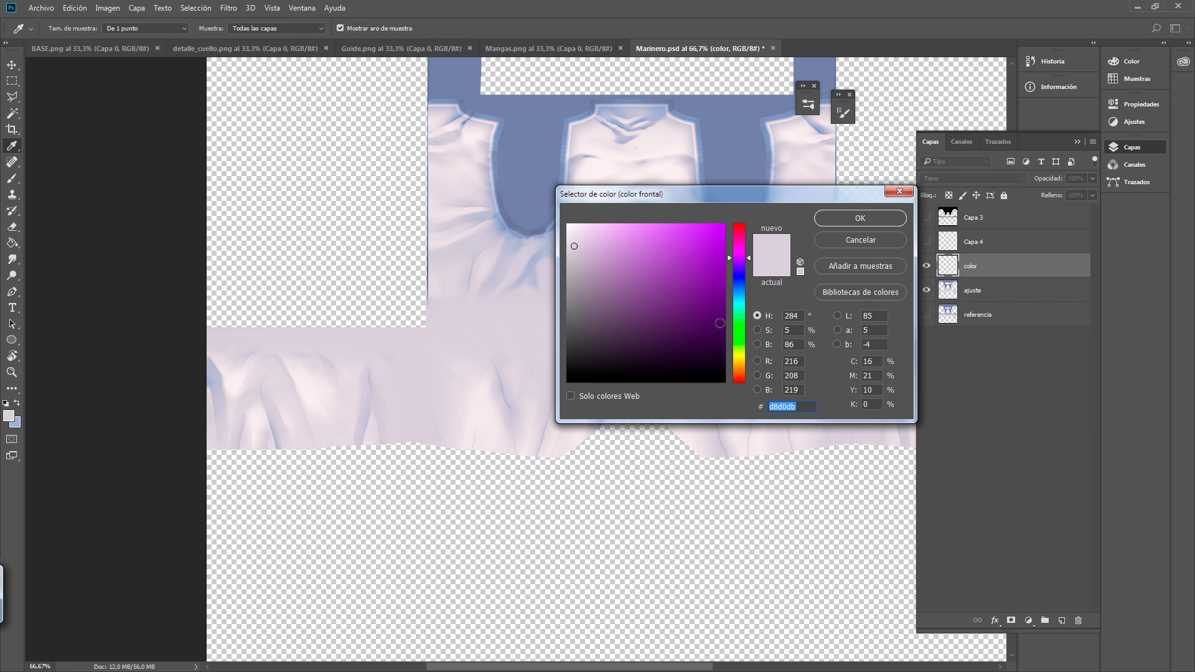
left_click(43, 9)
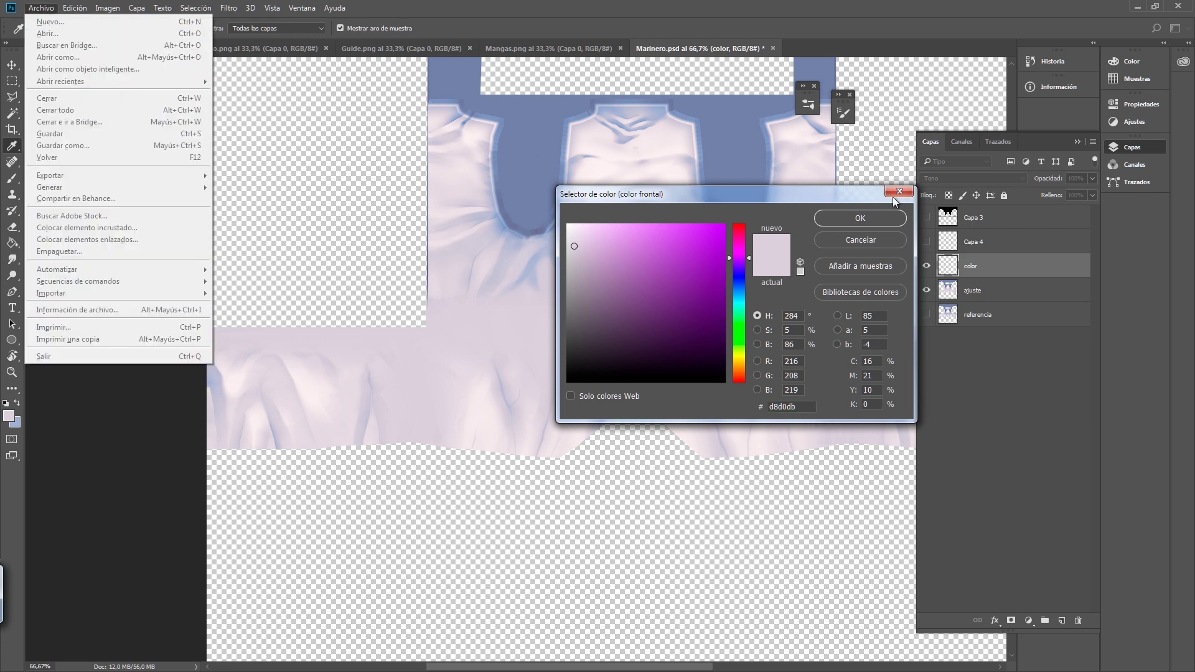
left_click(882, 236)
- Open the reference image from the REFERENCIA folder without colour management and sample its dark blue as the background colour
left_click(42, 9)
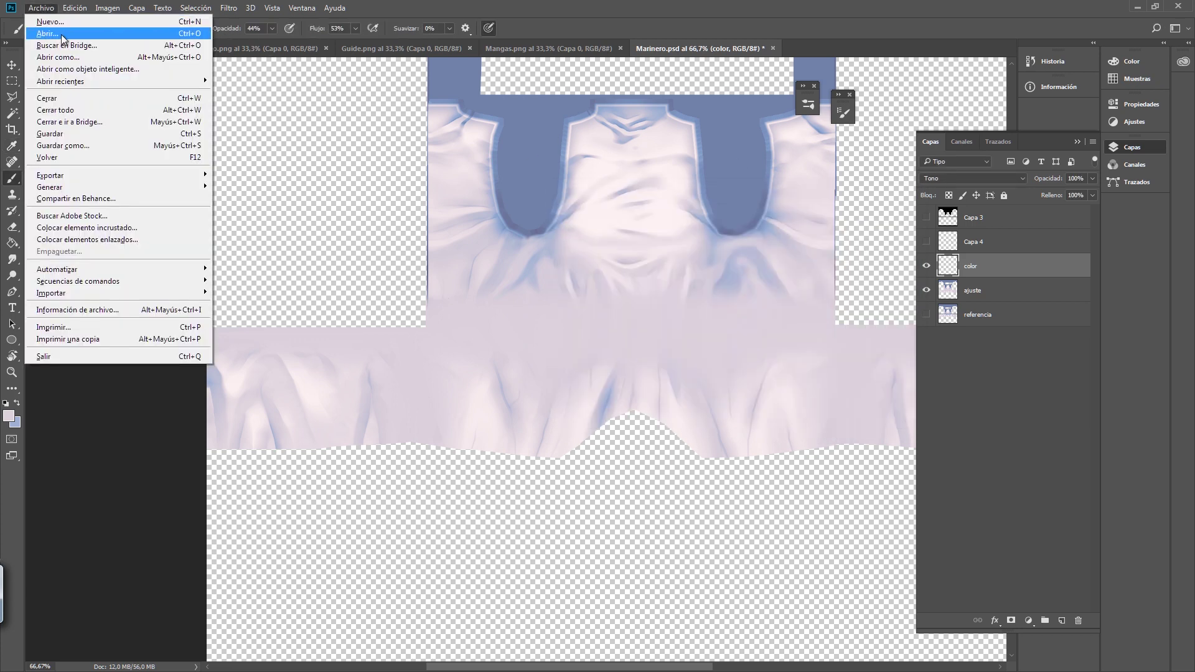
left_click(62, 34)
left_click(330, 29)
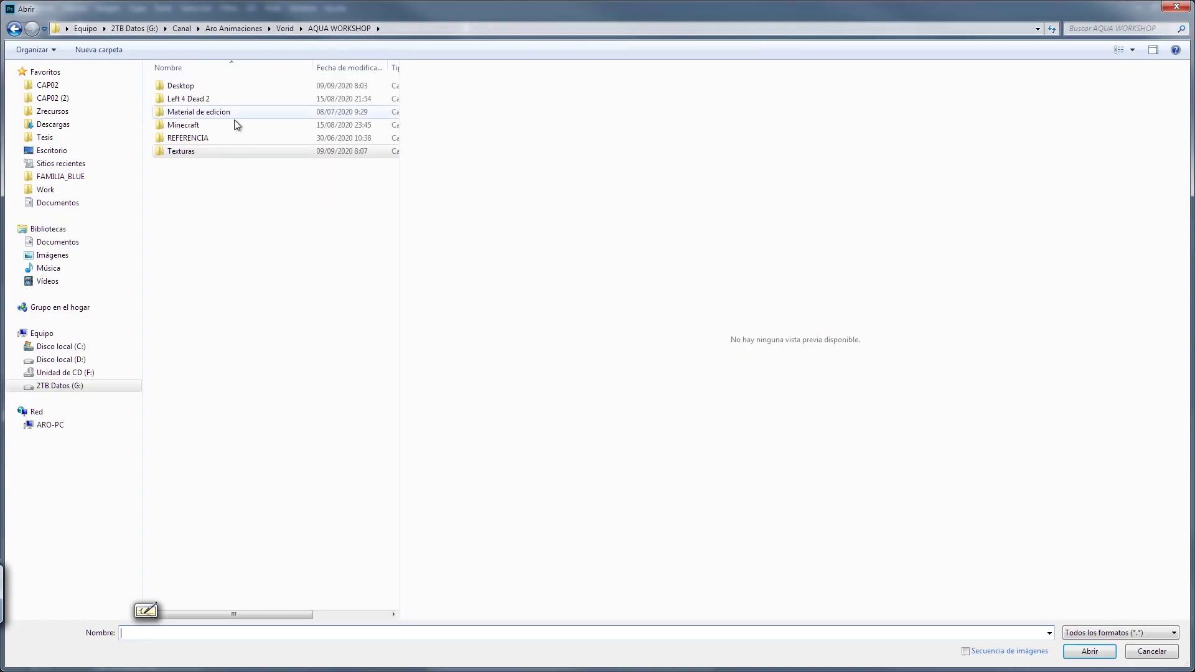
double_click(188, 137)
double_click(181, 109)
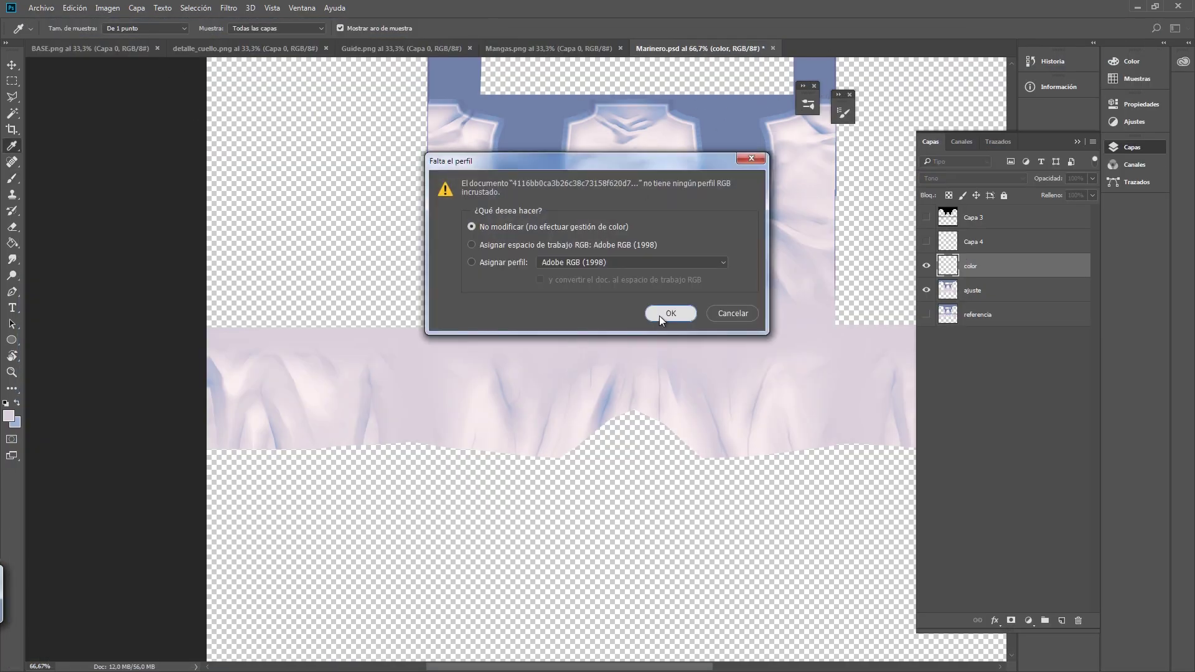
left_click(661, 315)
key("b")
- In Marinero.psd, select everything except the transparent area left of the blouse on ajuste, and activate the color layer for painting
left_click(634, 49)
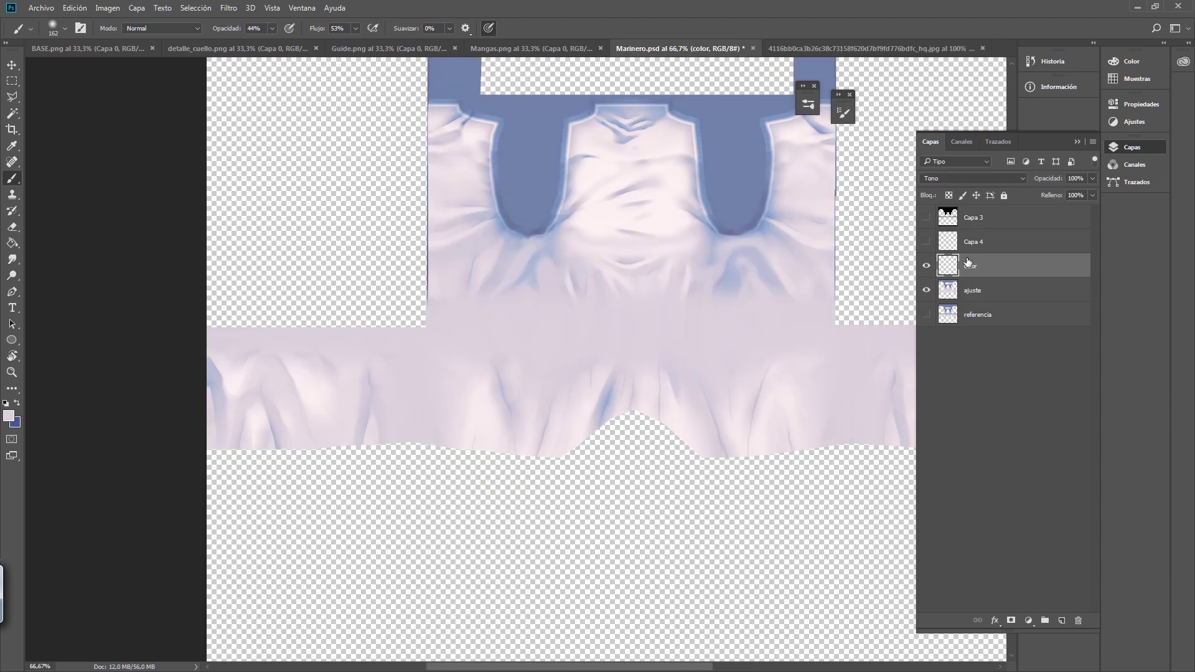
left_click(974, 291)
left_click(13, 114)
left_click(313, 167)
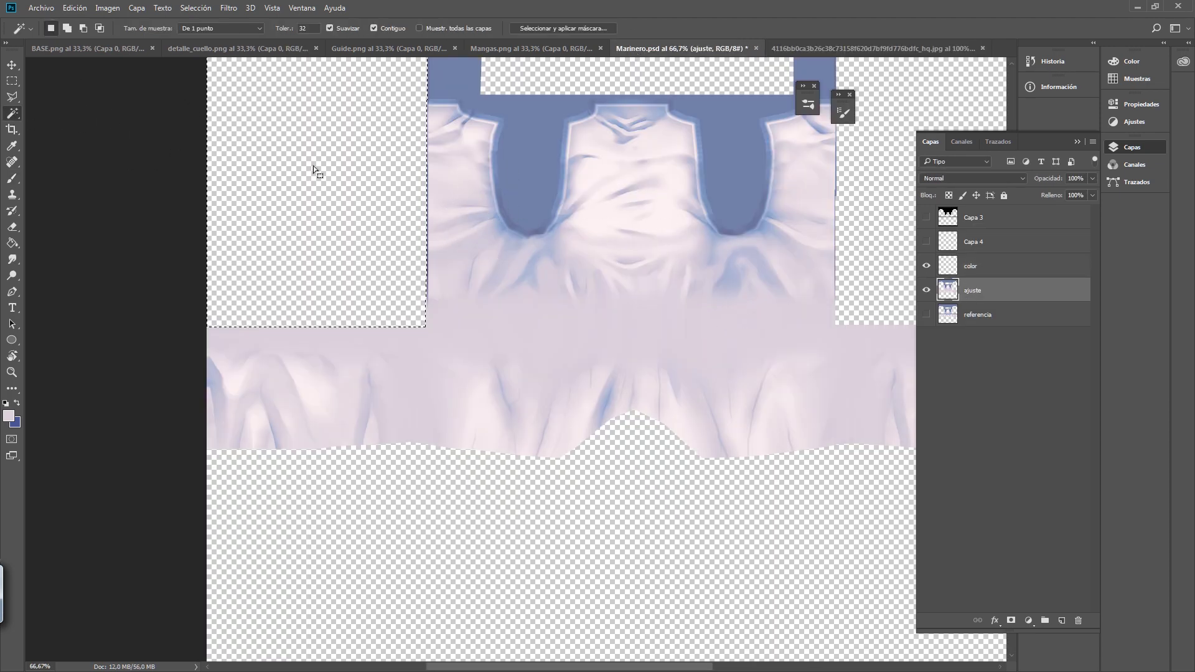
left_click(193, 8)
left_click(228, 57)
left_click(980, 276)
key("b")
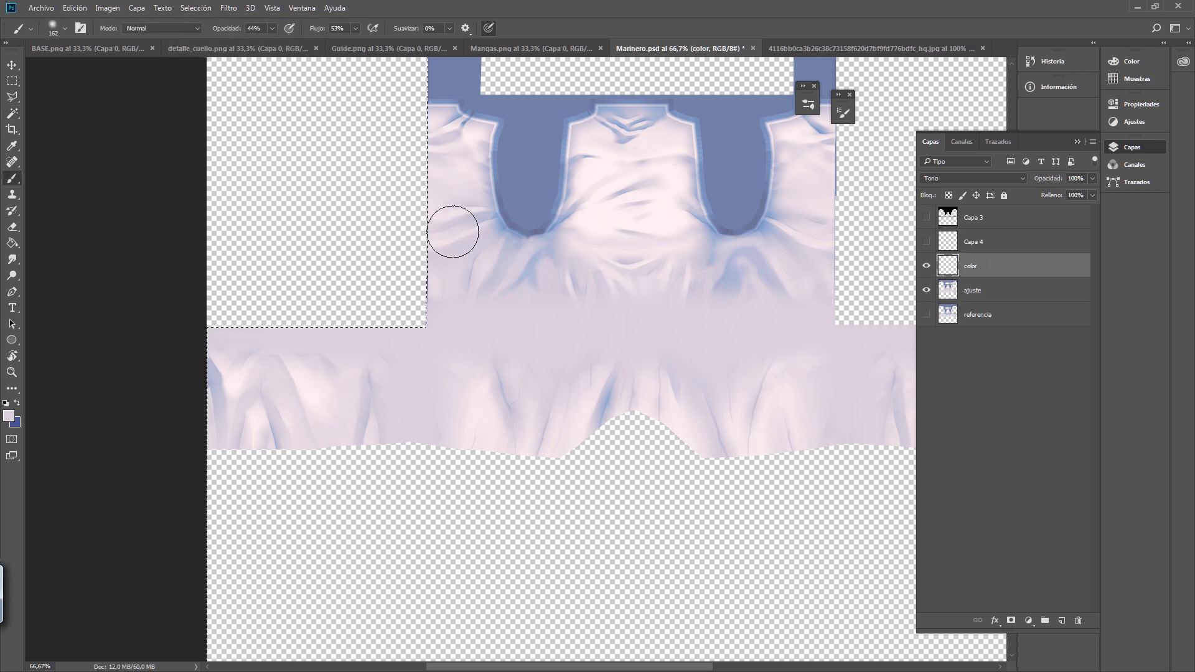
- Make the dark blue the foreground colour, set brush opacity and flow to 100%, and paint the blouse's left side
key("x")
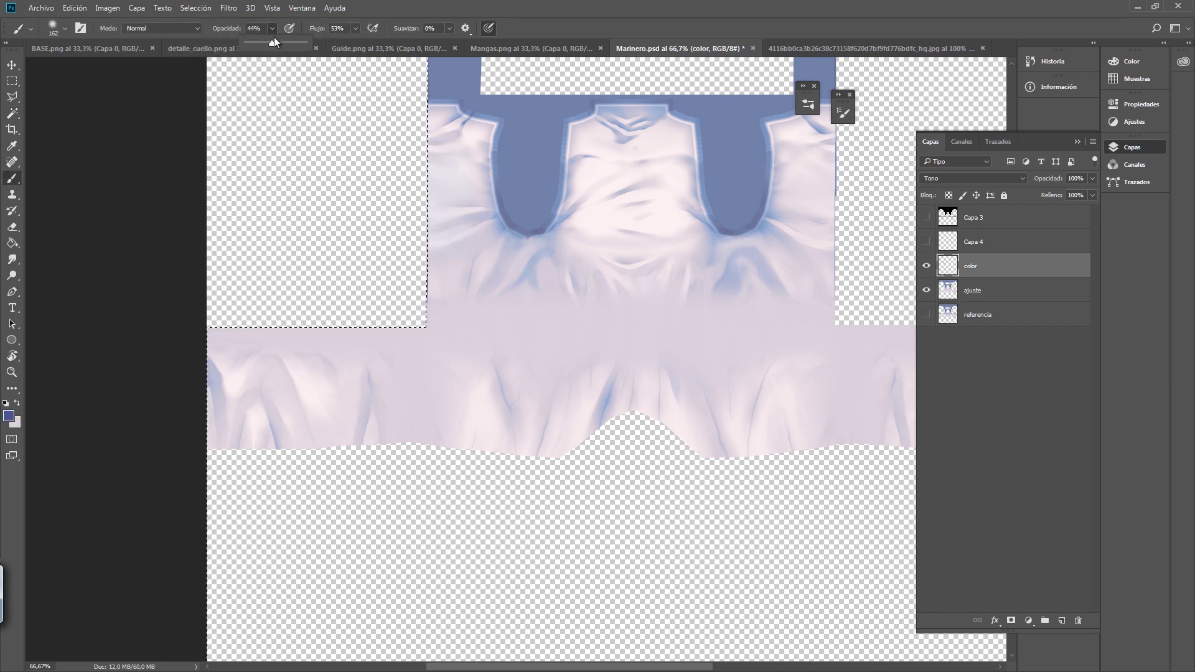
mouse_move(275, 41)
left_mouse_down()
mouse_move(374, 45)
mouse_move(418, 69)
left_mouse_up()
left_click(356, 29)
left_click_drag(443, 175, 443, 257)
- Set the color layer's blend mode to Color and tint the rest of the blouse's upper body blue
left_click(971, 178)
left_click(947, 413)
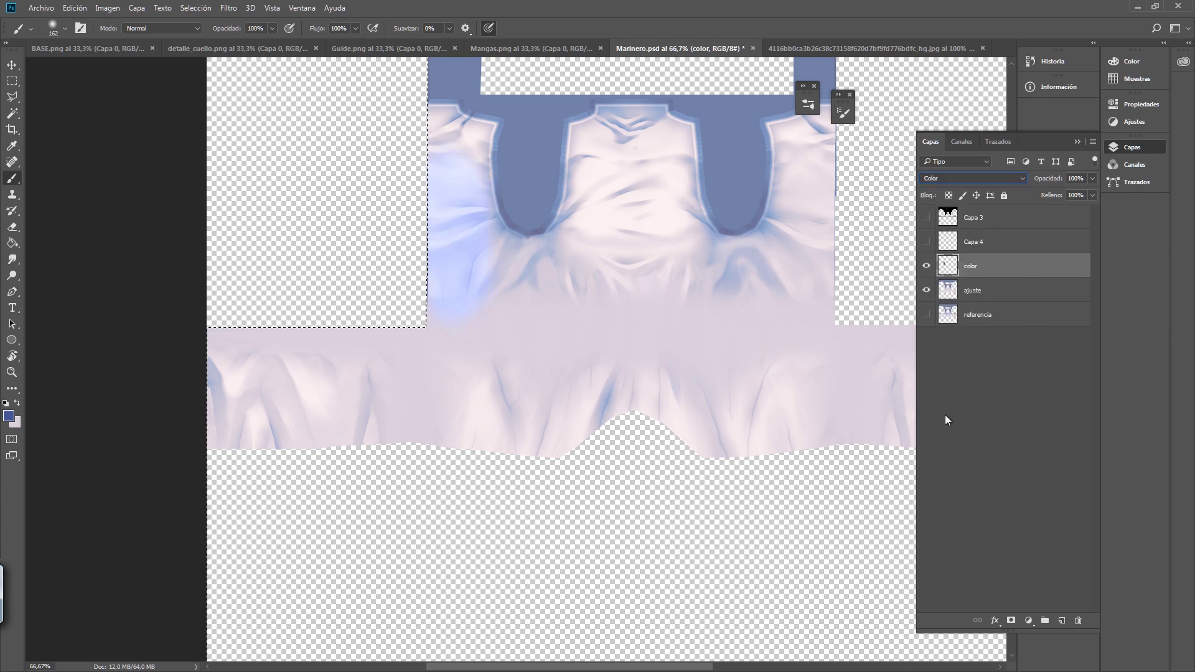
left_click_drag(443, 132, 472, 240)
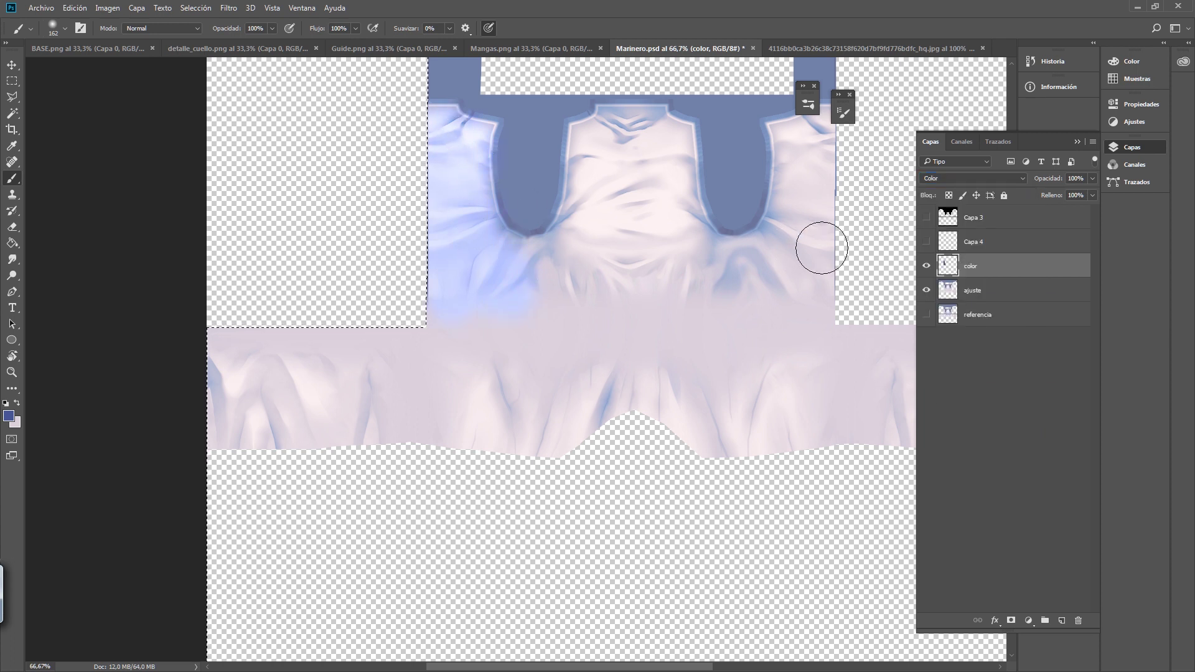
mouse_move(609, 214)
left_mouse_down()
mouse_move(566, 286)
mouse_move(627, 125)
mouse_move(661, 243)
mouse_move(793, 282)
mouse_move(798, 141)
left_mouse_up()
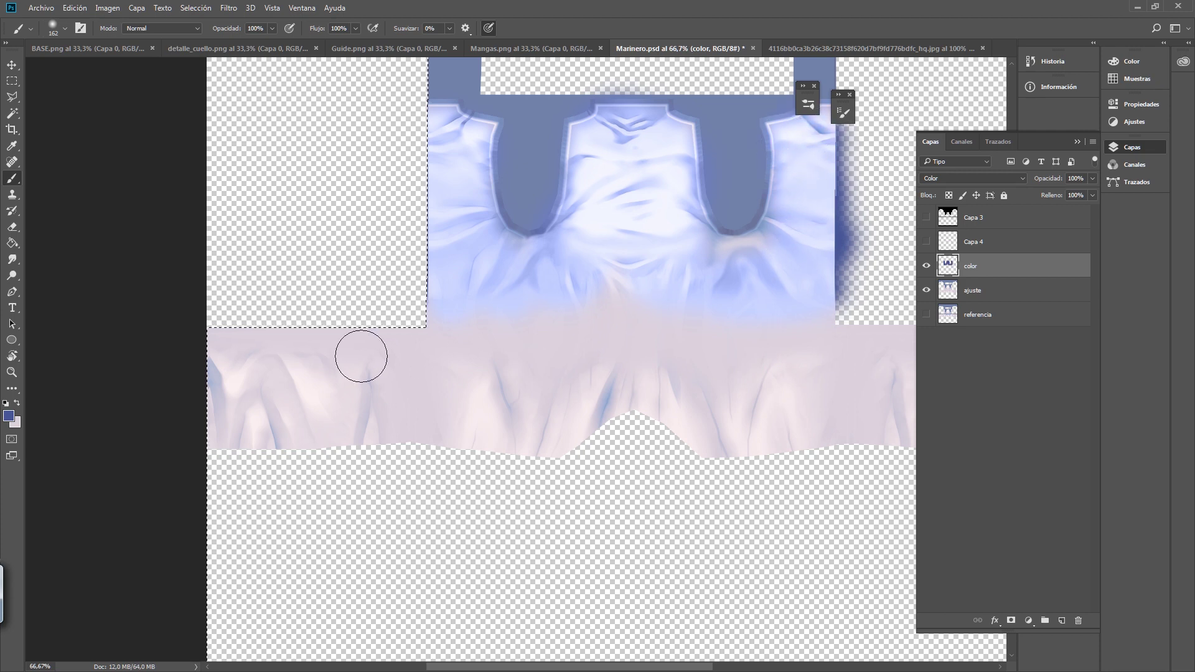
- Tint the left part of the lower strip blue and try a magic wand selection below it on the color layer
mouse_move(361, 356)
left_mouse_down()
mouse_move(224, 397)
mouse_move(292, 393)
mouse_move(273, 409)
left_mouse_up()
left_click(12, 113)
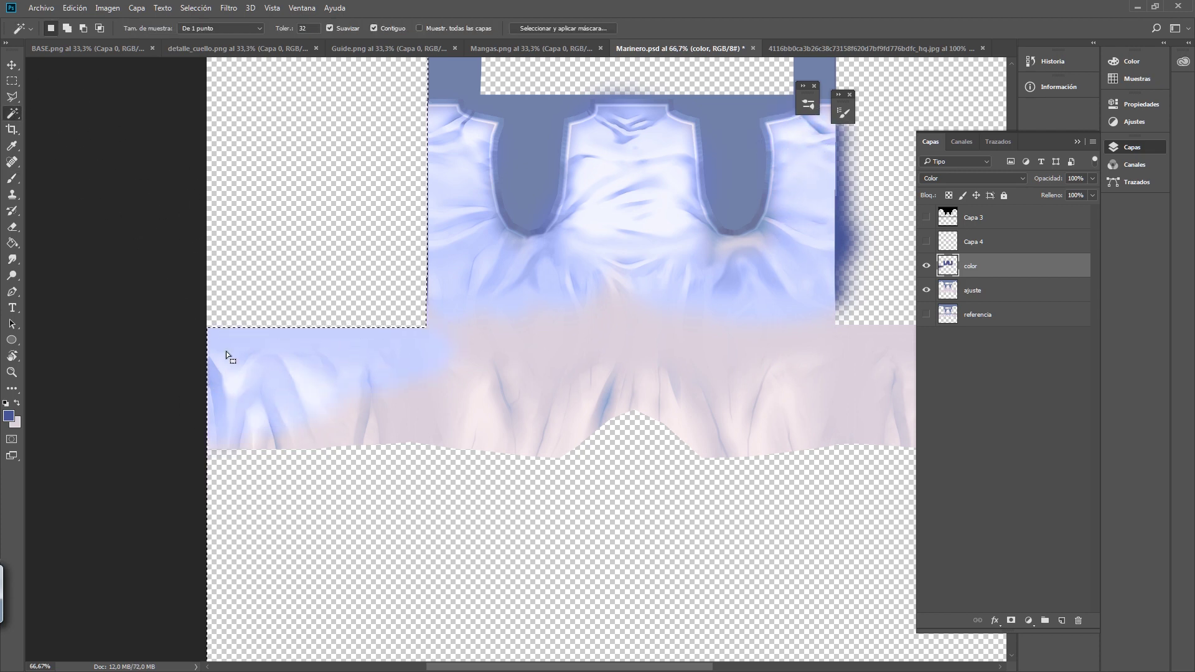
left_click(311, 494)
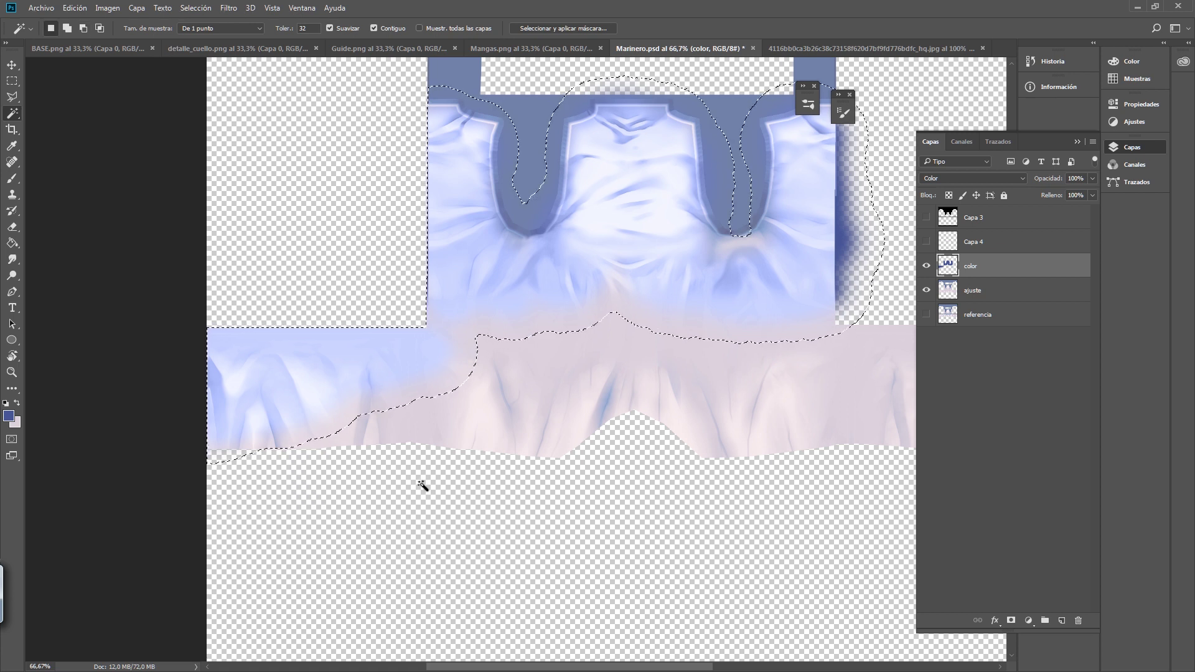
key("ctrl+d")
- Exclude the empty area below the hem from the selection using the ajuste layer, and reactivate the color layer for painting
left_click(972, 290)
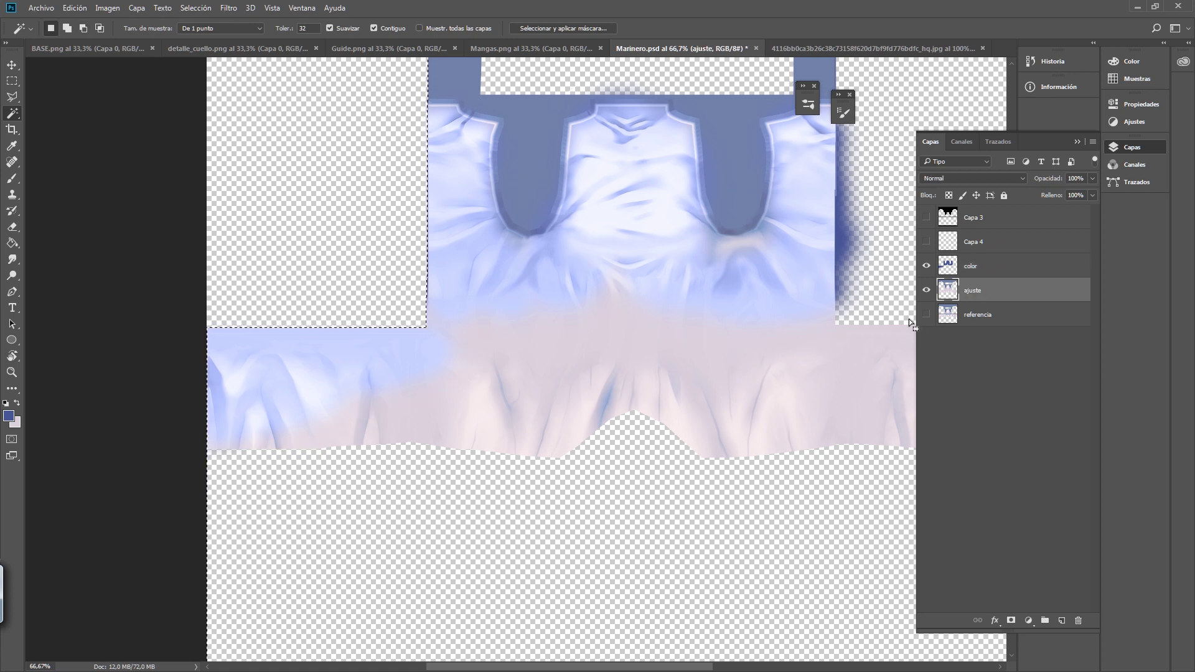
left_click(484, 484)
left_click(971, 266)
key("b")
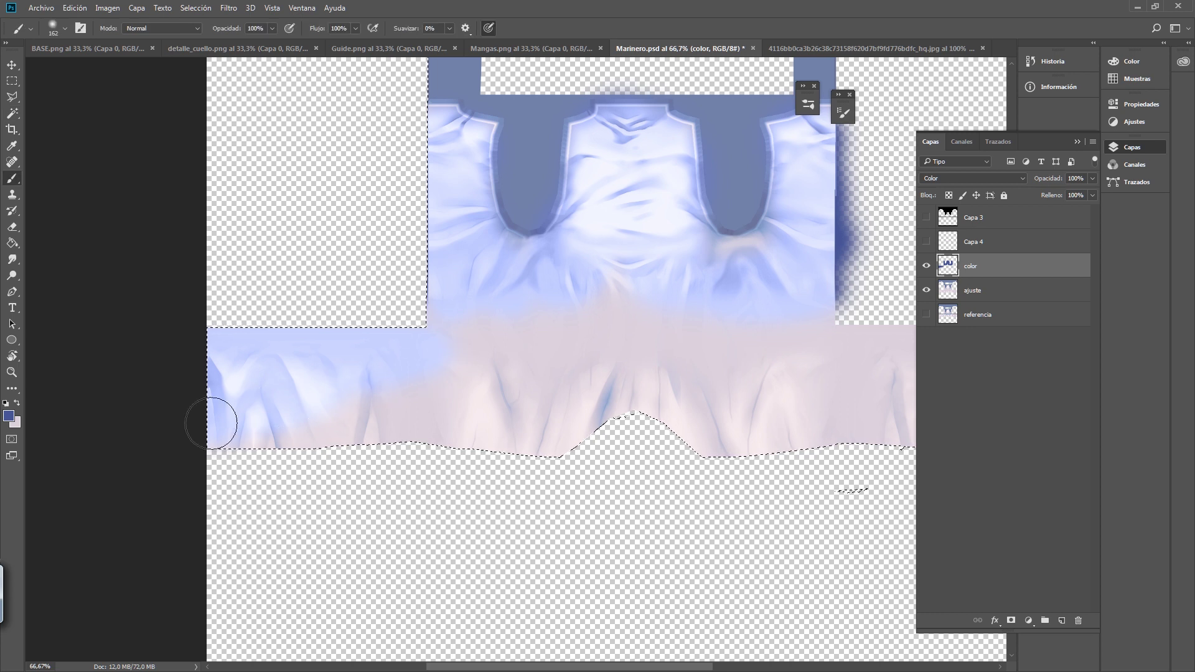
- Brush the blue tint over the lower strip and the waist area on the color layer
left_click_drag(565, 385, 551, 269)
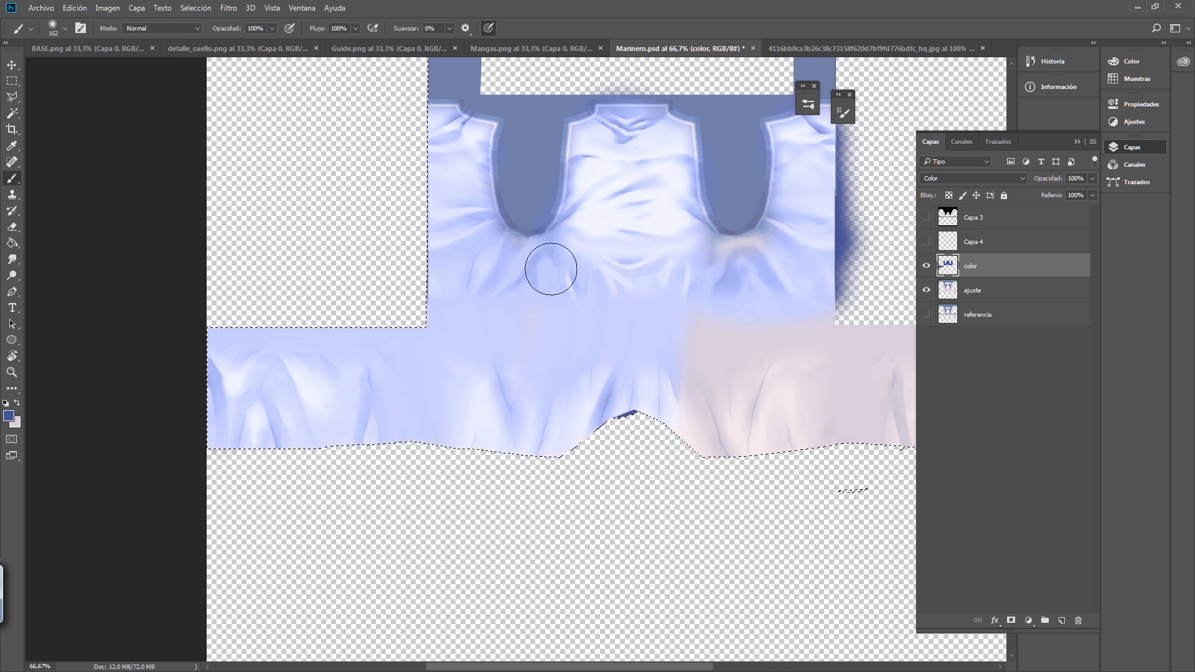
mouse_move(729, 368)
left_mouse_down()
mouse_move(741, 451)
mouse_move(589, 432)
left_mouse_up()
mouse_move(678, 377)
left_mouse_down()
mouse_move(664, 363)
mouse_move(547, 348)
left_mouse_up()
mouse_move(547, 348)
left_mouse_down()
mouse_move(569, 336)
mouse_move(653, 386)
left_mouse_up()
left_click_drag(586, 304, 657, 436)
- Undo the blue tint on the lower strip and the selection changes around the hem
key("ctrl+alt+z")
key("ctrl+alt+z")
key("ctrl+alt+z")
key("ctrl+alt+z")
key("ctrl+alt+z")
key("ctrl+alt+z")
key("ctrl+alt+z")
key("ctrl+alt+z")
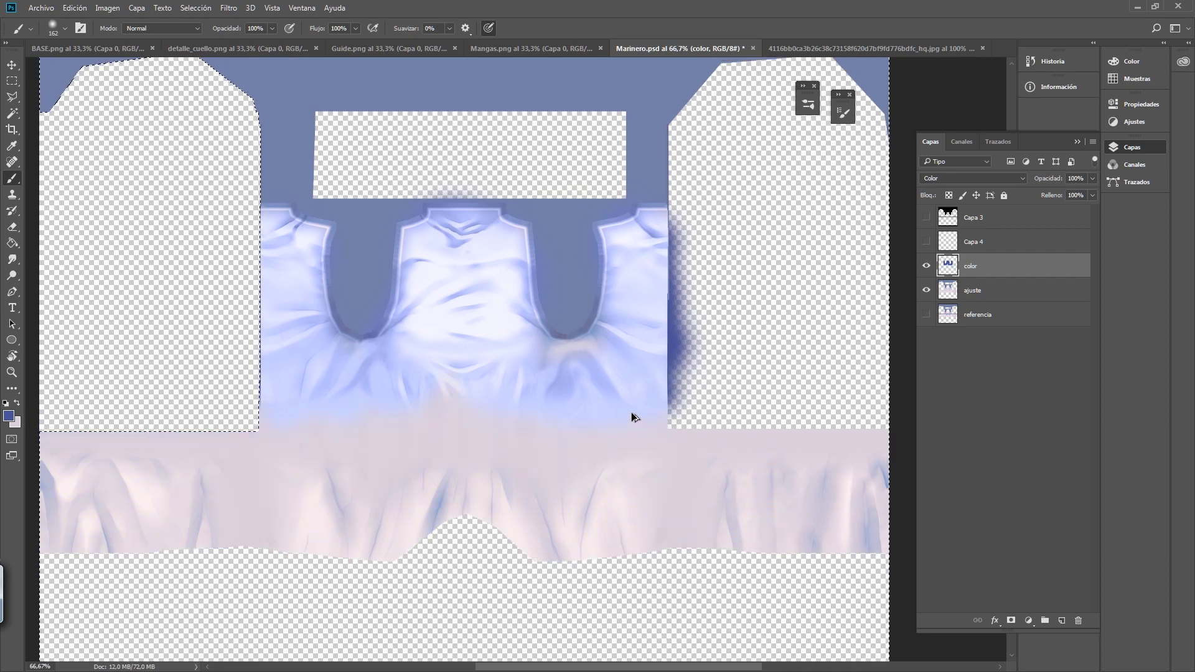
- Exclude the empty areas beside the torso and below the hem from the selection with the Magic Wand on the ajuste layer
left_click(12, 112)
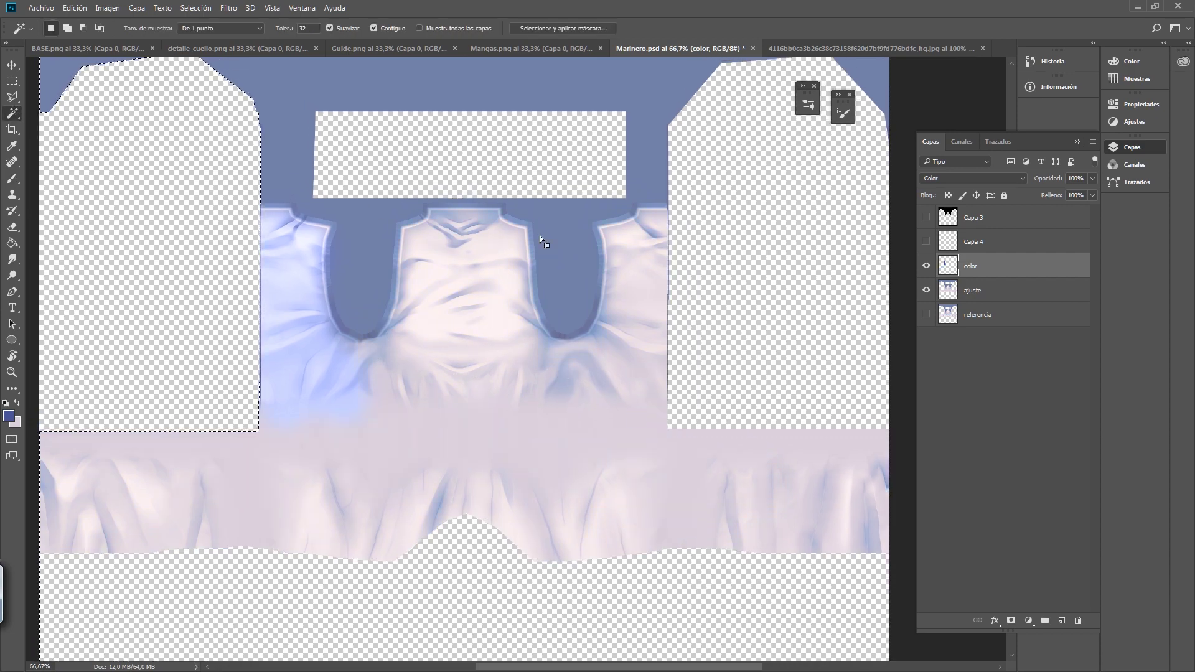
key("alt+[")
left_click(849, 313, "shift")
left_click(471, 554, "shift")
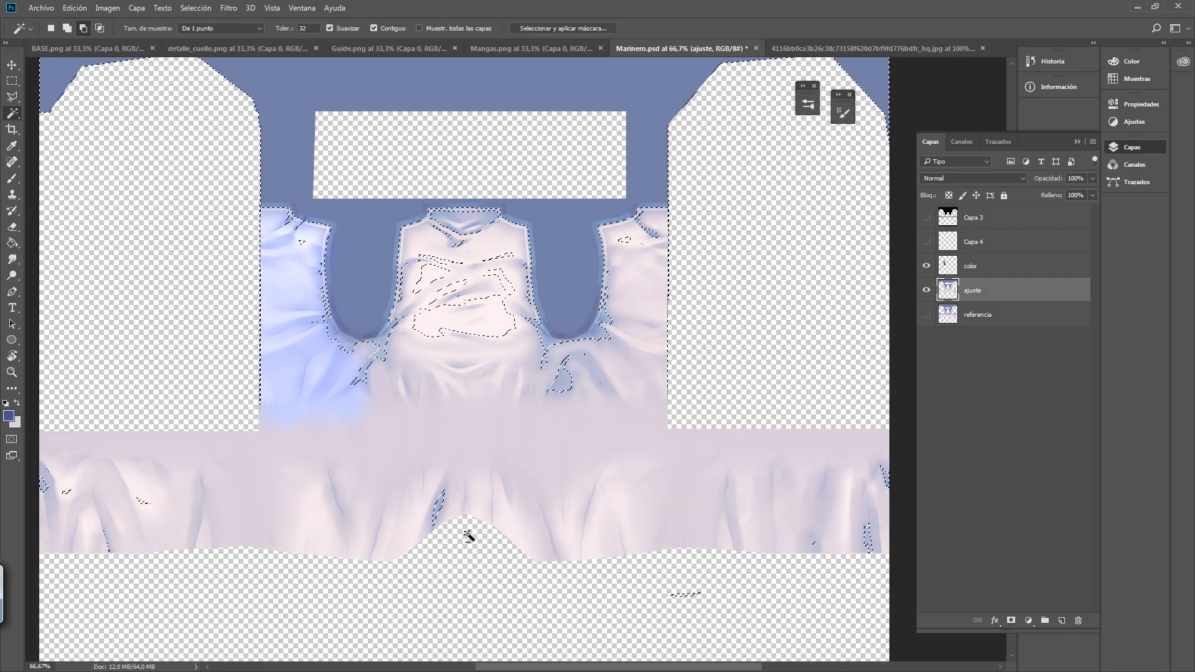
- Refine the selection along the hem's central arch with the Quick Selection tool, and reactivate the color layer
scroll(471, 554, "up", 3, "alt")
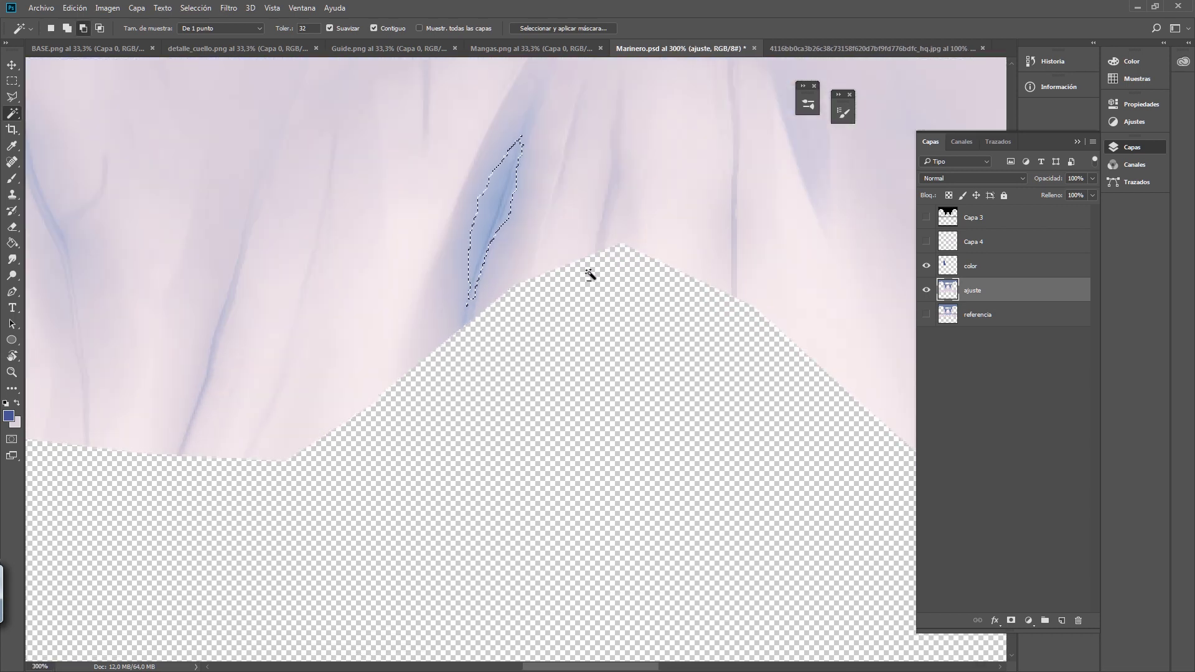
right_click(12, 113)
left_click(93, 113)
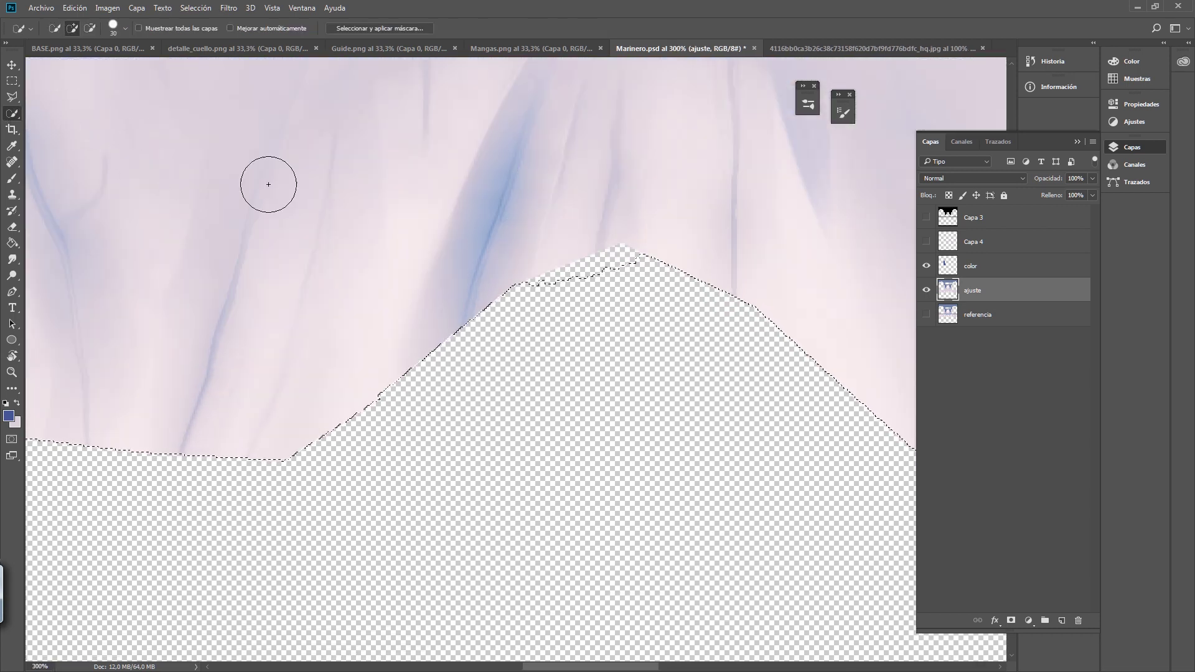
mouse_move(593, 300)
left_mouse_down("alt")
mouse_move(536, 309)
mouse_move(594, 288)
left_mouse_up("alt")
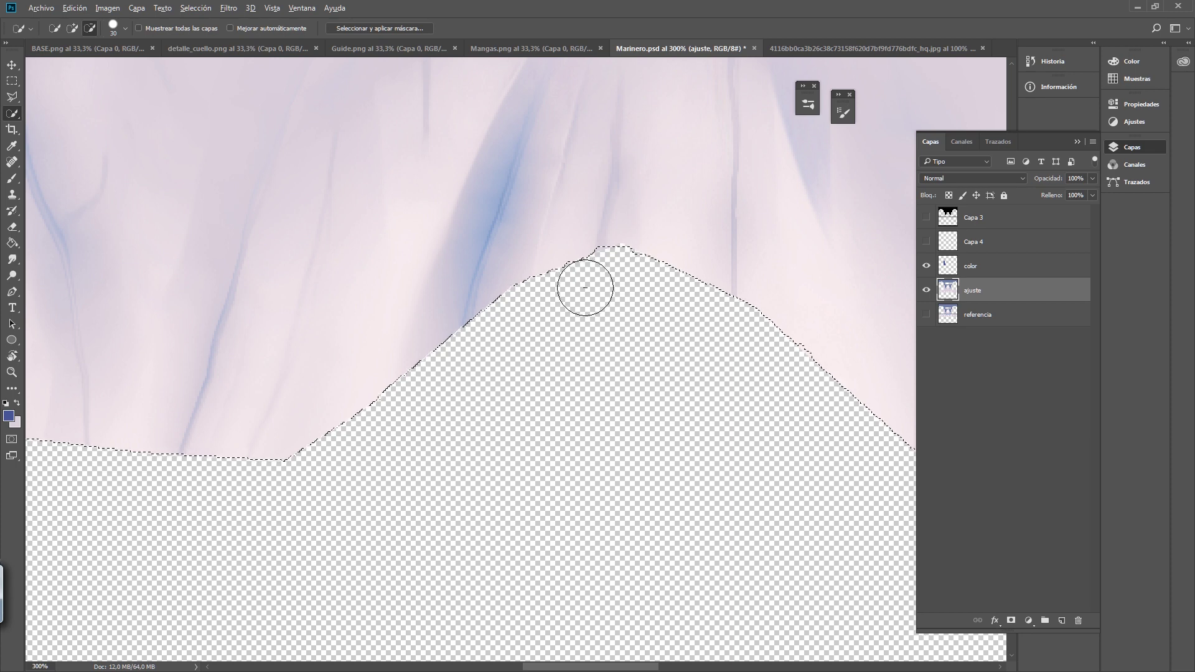
scroll(585, 337, "down", 4, "alt")
key("alt+bracketright")
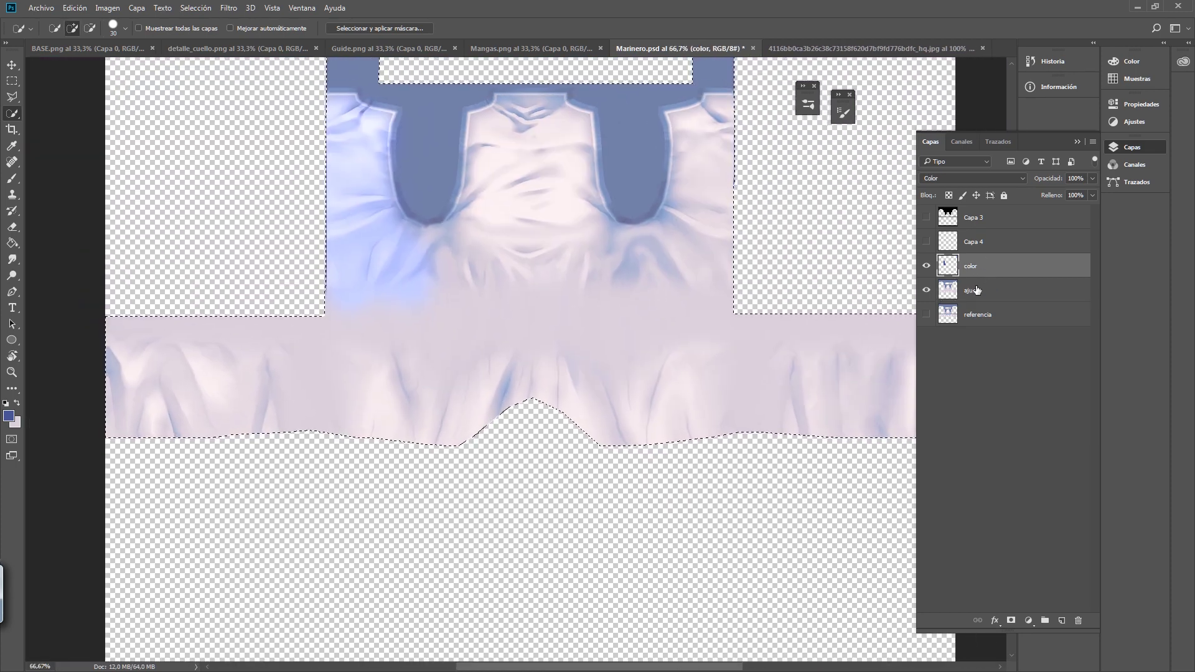
- Brush the blue tint over the lower strip, waist and upper torso within the selection on the color layer
key("b")
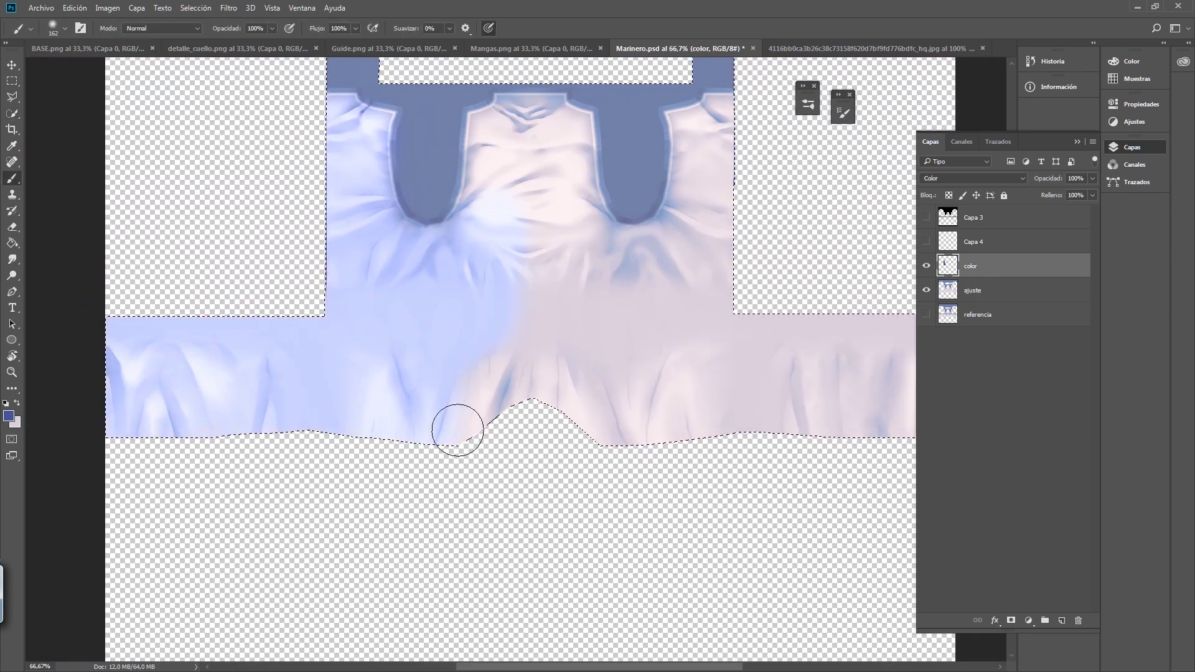
mouse_move(458, 430)
left_mouse_down()
mouse_move(610, 447)
mouse_move(689, 418)
left_mouse_up()
mouse_move(692, 426)
left_mouse_down()
mouse_move(590, 419)
mouse_move(601, 419)
left_mouse_up()
mouse_move(791, 420)
left_mouse_down()
mouse_move(864, 353)
mouse_move(714, 287)
left_mouse_up()
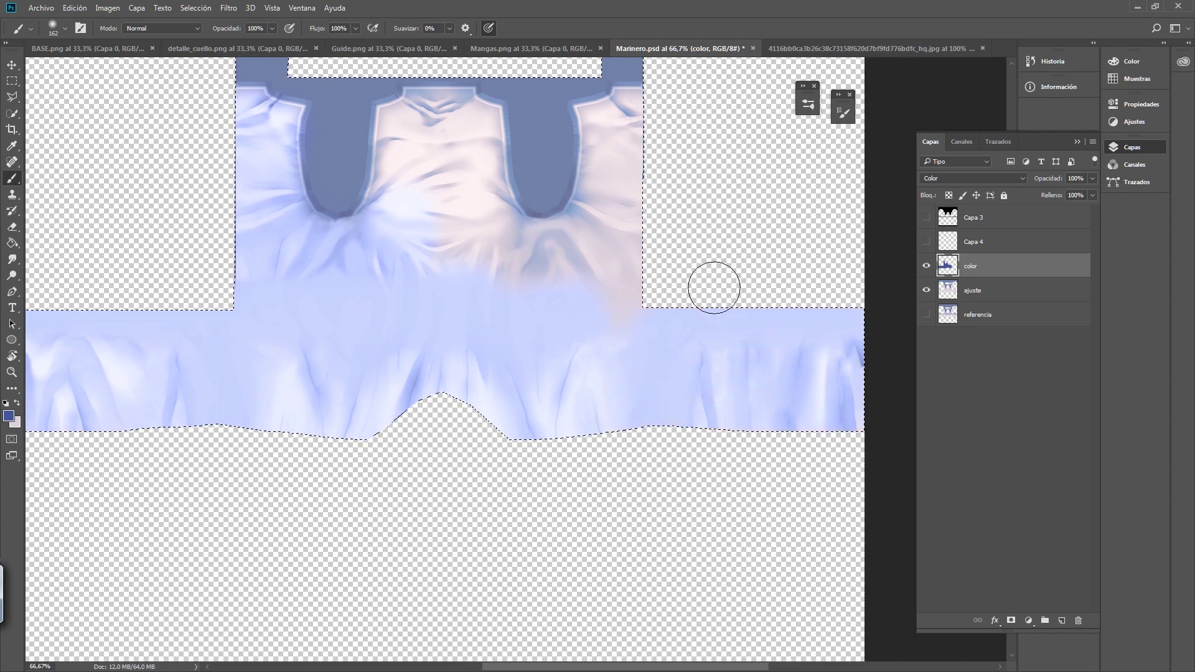
left_click_drag(638, 256, 640, 336)
left_click_drag(637, 305, 637, 203)
mouse_move(570, 291)
left_mouse_down()
mouse_move(467, 248)
mouse_move(433, 329)
left_mouse_up()
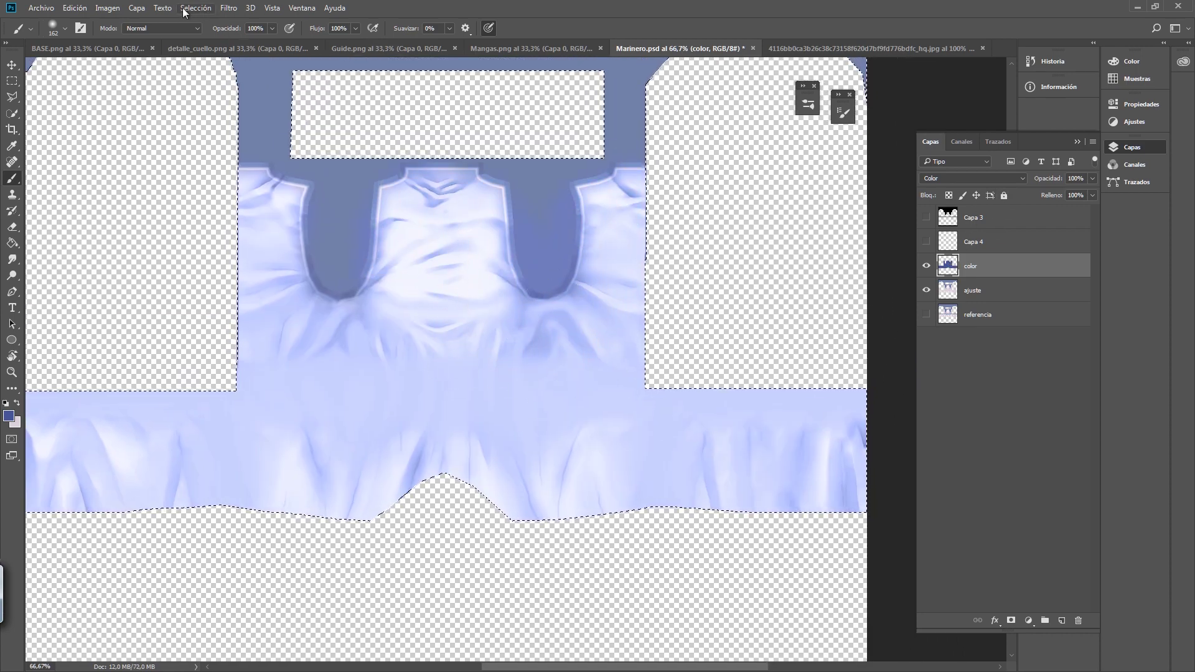
- Try a hue and saturation adjustment on the color layer
left_click(136, 7)
mouse_move(107, 8)
mouse_move(156, 43)
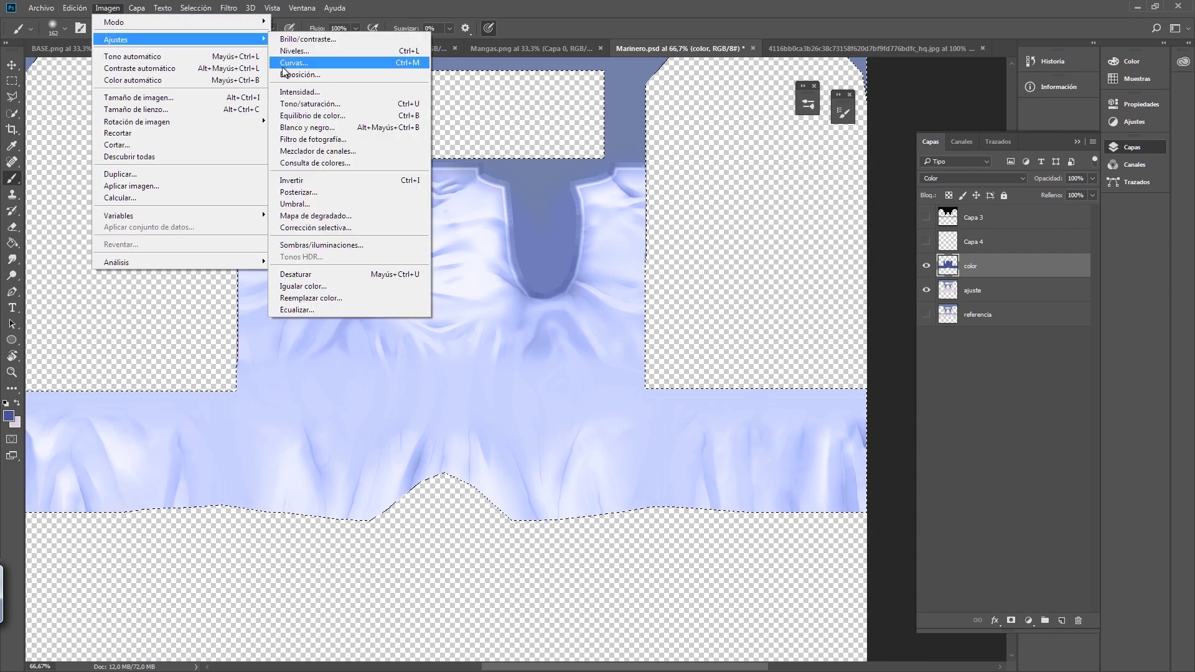
left_click(327, 101)
left_click_drag(727, 304, 685, 303)
left_click(880, 208)
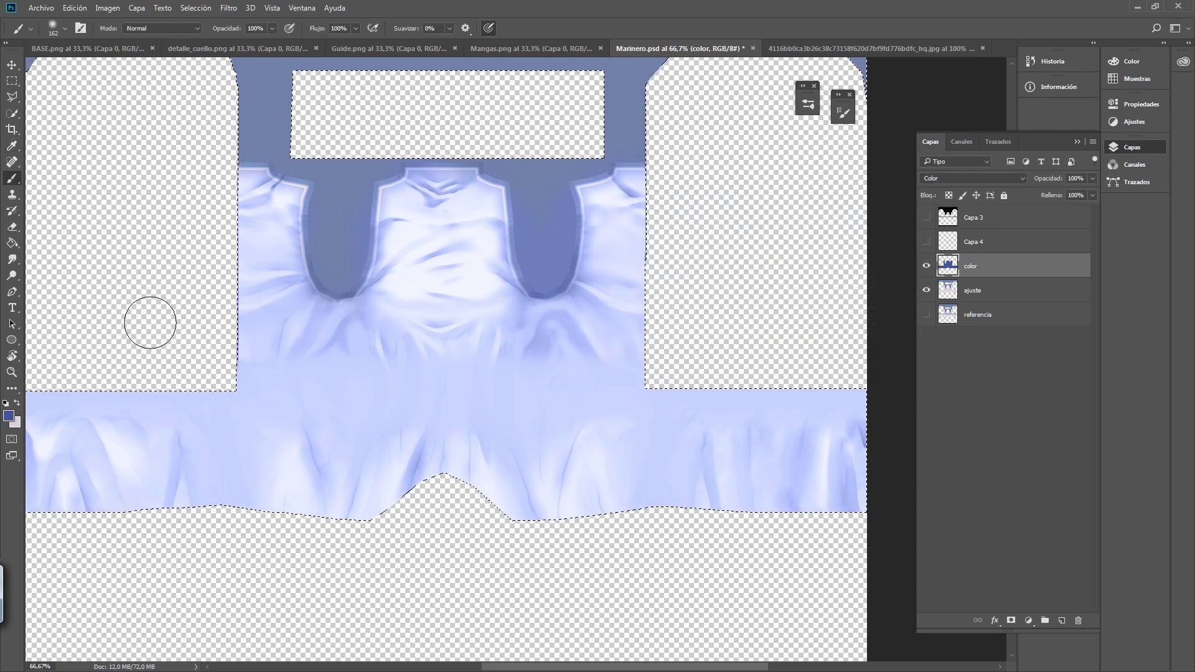
- Set the foreground color to dark blue #28305a
key("i")
left_click(8, 416)
left_click(448, 342)
left_click(654, 325)
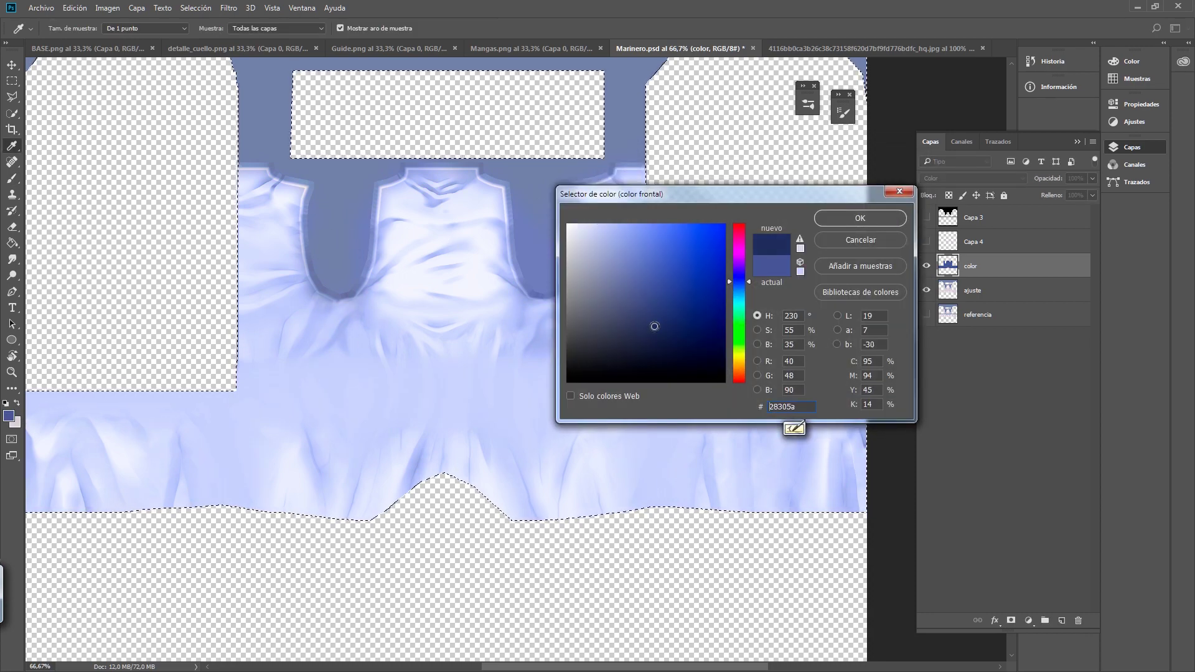
key("Return")
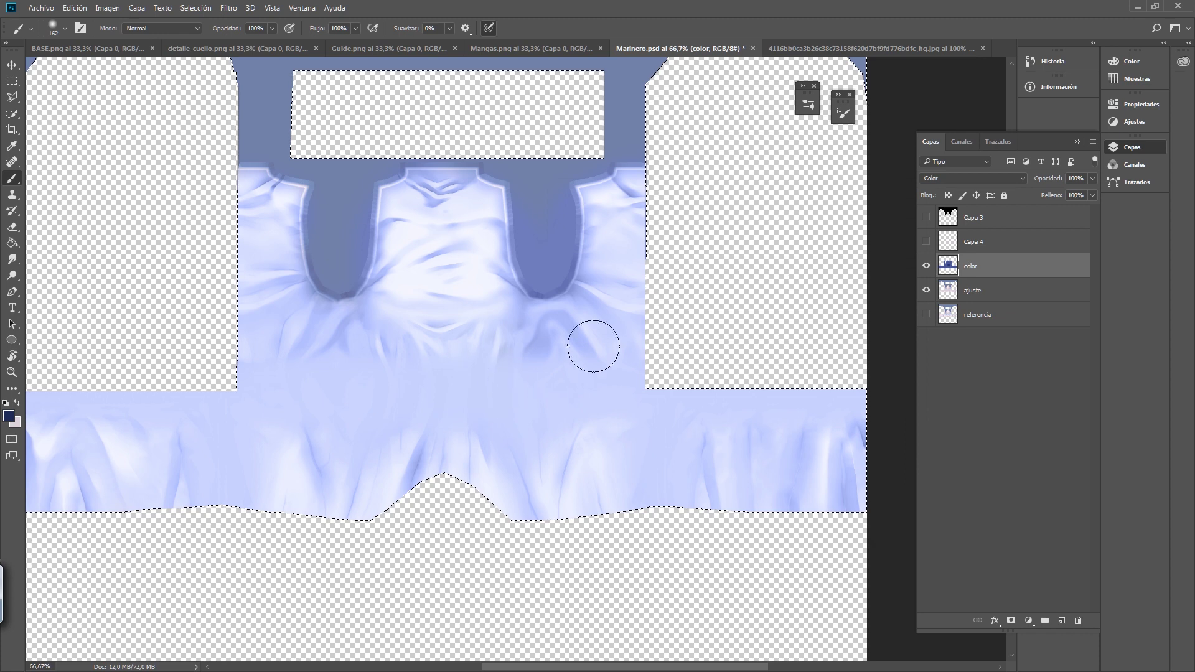
- Try the Tono and Multiplicar blend modes on the color layer
left_click(1017, 182)
left_click(946, 398)
left_click(989, 180)
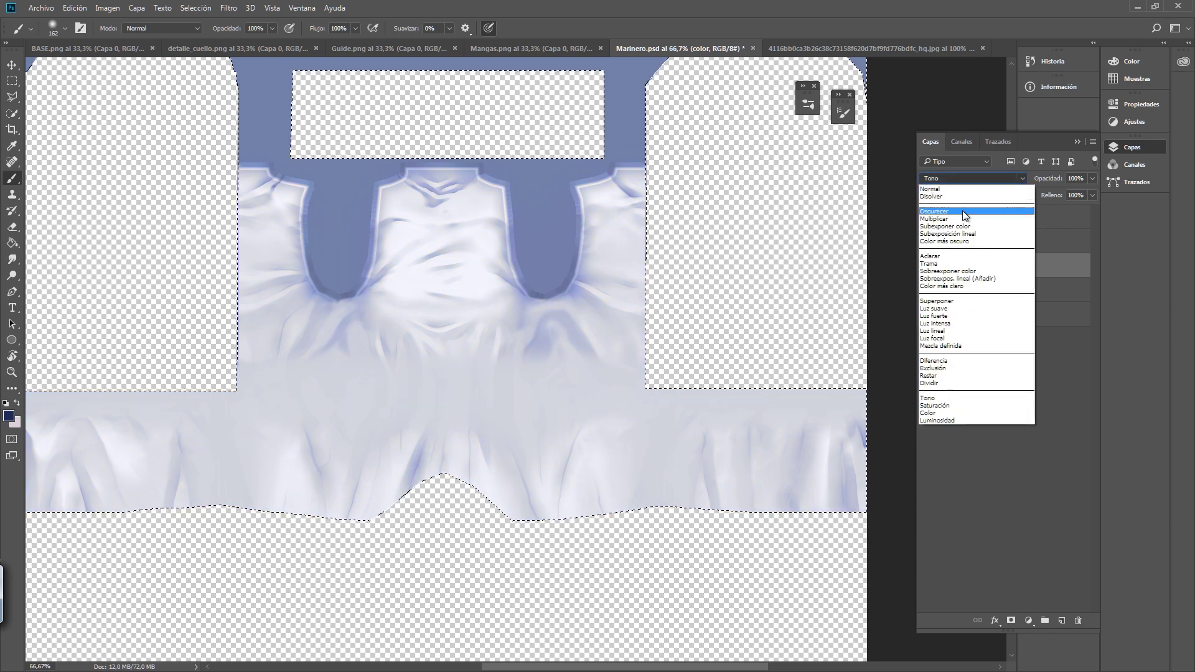
left_click(963, 219)
- Test a dark blue stroke below the left armhole, compare with the character reference image, and undo the stroke
left_click_drag(361, 313, 374, 313)
key("ctrl+z")
key("ctrl+z")
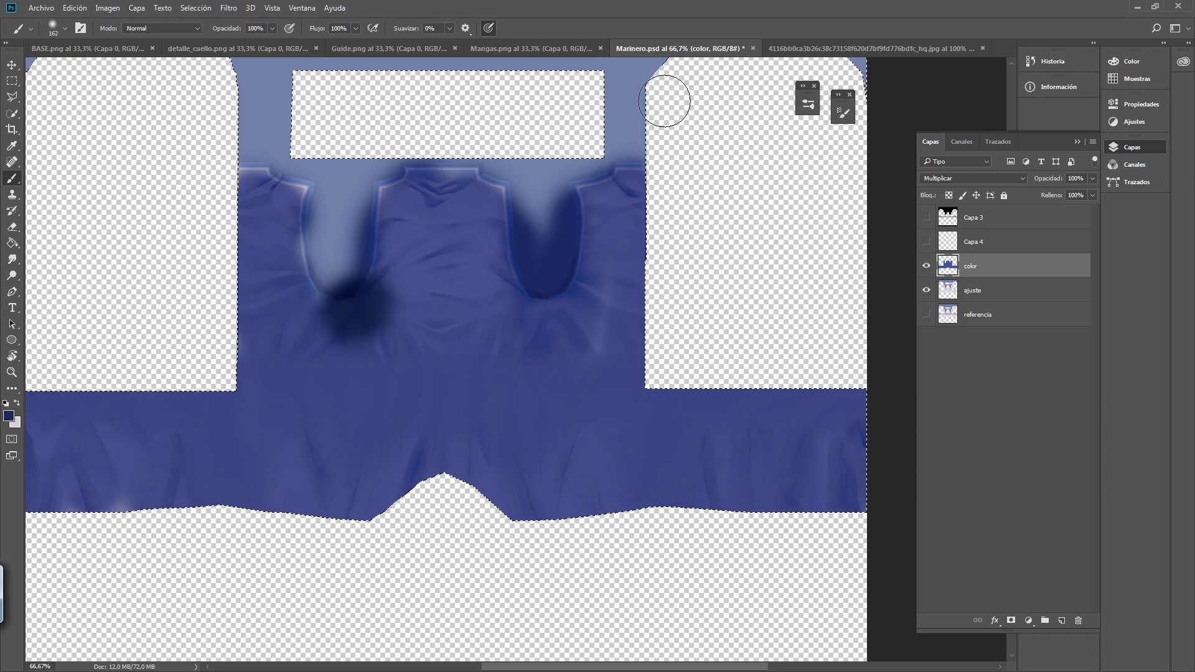
left_click(828, 48)
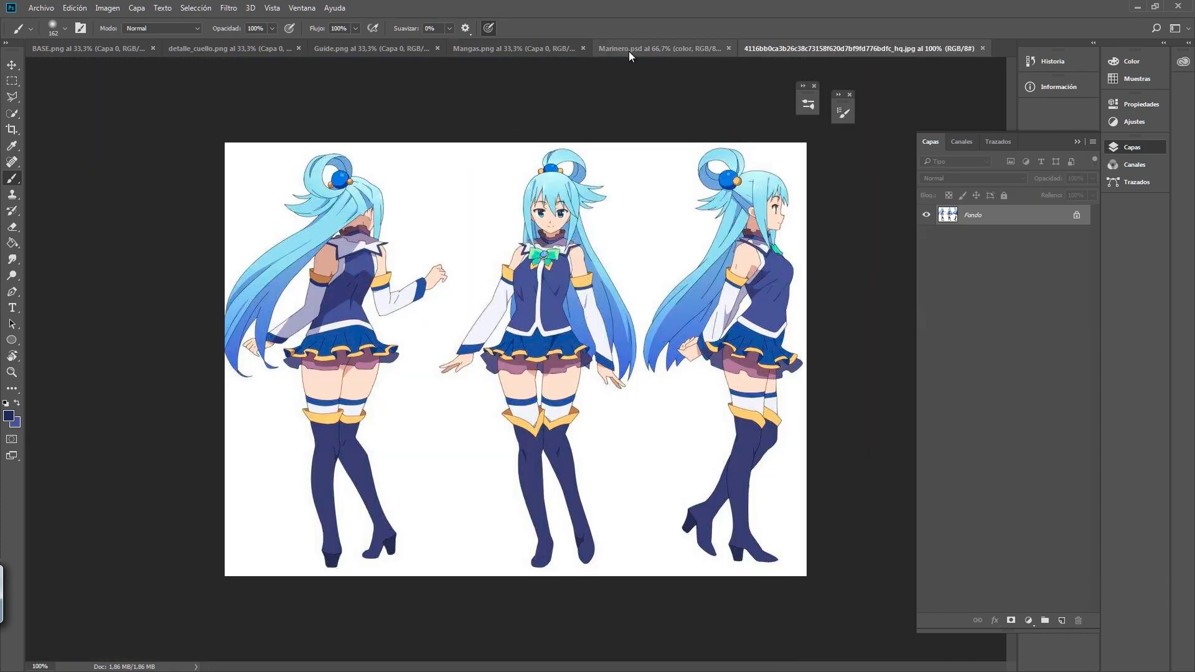
left_click(630, 48)
key("ctrl+z")
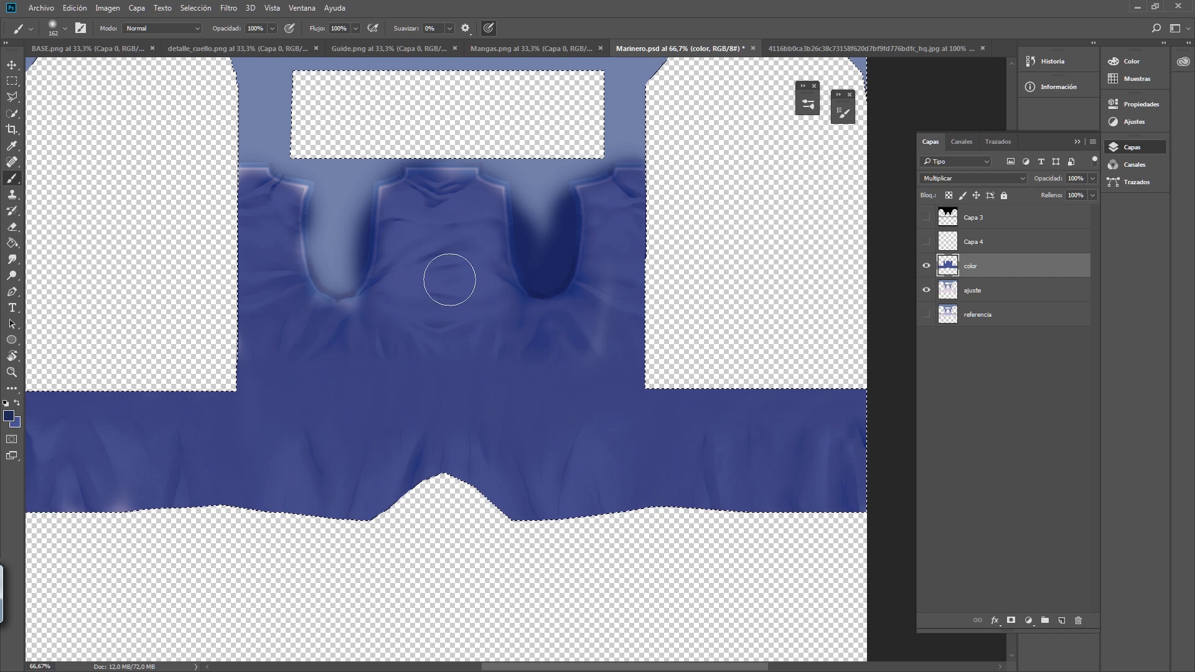
- Test and undo another dark stroke by the left armhole, and return the color layer to the Color blend mode
mouse_move(348, 315)
left_mouse_down()
mouse_move(403, 286)
mouse_move(371, 288)
mouse_move(389, 330)
left_mouse_up()
key("ctrl+z")
key("ctrl+z")
left_click(974, 178)
left_click(932, 413)
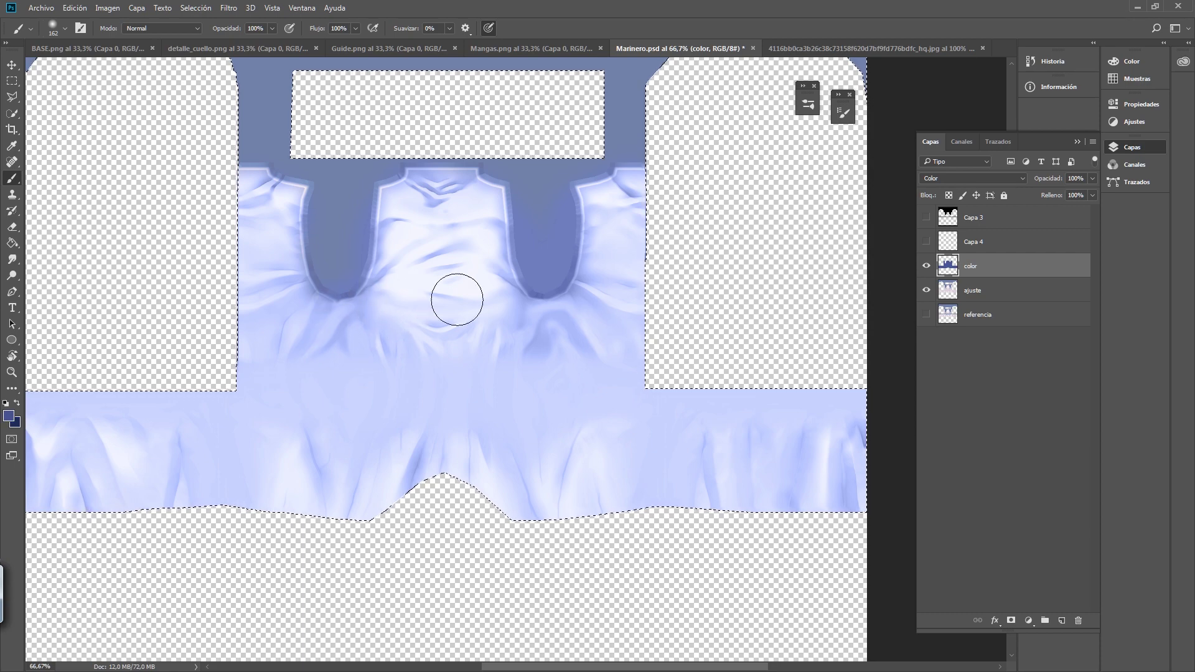
- Set the color layer to Multiplicar and brush blue over the untinted edges of the shoulders, armholes and neckline
left_click(974, 178)
left_click(953, 224)
left_click_drag(305, 304, 250, 178)
left_click_drag(389, 238, 492, 191)
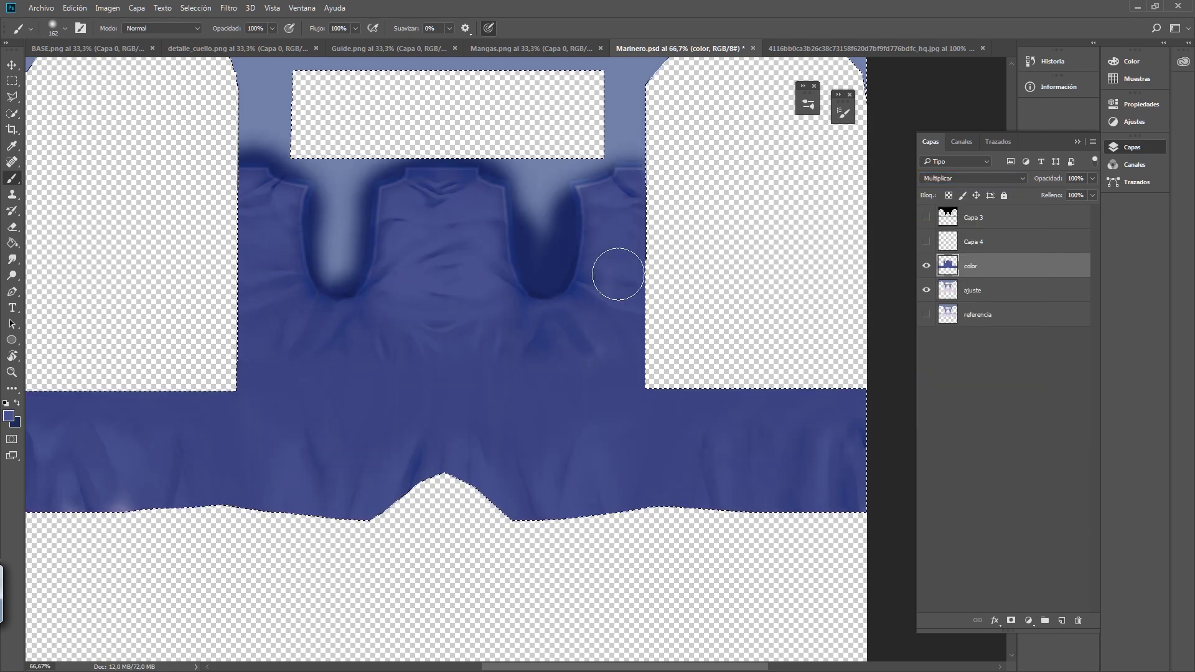
left_click_drag(614, 272, 607, 199)
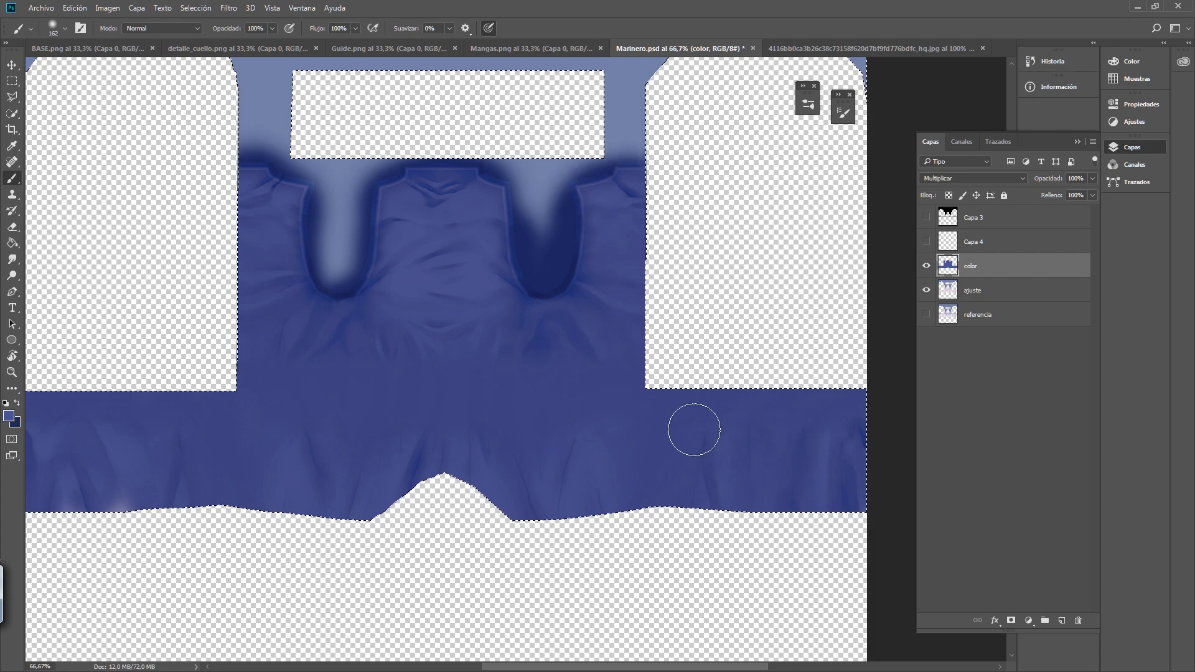
- Brush blue over the pale spots along the left part of the hem
mouse_move(125, 497)
left_mouse_down()
mouse_move(118, 457)
mouse_move(68, 495)
left_mouse_up()
left_click_drag(112, 520, 225, 490)
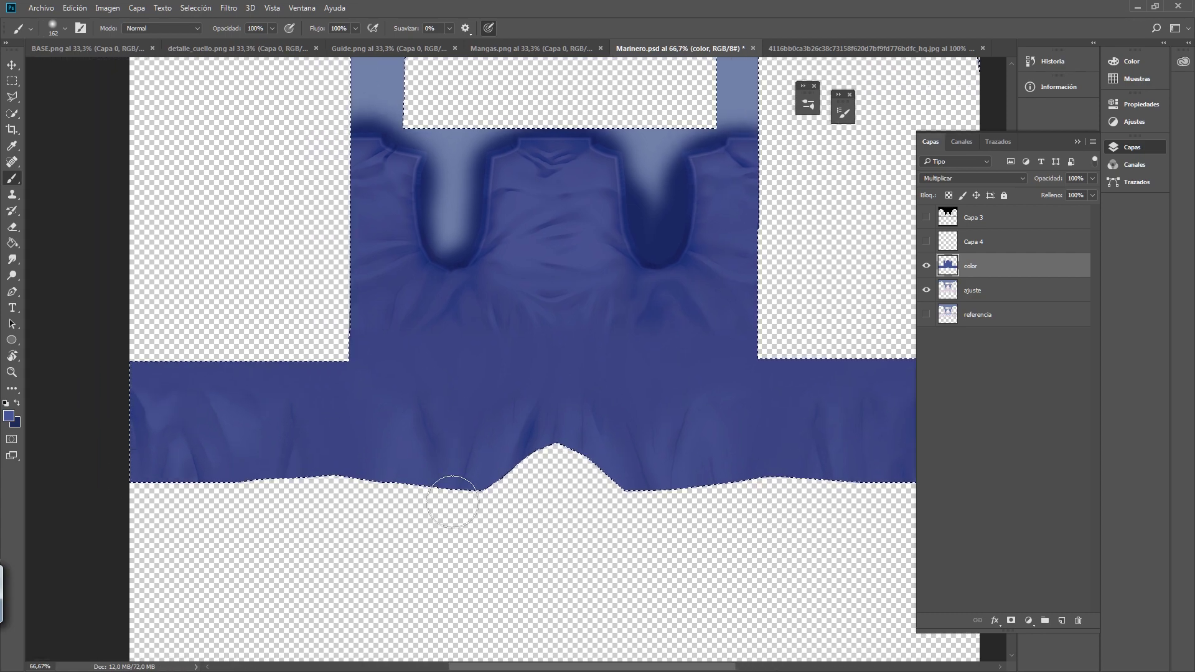
left_click_drag(550, 369, 518, 391)
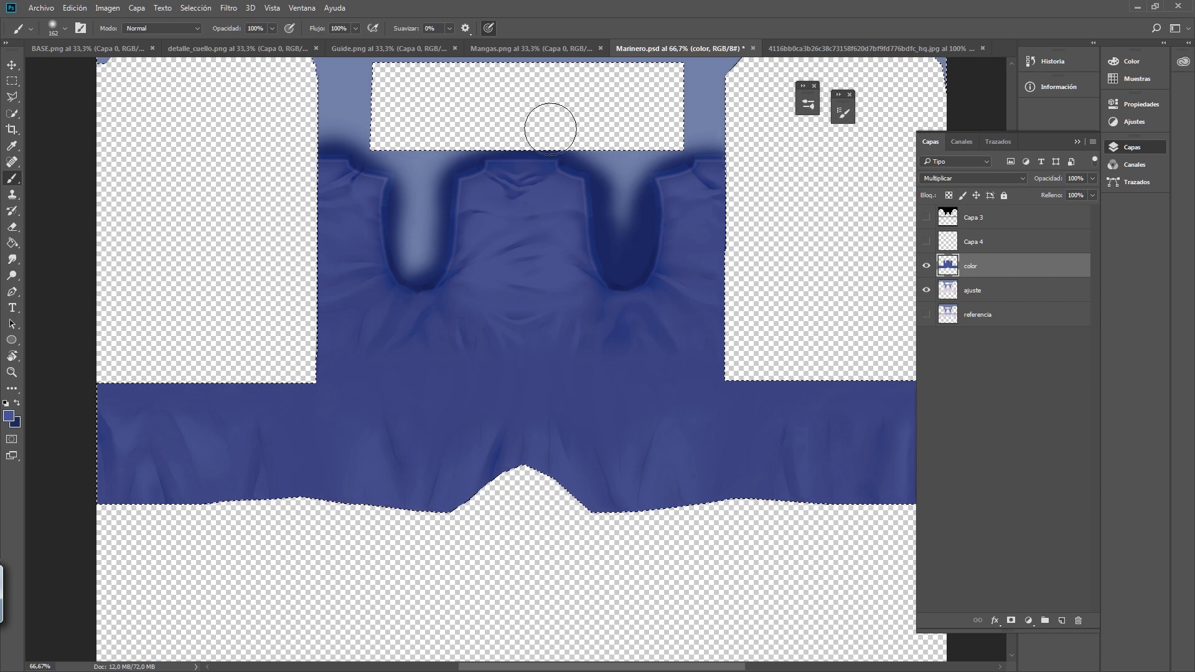
- Check the character reference, set the brush to size 248, 31% opacity and 45% flow, and dab blue below the right armhole
left_click(809, 48)
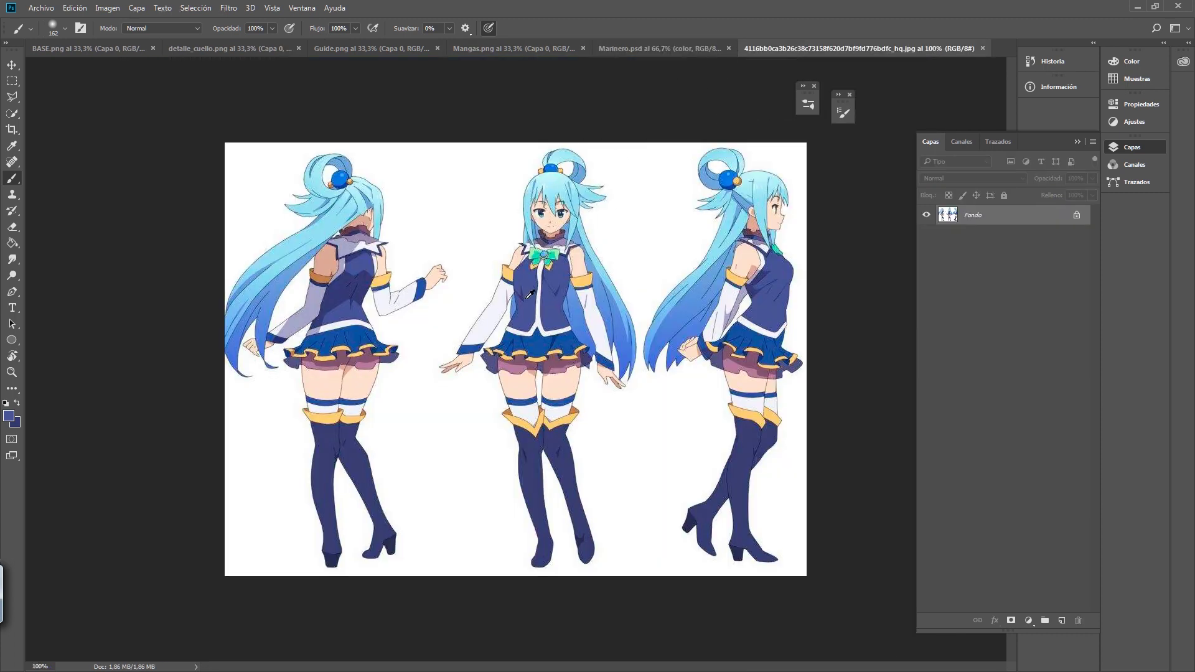
left_click(645, 49)
right_click_drag(629, 355, 655, 368, "alt")
left_click_drag(234, 44, 232, 43)
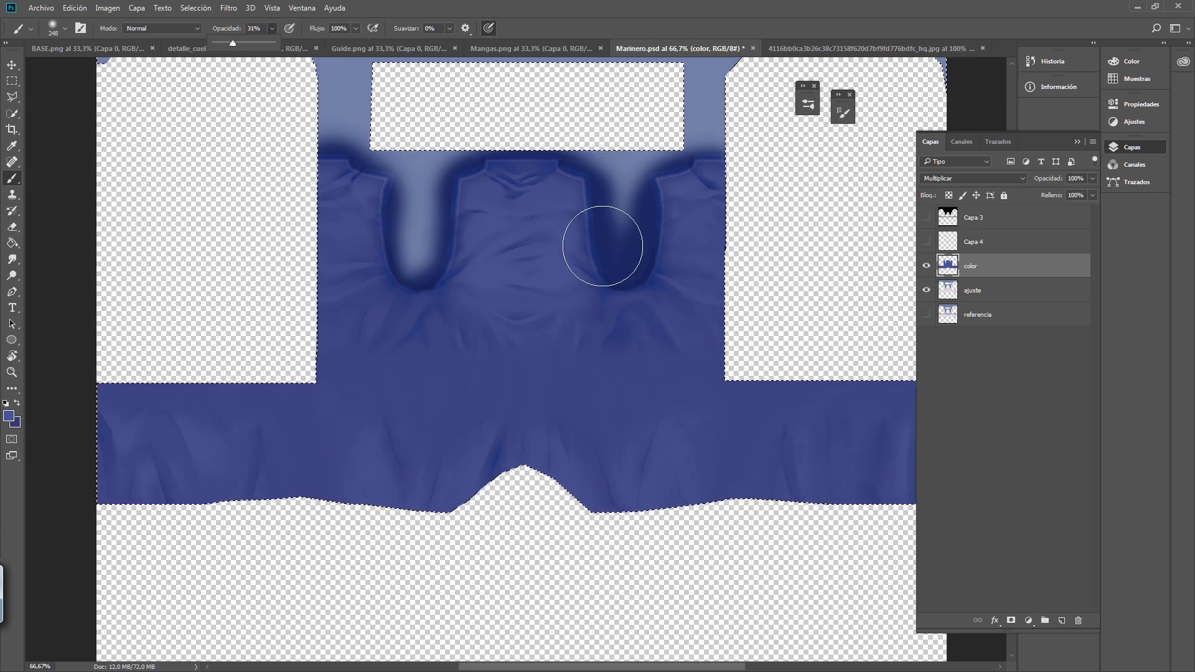
left_click(356, 29)
left_click_drag(336, 43, 325, 43)
left_click(643, 307)
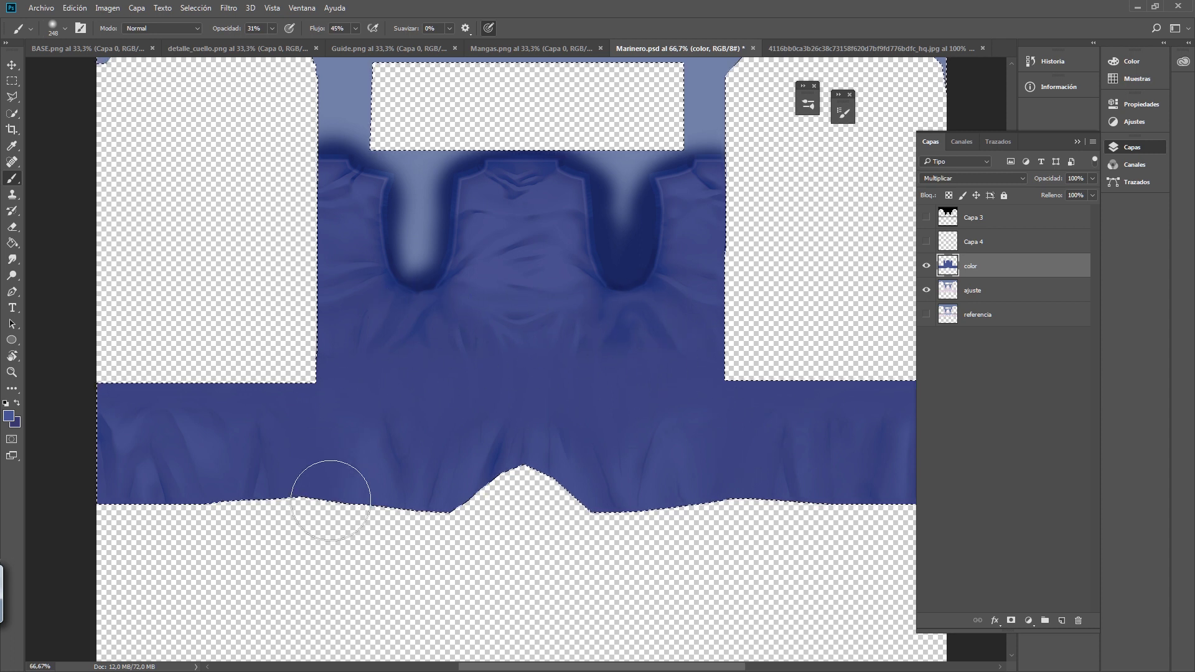
- Save the document and save a PNG copy of the texture as Marinero_05 in the PSD folder
key("ctrl+s")
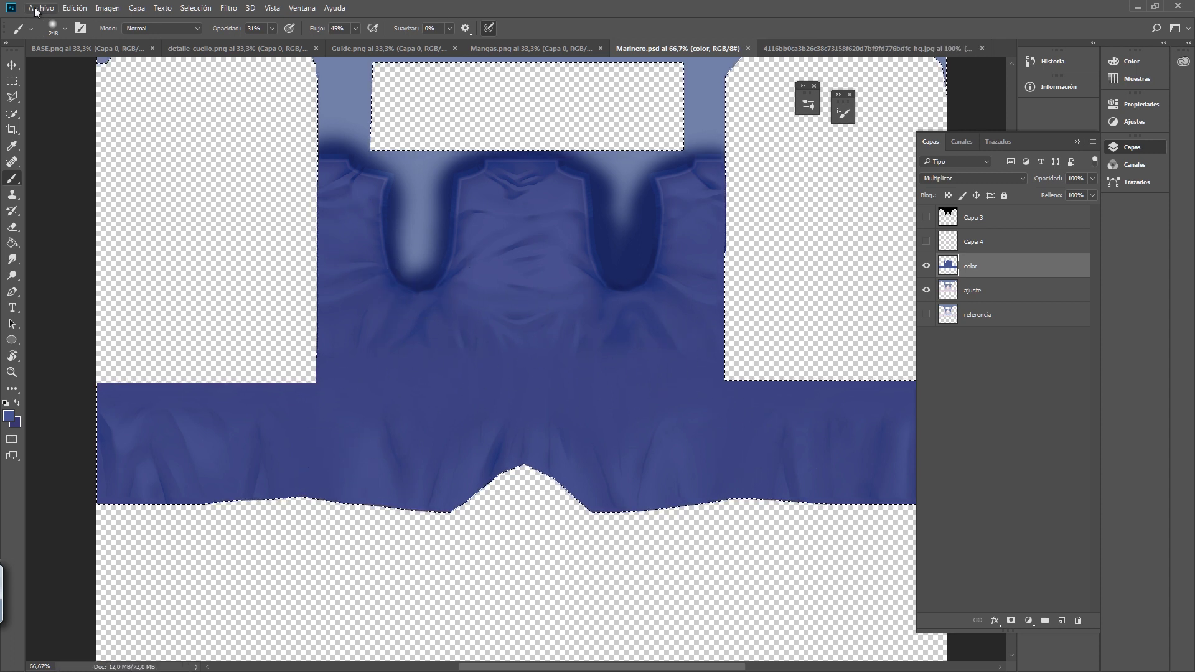
left_click(36, 12)
left_click(88, 151)
left_click(150, 552)
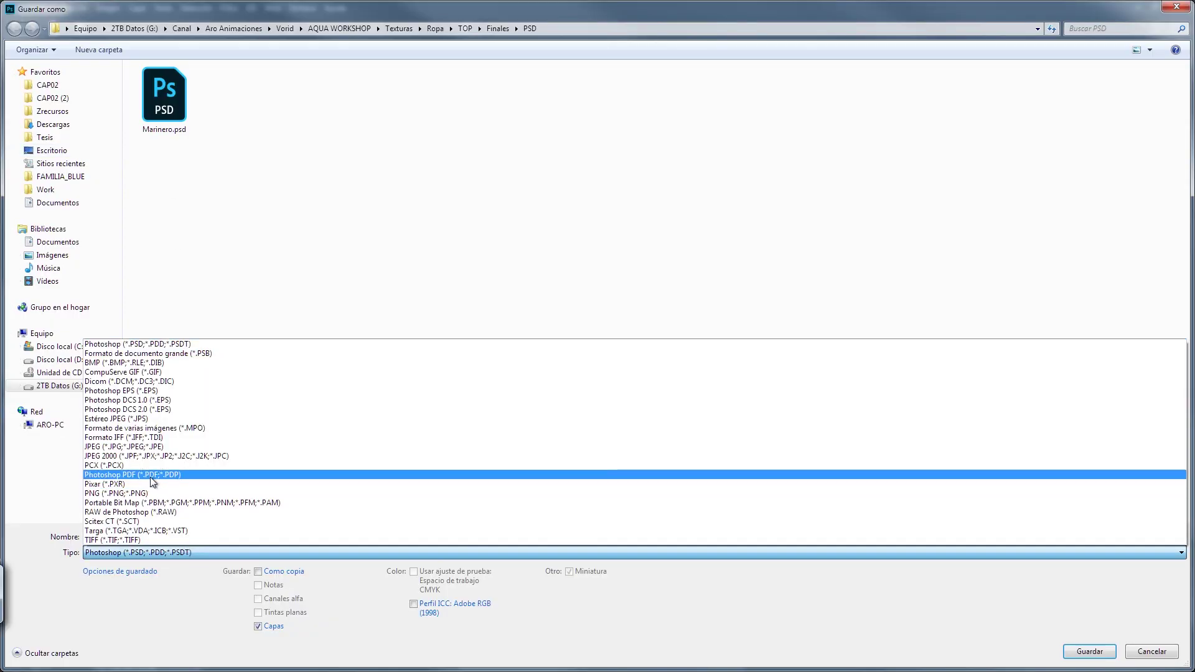
left_click(149, 493)
left_click(429, 103)
left_click(142, 537)
left_click_drag(123, 536, 196, 537)
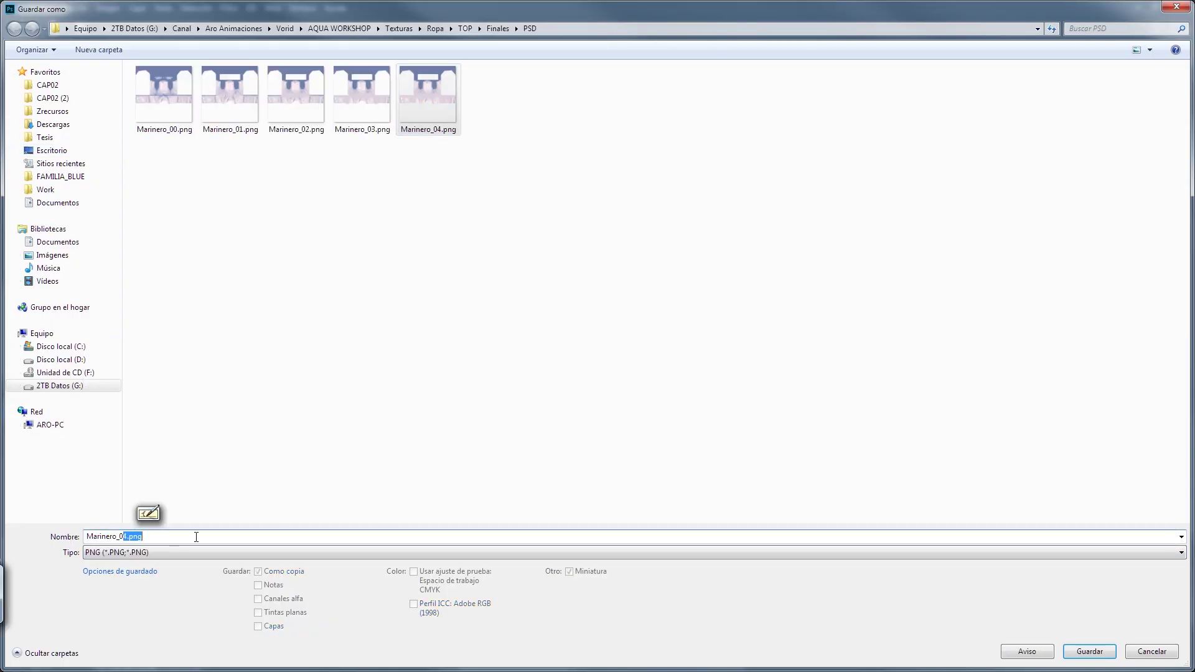
type("5")
left_click(1080, 652)
left_click(711, 212)
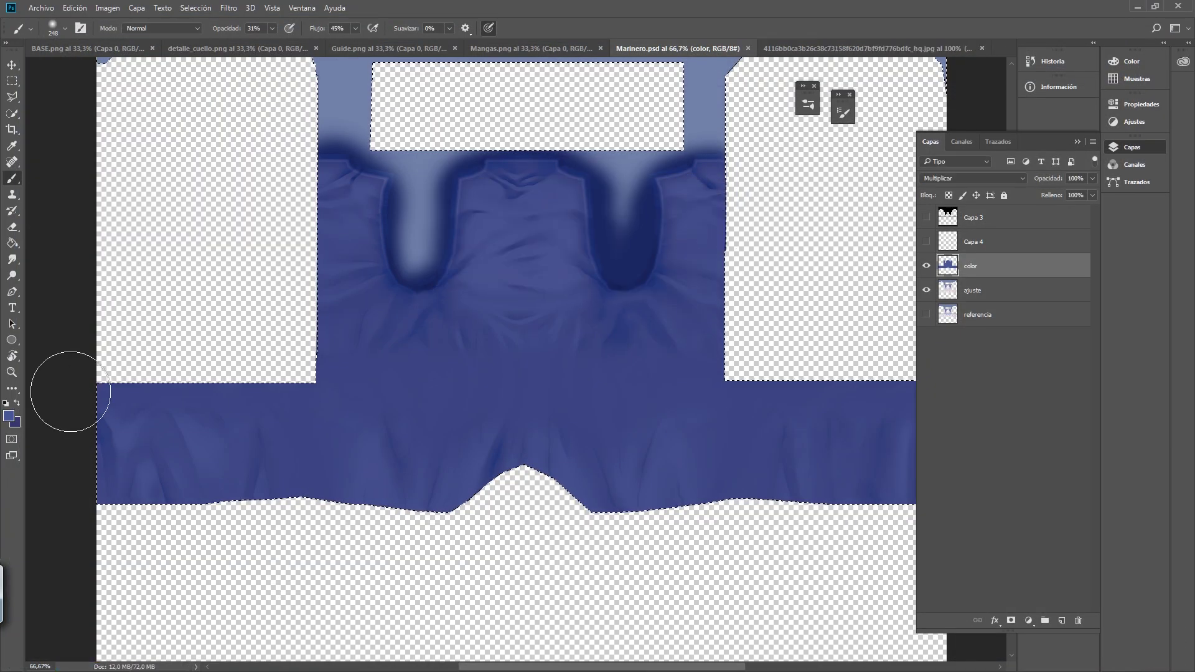
- Switch to VRoid Studio, import the new blue texture into the marinero top layer, and inspect the blouse on the character
key("alt+Tab")
right_click(75, 245)
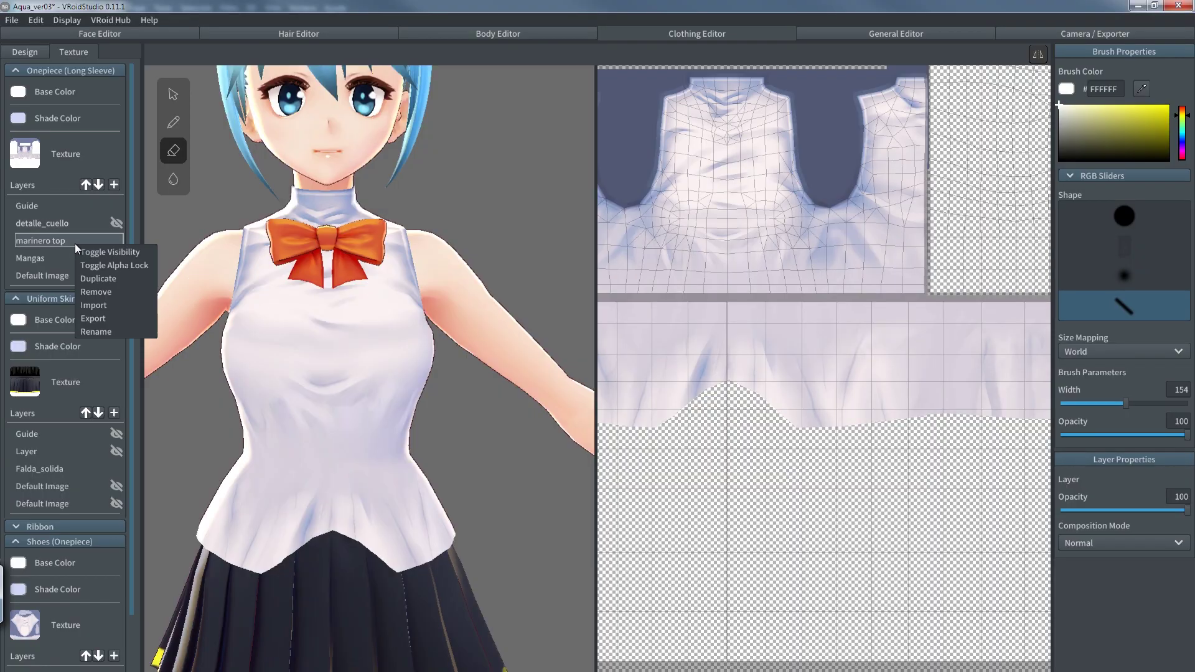
left_click(101, 306)
left_click_drag(263, 106, 262, 230)
double_click(179, 279)
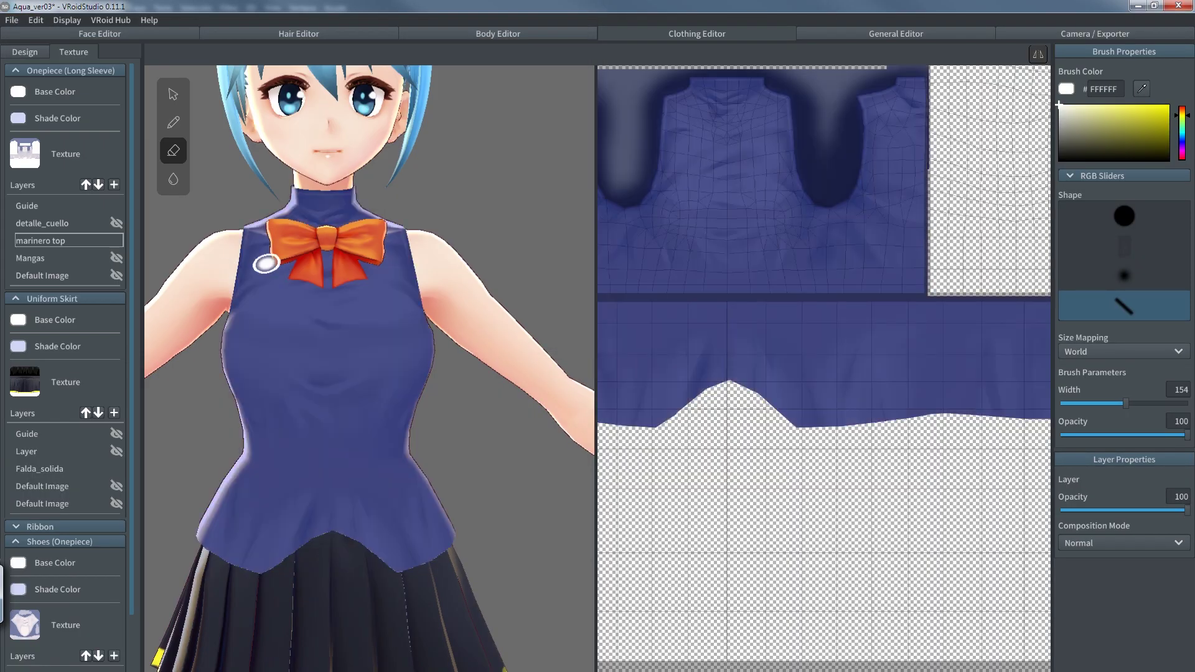
left_click(449, 235)
mouse_move(488, 219)
right_mouse_down()
mouse_move(353, 219)
mouse_move(502, 235)
mouse_move(487, 225)
right_mouse_up()
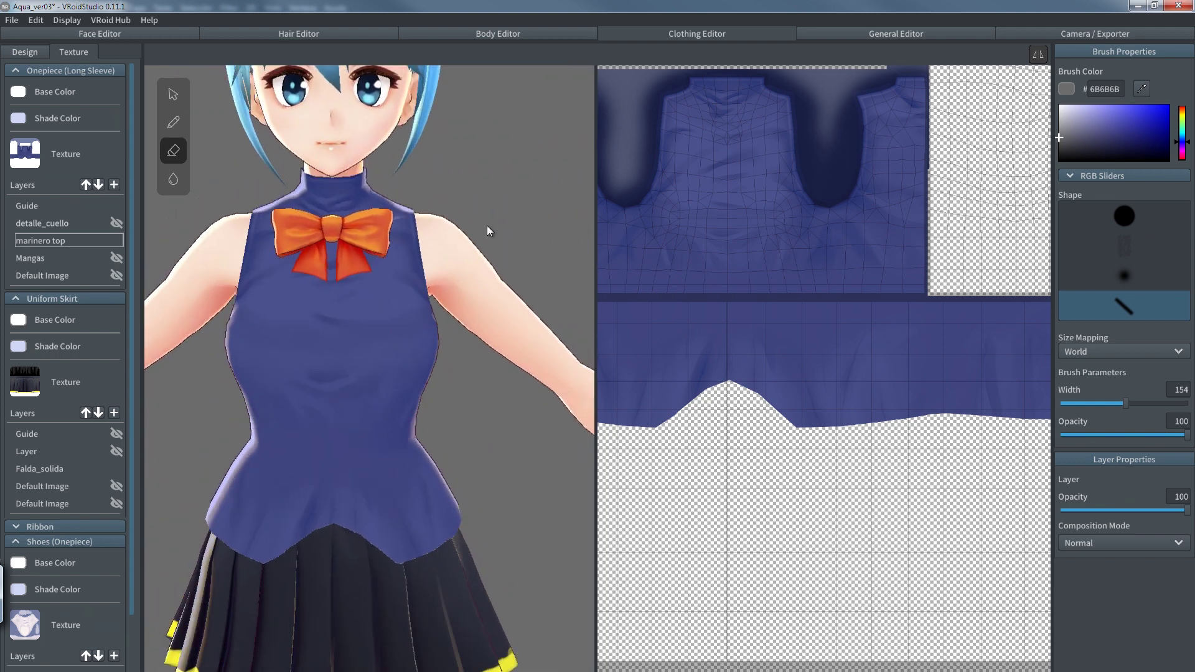
- Return to Photoshop, add a layer above the color layer, and lasso a narrow centre-front strip joined to a thin border along the hem
key("alt+Tab")
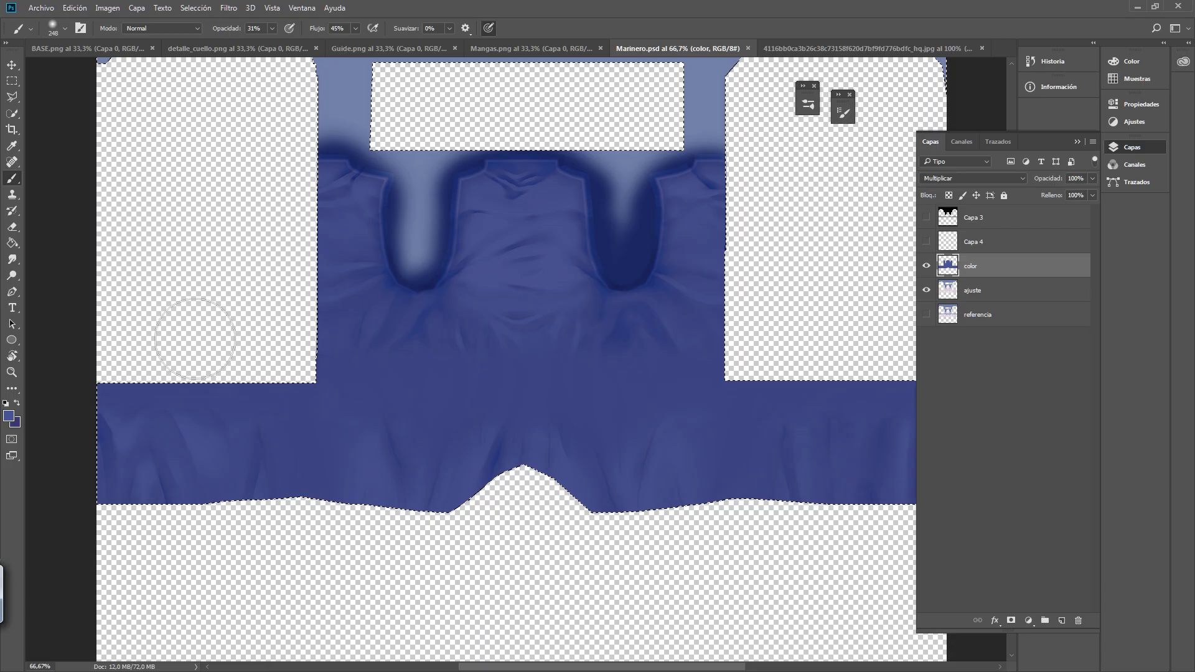
left_click(1062, 620)
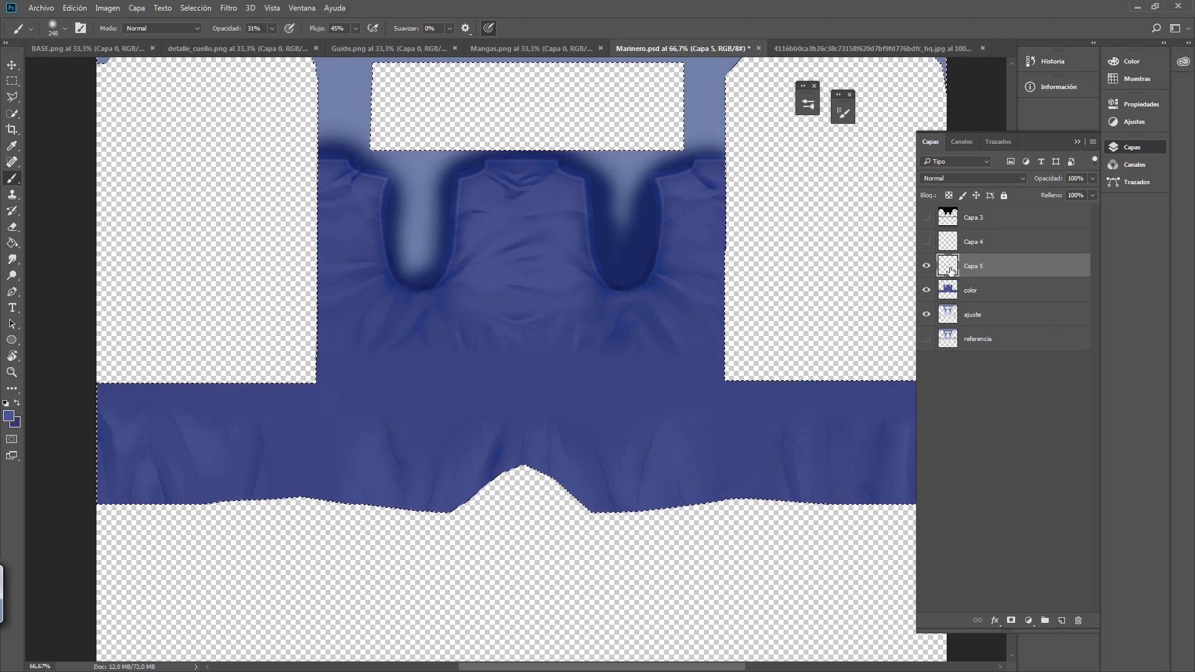
left_click(12, 97)
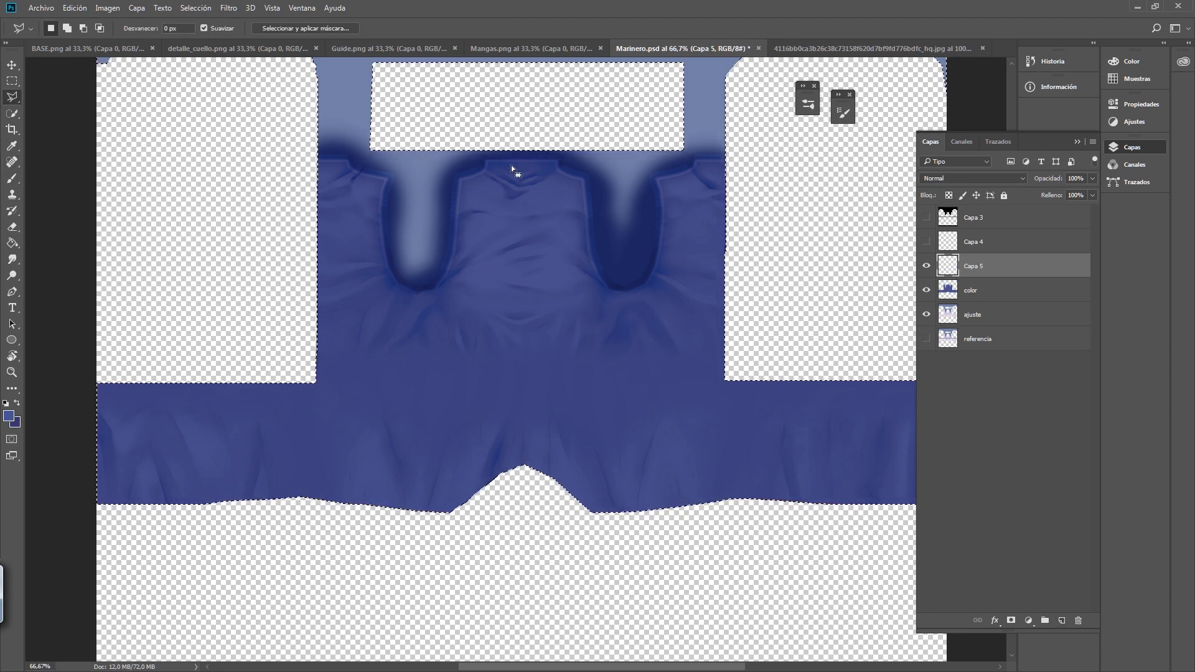
left_click_drag(510, 148, 511, 162)
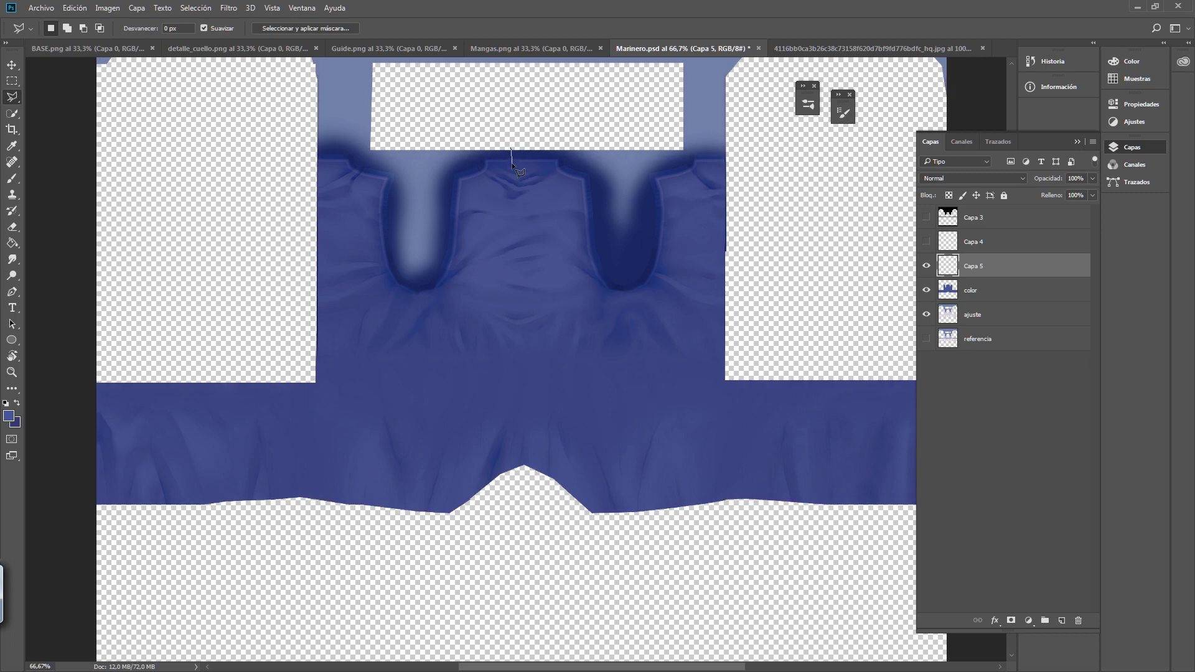
left_click_drag(518, 235, 514, 293)
left_click_drag(513, 372, 514, 453)
left_click(514, 462)
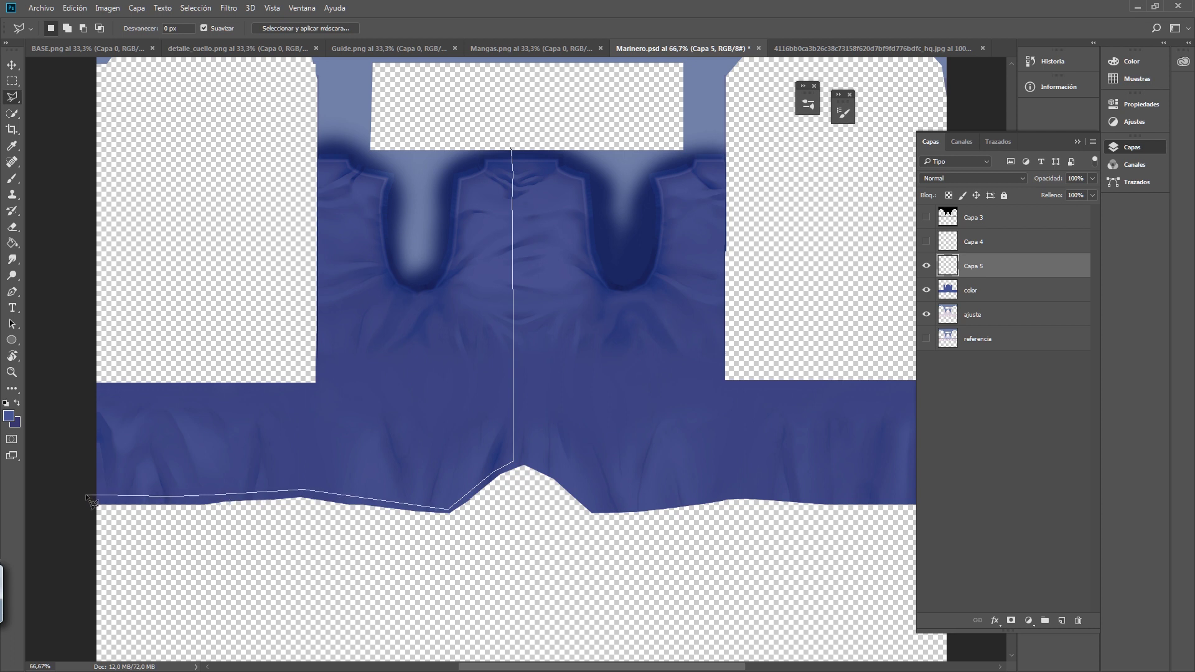
left_click(79, 525)
mouse_move(604, 540)
left_mouse_down()
mouse_move(308, 520)
mouse_move(470, 486)
left_mouse_up()
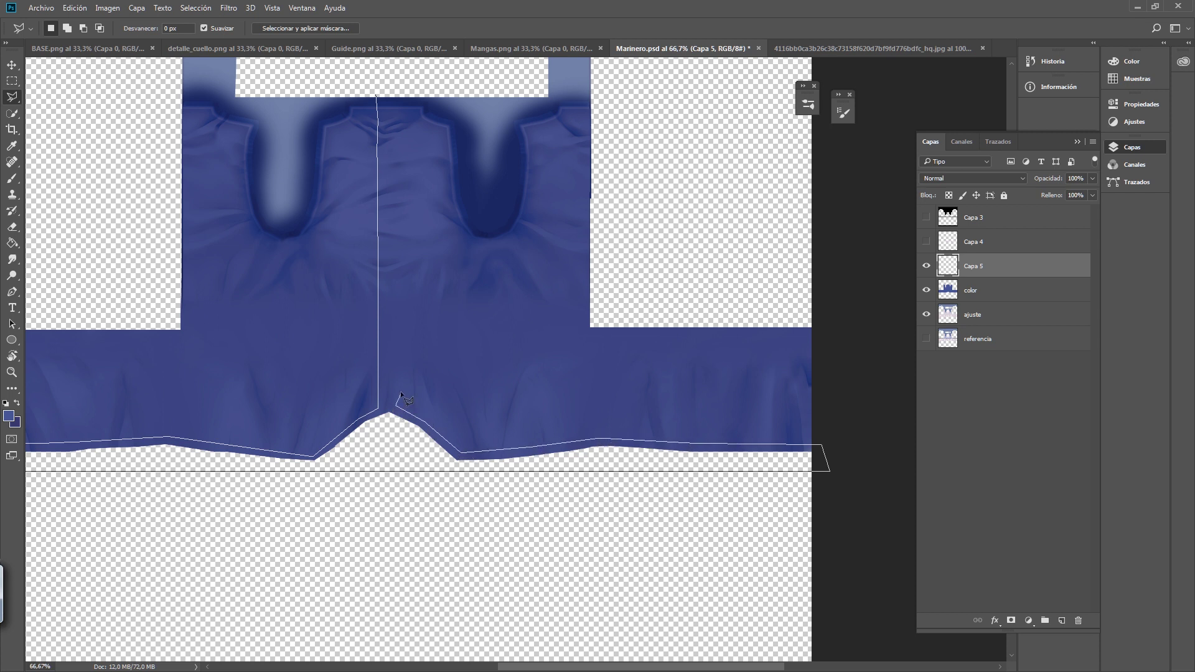
left_click_drag(398, 258, 400, 289)
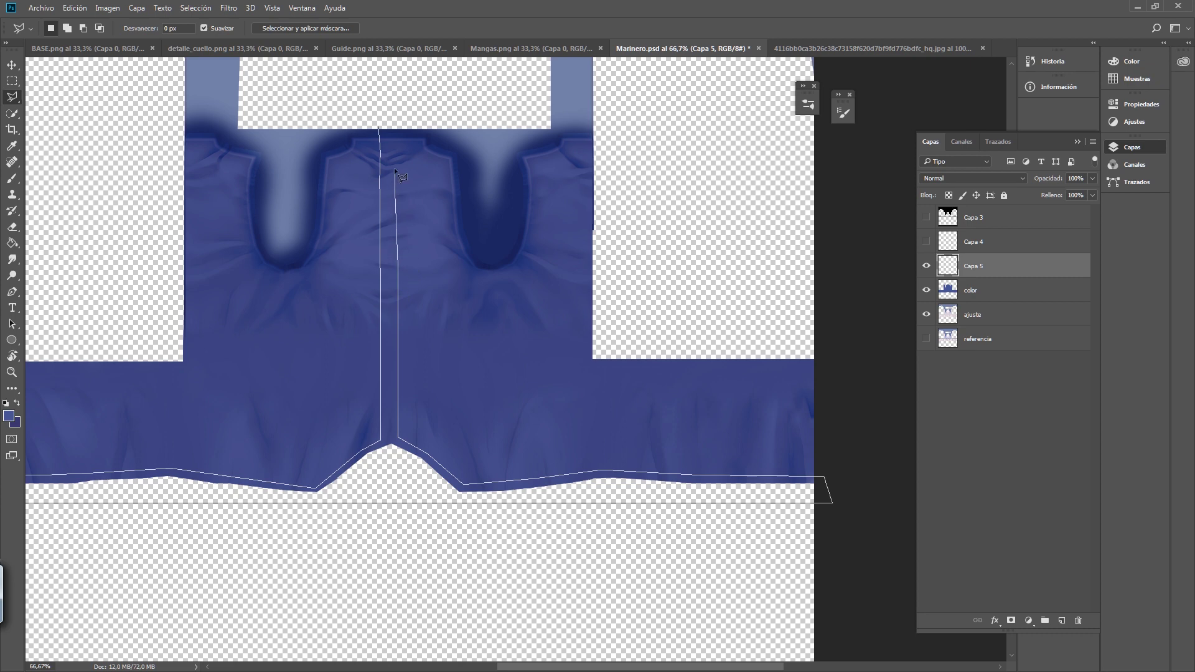
left_click(380, 131)
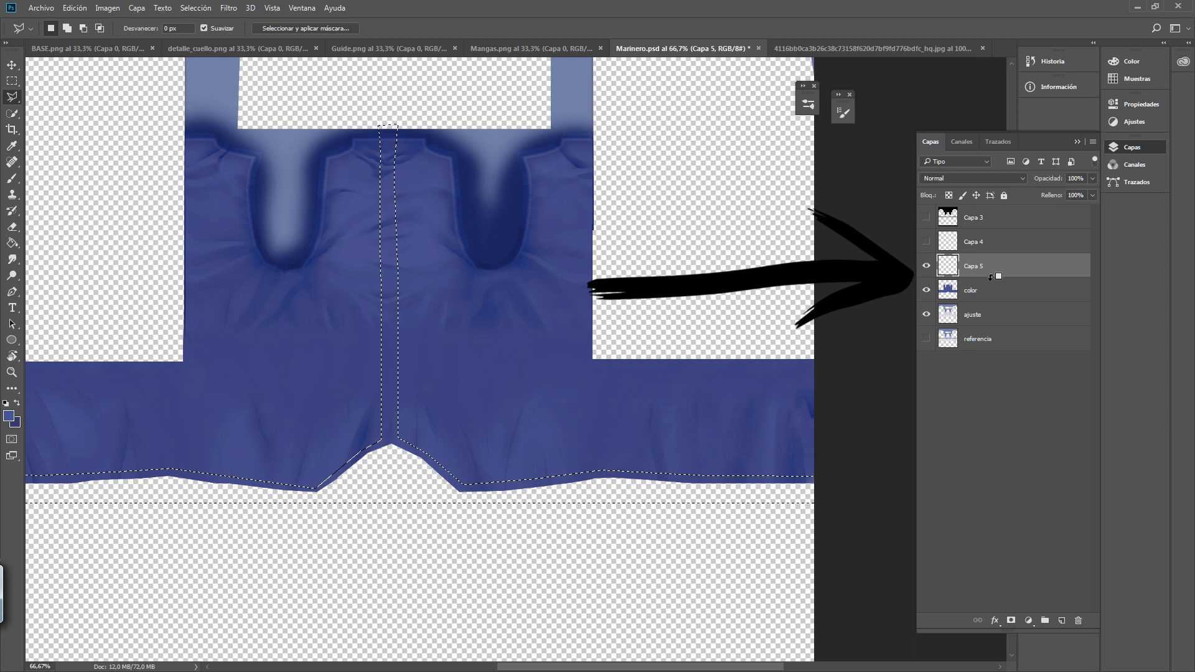
- Clip the new layer to the color layer and set its blending mode to Aclarar
left_click(991, 277, "alt")
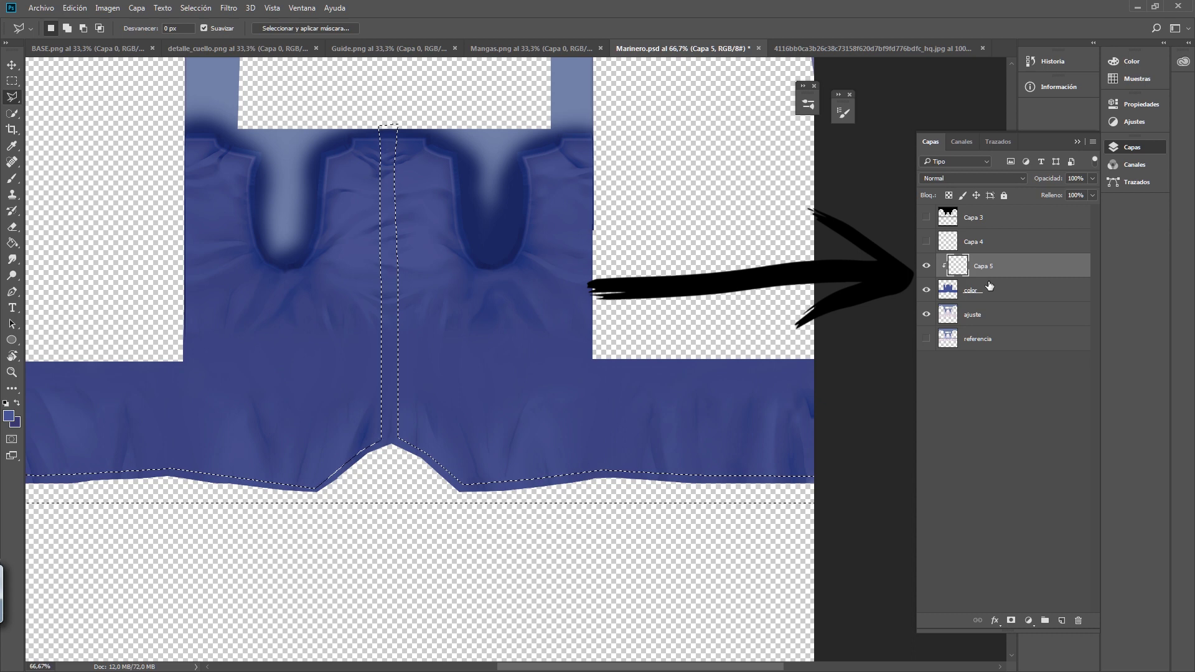
key("b")
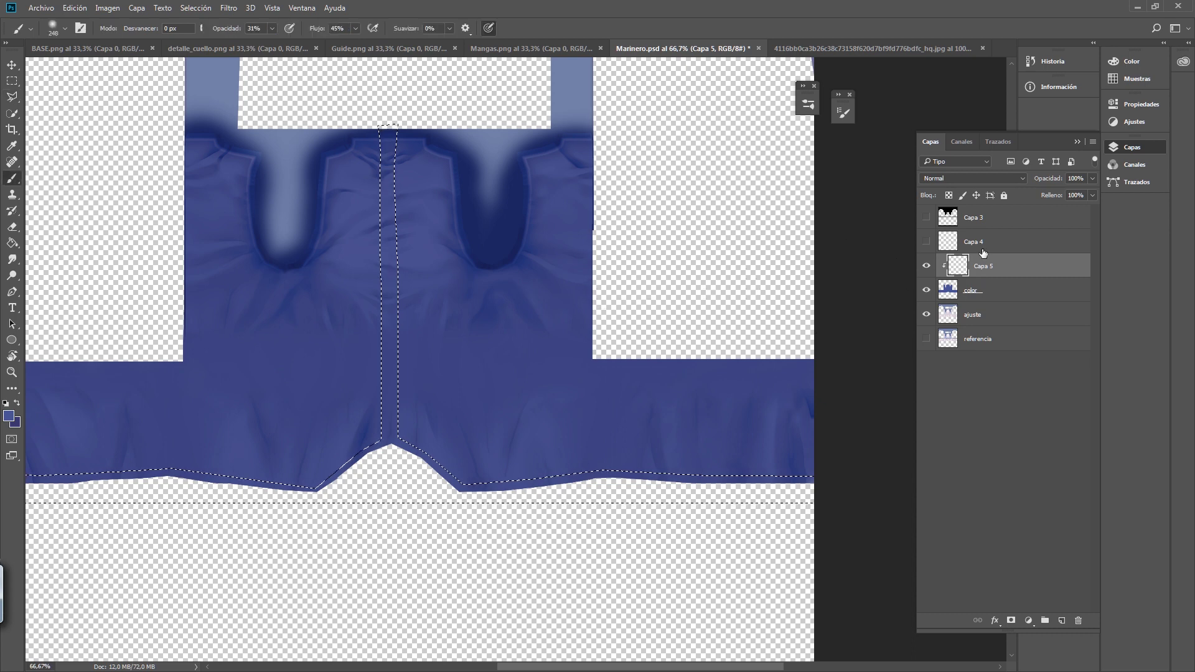
left_click(939, 179)
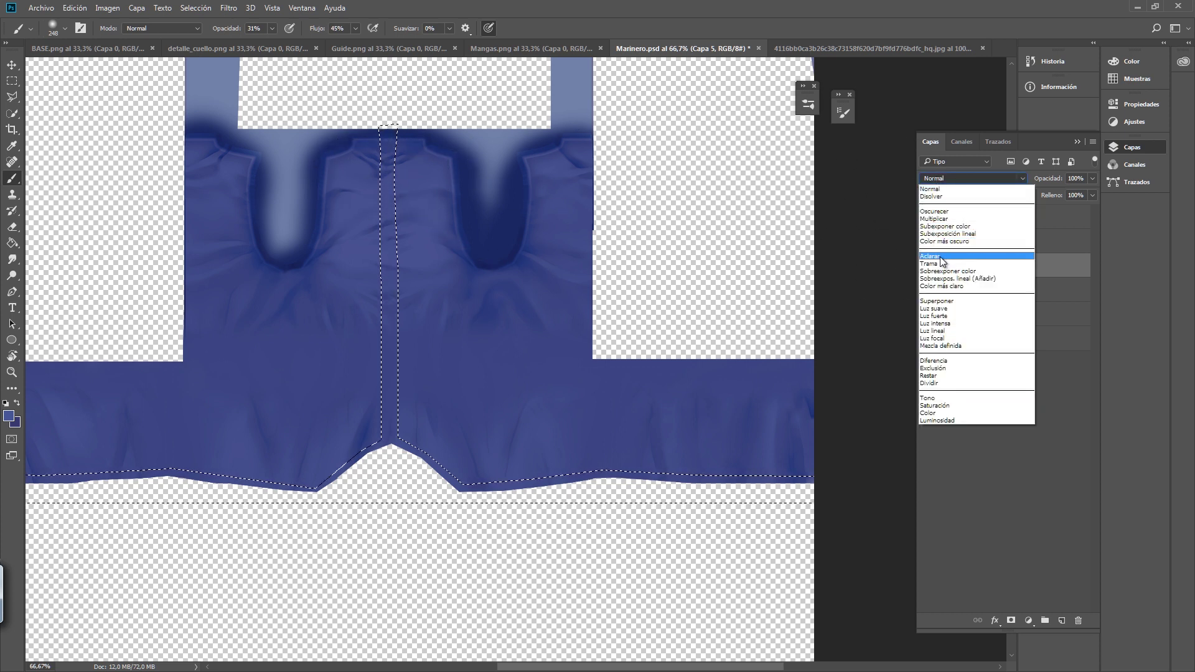
key("Escape")
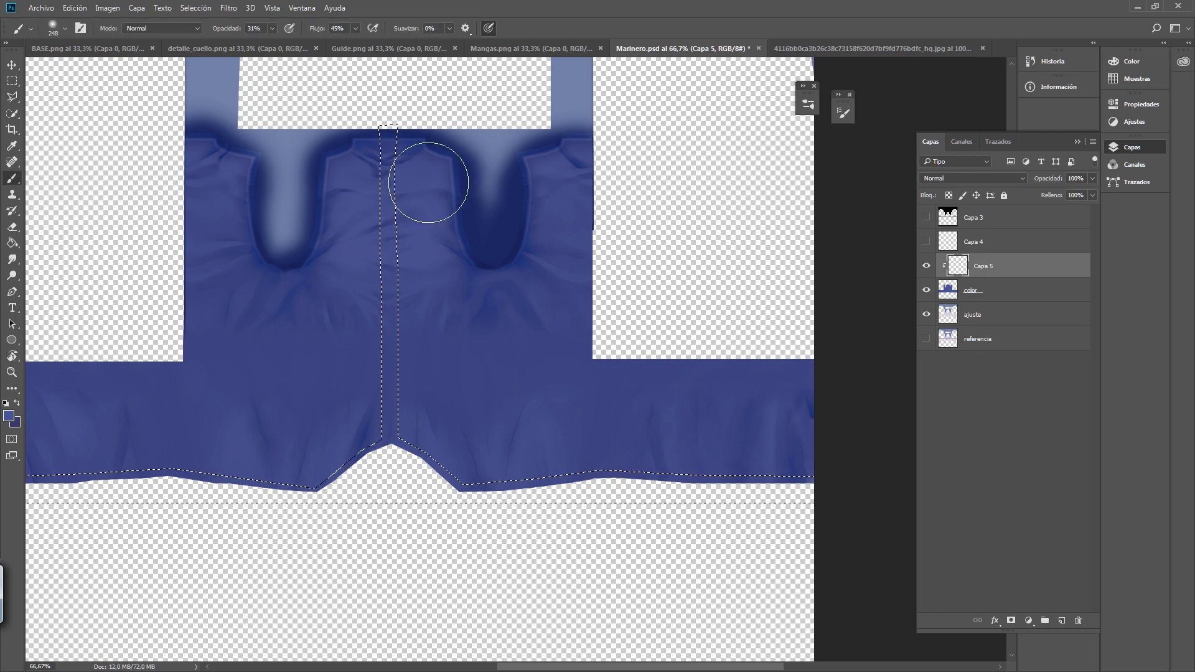
left_click(938, 181)
left_click(948, 260)
- Choose near-white as the foreground colour and brush it over the selected centre strip and hem border
left_click(9, 415)
left_click(571, 229)
left_click(858, 219)
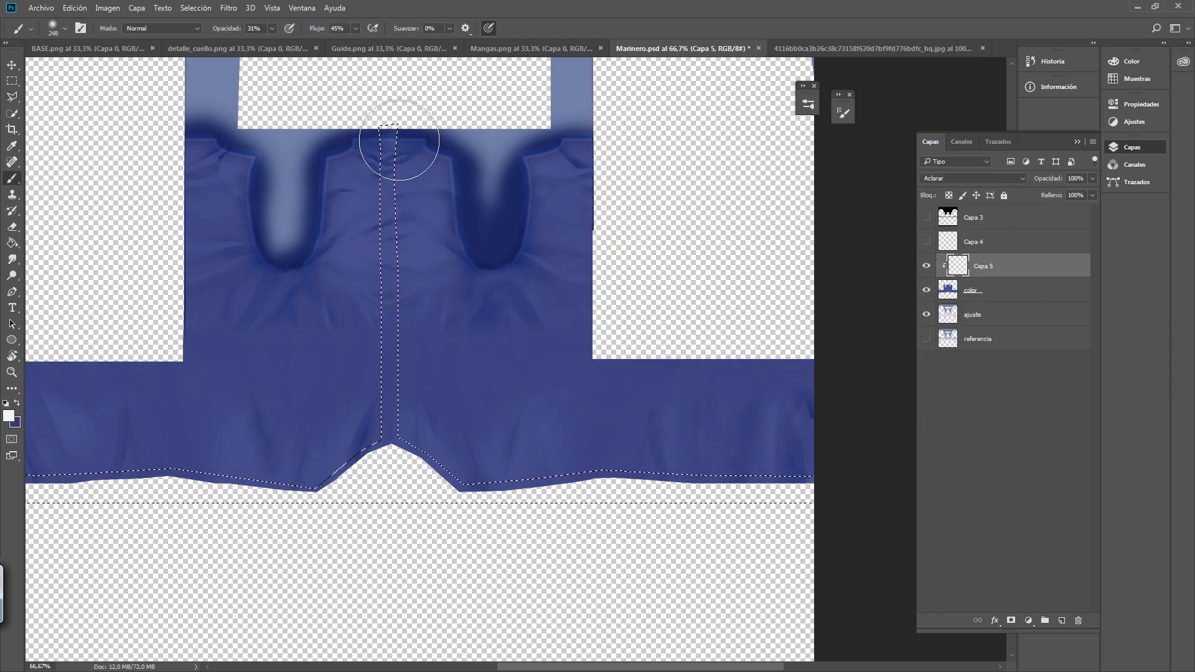
mouse_move(399, 140)
left_mouse_down()
mouse_move(387, 155)
mouse_move(441, 441)
left_mouse_up()
mouse_move(376, 418)
left_mouse_down()
mouse_move(467, 480)
mouse_move(812, 496)
left_mouse_up()
mouse_move(311, 485)
left_mouse_down()
mouse_move(433, 448)
mouse_move(83, 459)
mouse_move(286, 457)
mouse_move(531, 415)
mouse_move(763, 465)
left_mouse_up()
left_click_drag(627, 460, 416, 475)
left_click_drag(535, 460, 672, 448)
left_click_drag(398, 324, 413, 340)
left_click_drag(316, 242, 305, 306)
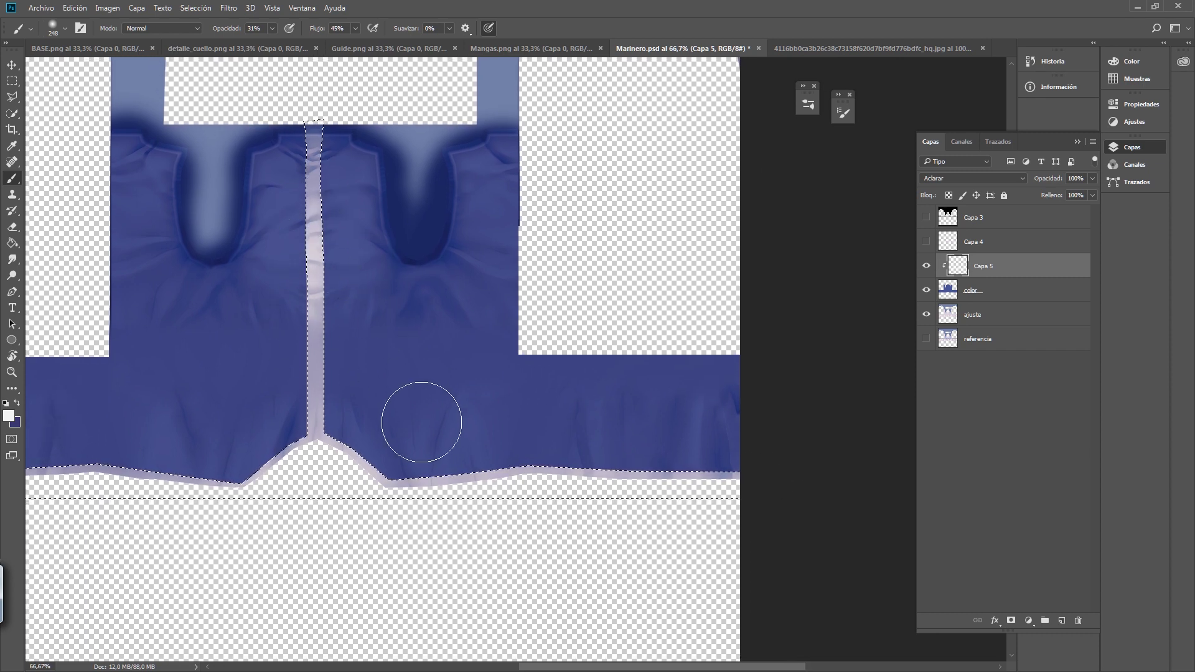
- Save a PNG copy of the texture as Marinero_06 in the PSD folder with the large file size option
left_click(41, 7)
left_click(92, 146)
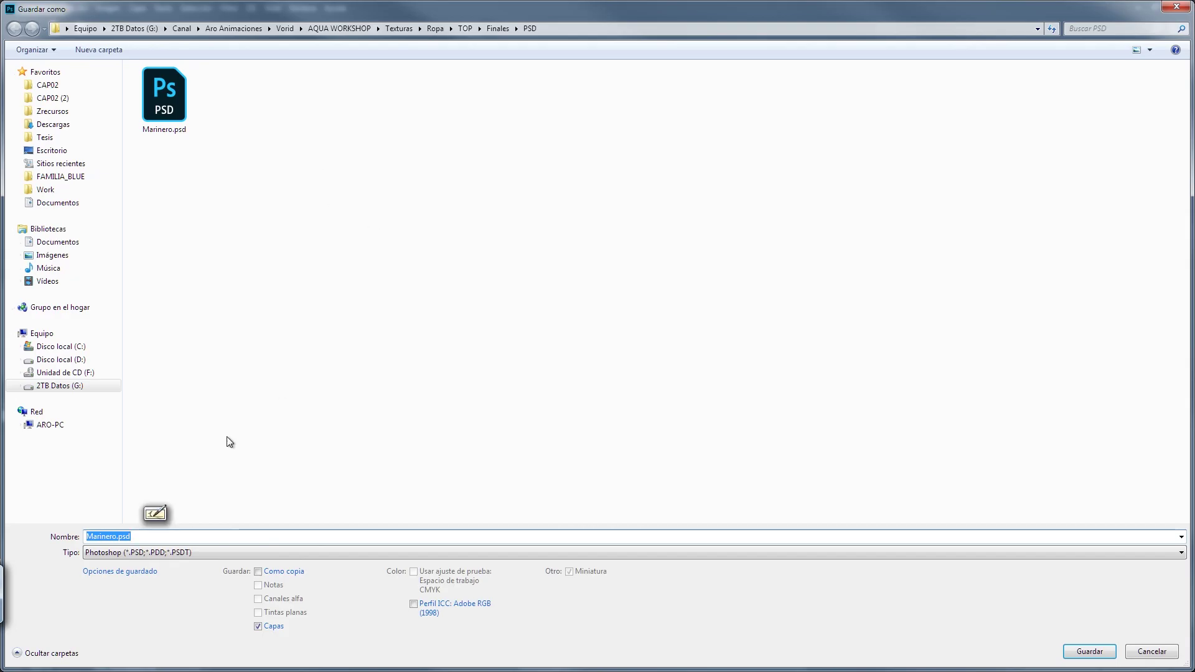
left_click(160, 553)
scroll(160, 504, "down", 1)
left_click(155, 498)
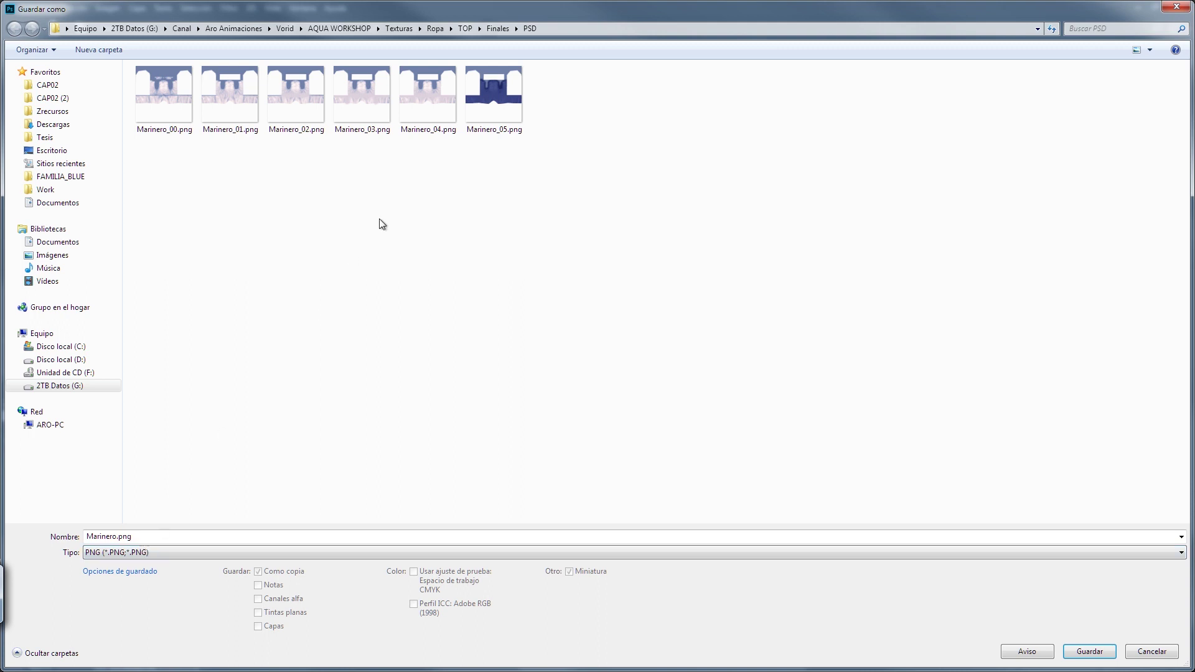
left_click(518, 114)
left_click(131, 536)
left_click_drag(123, 537, 231, 528)
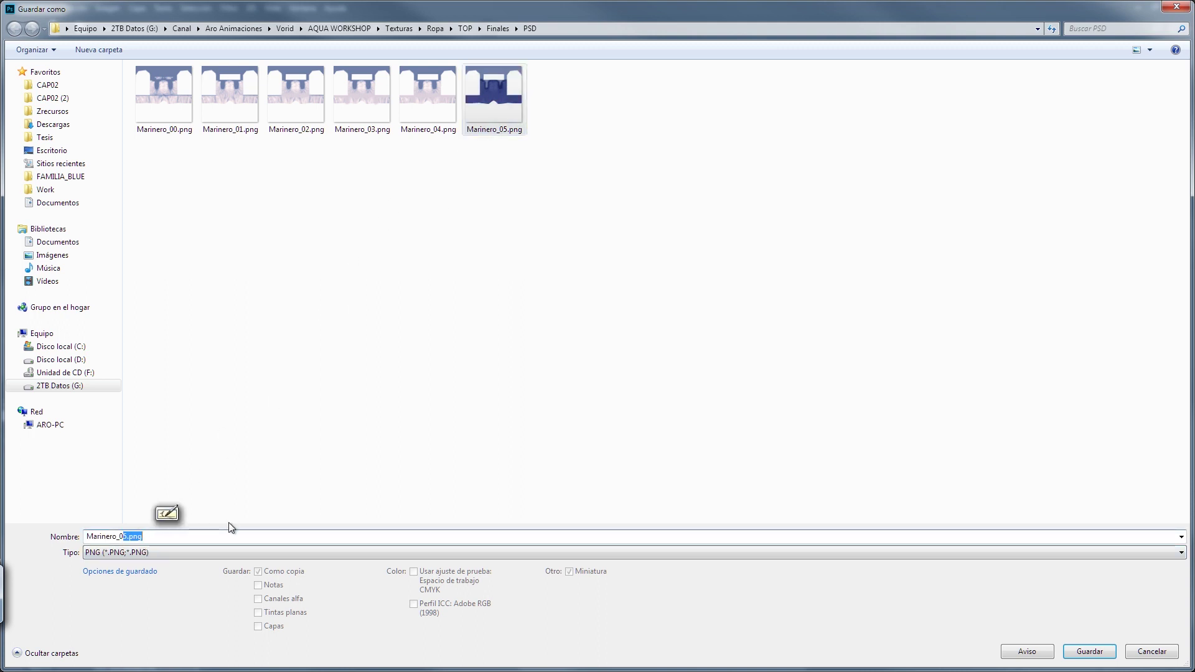
type("5")
key("Return")
left_click(674, 349)
left_click(120, 536)
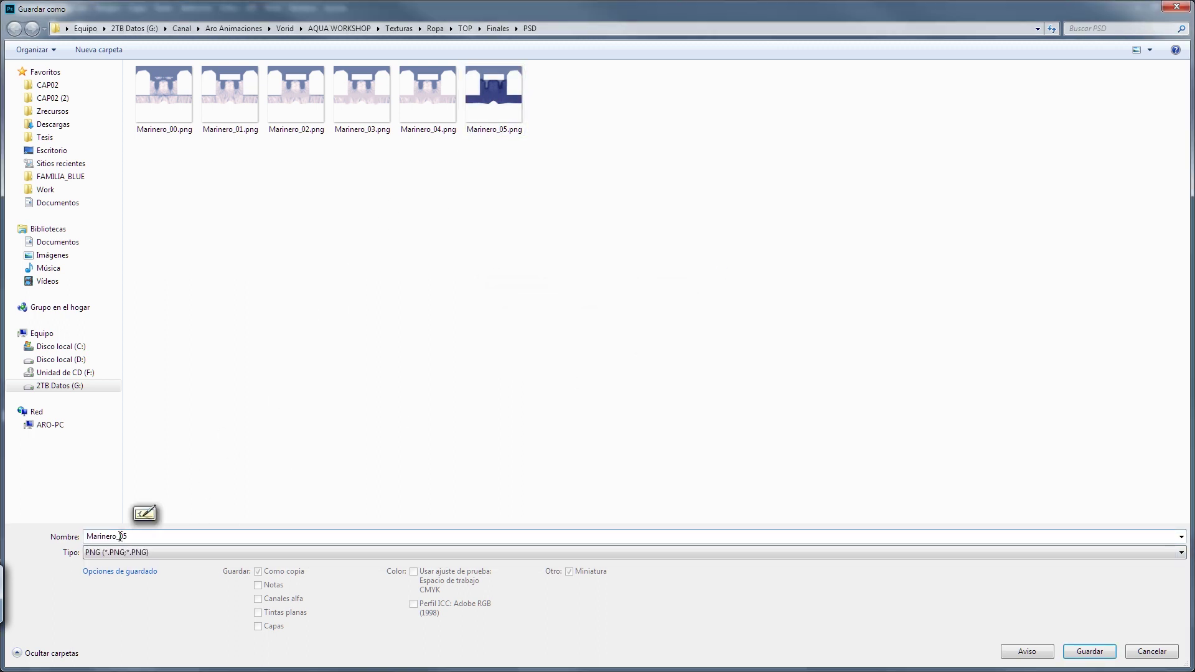
key("Return")
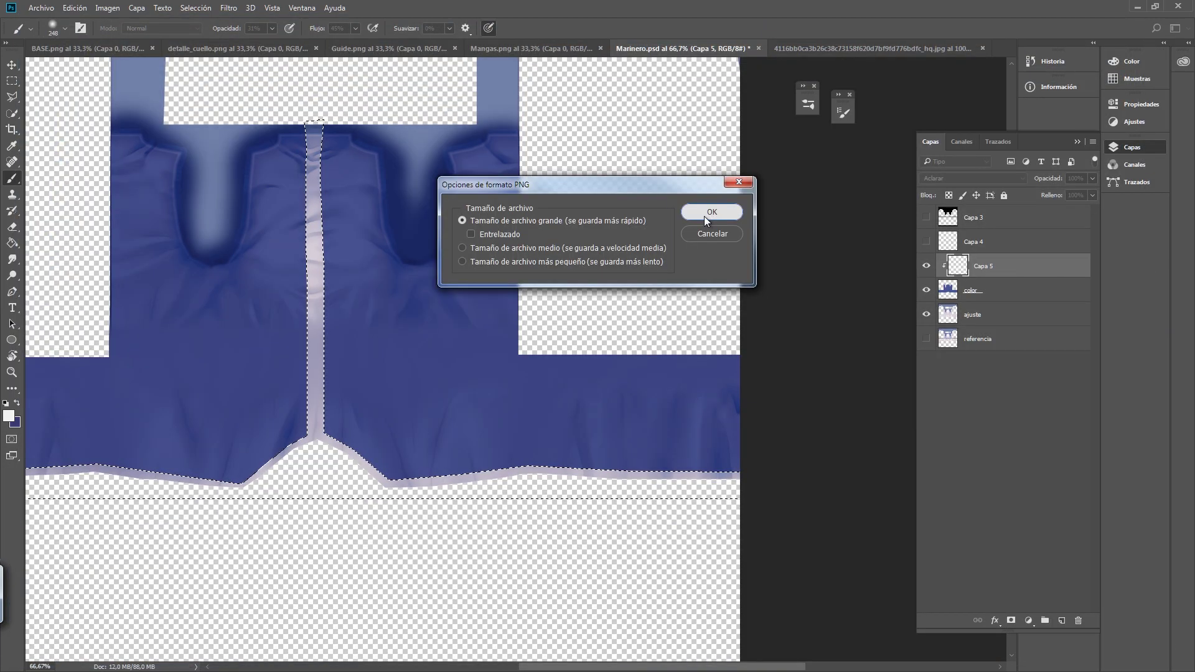
left_click(706, 212)
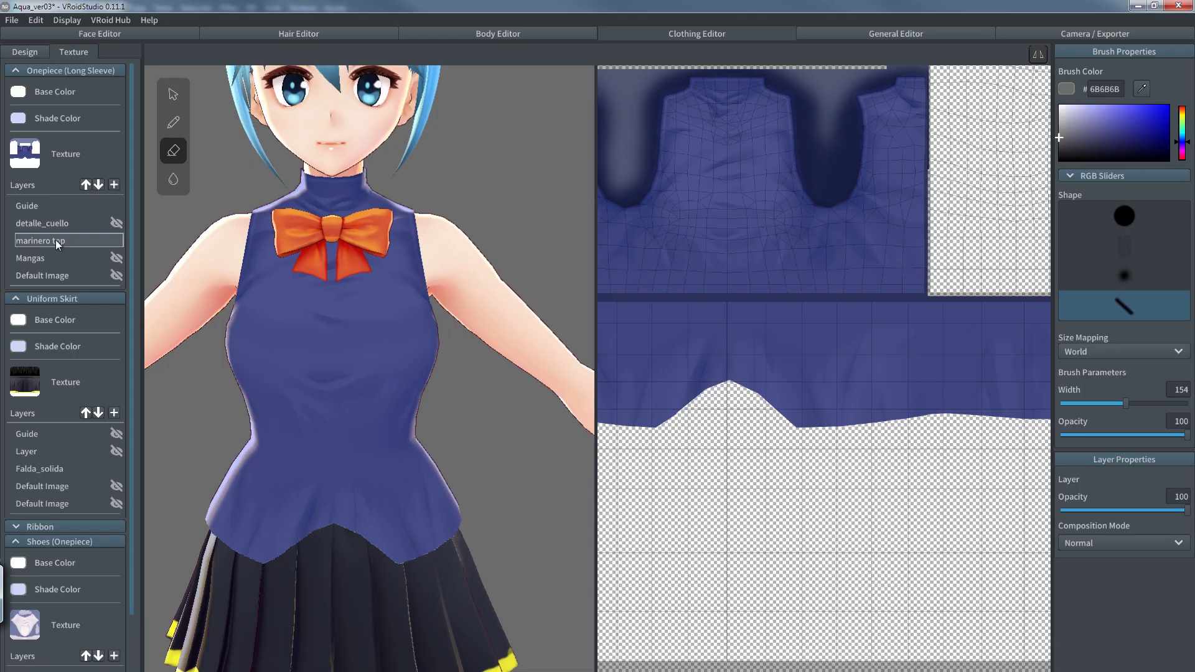
- In VRoid Studio, import Marinero_06.png into the marinero top layer
right_click(55, 241)
left_click(72, 298)
left_click_drag(264, 137, 251, 289)
left_click(184, 274)
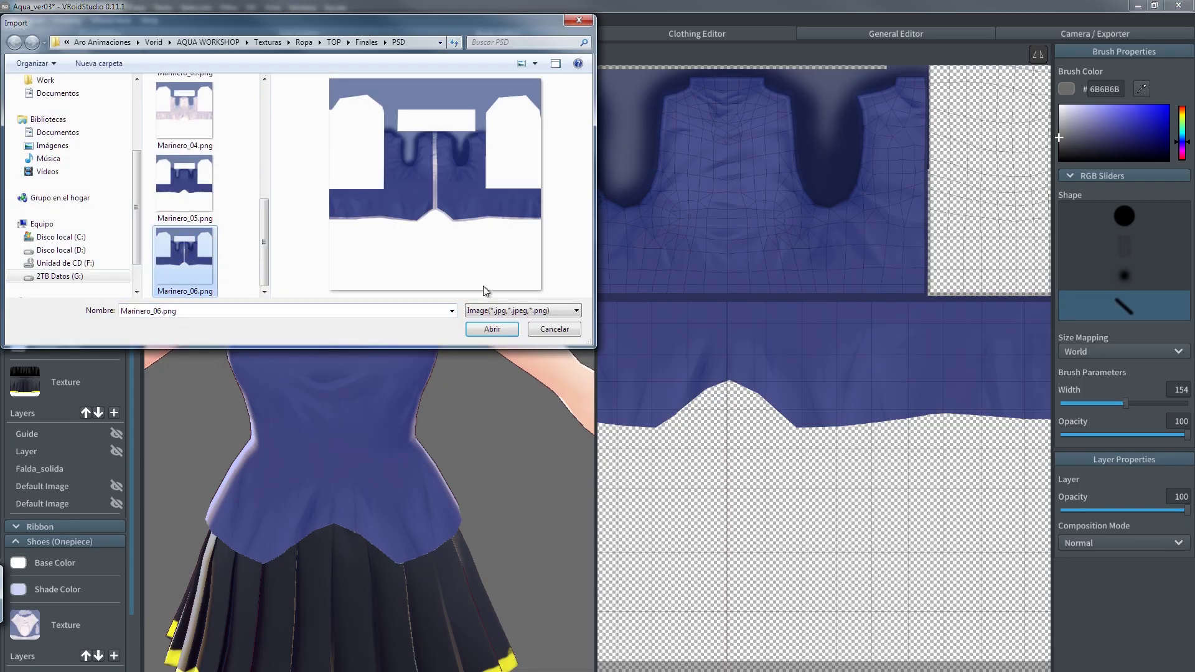
left_click(491, 328)
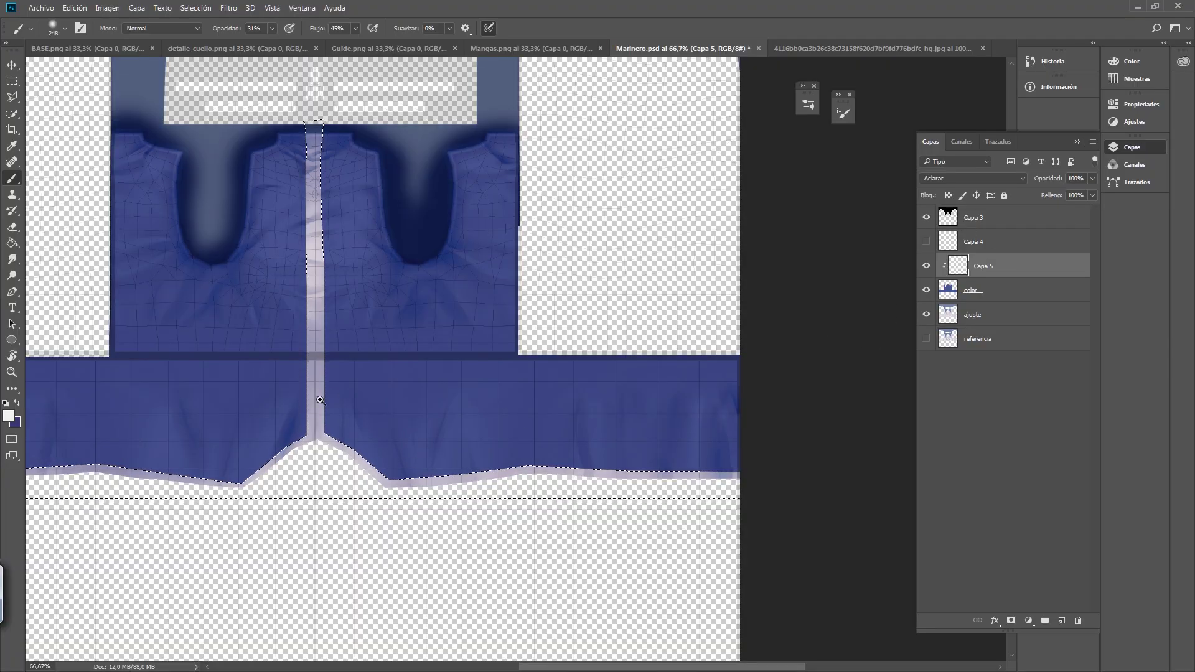
- Back in Photoshop, marquee-select the section of the pale centre strip starting at the dark waist band and trim the selection's upper part
scroll(330, 385, "up", 1, "alt")
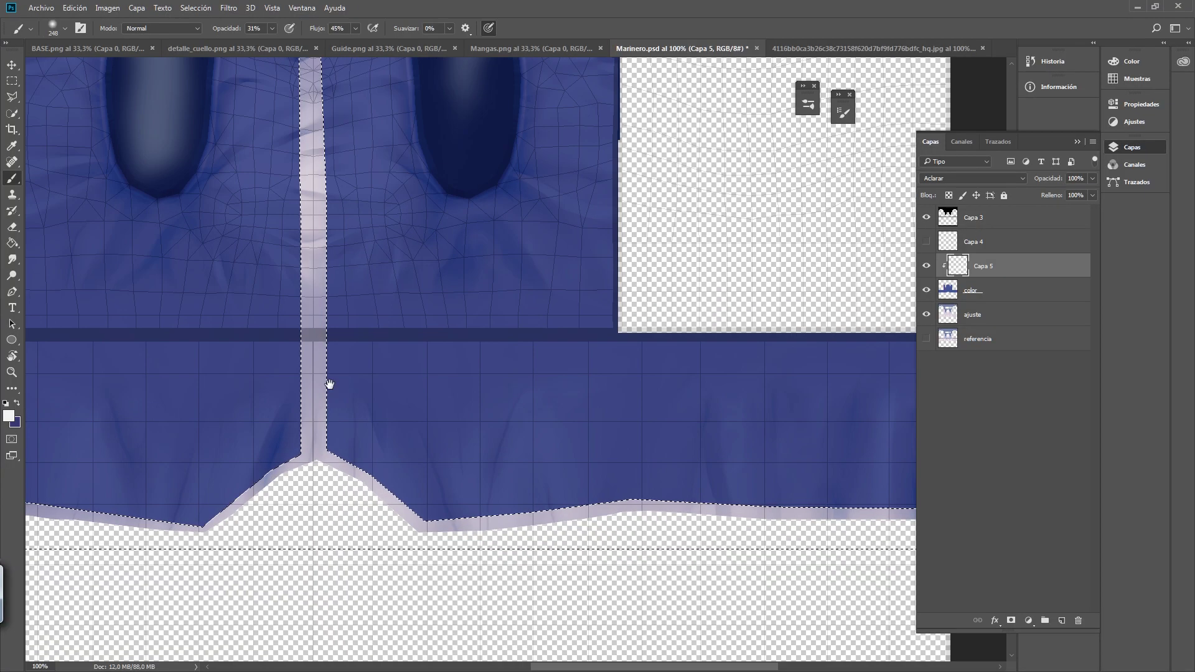
scroll(330, 385, "up", 1, "alt")
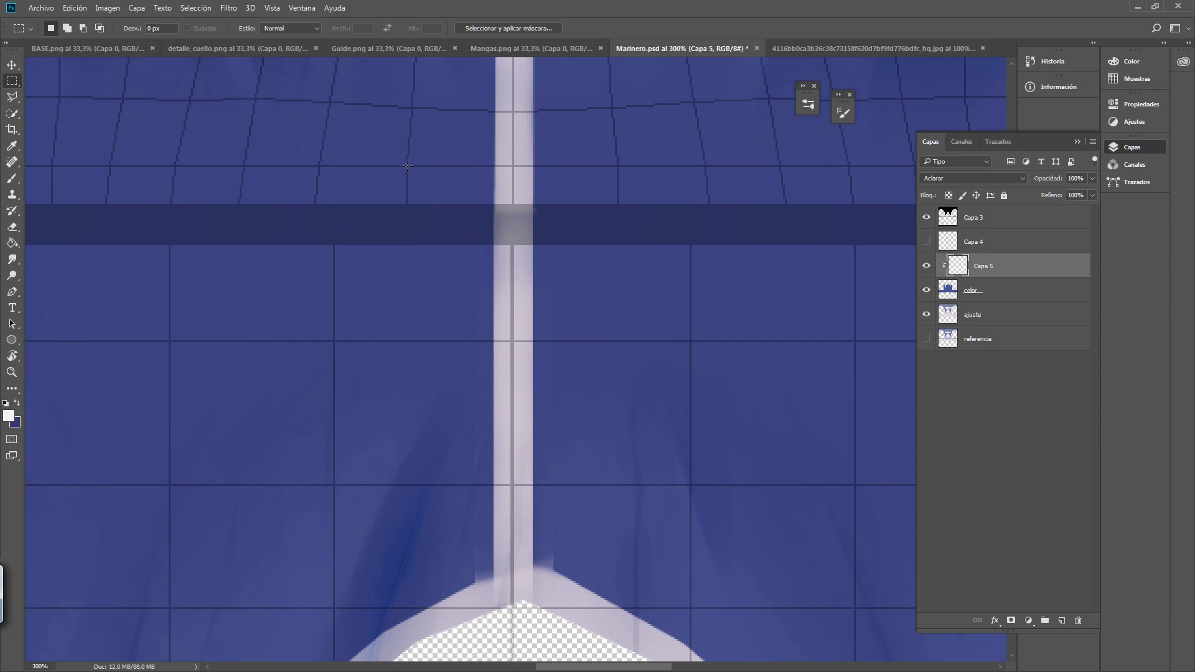
left_click_drag(407, 166, 619, 566)
left_click(390, 151)
scroll(409, 165, "up", 2, "alt")
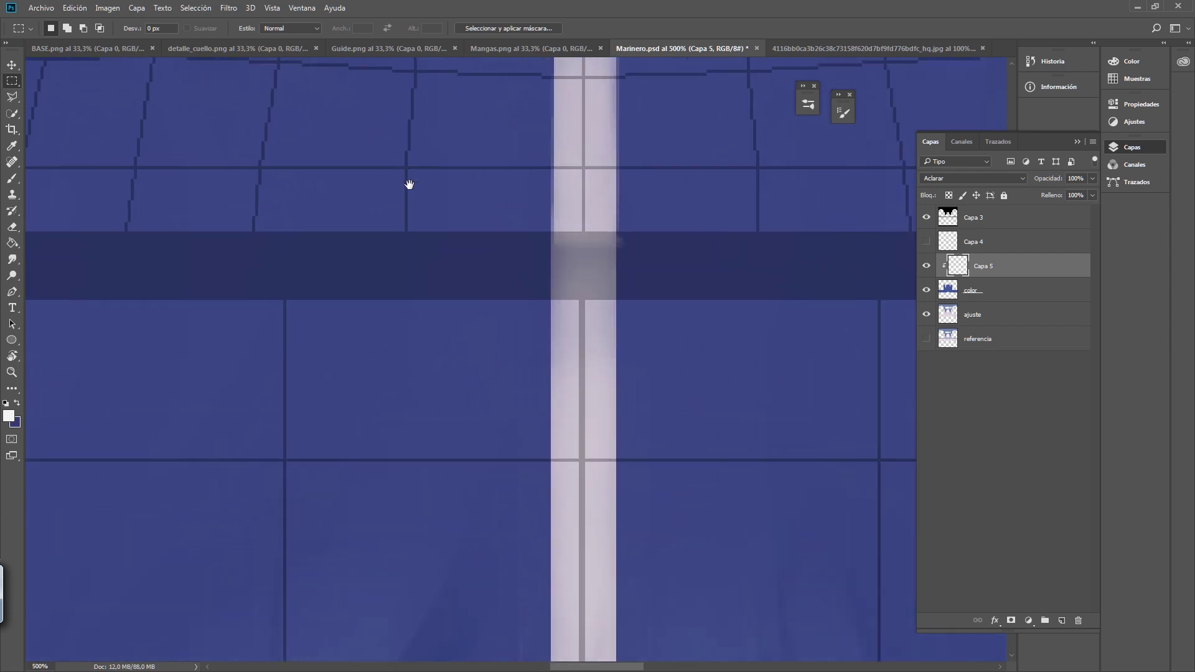
left_click_drag(352, 202, 703, 430)
scroll(544, 395, "down", 1, "alt")
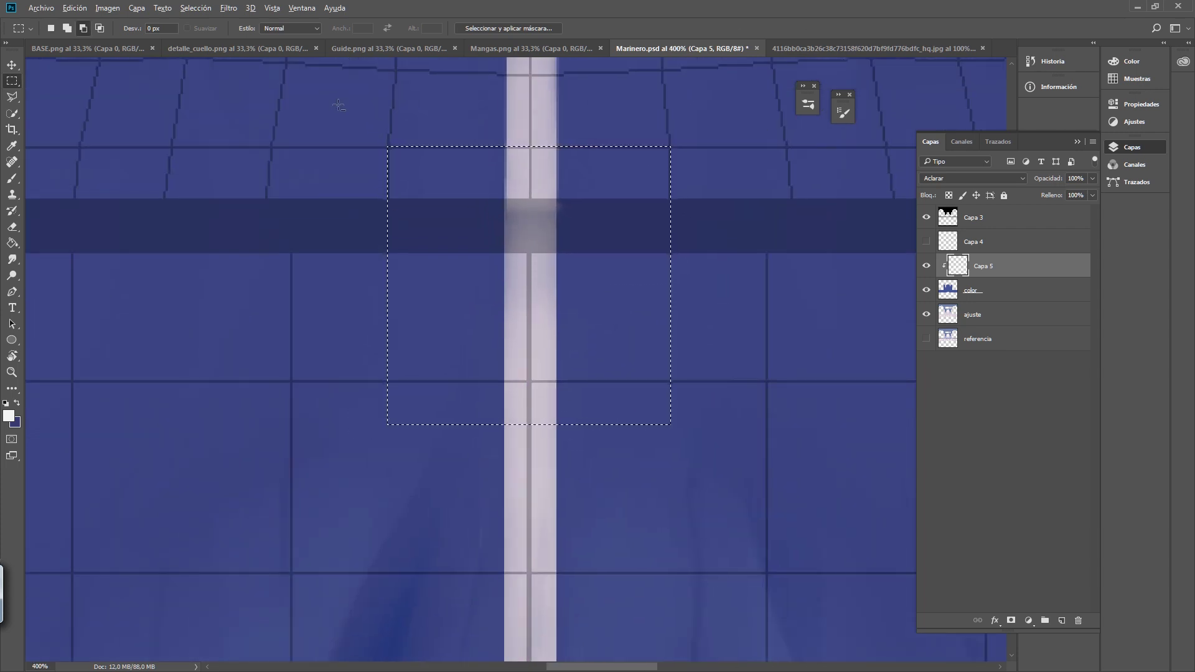
left_click_drag(338, 105, 731, 233, "alt")
- Widen the selected section of the centre strip symmetrically to 168.42% with Free Transform
key("ctrl+t")
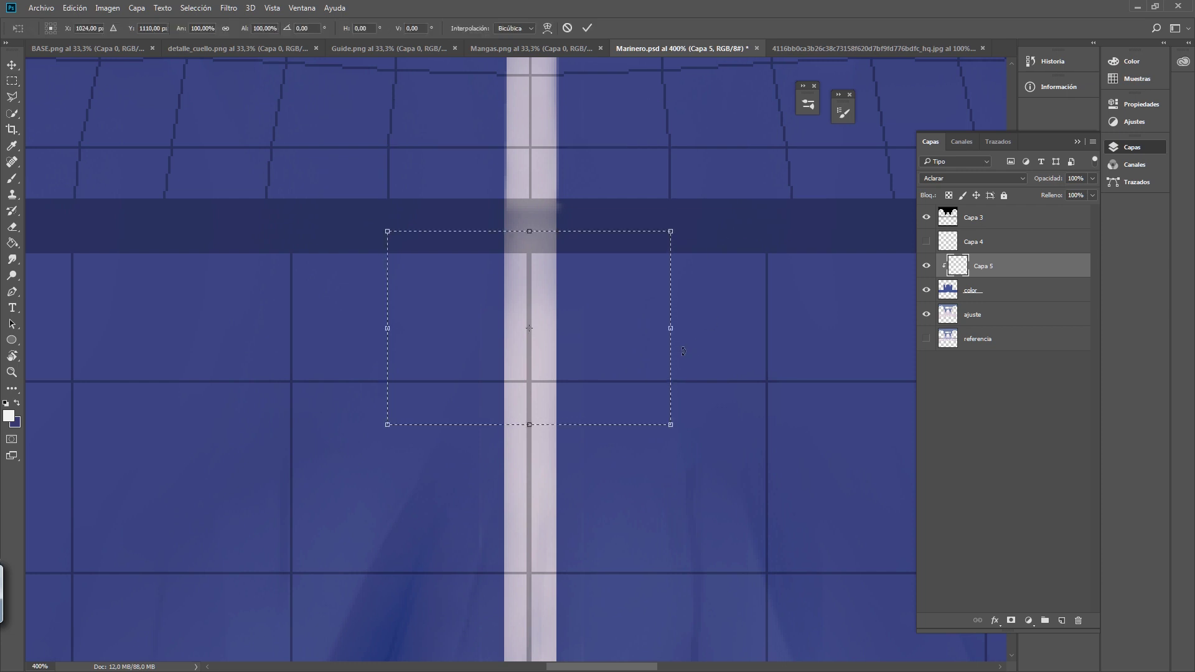
left_click_drag(671, 330, 768, 326)
key("ctrl+z")
key("ctrl+z")
key("ctrl+z")
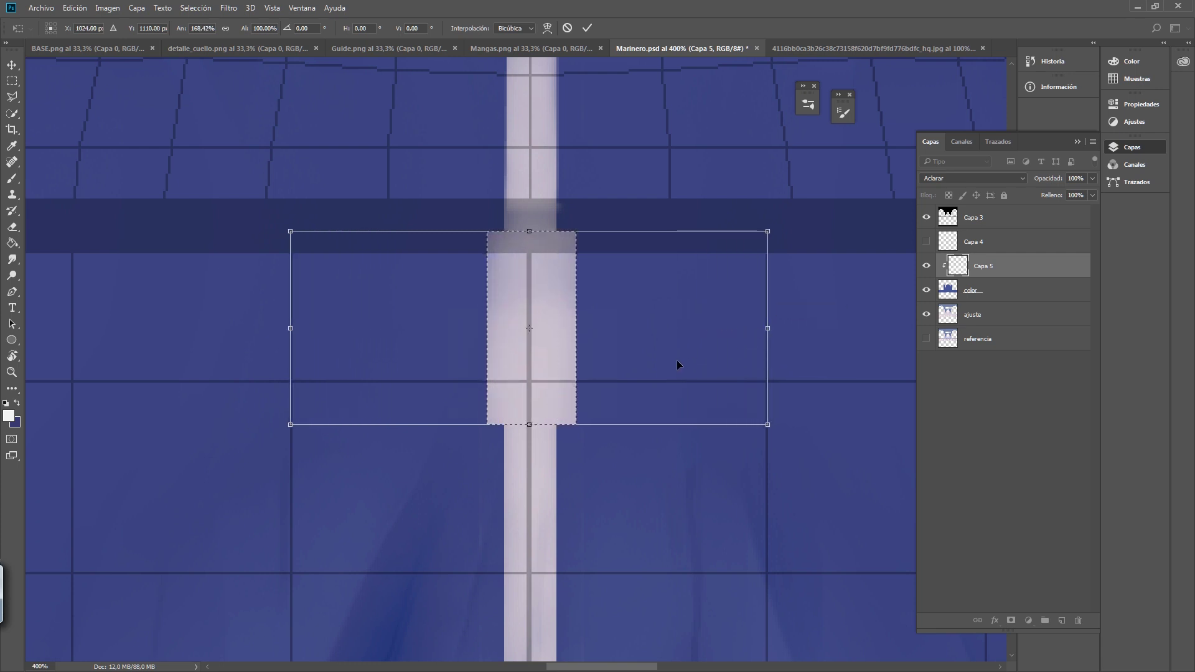
key("Escape")
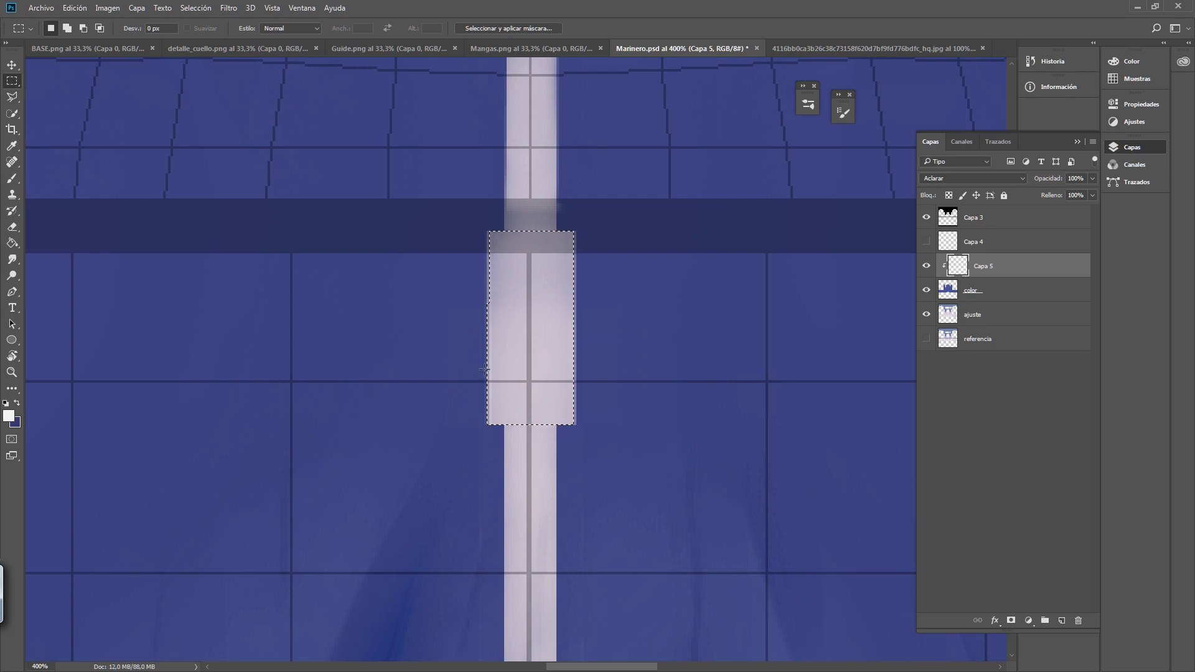
- Extend the selection at the same width from the widened section down to the peak of the hem
key("shift")
left_click(485, 370, "alt")
left_click_drag(486, 370, 476, 231)
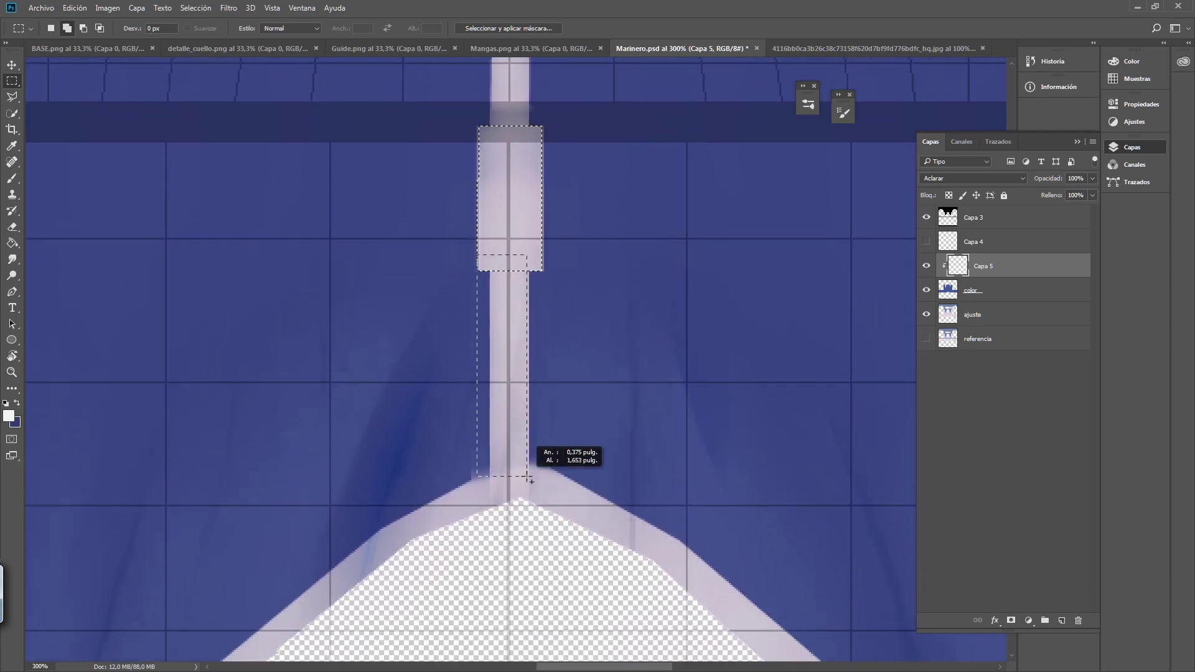
left_click_drag(528, 477, 544, 498)
- Brush near-white over the selected lower strip, raising the brush opacity to 100% for full coverage, and clear the selection
key("b")
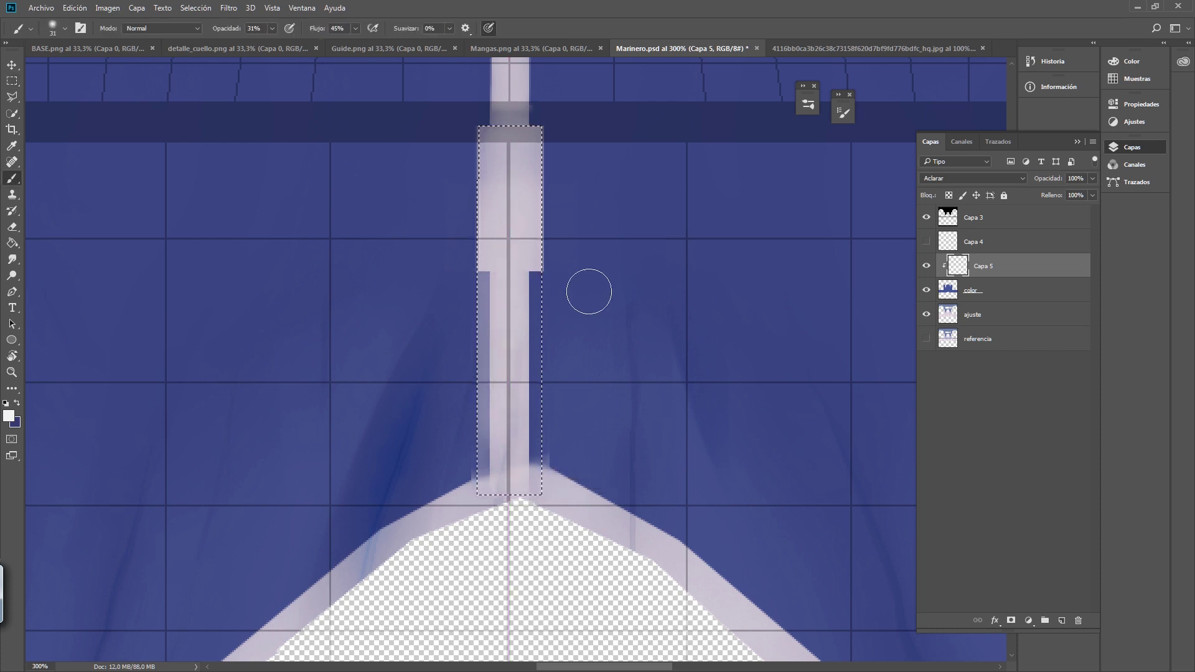
mouse_move(532, 401)
left_mouse_down()
mouse_move(494, 241)
mouse_move(488, 340)
left_mouse_up()
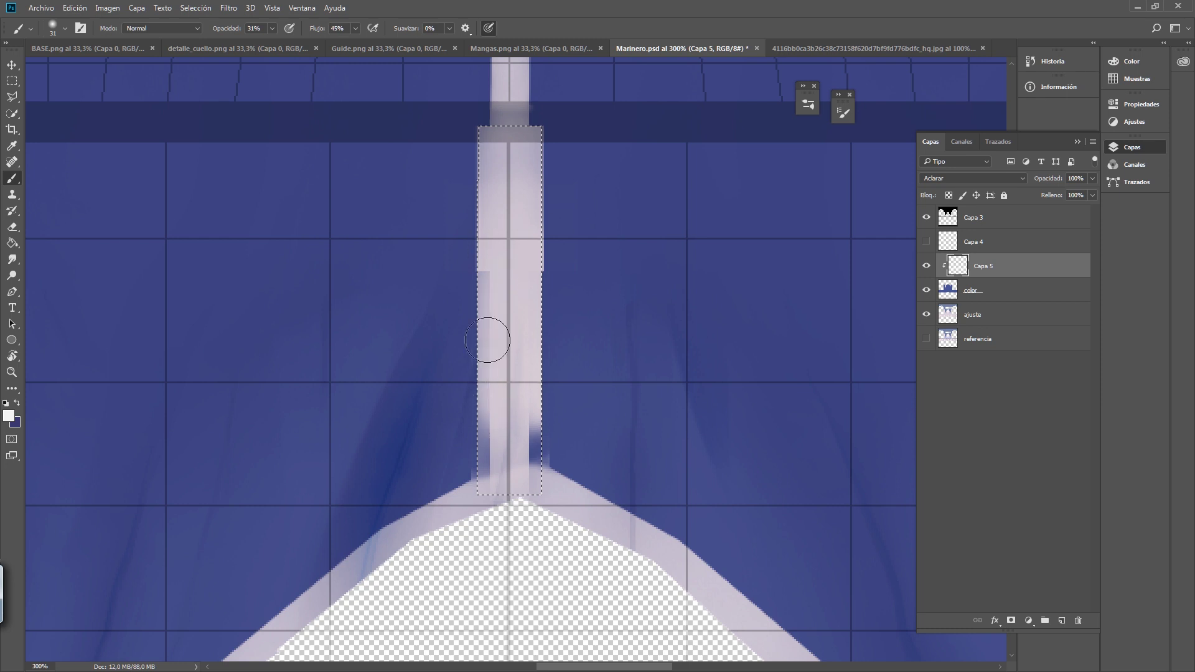
left_click(272, 28)
left_click_drag(294, 39, 349, 28)
left_click(498, 326)
mouse_move(499, 326)
left_mouse_down()
mouse_move(512, 288)
mouse_move(529, 507)
mouse_move(514, 387)
left_mouse_up()
key("ctrl+d")
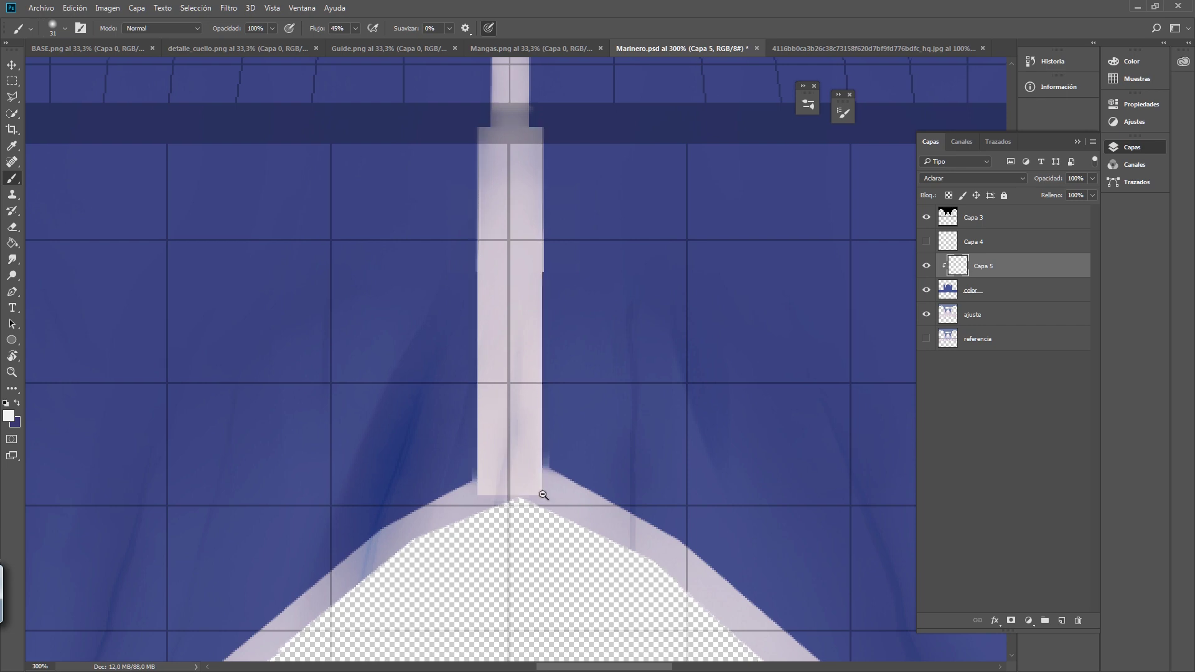
- Brush near-white with a smaller brush where the centre strip meets the hem trim, blending the joint on both sides of the peak
scroll(543, 494, "down", 1, "alt")
left_click_drag(523, 500, 507, 368)
scroll(497, 367, "up", 1, "alt")
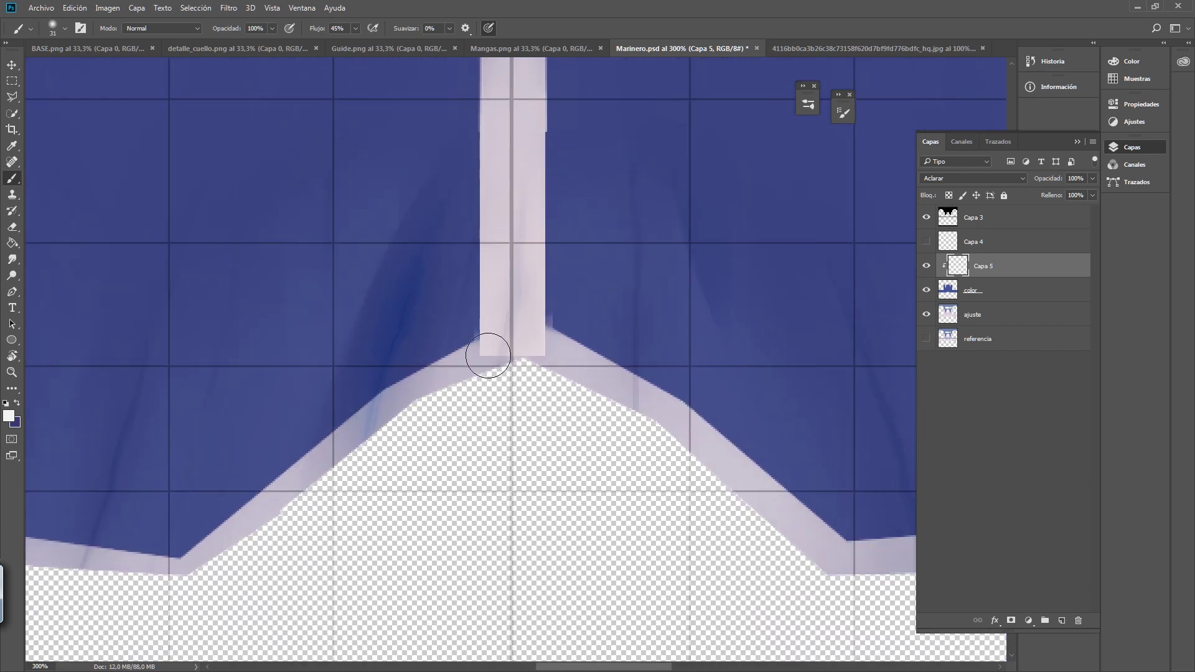
right_click_drag(489, 355, 492, 348, "alt")
mouse_move(465, 363)
left_mouse_down()
mouse_move(491, 346)
mouse_move(521, 348)
mouse_move(471, 356)
left_mouse_up()
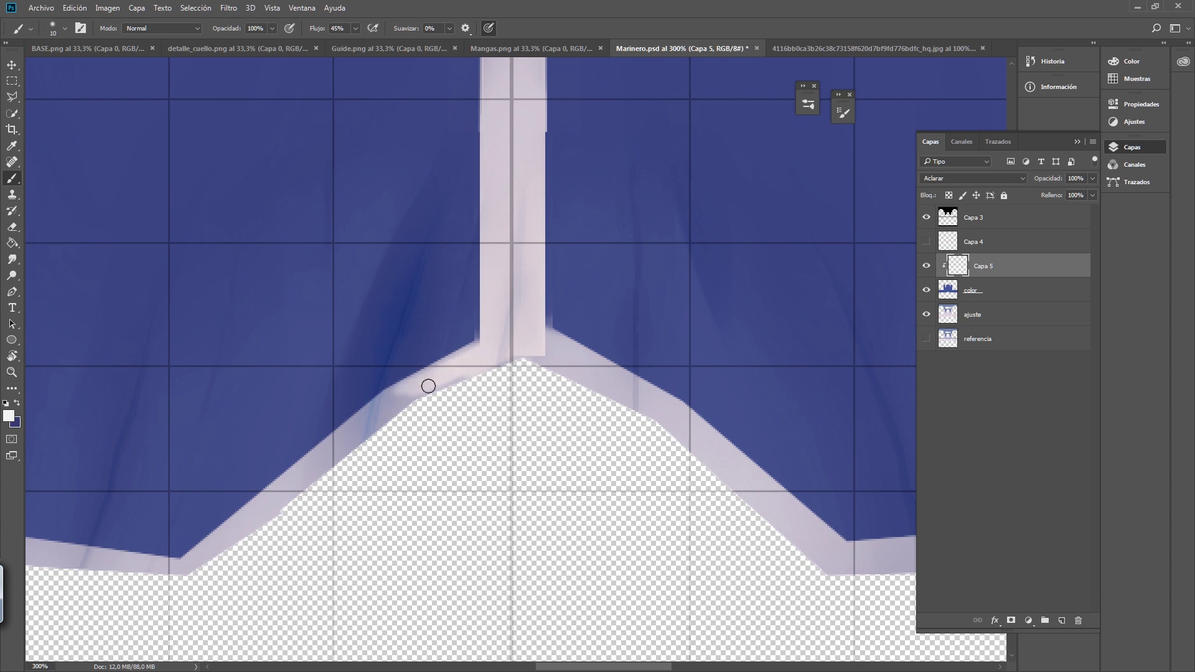
mouse_move(568, 349)
left_mouse_down()
mouse_move(566, 371)
mouse_move(589, 365)
mouse_move(563, 352)
mouse_move(635, 399)
left_mouse_up()
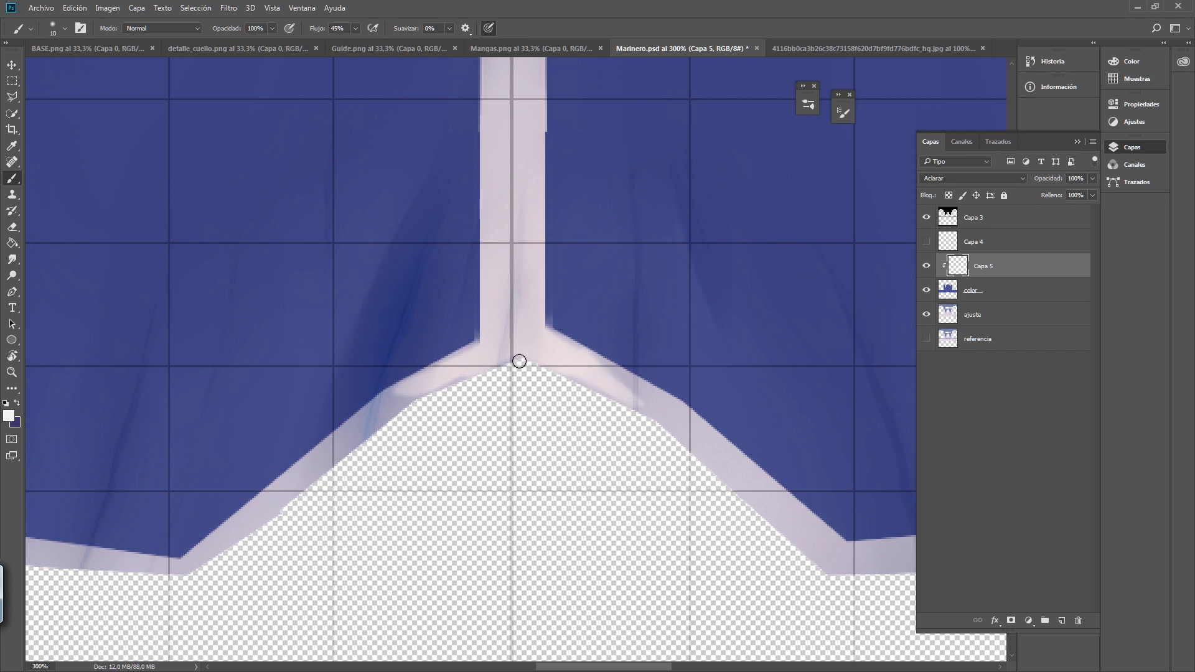
- Trim the uneven outer edges of the widened centre strip below the waist band by deleting narrow rectangular selections on both sides
scroll(460, 414, "down", 4, "alt")
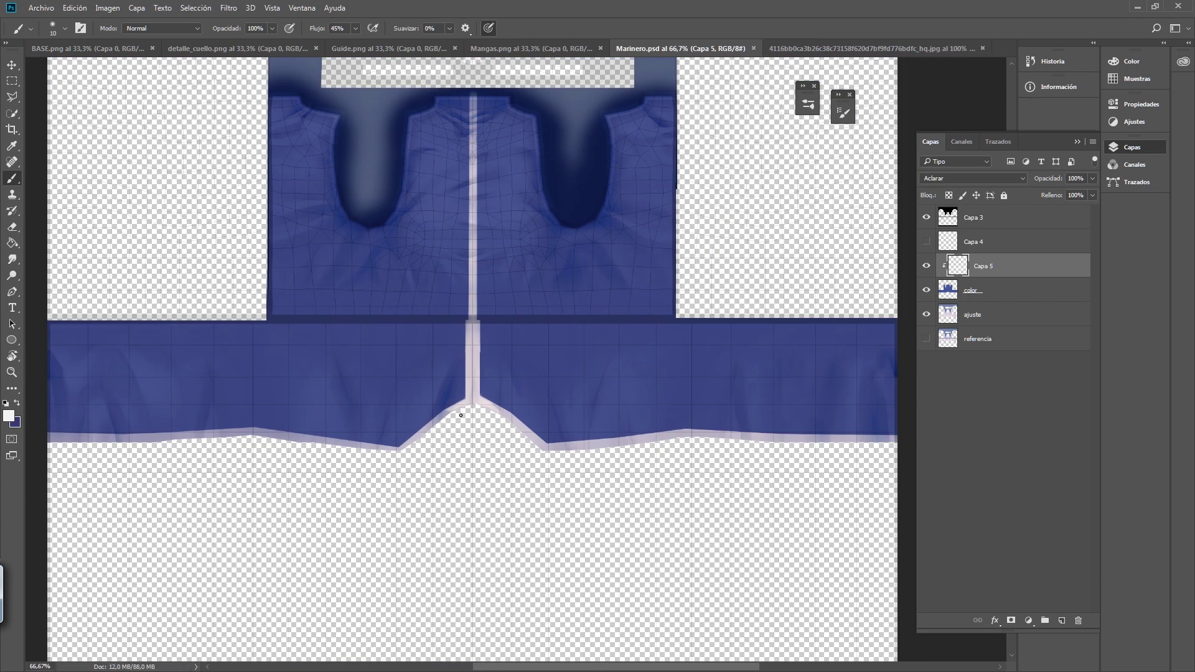
scroll(452, 427, "up", 2)
scroll(488, 448, "up", 3, "alt")
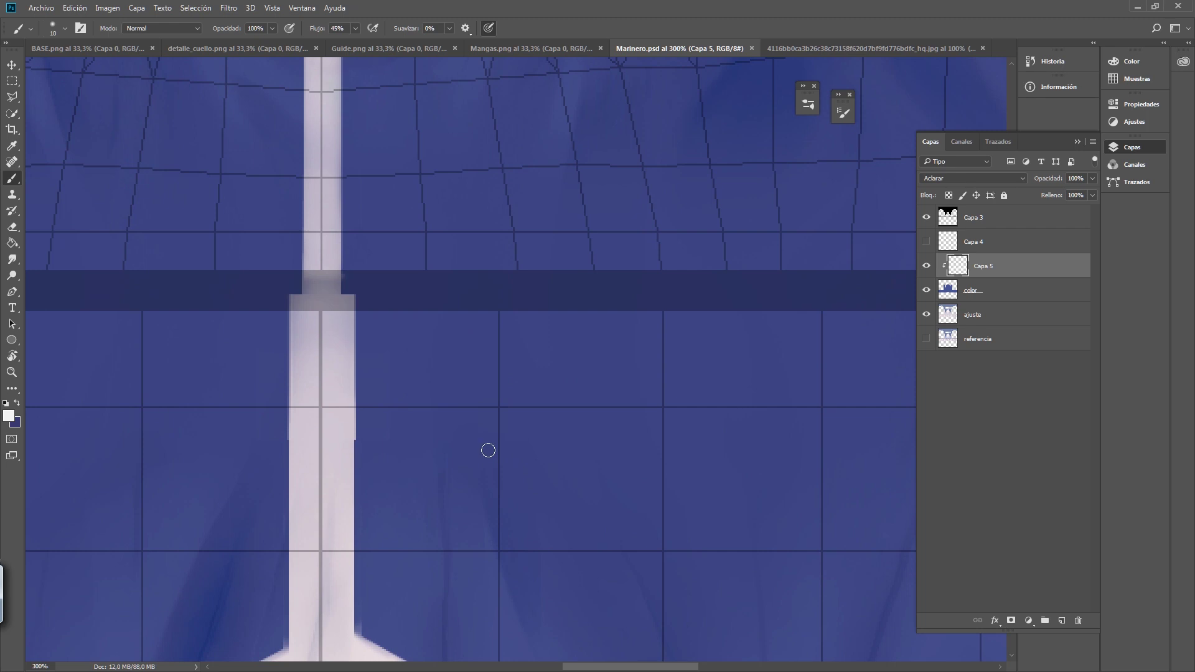
key("e")
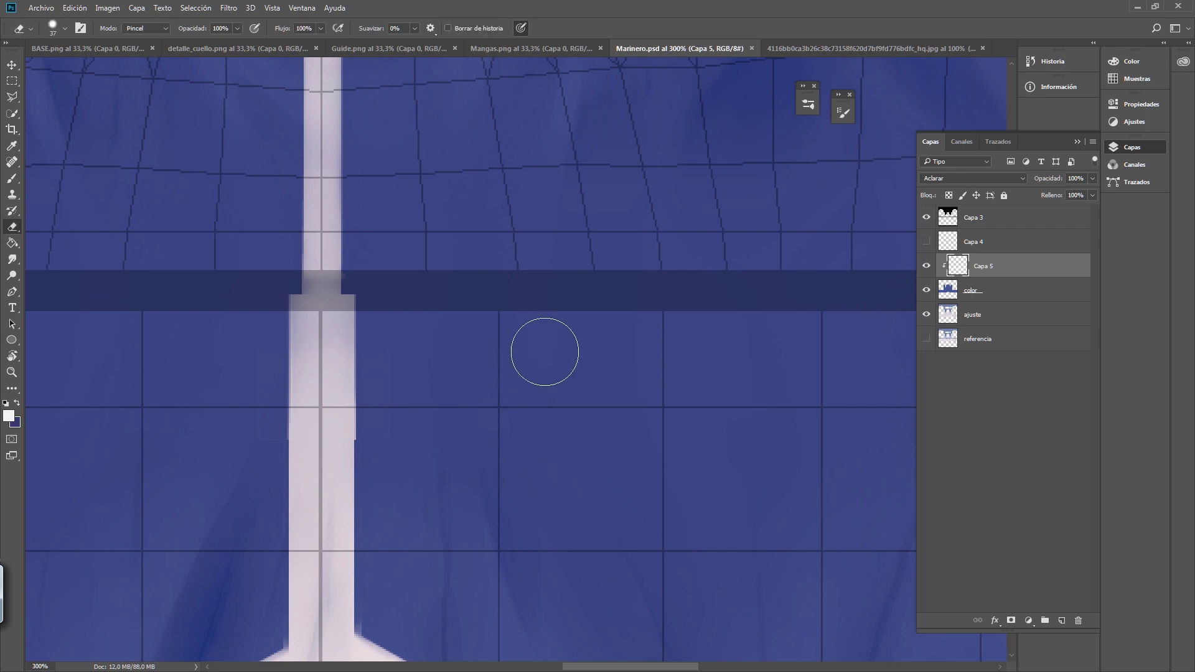
left_click(12, 81)
mouse_move(402, 466)
left_mouse_down()
mouse_move(368, 441)
mouse_move(354, 281)
left_mouse_up()
key("Delete")
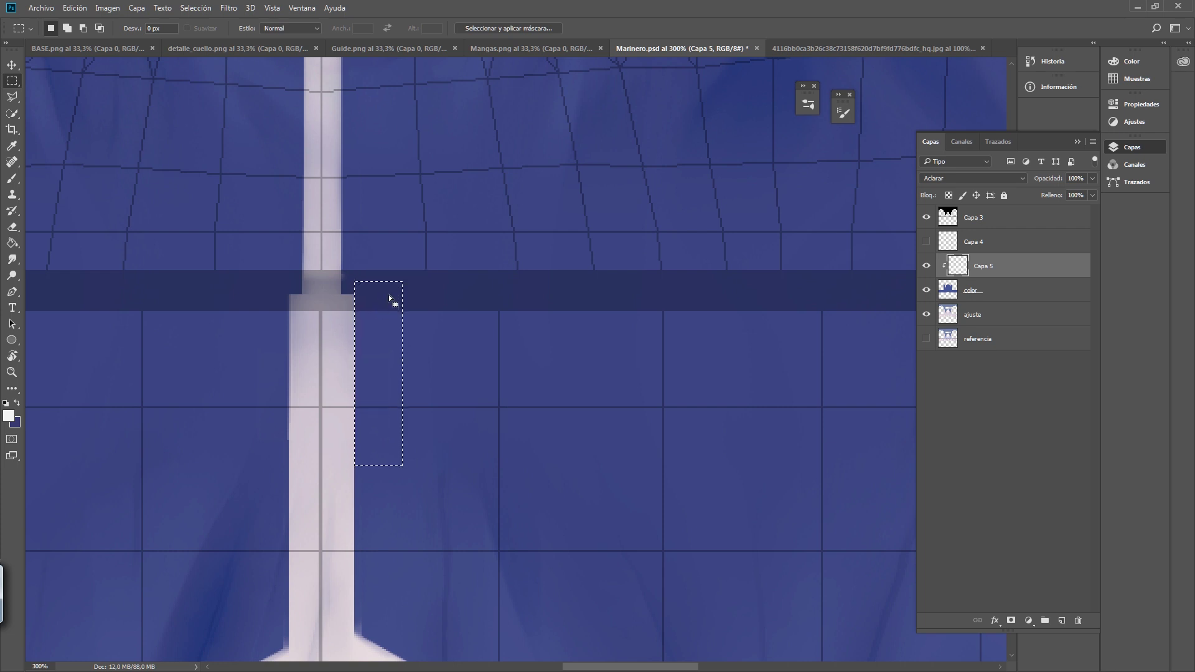
left_click_drag(259, 475, 288, 279)
key("Delete")
key("ctrl+d")
left_click_drag(259, 490, 288, 300)
left_click_drag(261, 455, 288, 280)
- Export the texture as a PNG named Marinero_08.png with the large file size option
left_click(42, 8)
left_click(85, 145)
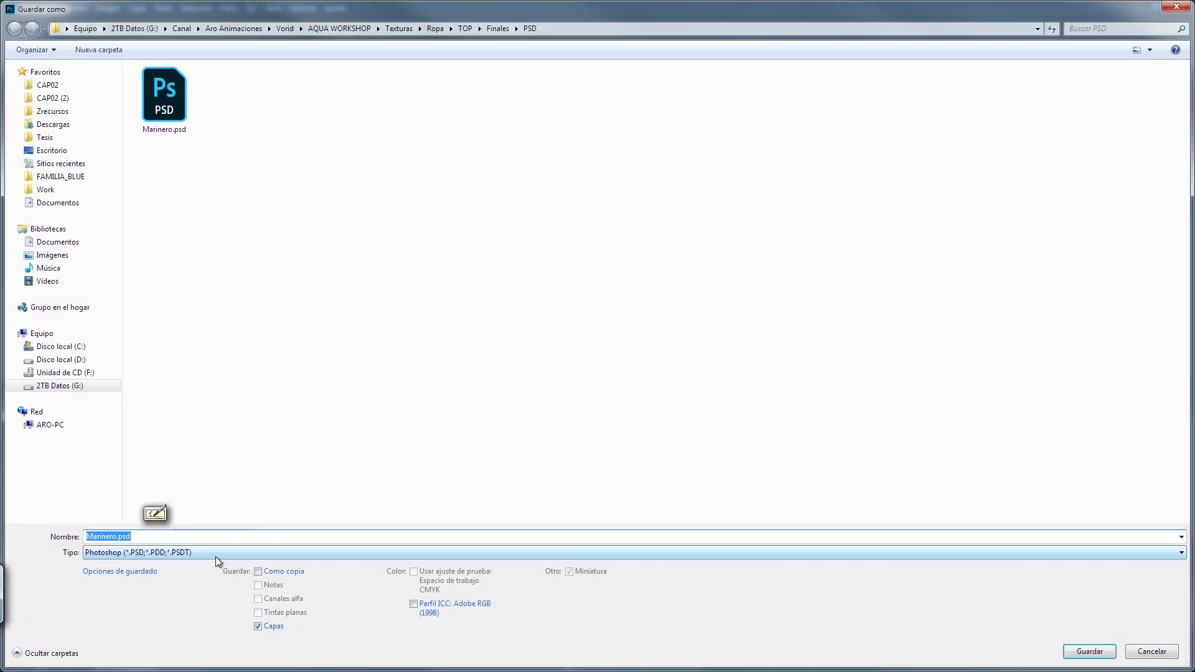
left_click(216, 553)
left_click(211, 493)
left_click(625, 97)
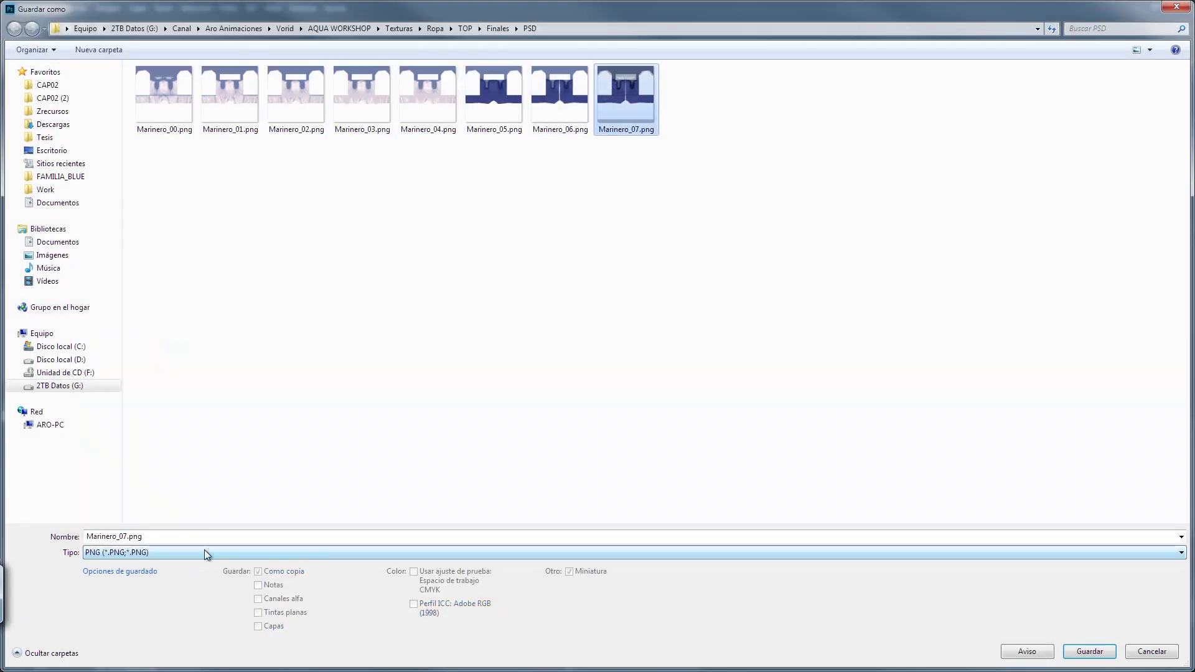
left_click(123, 537)
type("8")
key("Return")
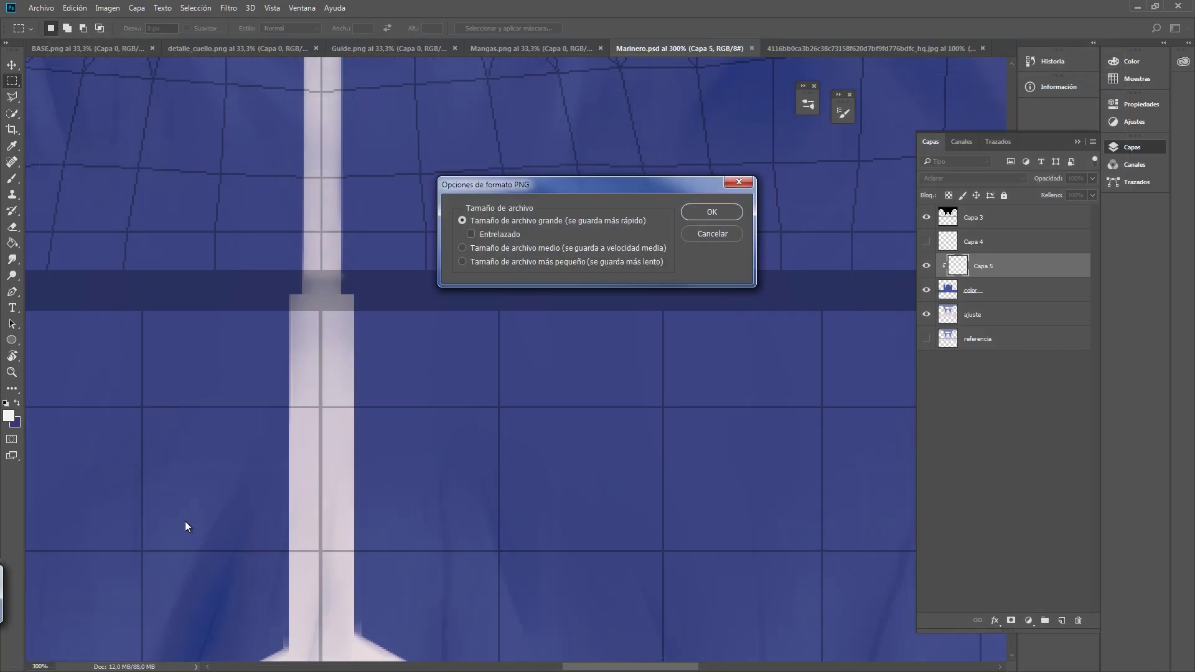
left_click(712, 213)
- Hide the wireframe layer Capa 3 and export the texture as PNG again, overwriting Marinero_08.png
scroll(512, 374, "down", 3, "alt")
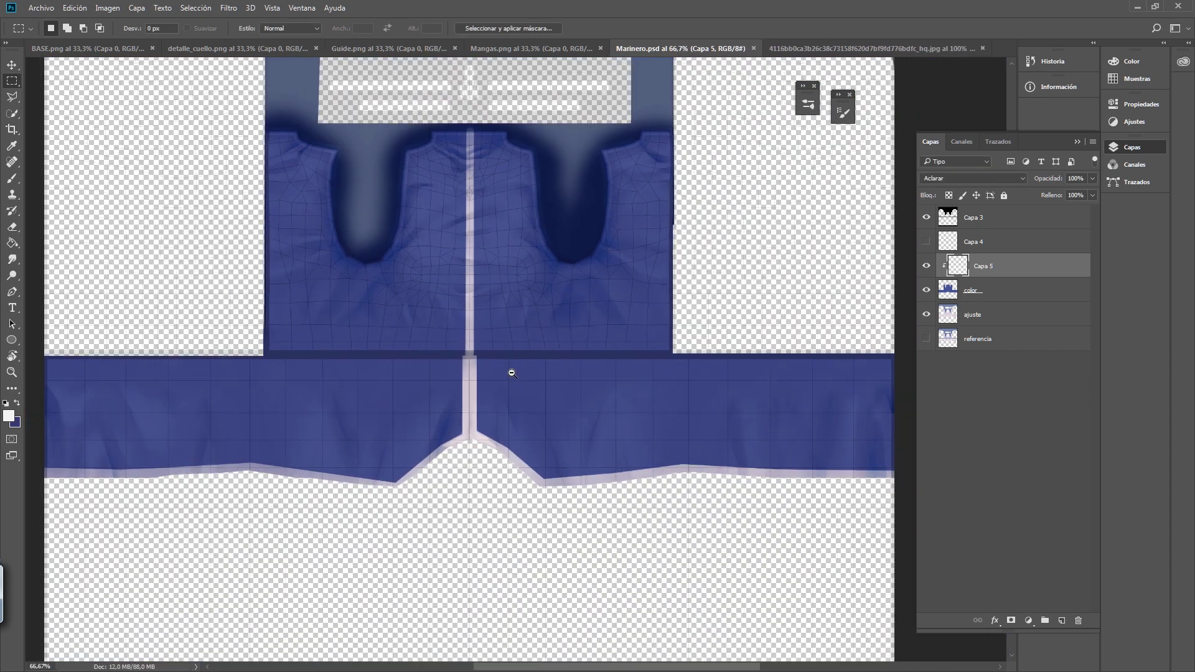
left_click_drag(469, 238, 466, 334)
left_click(926, 218)
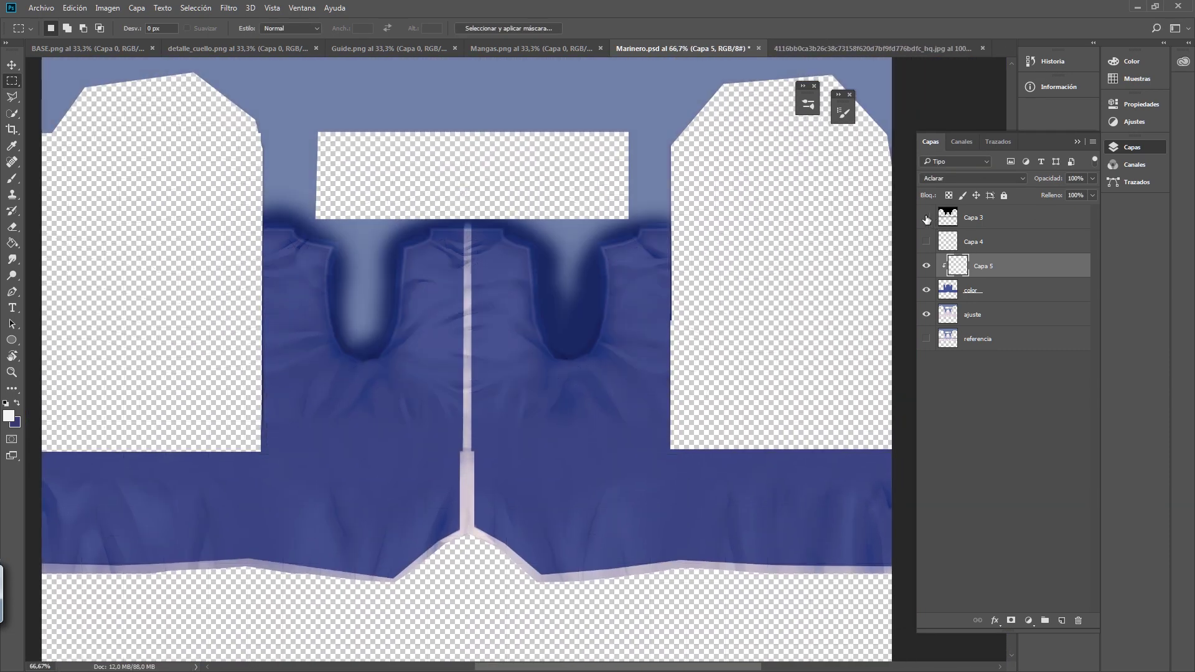
left_click(52, 8)
left_click(87, 145)
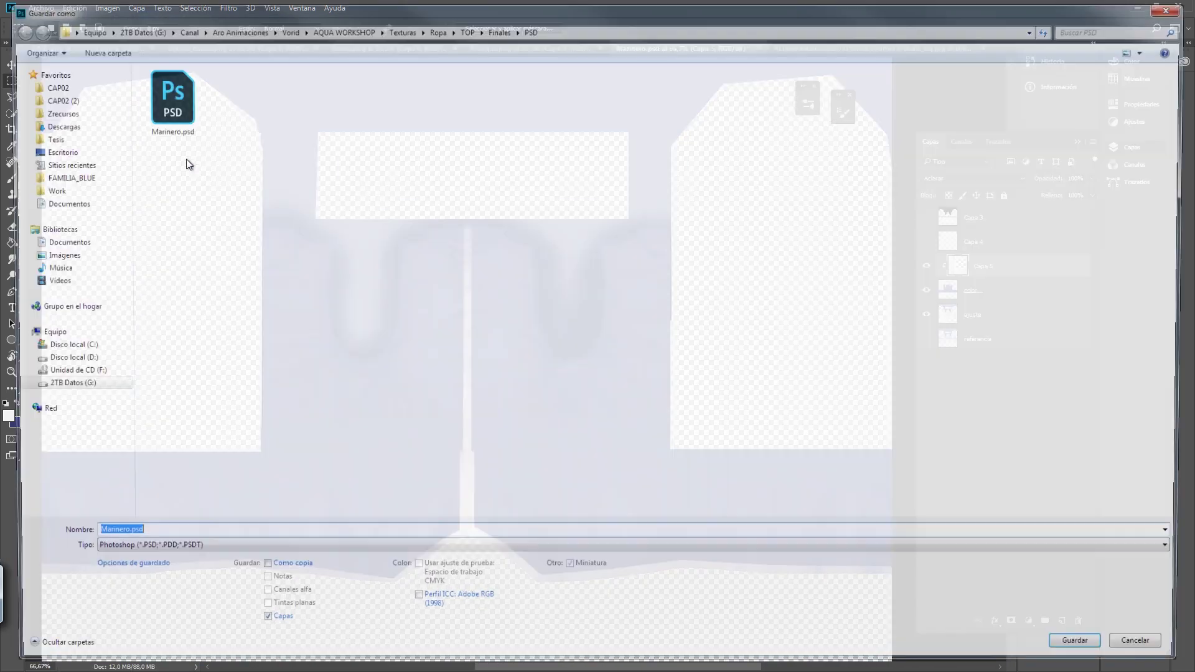
left_click(210, 551)
left_click(206, 484)
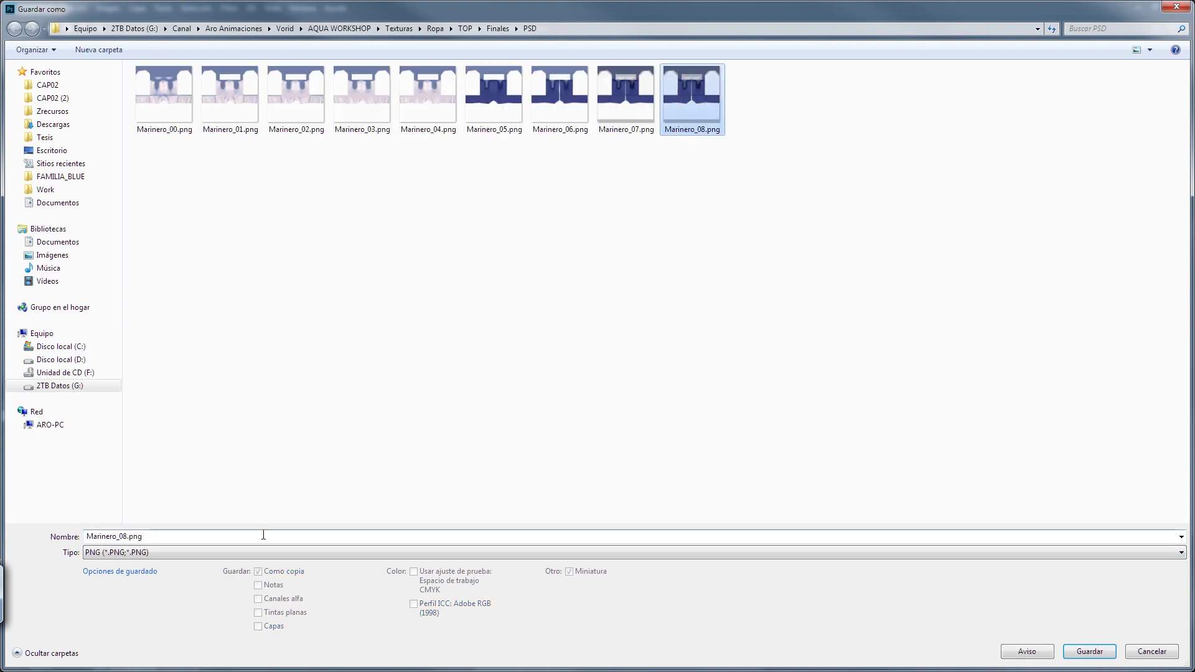
type("Marinero_08")
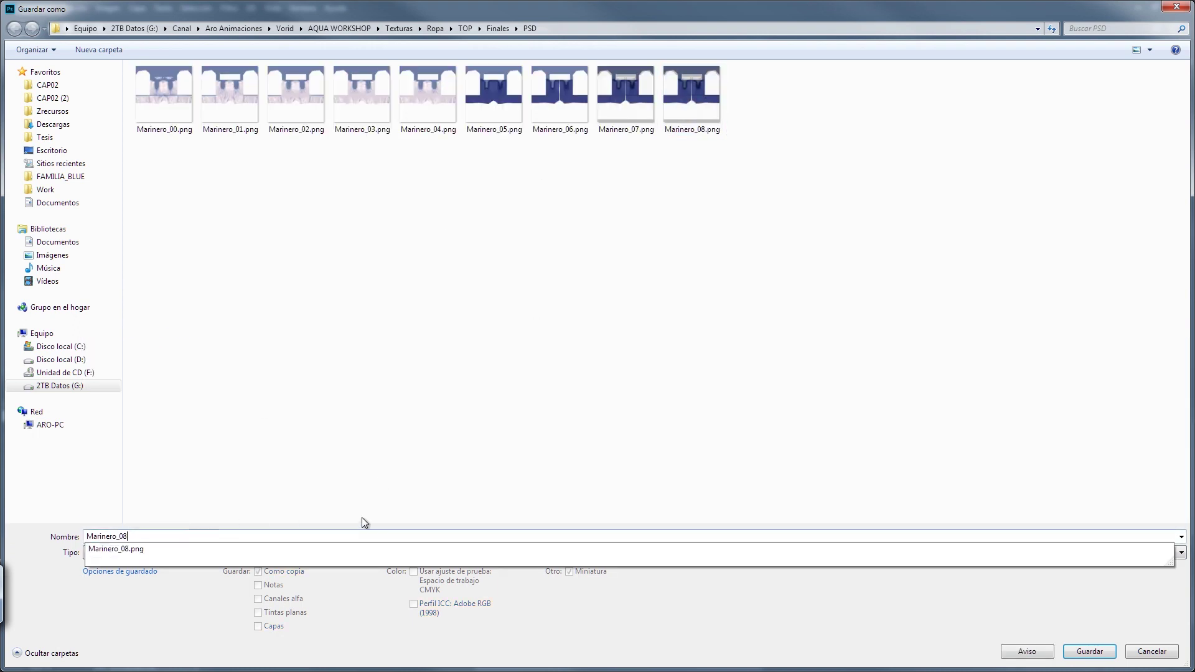
left_click(1090, 652)
left_click(615, 343)
left_click(708, 208)
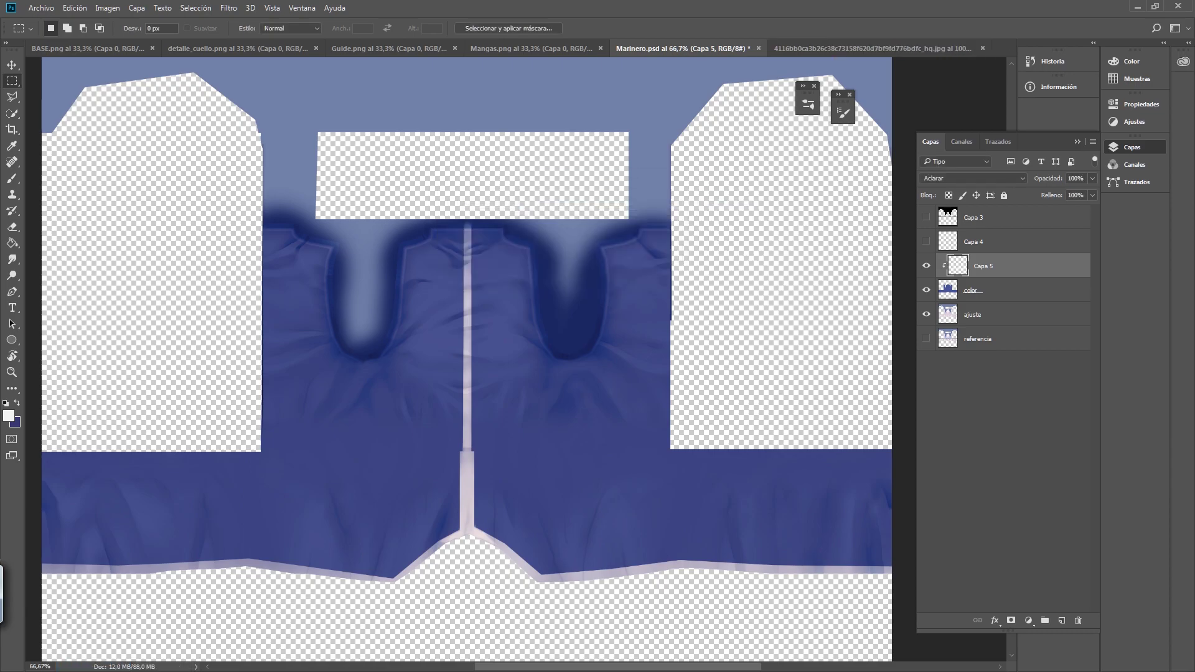
- Switch to VRoid Studio, import Marinero_08.png into the marinero top layer and inspect the blouse from behind
key("alt+Tab")
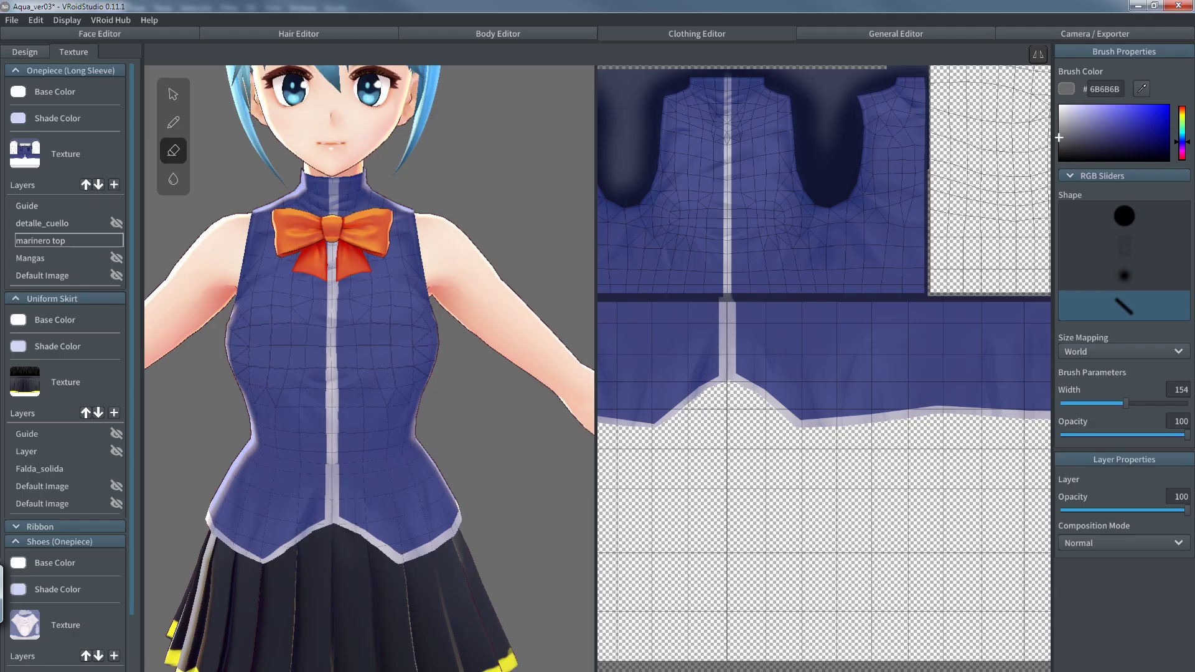
right_click(96, 242)
left_click(133, 308)
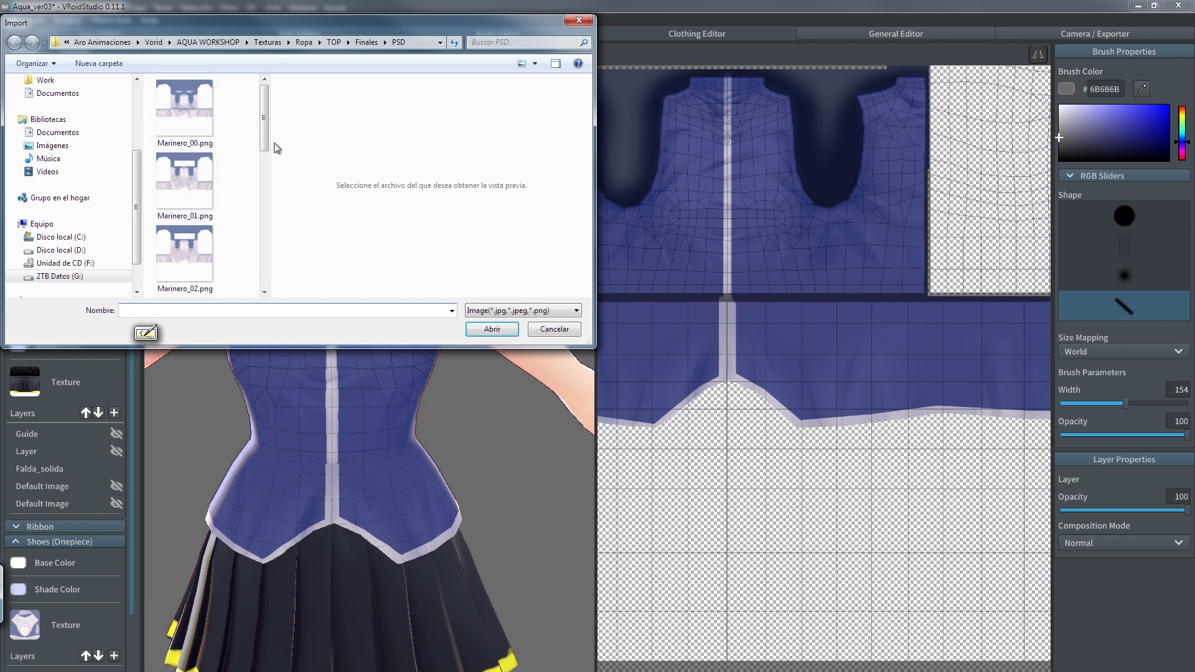
scroll(216, 263, "down", 5)
left_click(194, 250)
double_click(195, 250)
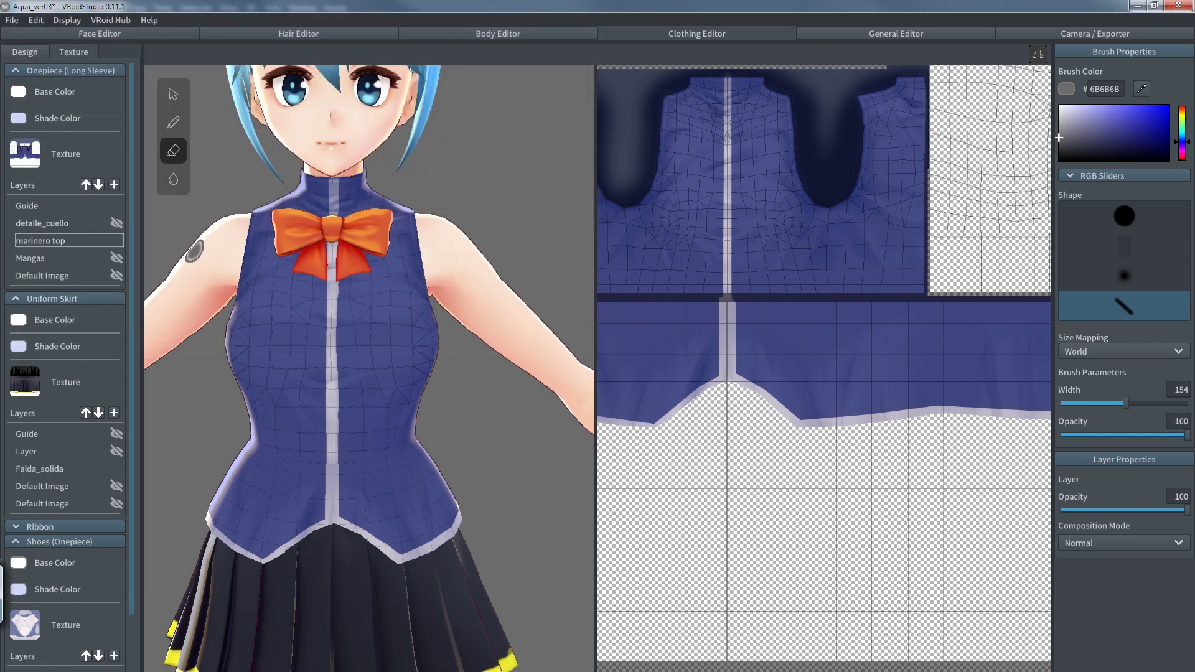
mouse_move(478, 448)
right_mouse_down()
mouse_move(363, 443)
mouse_move(405, 544)
right_mouse_up()
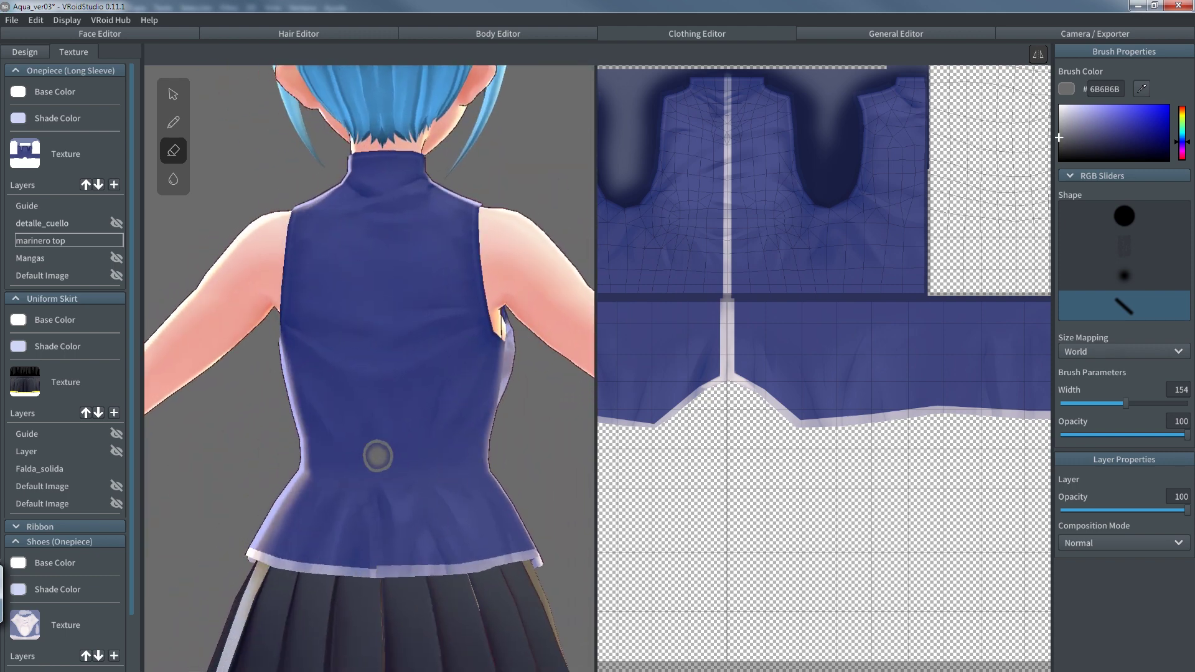
- Return to Photoshop, check the hem trim at the texture's right edge and save the document
key("alt+Tab")
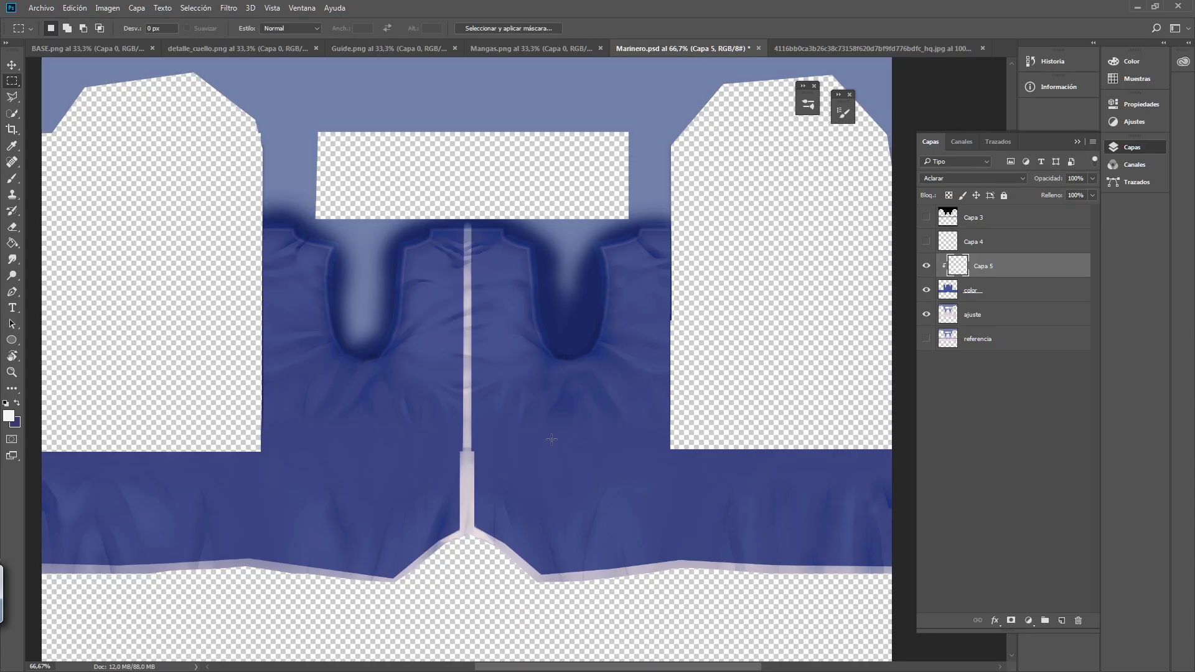
left_click_drag(947, 645, 621, 353)
scroll(621, 353, "up", 1)
scroll(471, 309, "up", 1)
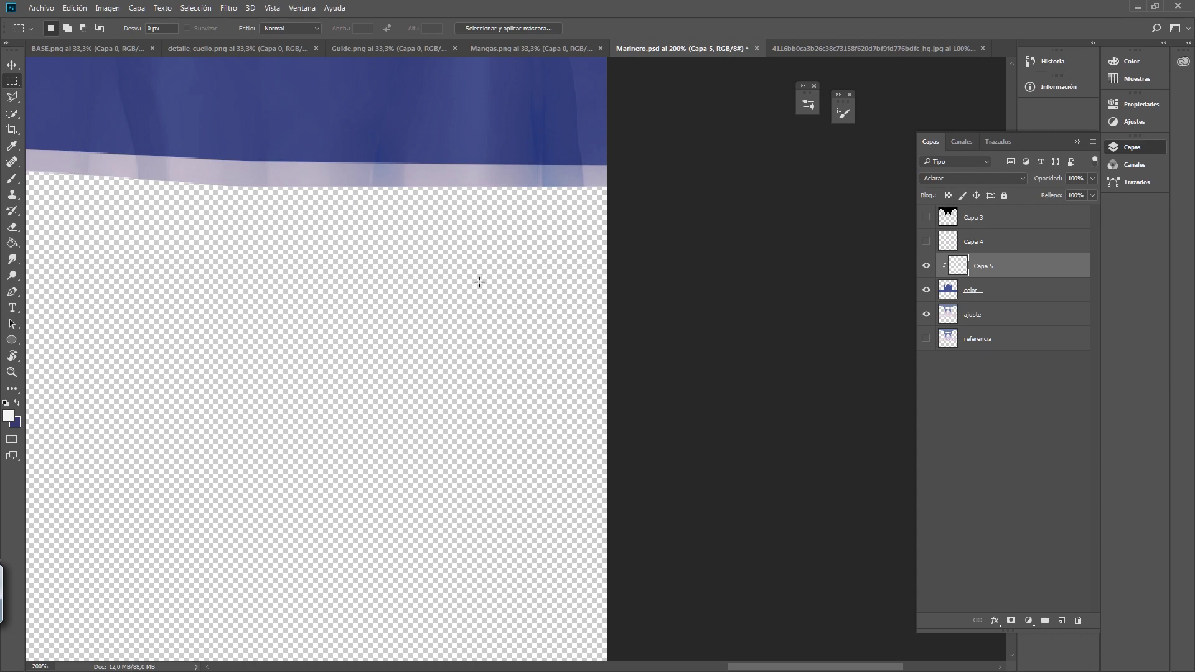
scroll(479, 282, "down", 4, "alt")
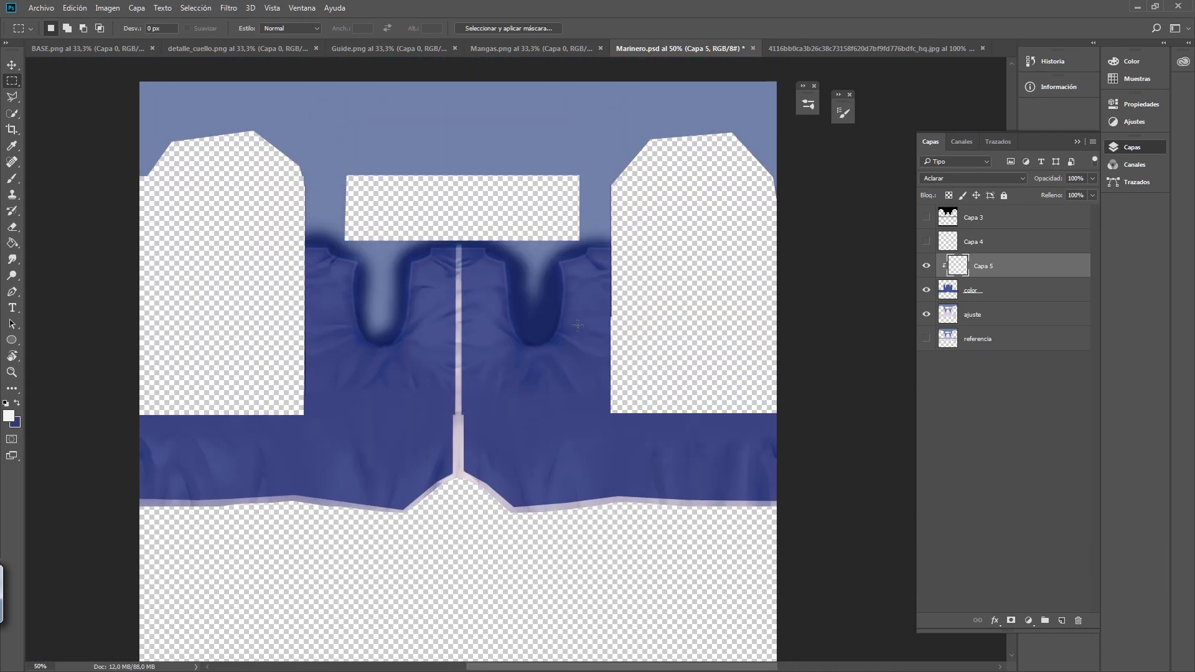
key("ctrl+s")
- Select a U-shaped band around the left armhole with the Polygonal Lasso
left_click(529, 312, "ctrl")
left_click(529, 312, "ctrl")
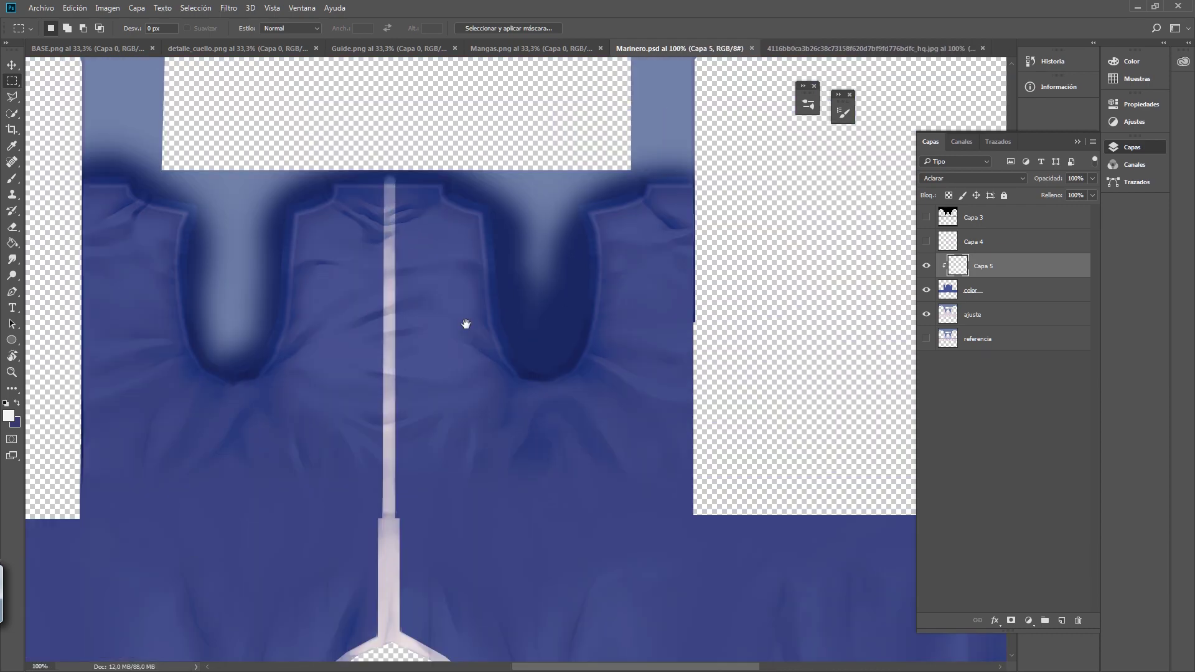
left_click_drag(464, 325, 502, 327)
left_click(11, 99)
left_click(223, 201)
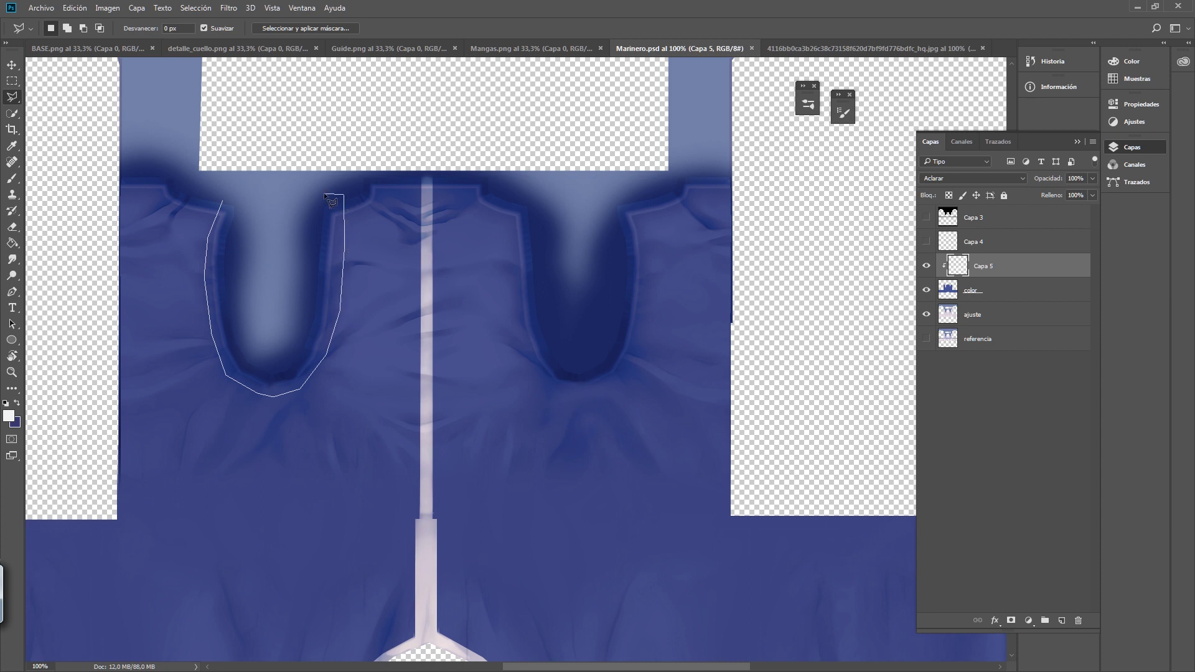
left_click(230, 209)
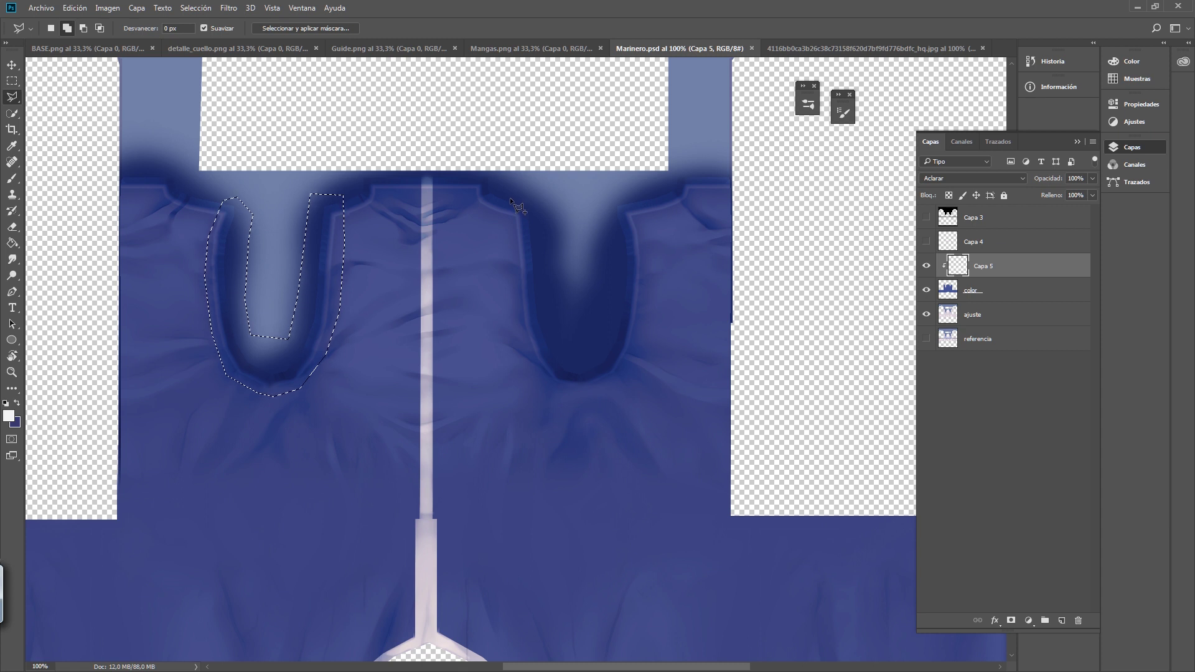
- Add the right armhole, including its border, to the selection with the Polygonal Lasso
left_click(551, 392)
left_click(579, 397)
left_click(607, 394)
left_click(632, 373)
left_click(646, 341)
left_click(650, 303)
left_click(651, 266)
left_click(650, 235)
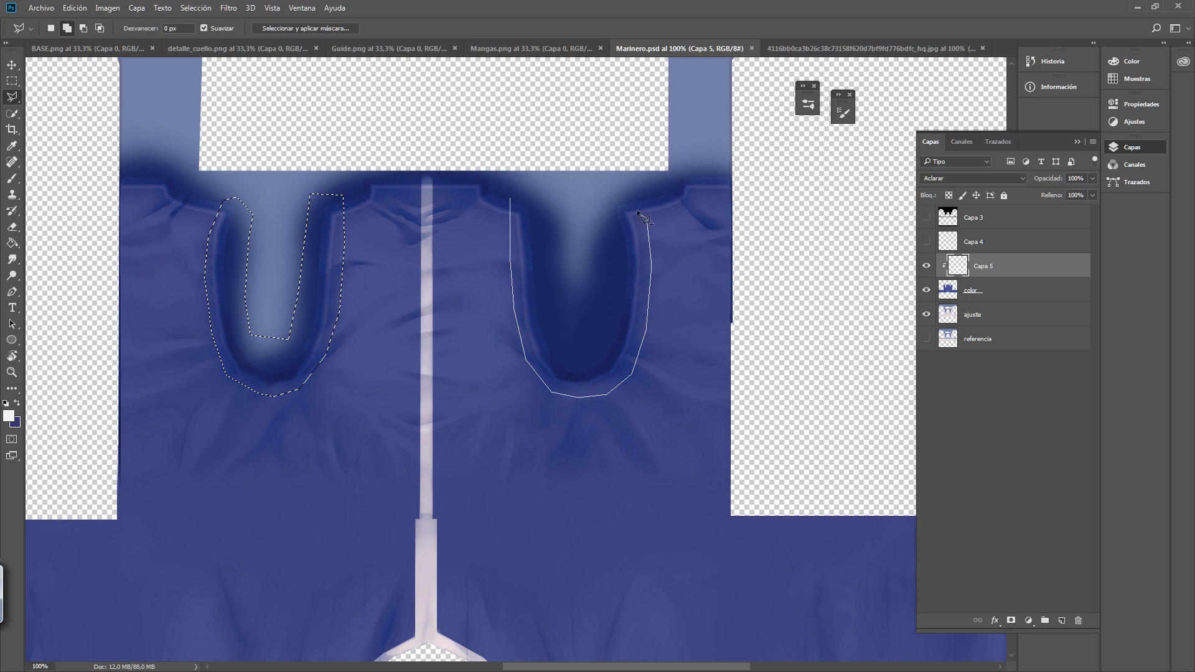
left_click(511, 198)
- Paint near-white trim inside both armhole selections with a soft brush of 126 px, then clear the selection
key("b")
right_click_drag(548, 368, 587, 366, "alt")
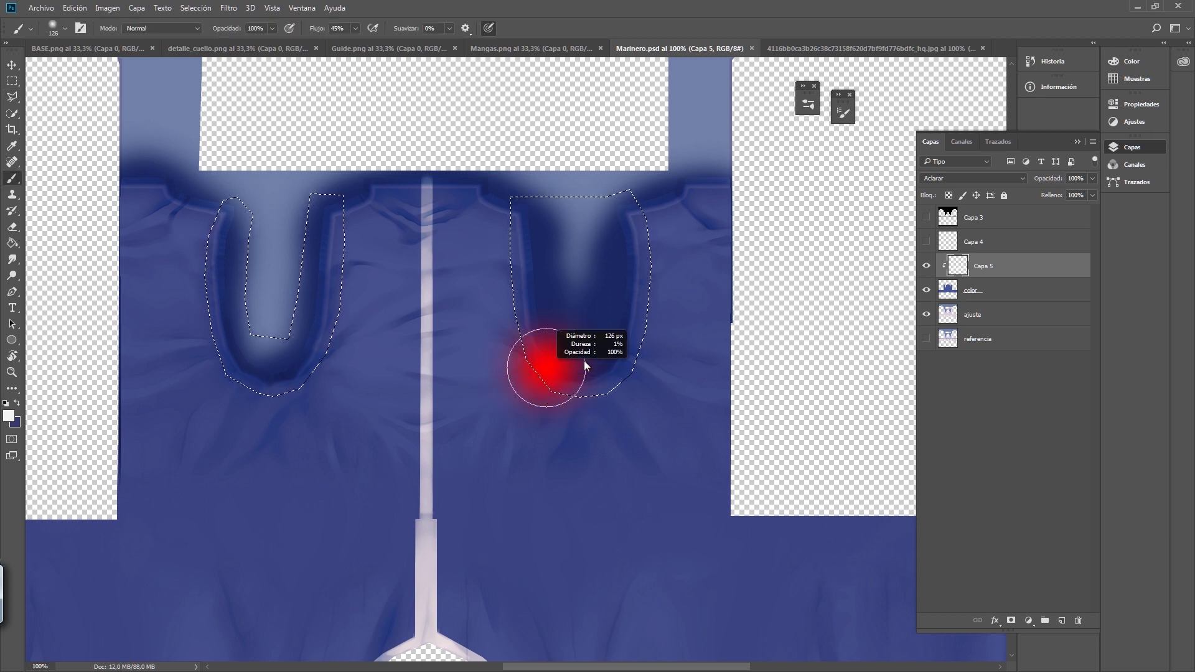
mouse_move(220, 232)
left_mouse_down()
mouse_move(222, 289)
mouse_move(253, 350)
mouse_move(320, 260)
mouse_move(211, 230)
mouse_move(336, 261)
left_mouse_up()
left_click(530, 201)
mouse_move(531, 201)
left_mouse_down()
mouse_move(619, 227)
mouse_move(523, 301)
mouse_move(598, 389)
mouse_move(604, 360)
mouse_move(539, 389)
mouse_move(578, 391)
left_mouse_up()
mouse_move(585, 282)
left_mouse_down()
mouse_move(560, 235)
mouse_move(574, 280)
mouse_move(574, 267)
left_mouse_up()
key("ctrl+d")
- Save the document and export the texture as a PNG named Marinero_09
left_click(40, 10)
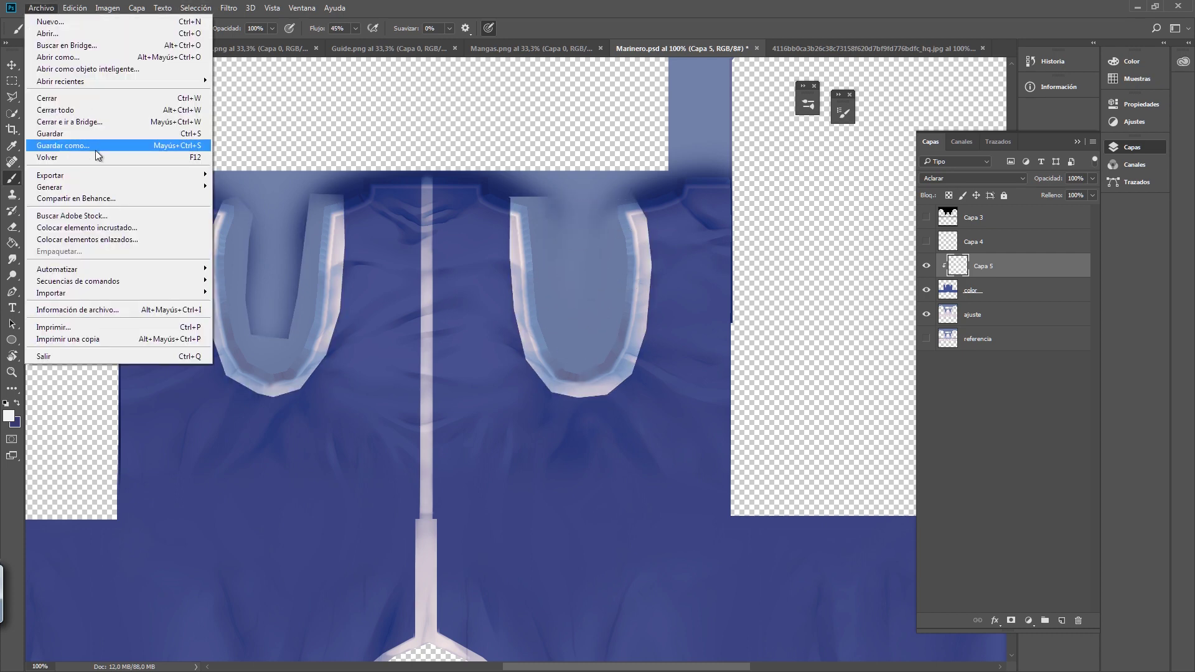
left_click(91, 134)
left_click(36, 8)
left_click(63, 145)
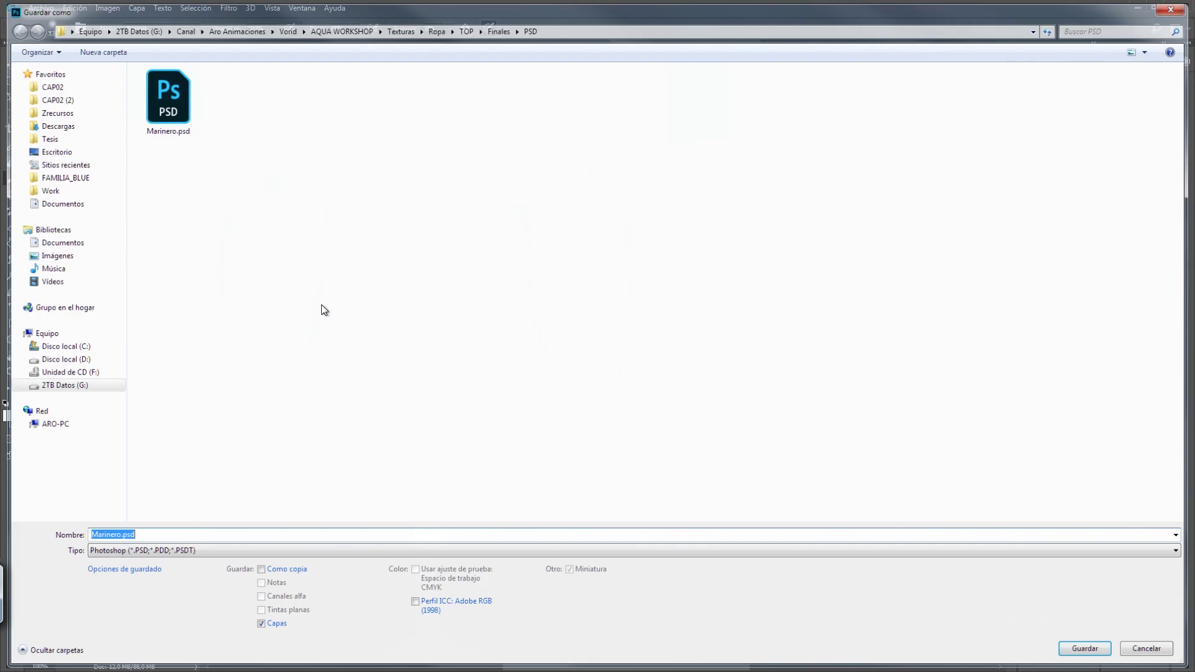
left_click(186, 552)
left_click(106, 497)
left_click(710, 134)
left_click(127, 537)
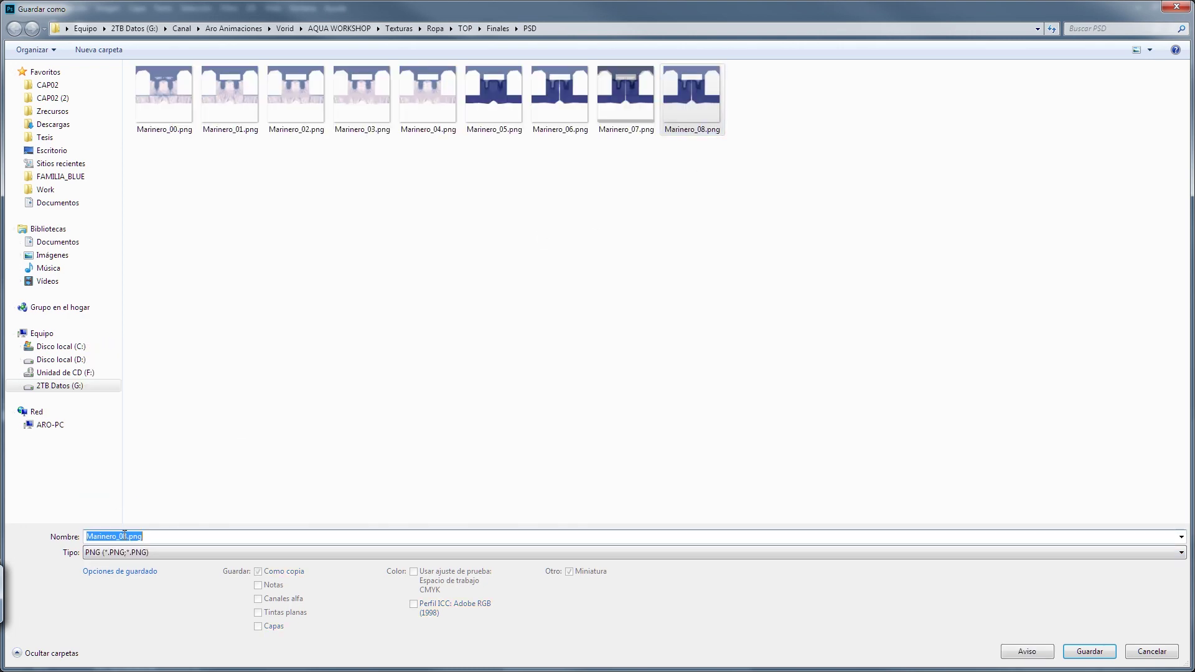
left_click_drag(122, 537, 163, 534)
type("9")
left_click(1089, 652)
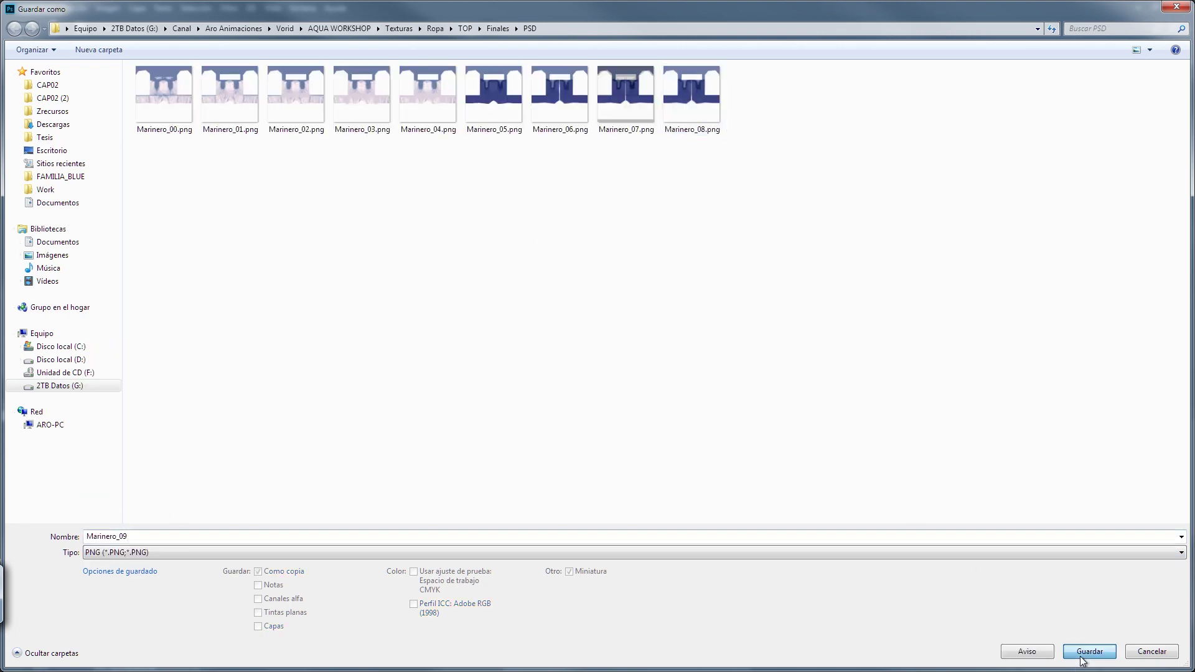
left_click(707, 210)
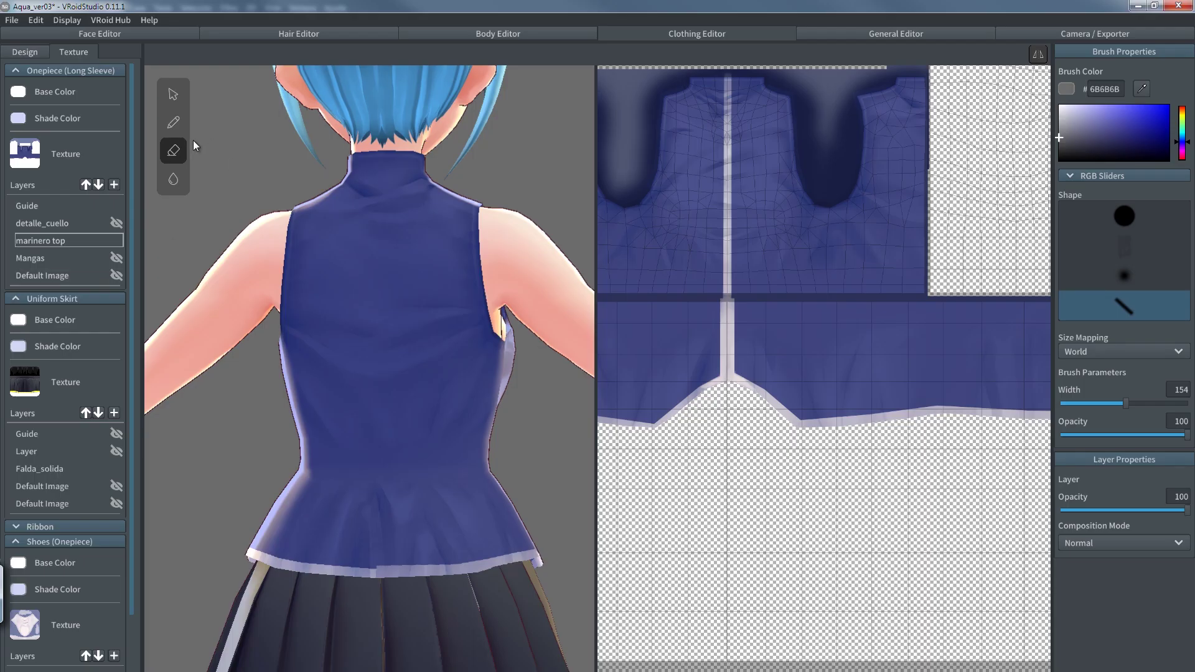
- In VRoid Studio, import Marinero_09.png into the marinero top layer and view the character from the front
left_click(278, 381, "alt")
middle_click_drag(153, 382, 264, 389)
right_click_drag(264, 389, 358, 392)
middle_click_drag(357, 392, 408, 355)
right_click(62, 246)
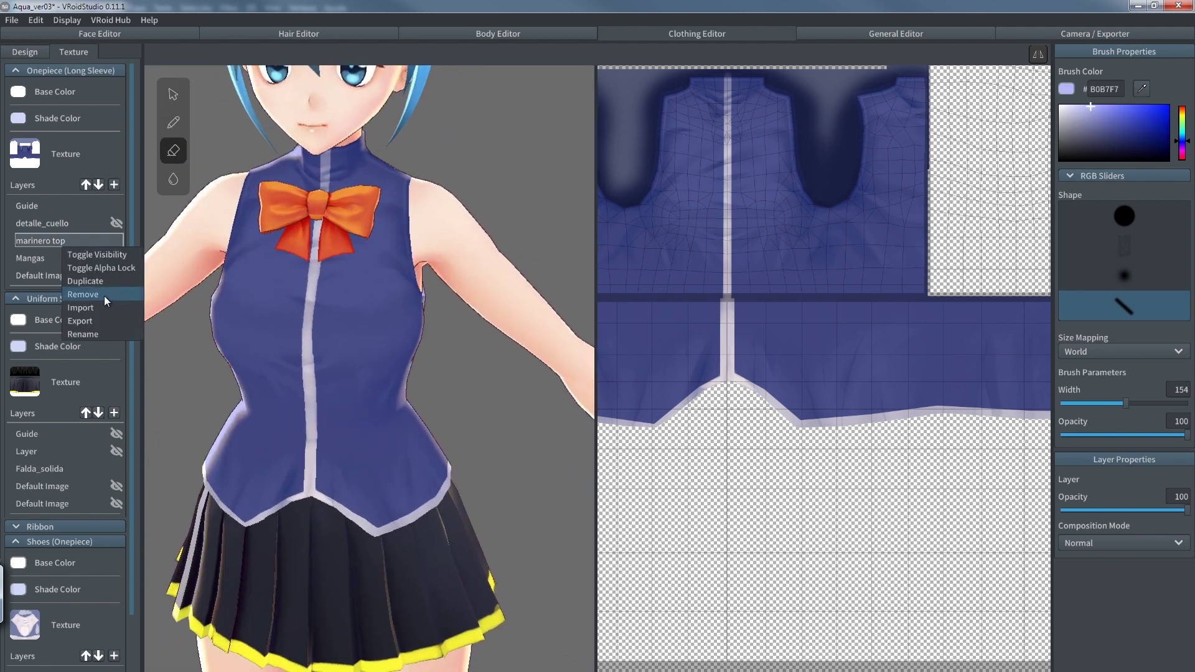
left_click(103, 297)
scroll(245, 236, "down", 5)
left_click(185, 274)
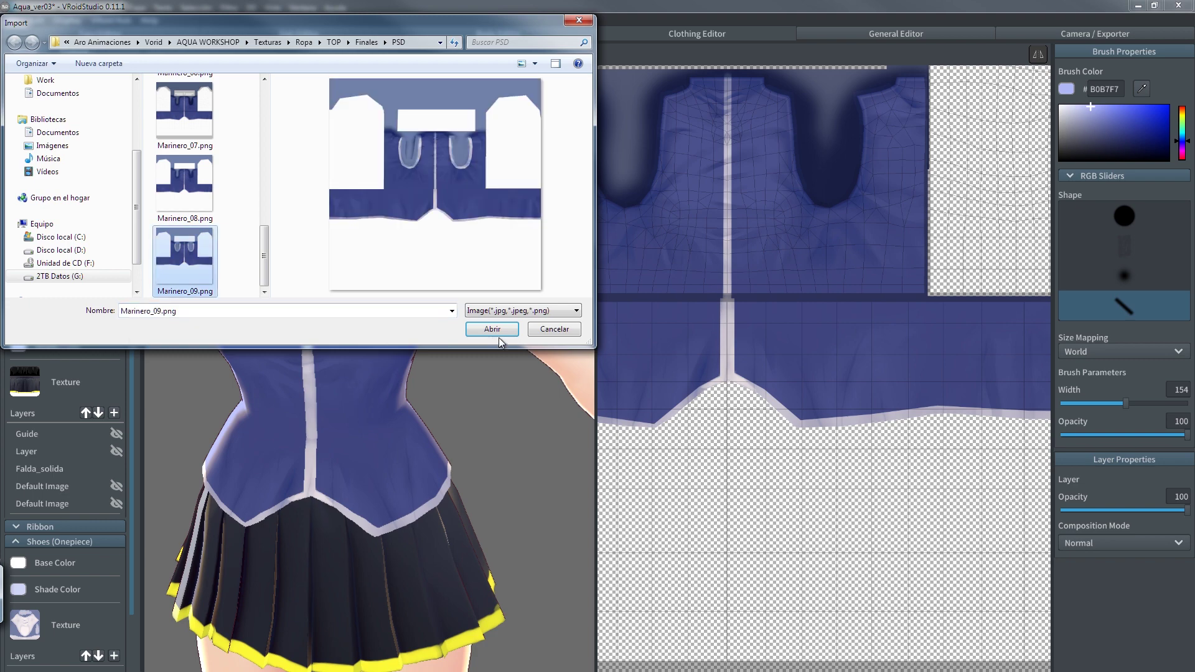
left_click(492, 329)
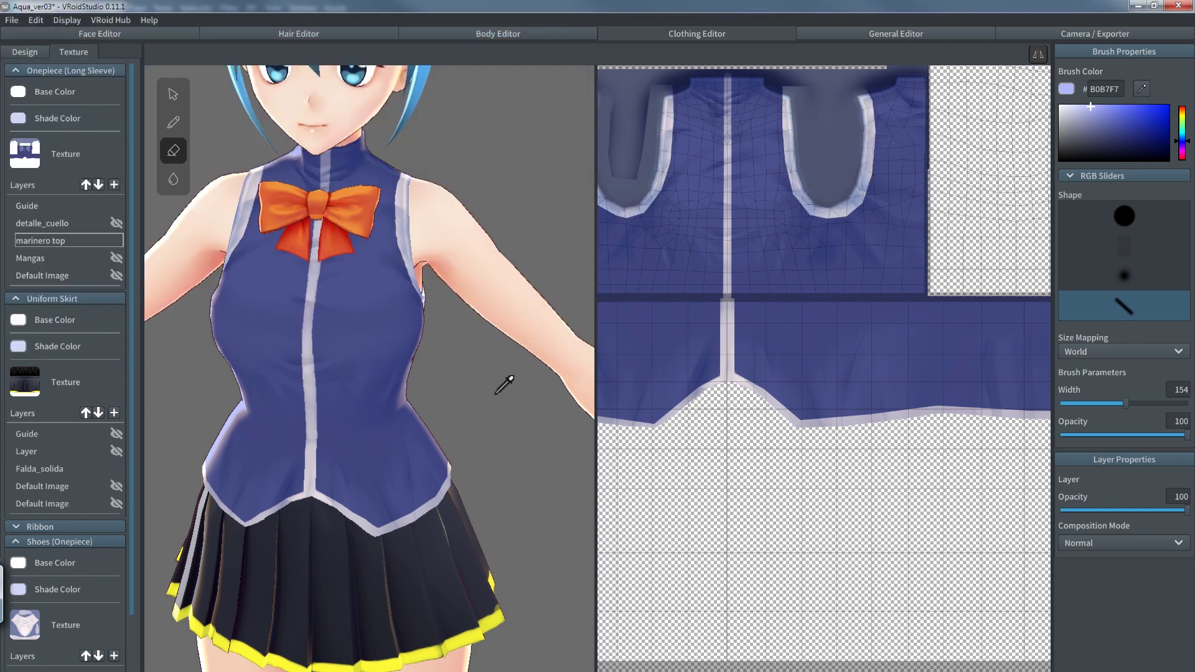
right_click_drag(476, 389, 446, 286)
scroll(434, 401, "down", 5)
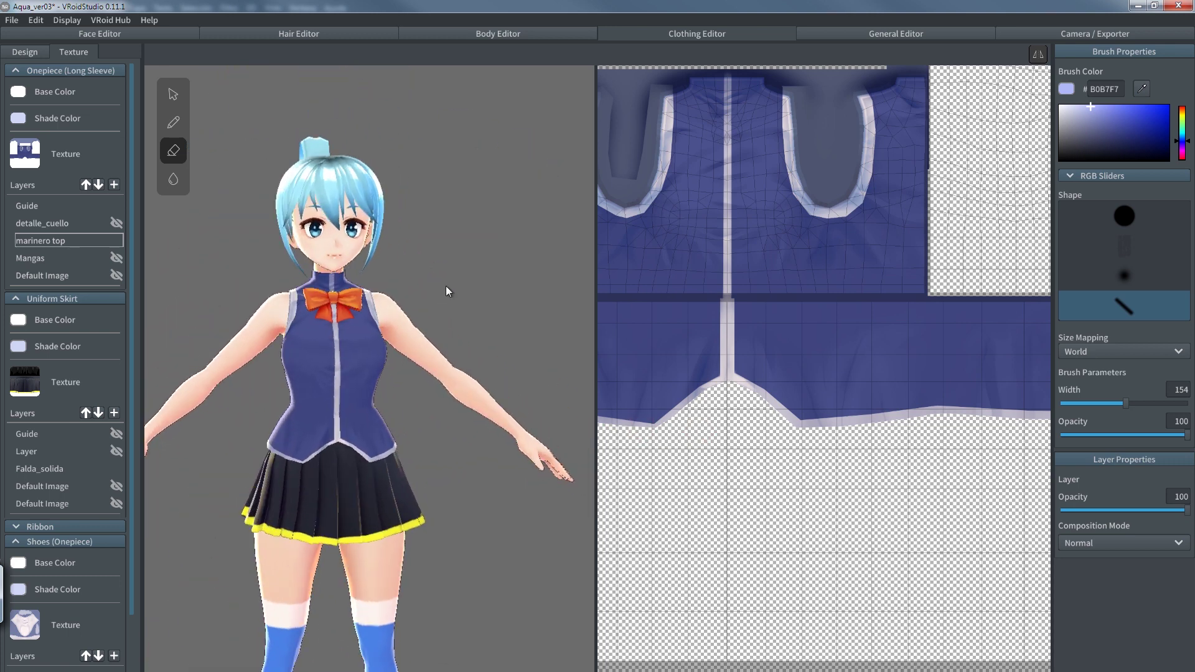